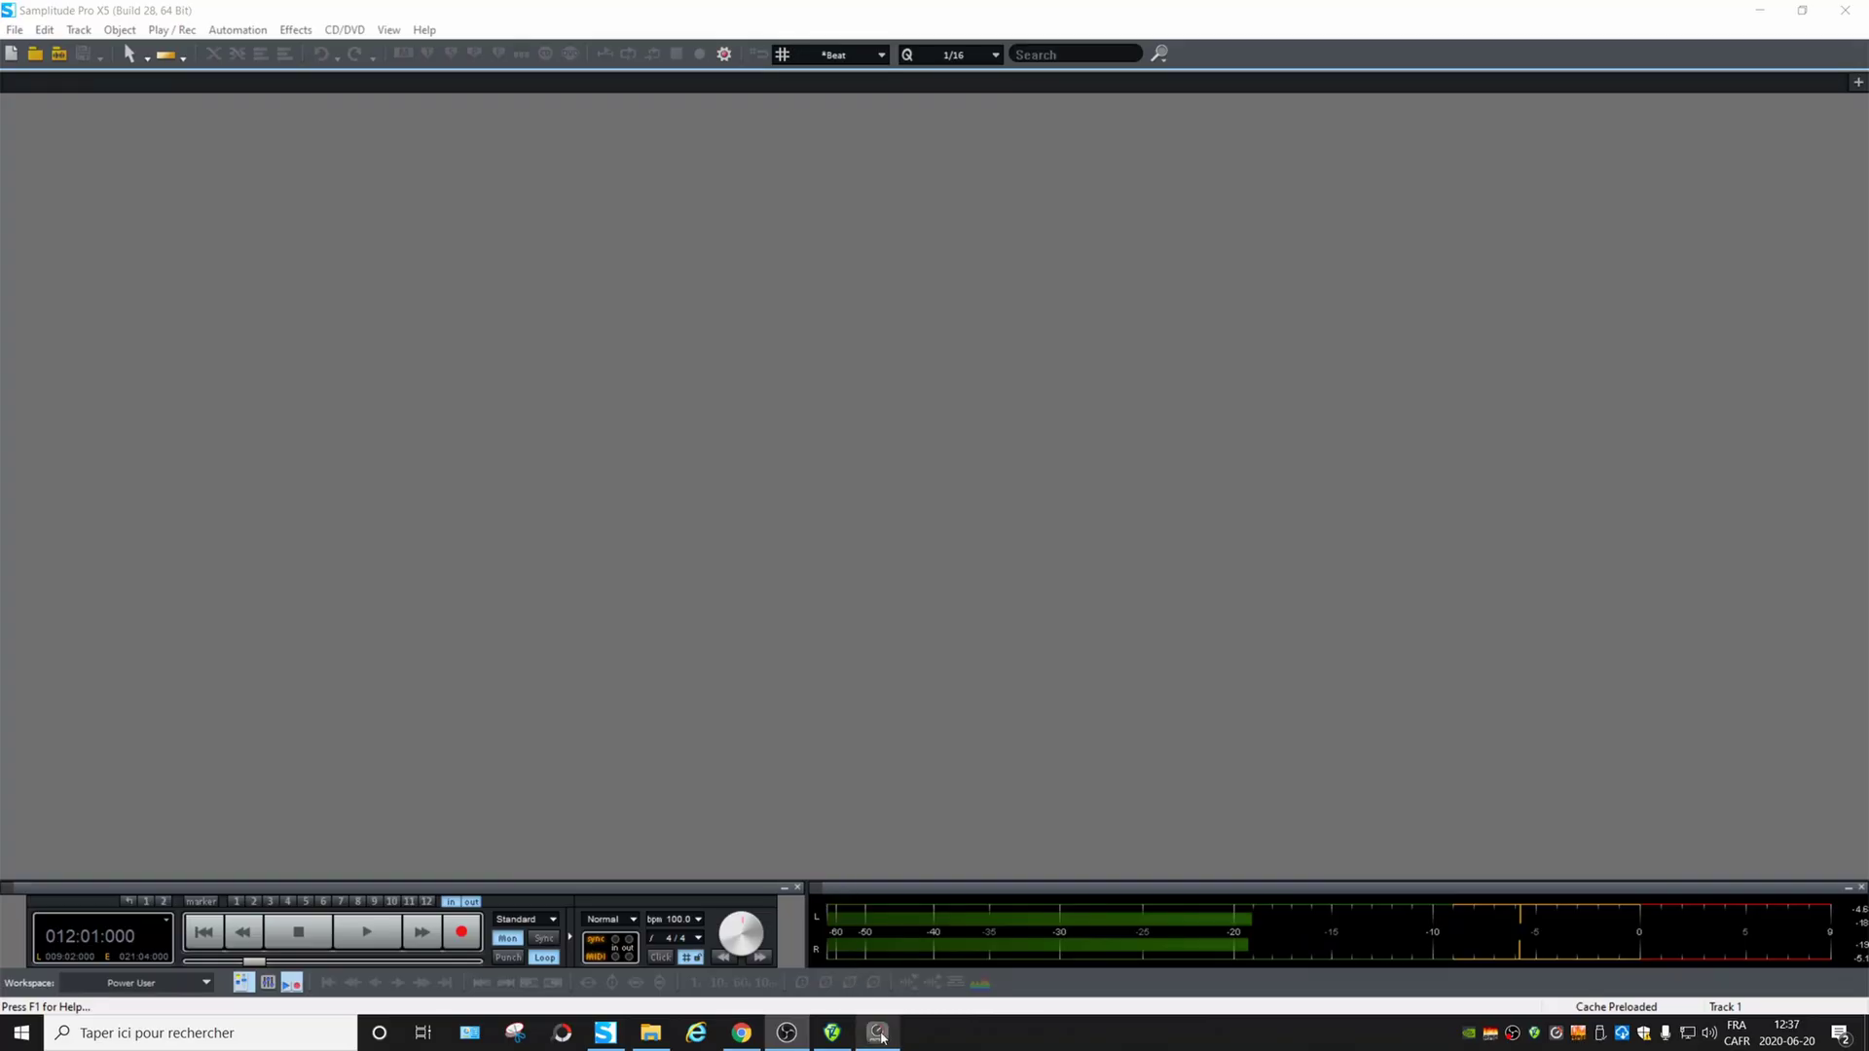
Switch to RME TotalMix and raise ISA 5 to -6.7 dB and ISA 7 to about -4.3 dB in the Phone1 VOC submix
{"action": "left_click", "coordinate": [879, 1033]}
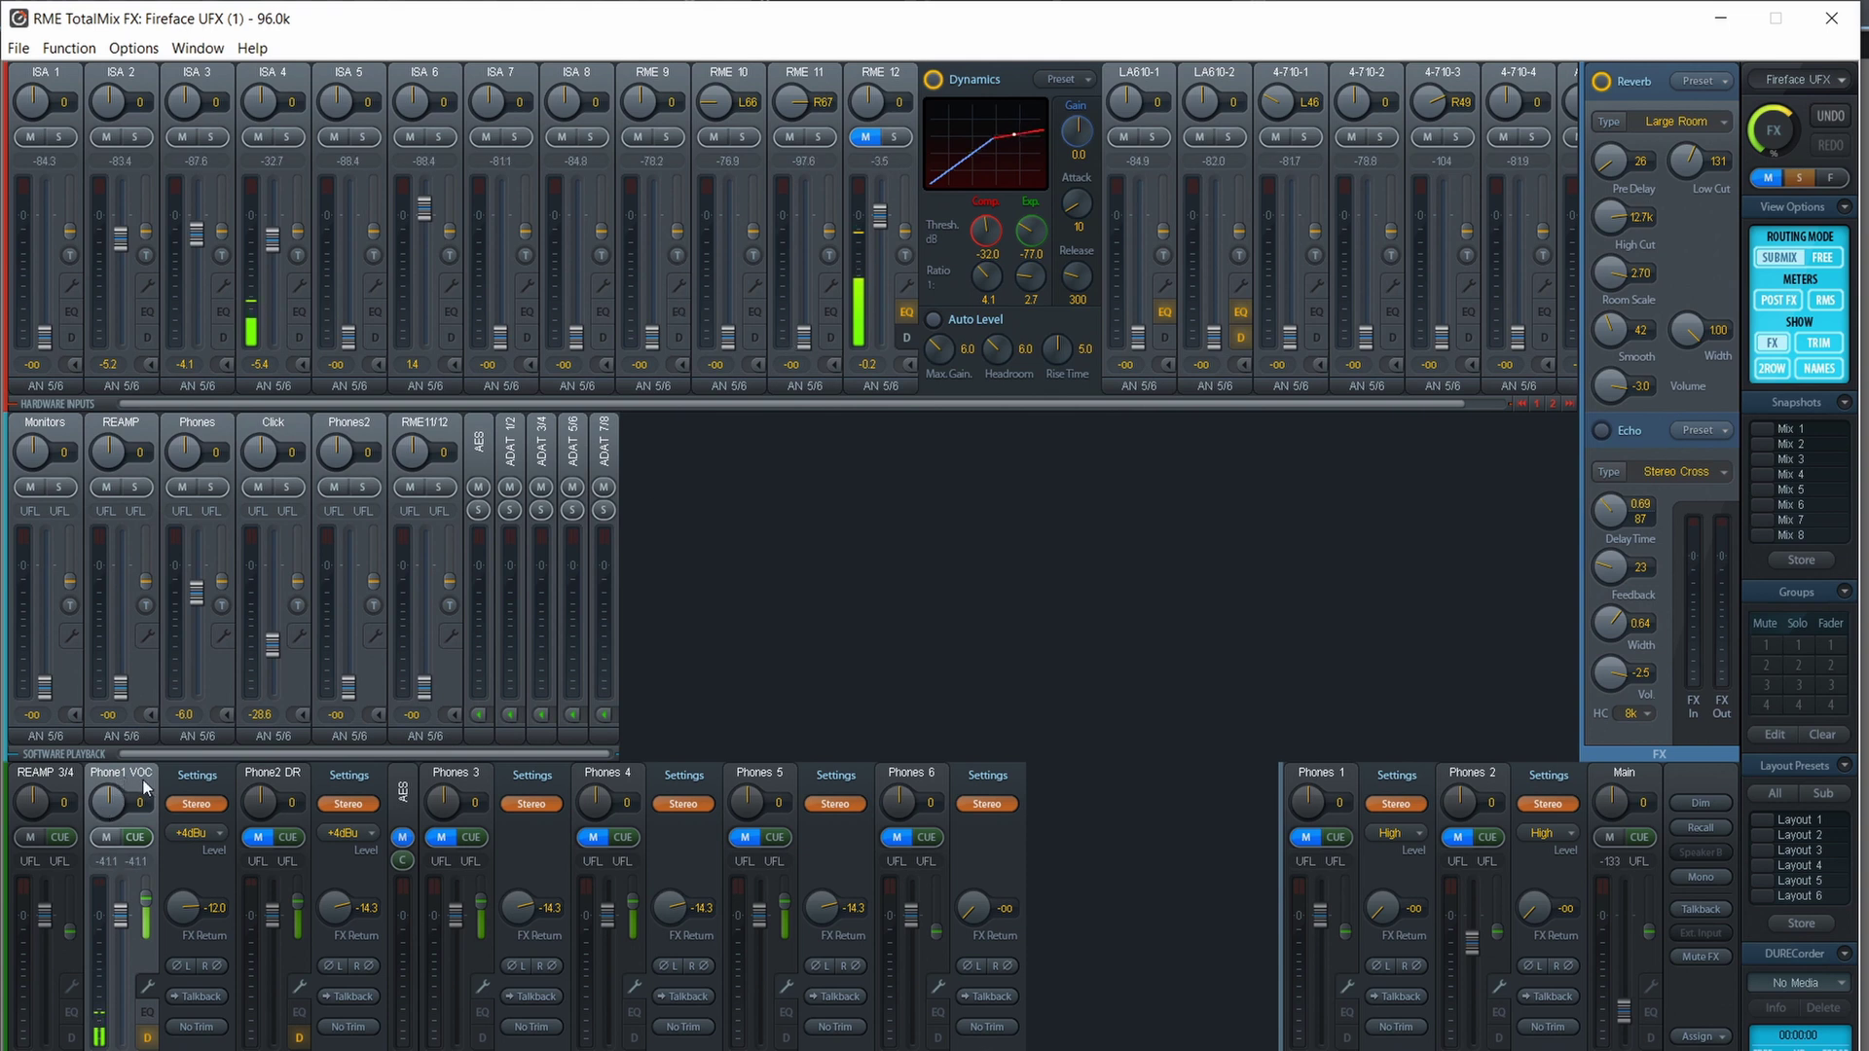
{"action": "left_click_drag", "start_coordinate": [346, 338], "coordinate": [348, 245]}
{"action": "left_click_drag", "start_coordinate": [502, 331], "coordinate": [502, 235]}
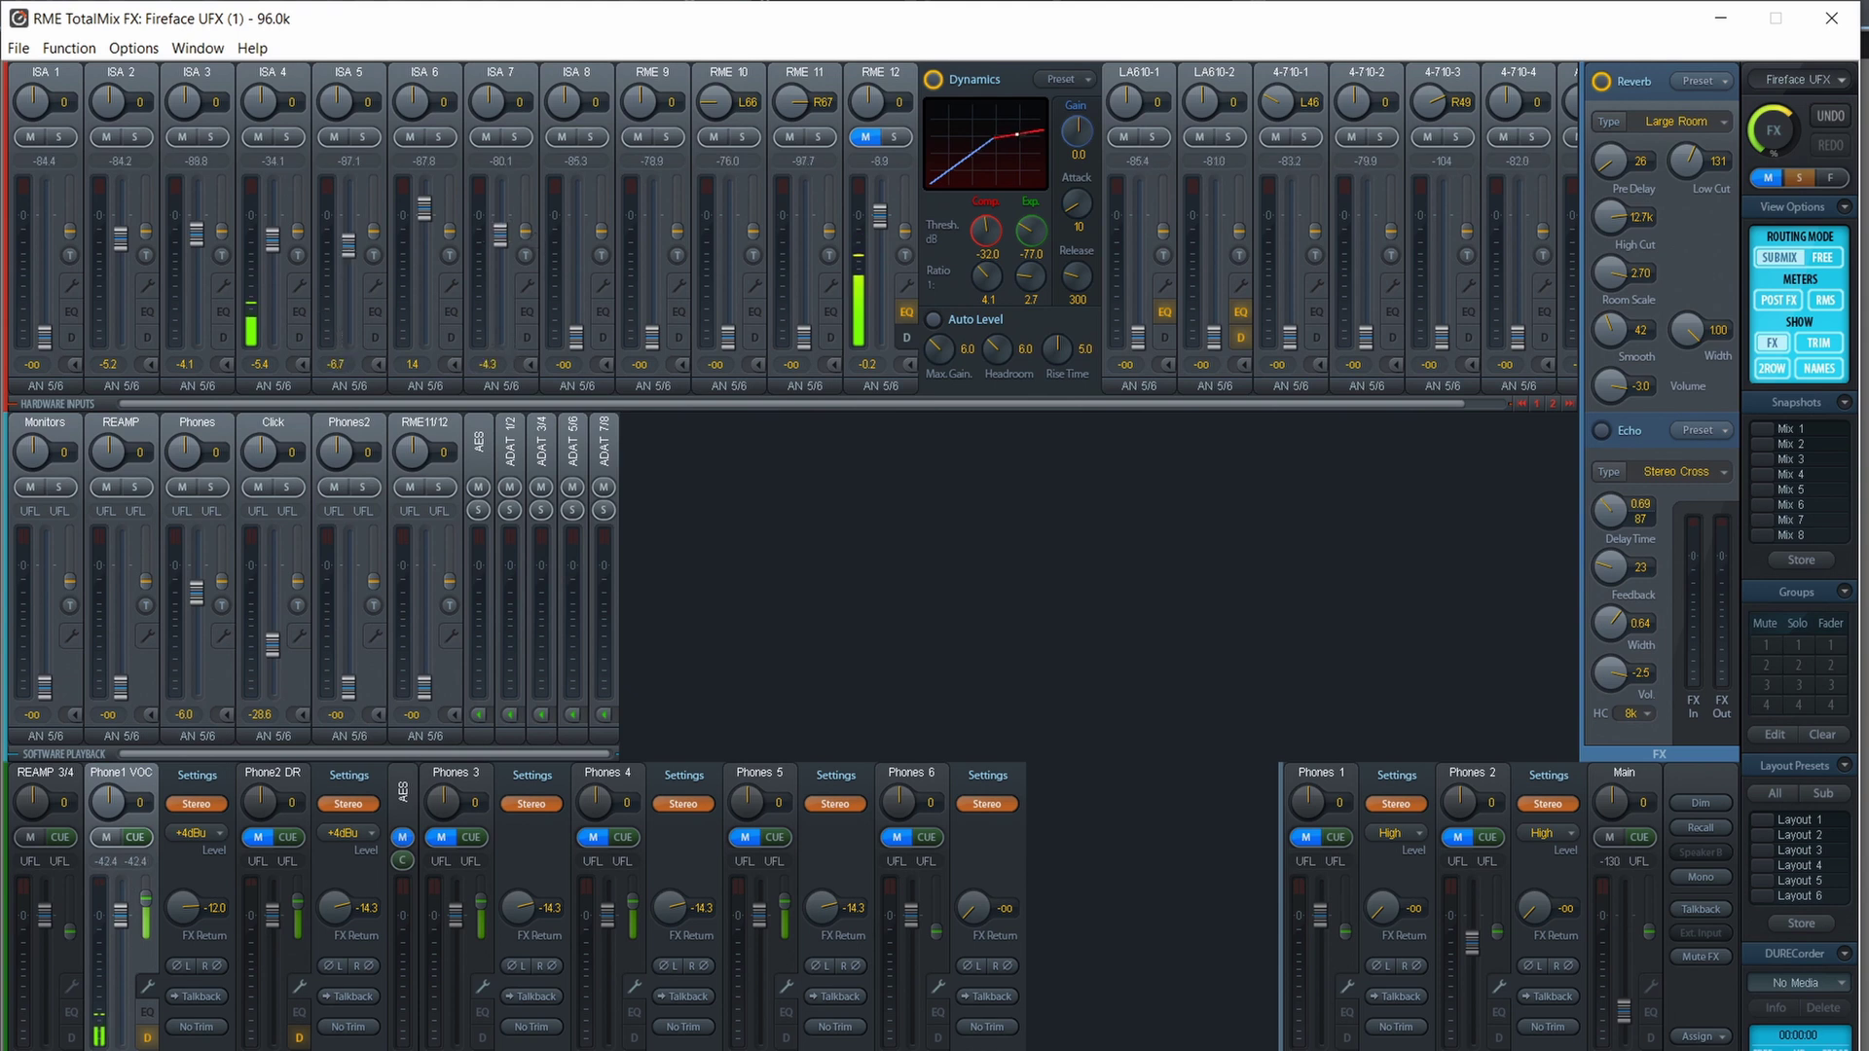
Select the Phone2 DR submix, raise its ISA 3 and RME 11 input faders, and return to the Phone1 VOC submix
{"action": "left_click", "coordinate": [263, 1033]}
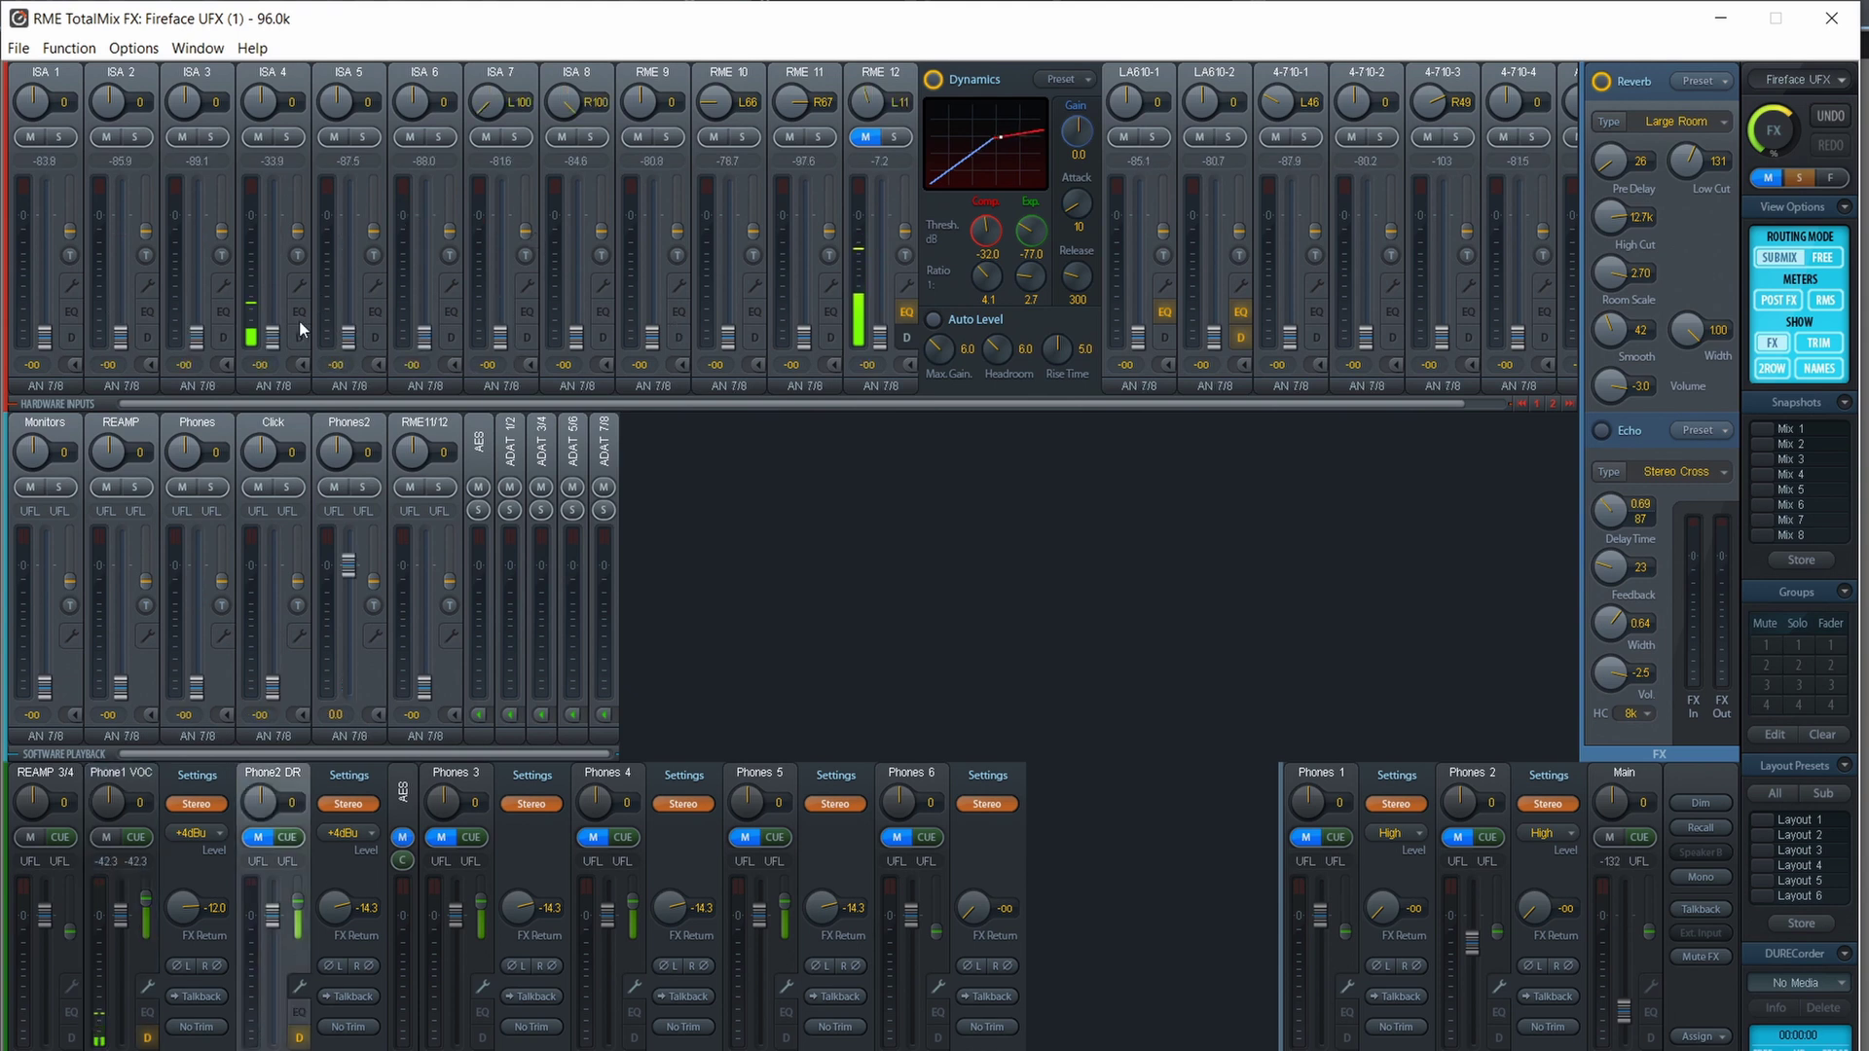
{"action": "left_click_drag", "start_coordinate": [195, 338], "coordinate": [195, 237]}
{"action": "left_click_drag", "start_coordinate": [806, 339], "coordinate": [804, 225]}
{"action": "left_click", "coordinate": [115, 774]}
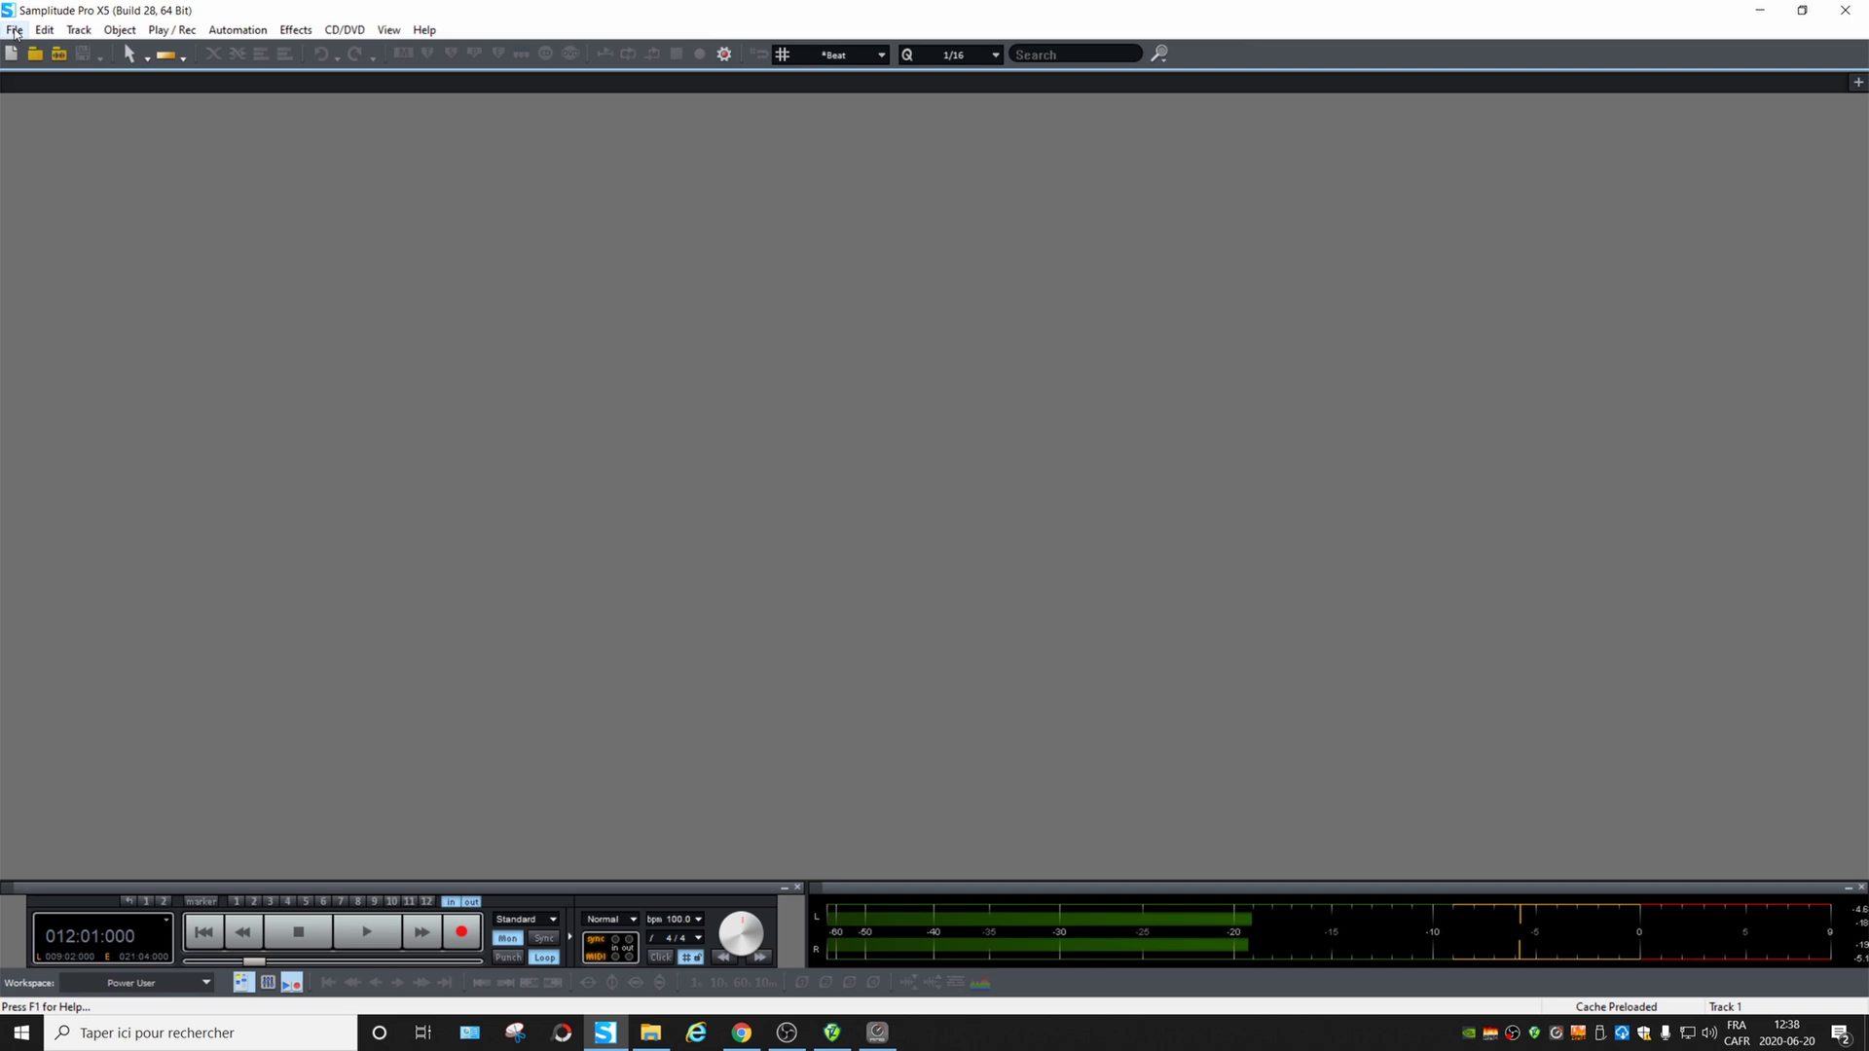
Switch to Samplitude and open the recent project Short.VIP
{"action": "left_click", "coordinate": [14, 30]}
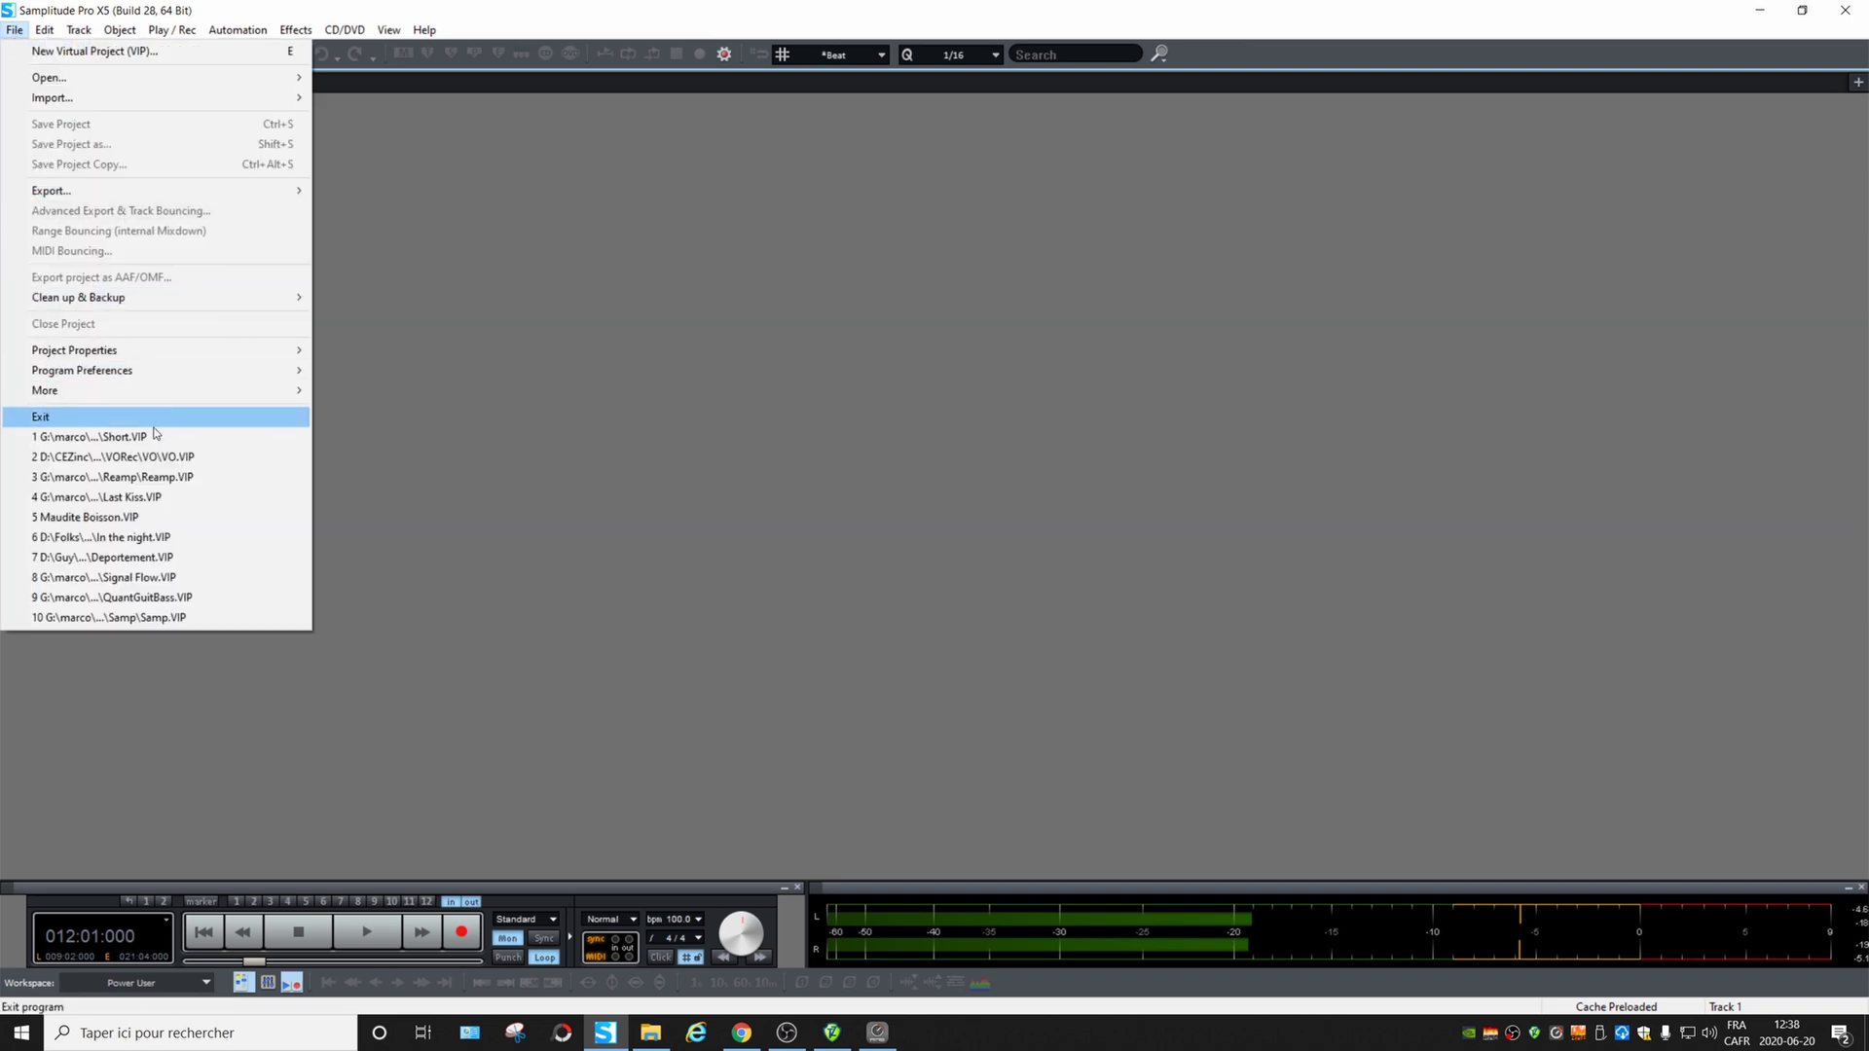
{"action": "left_click", "coordinate": [117, 436]}
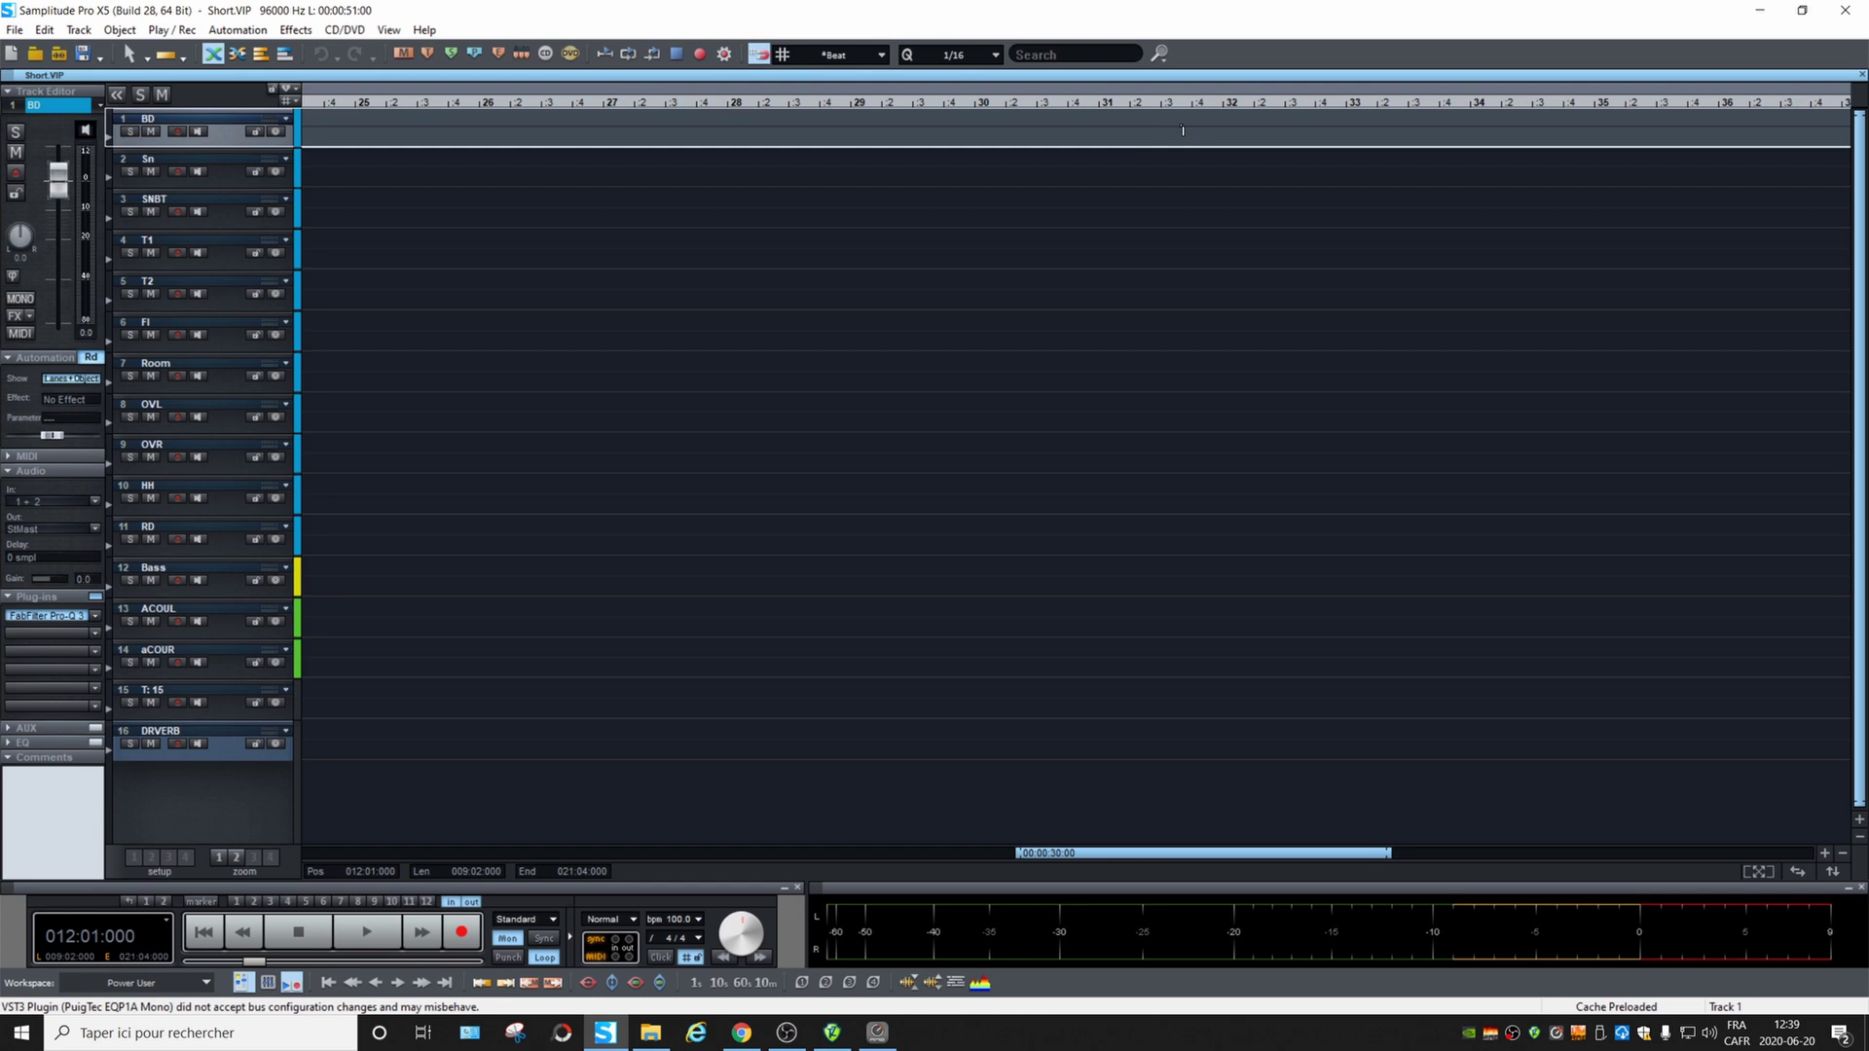
Examine the recording and playback device names in the audio device settings and compare them with the TotalMix channels
{"action": "key", "text": "y"}
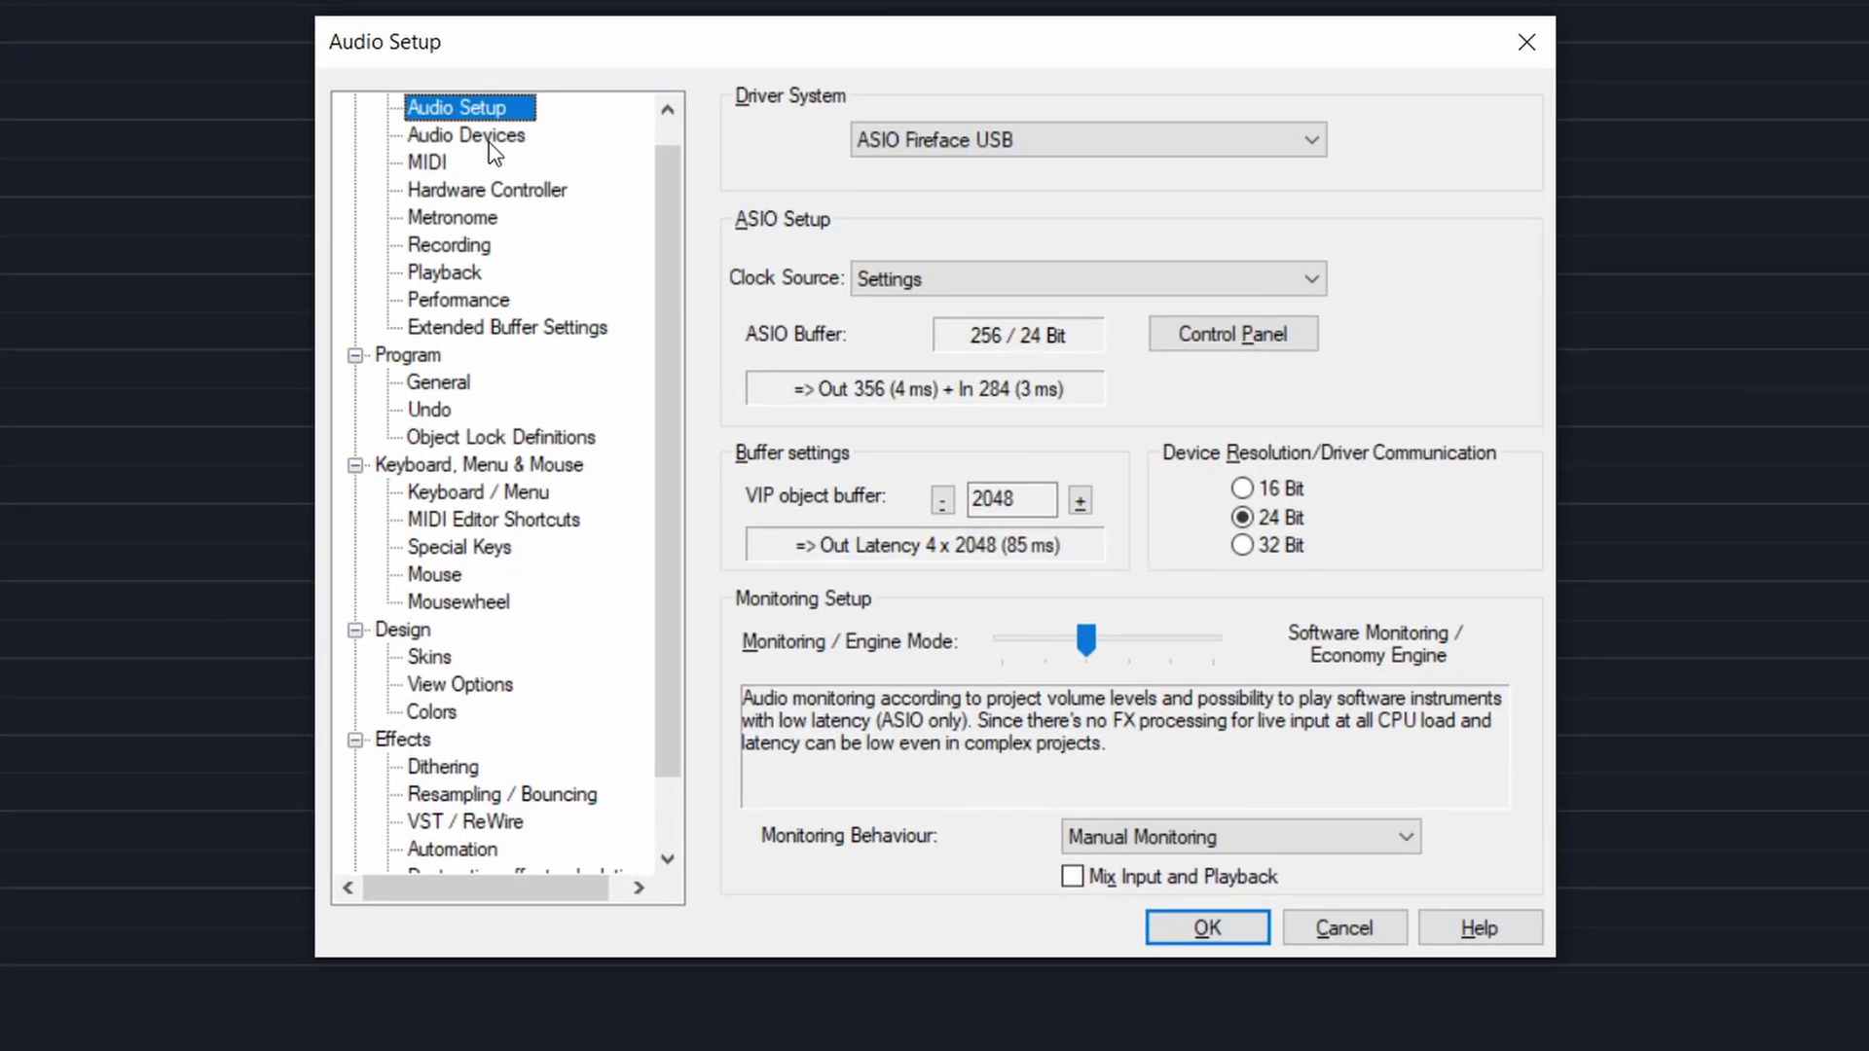
{"action": "left_click", "coordinate": [699, 322]}
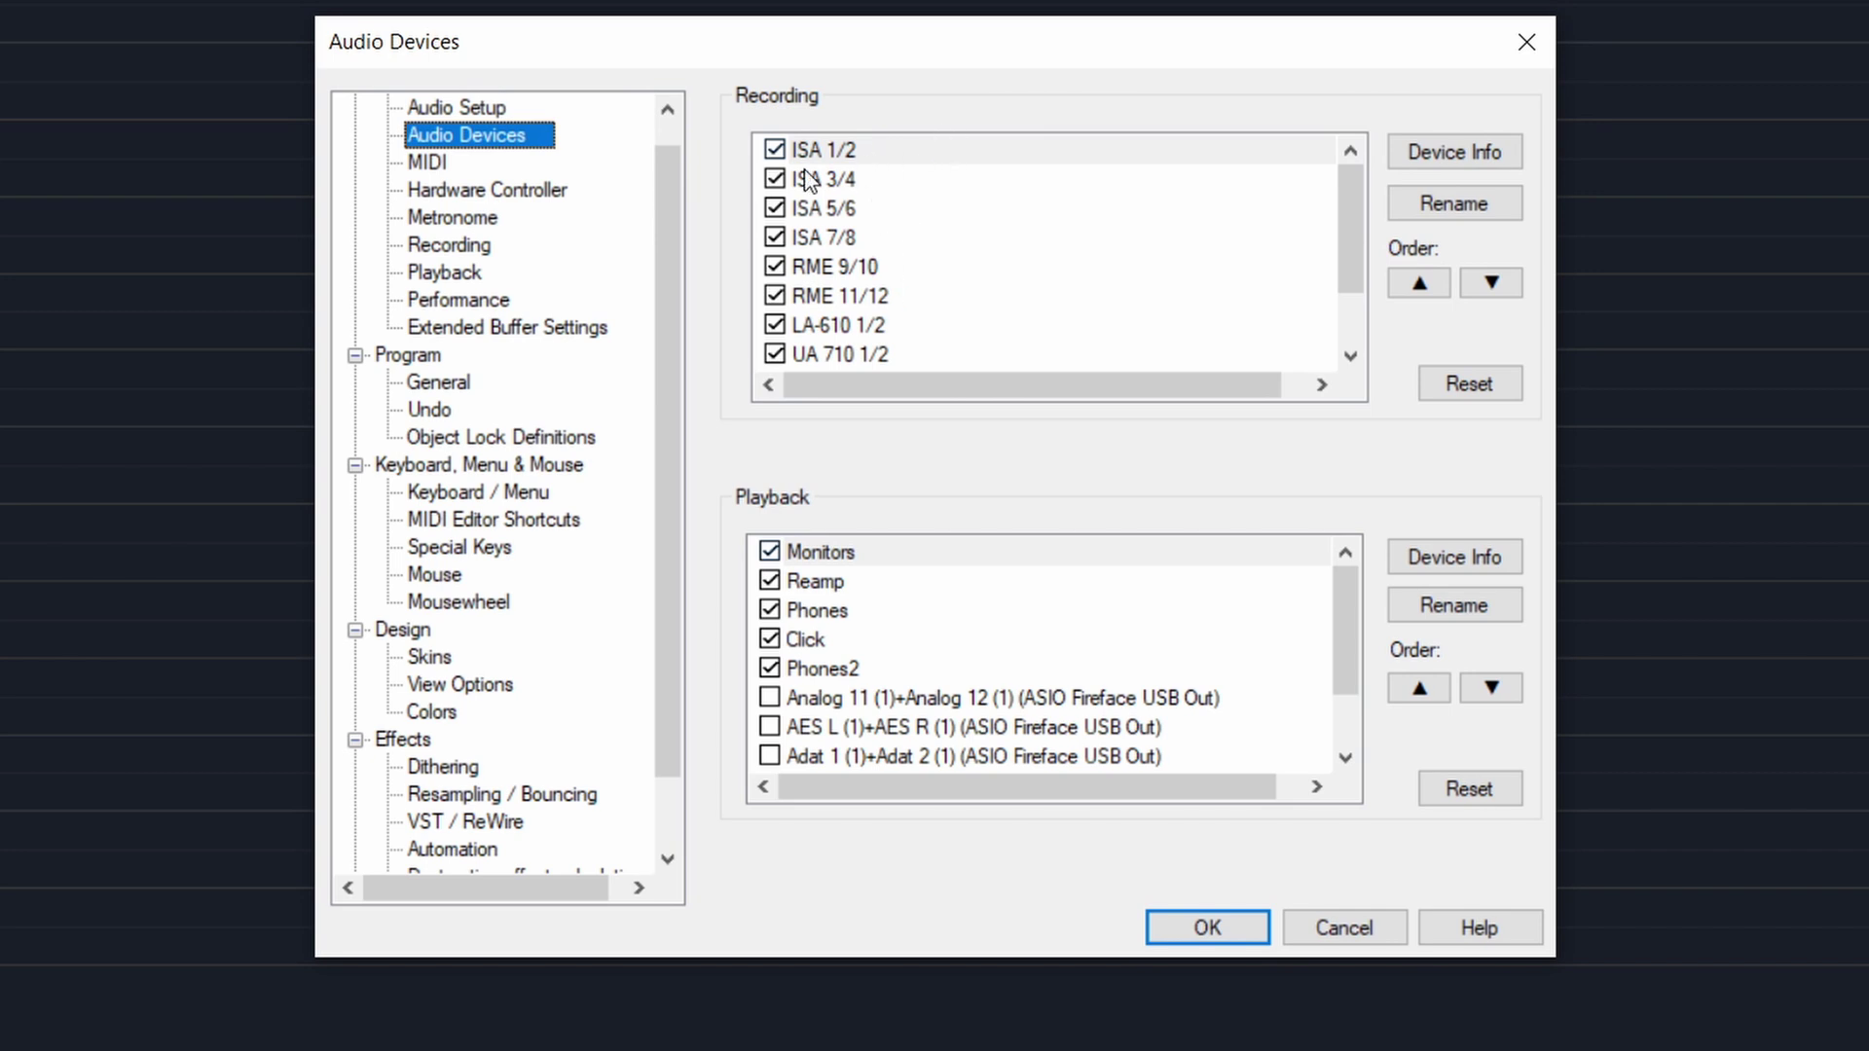
{"action": "scroll", "coordinate": [862, 248], "scroll_direction": "down", "scroll_amount": 1}
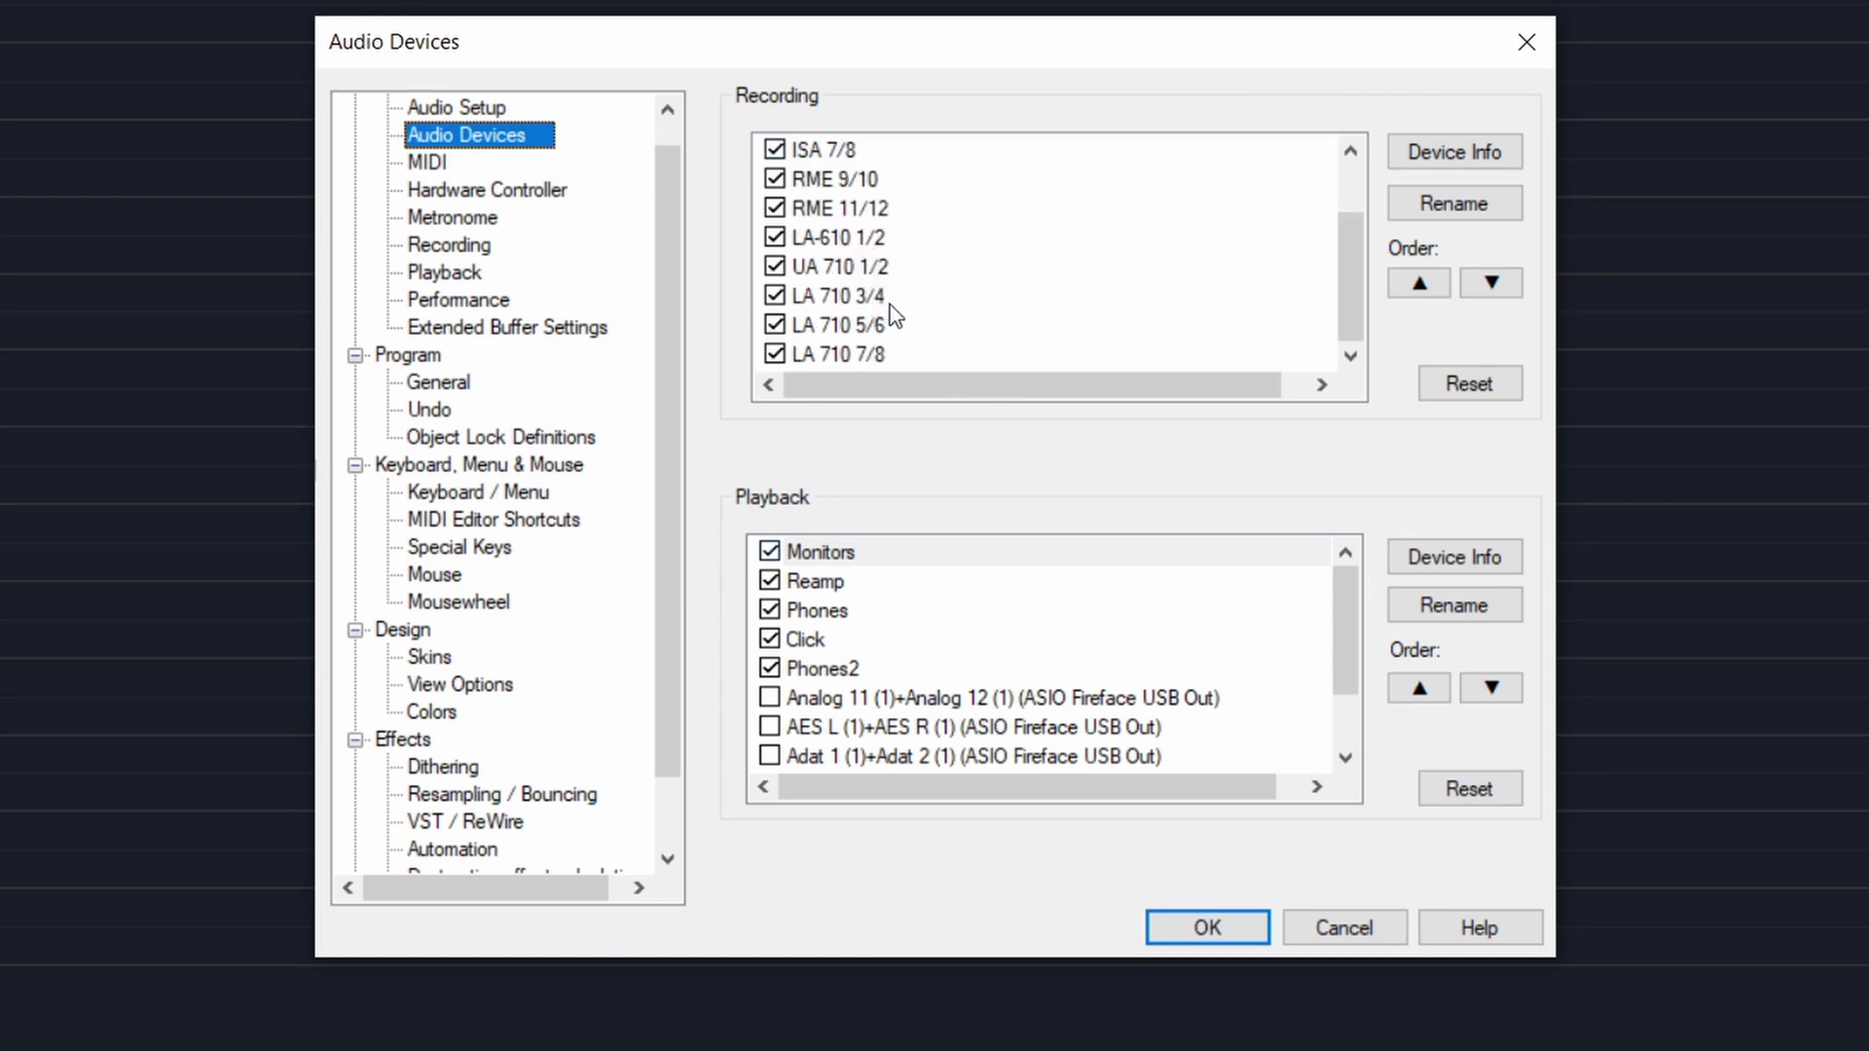
{"action": "scroll", "coordinate": [891, 313], "scroll_direction": "up", "scroll_amount": 1}
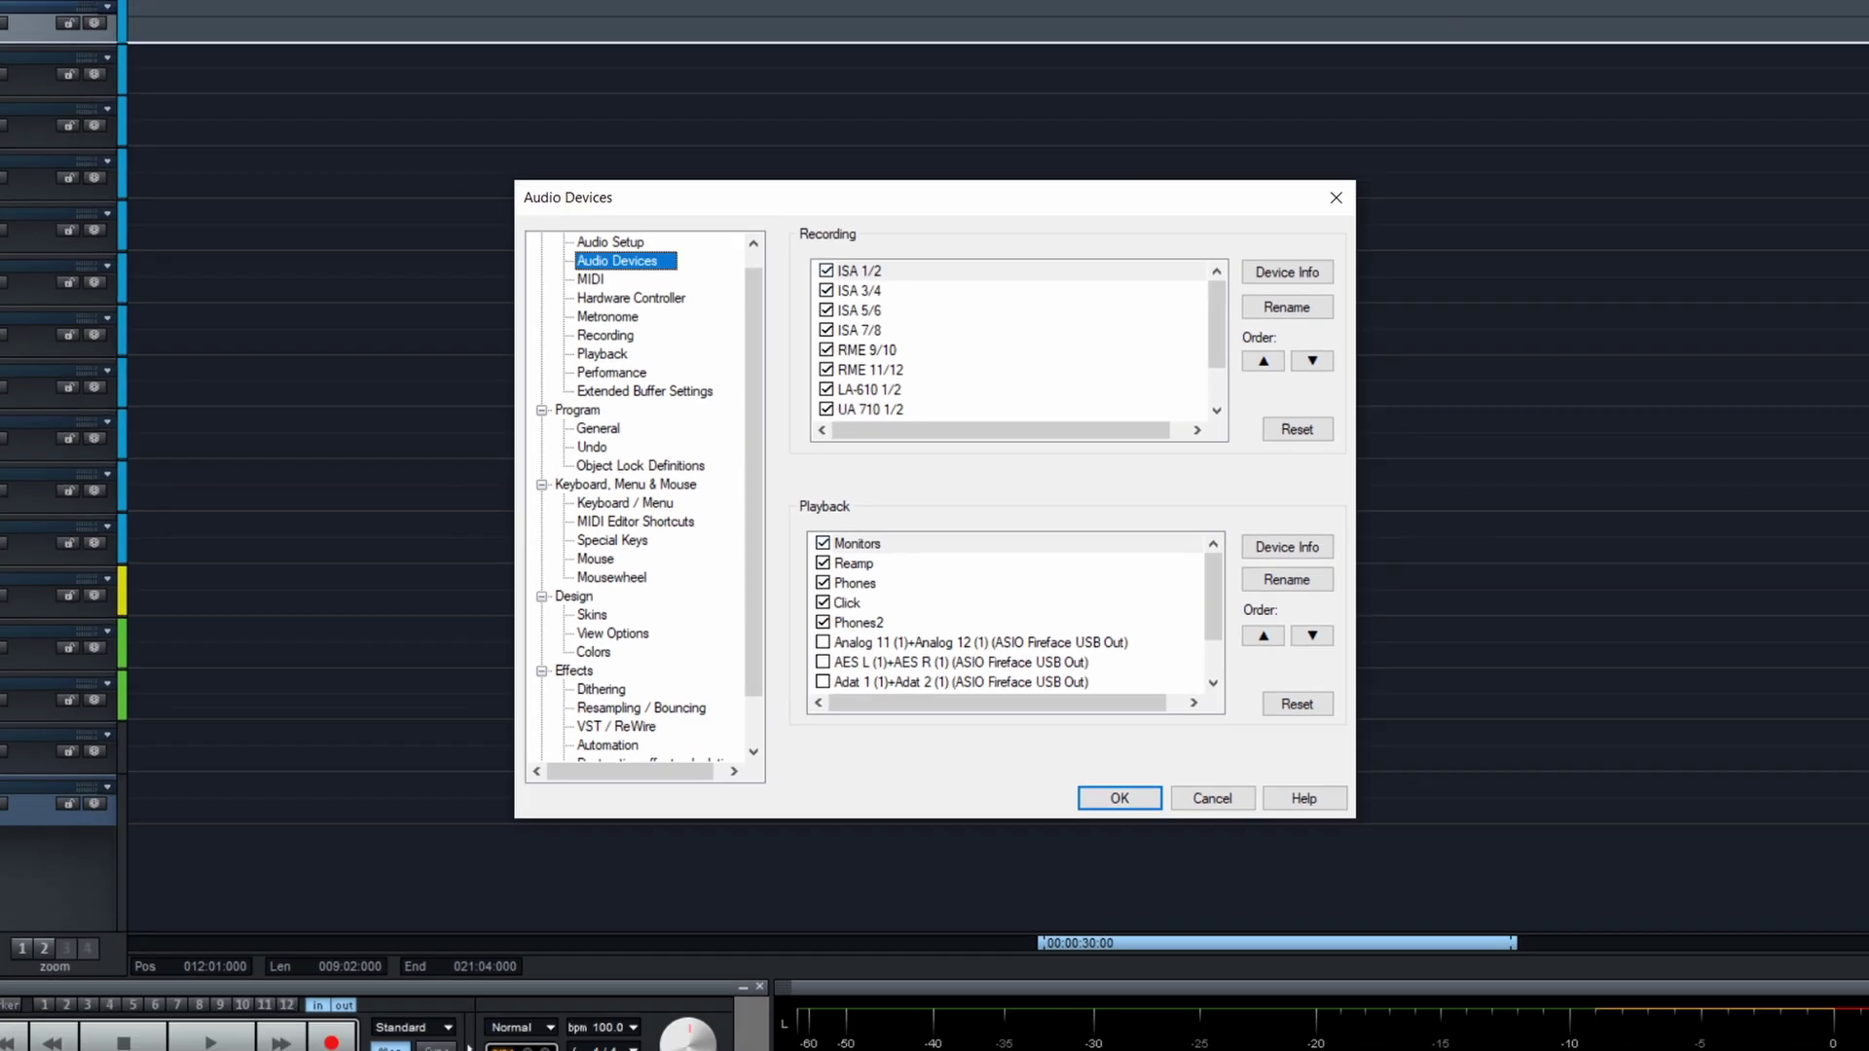
{"action": "left_click", "coordinate": [879, 1034]}
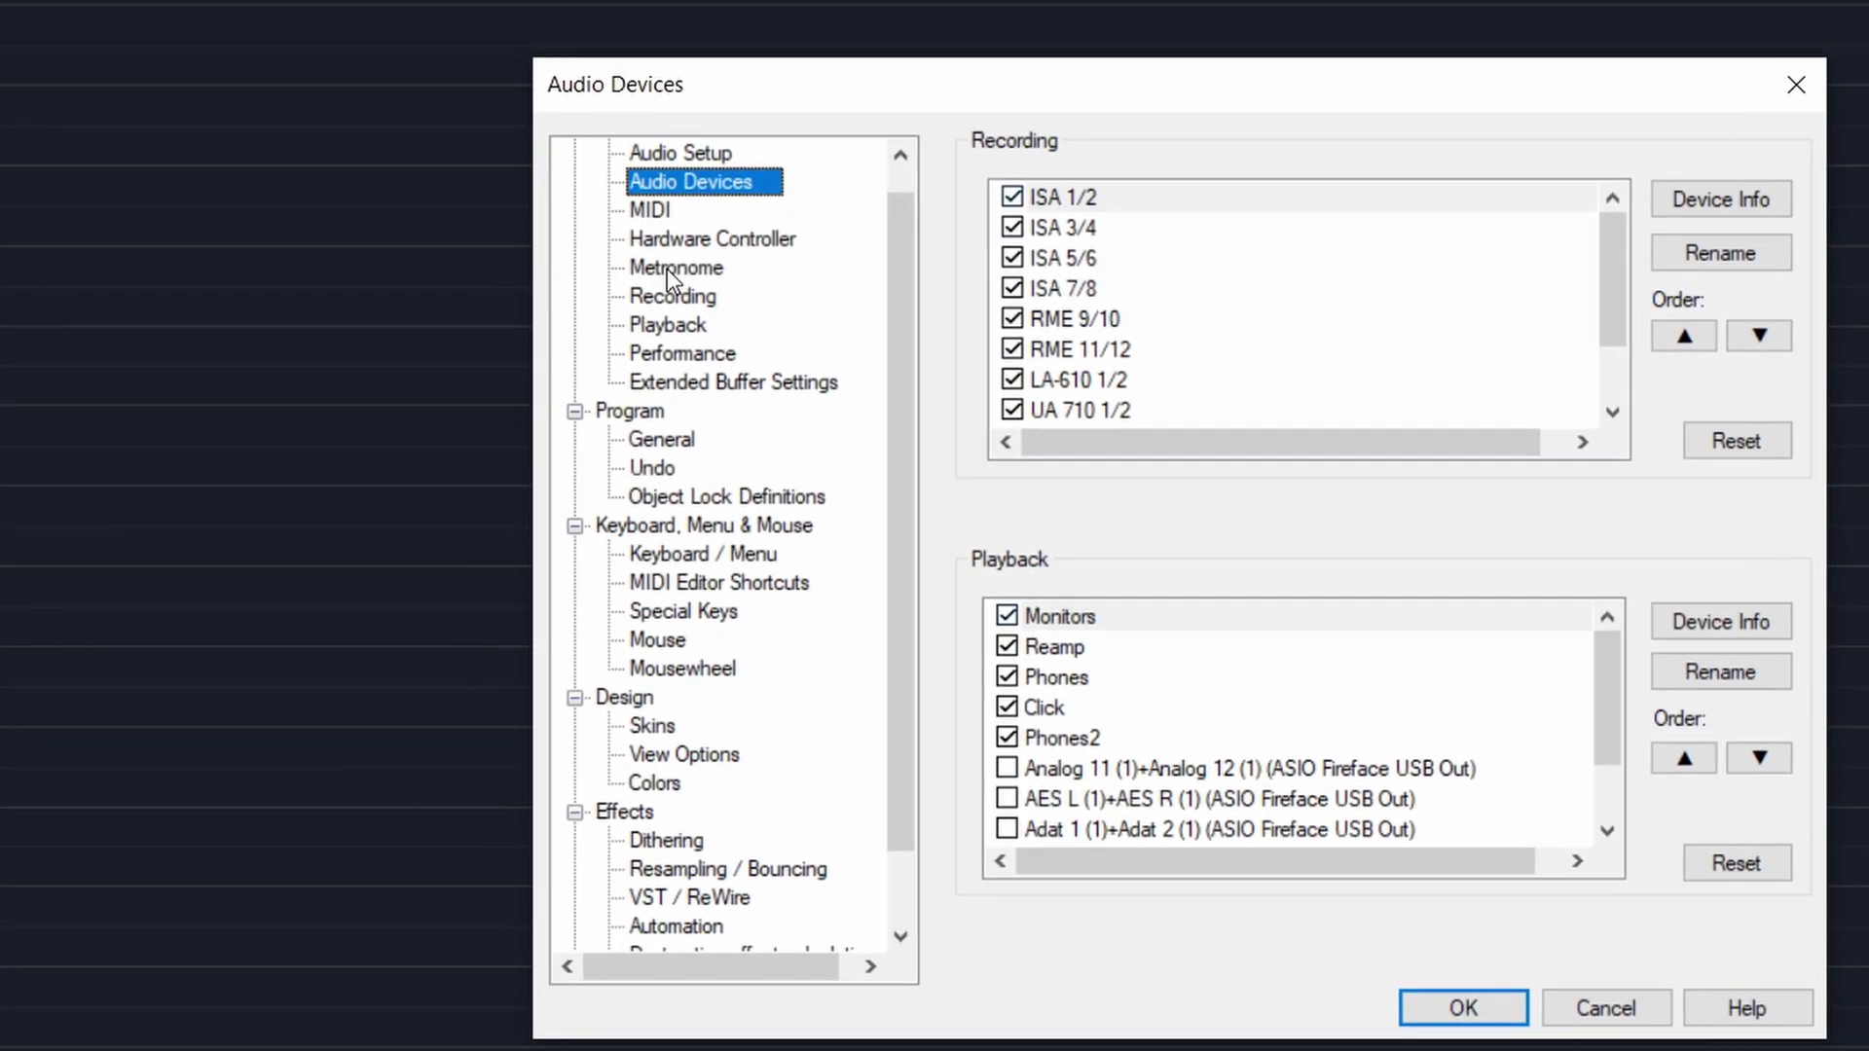
Try Monitors as the audio metronome's output device, set it back to Click, and apply the settings
{"action": "left_click", "coordinate": [673, 269]}
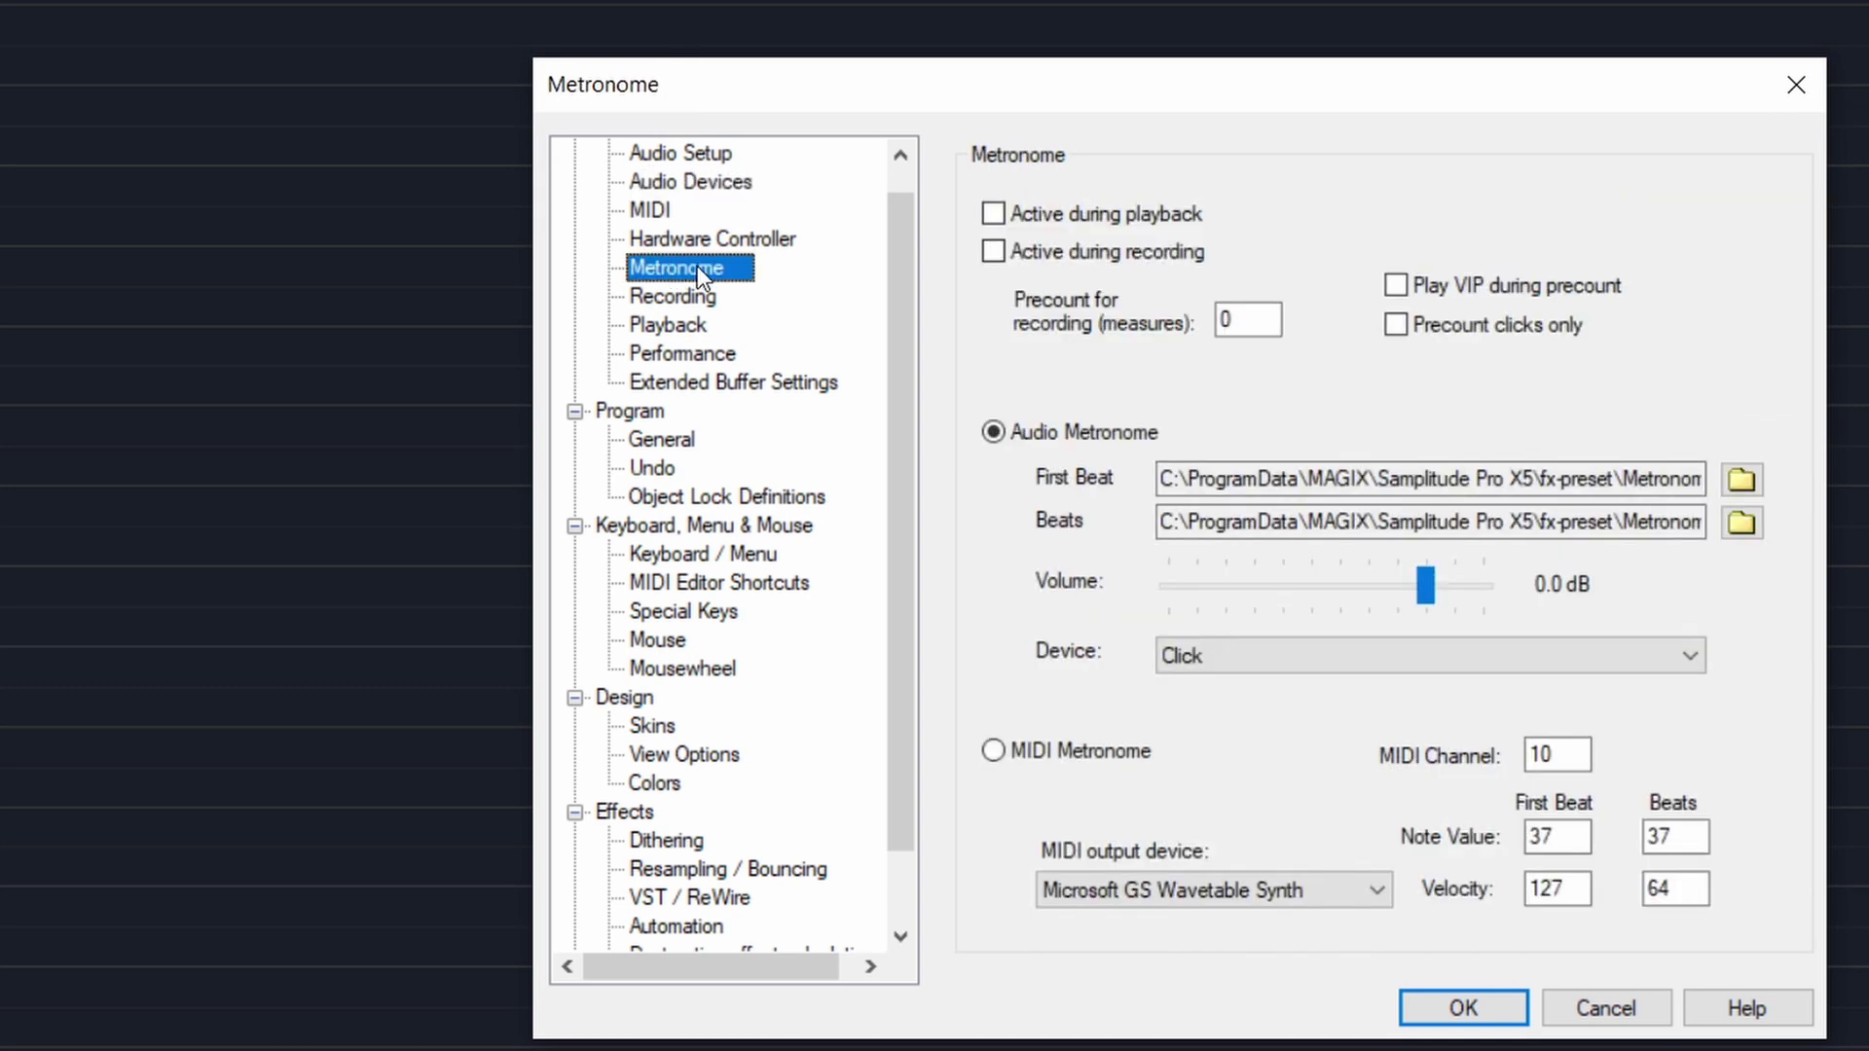
{"action": "left_click", "coordinate": [1242, 664]}
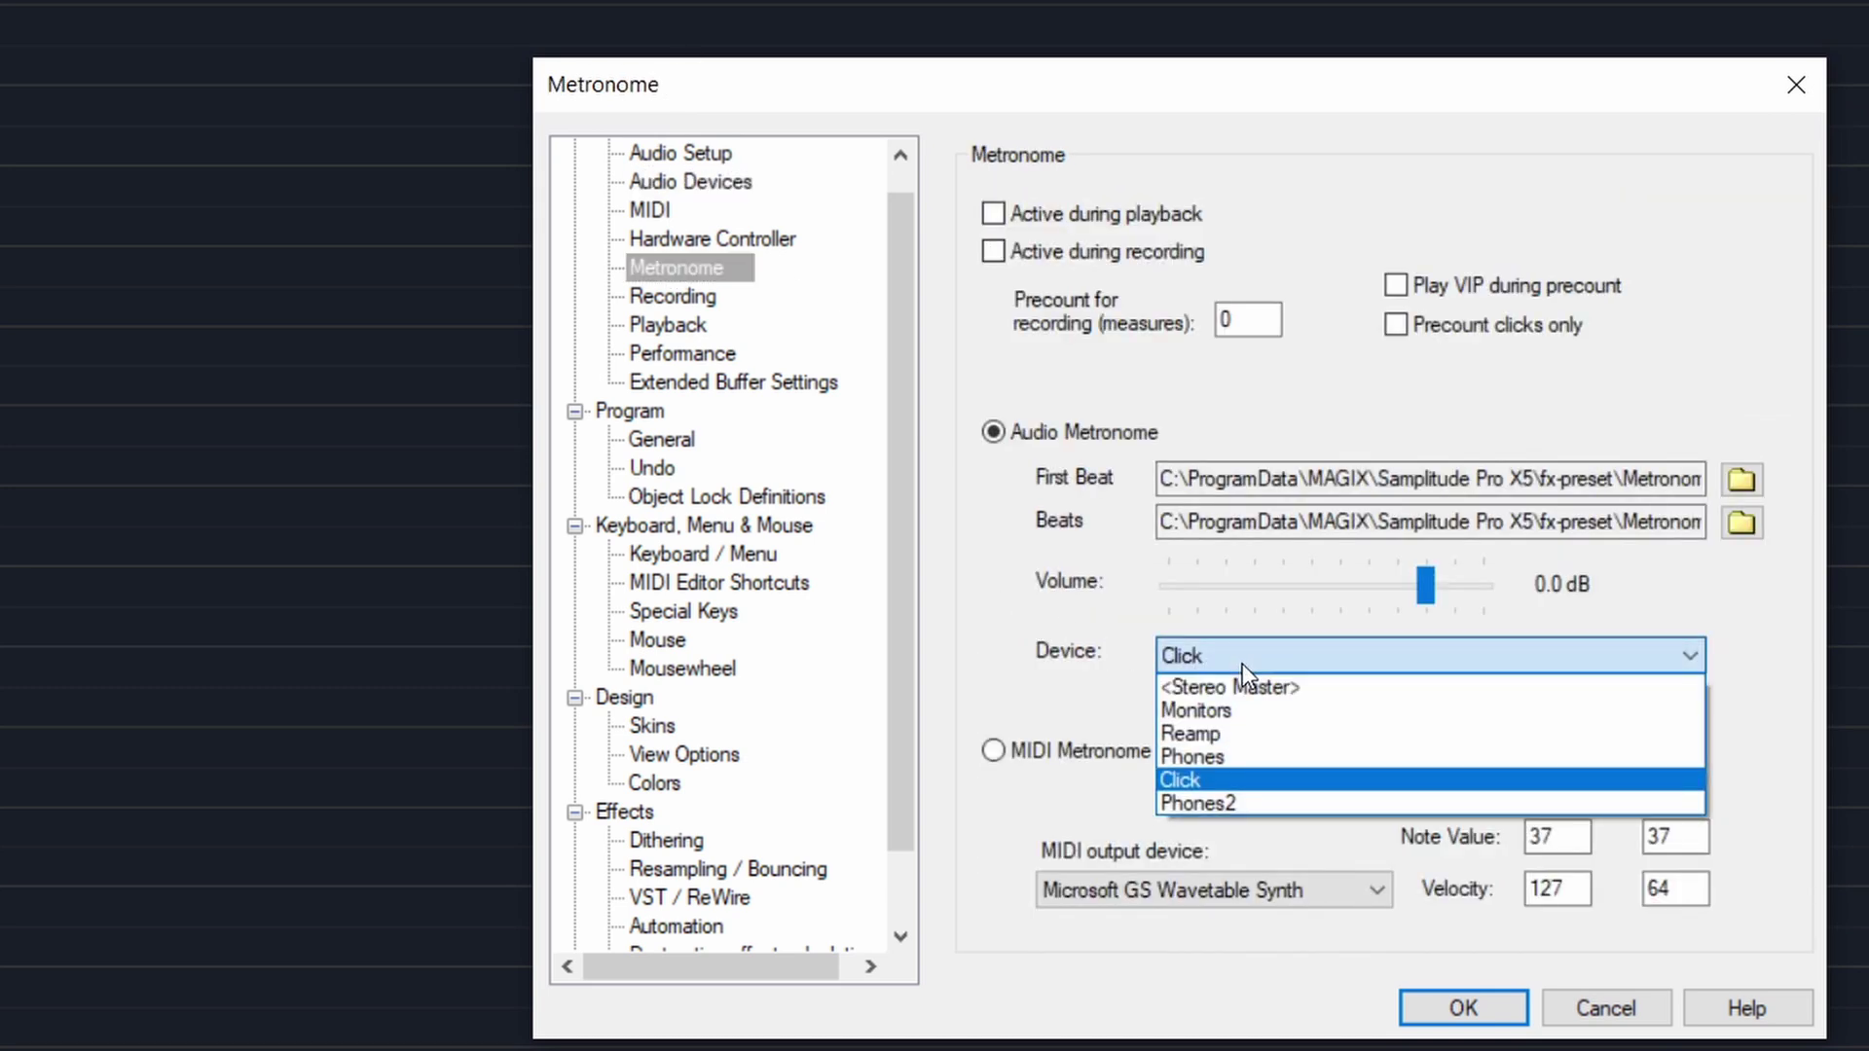
{"action": "left_click", "coordinate": [1235, 785]}
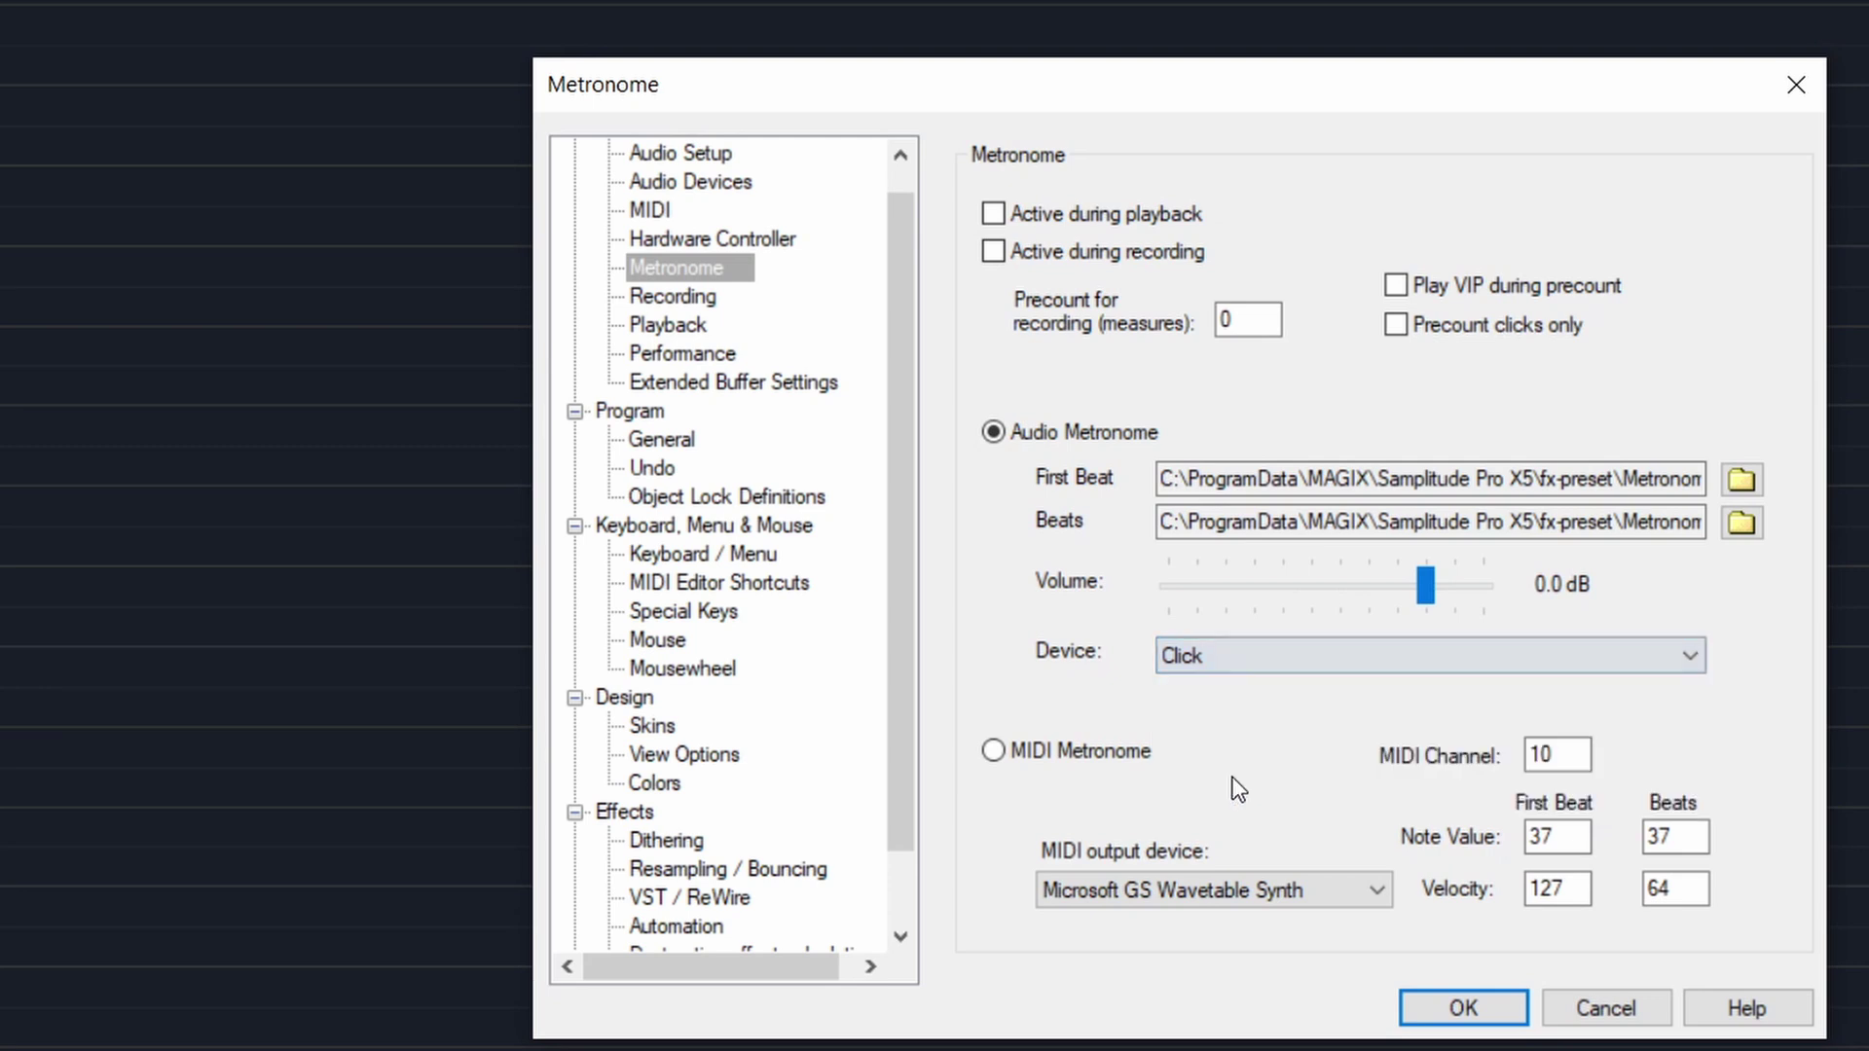
{"action": "left_click", "coordinate": [1234, 677]}
{"action": "left_click", "coordinate": [1267, 705]}
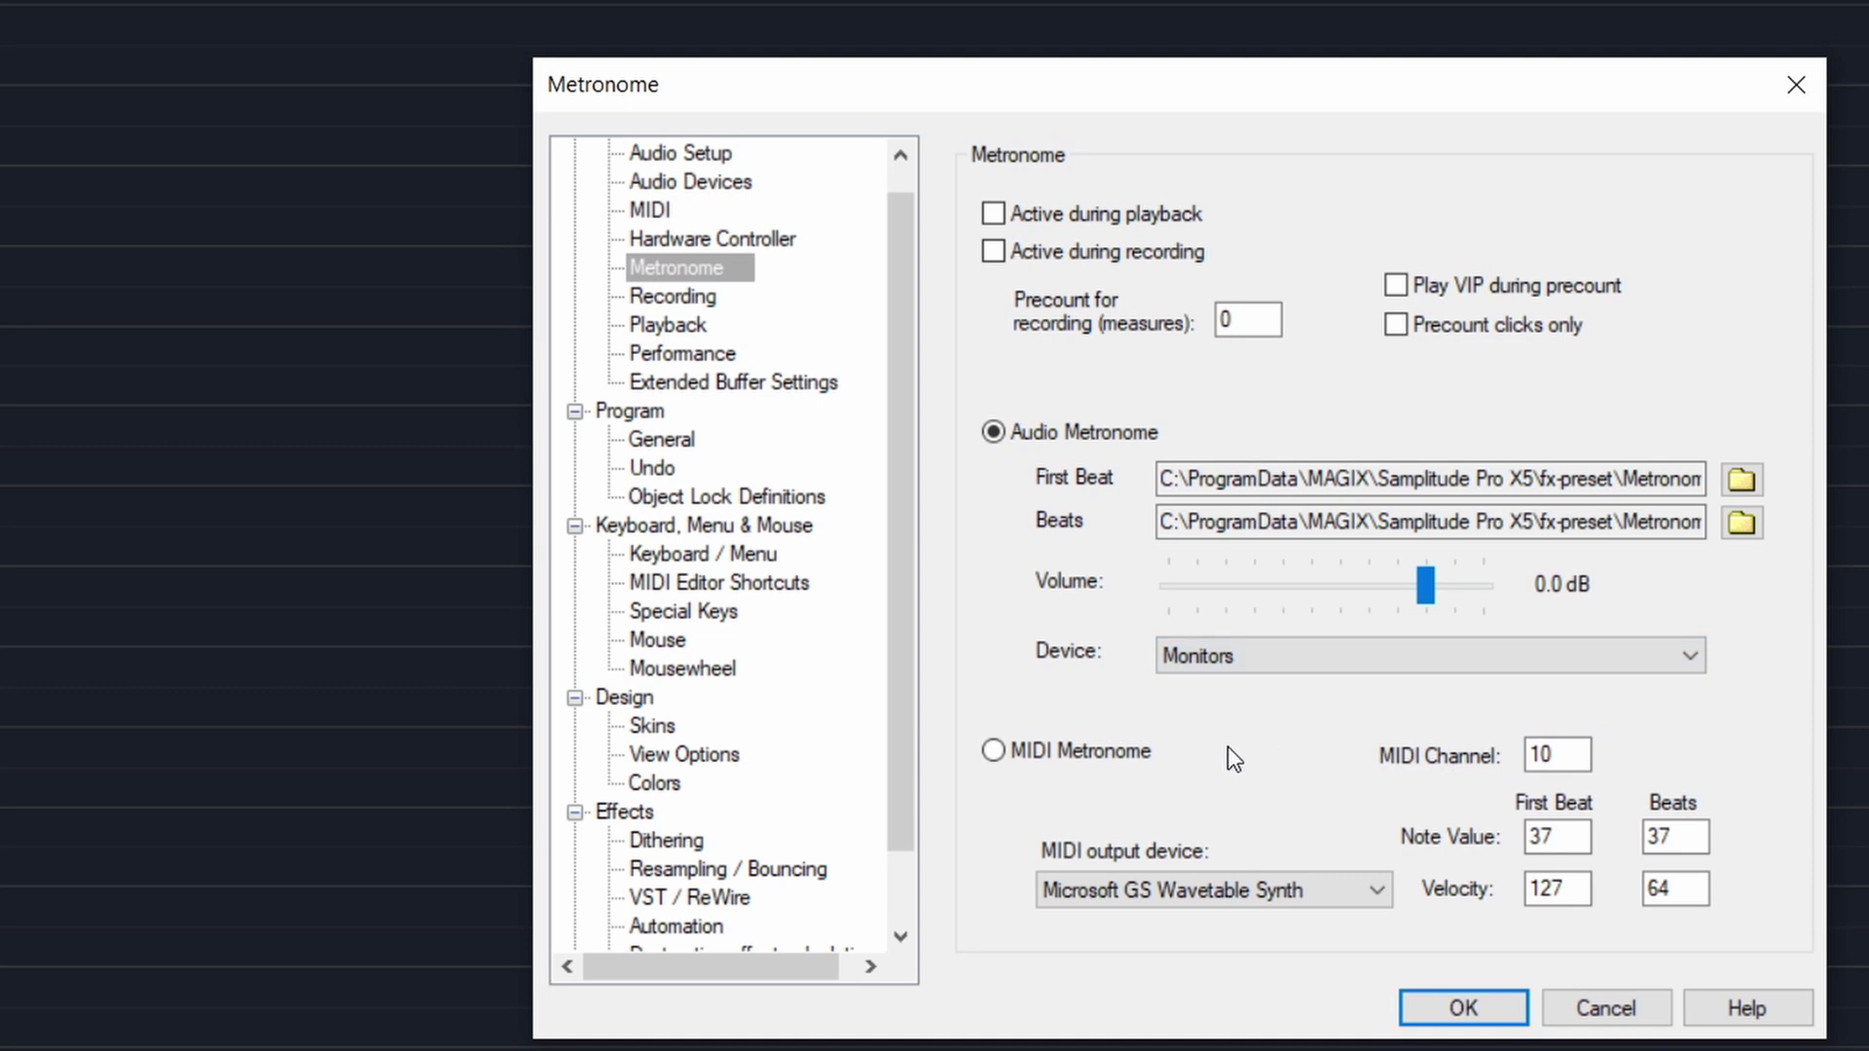
{"action": "left_click", "coordinate": [1218, 661]}
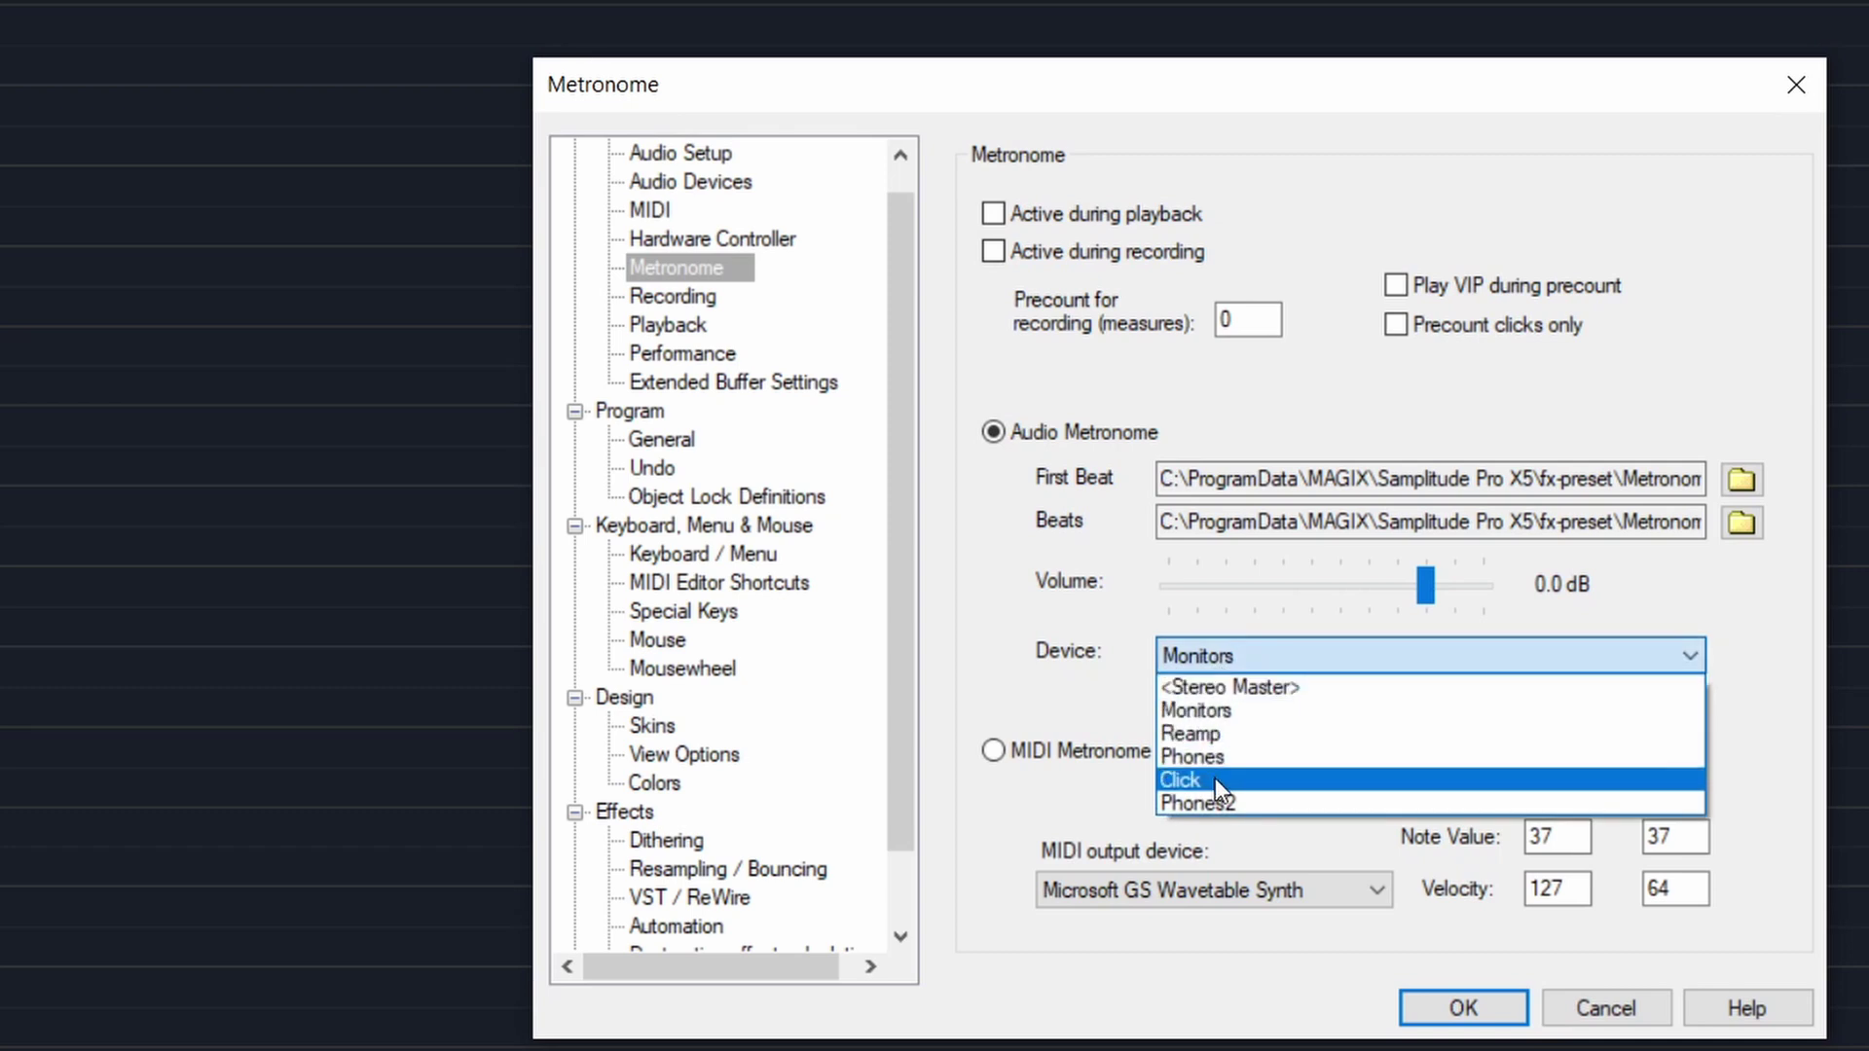
{"action": "left_click", "coordinate": [1215, 779]}
{"action": "left_click", "coordinate": [1463, 1007]}
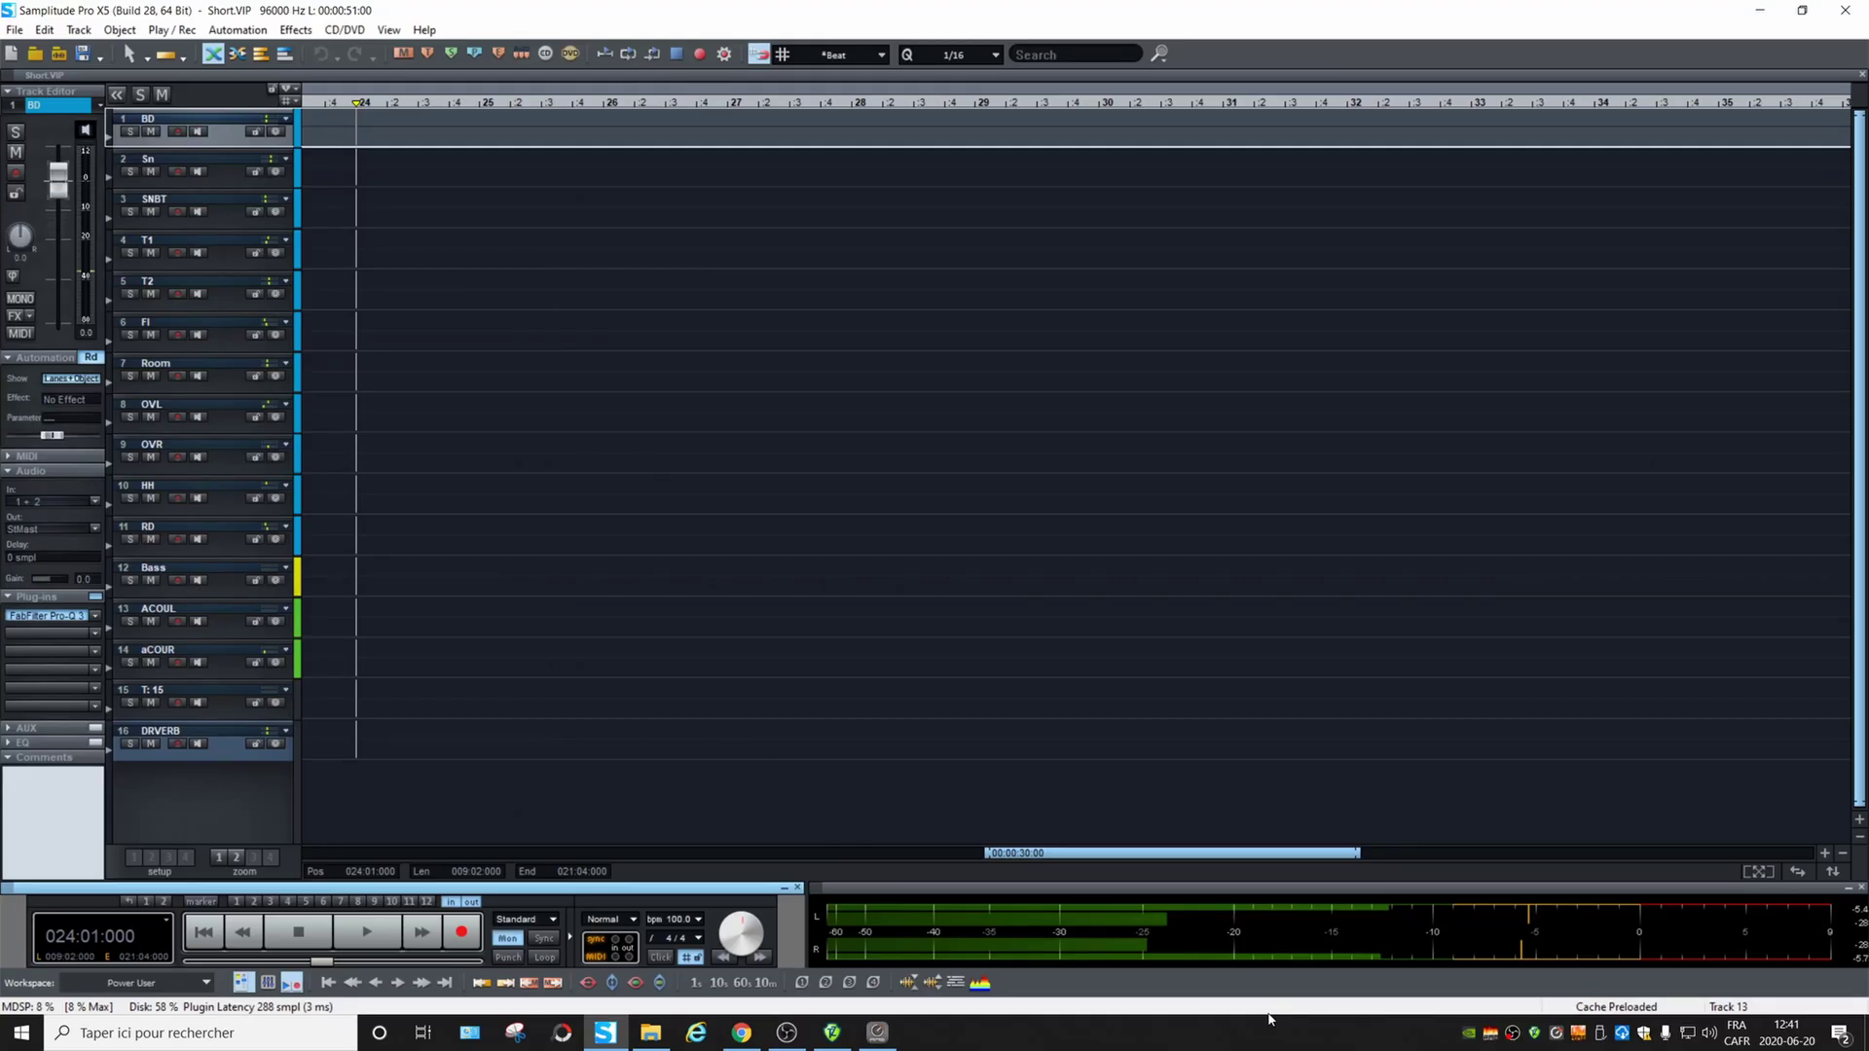
Turn on the metronome click and start playback of the project
{"action": "left_click", "coordinate": [660, 958]}
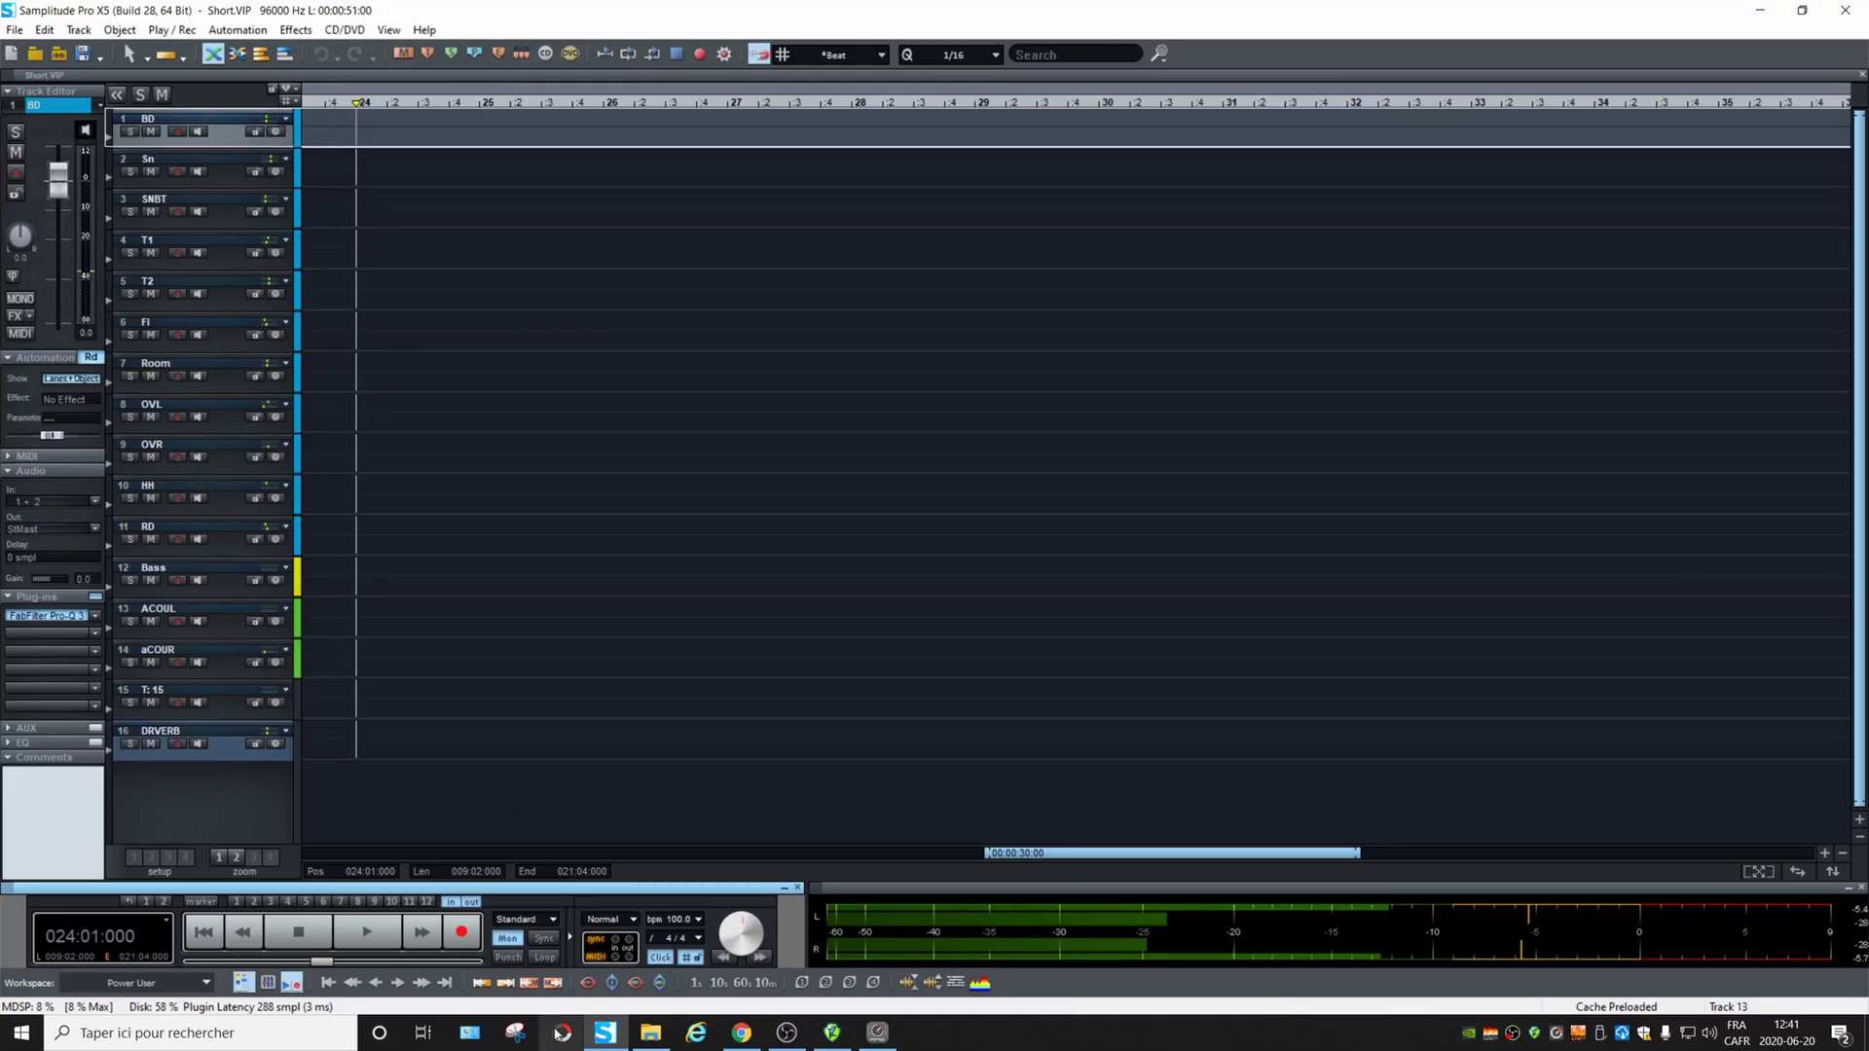
{"action": "key", "text": "space"}
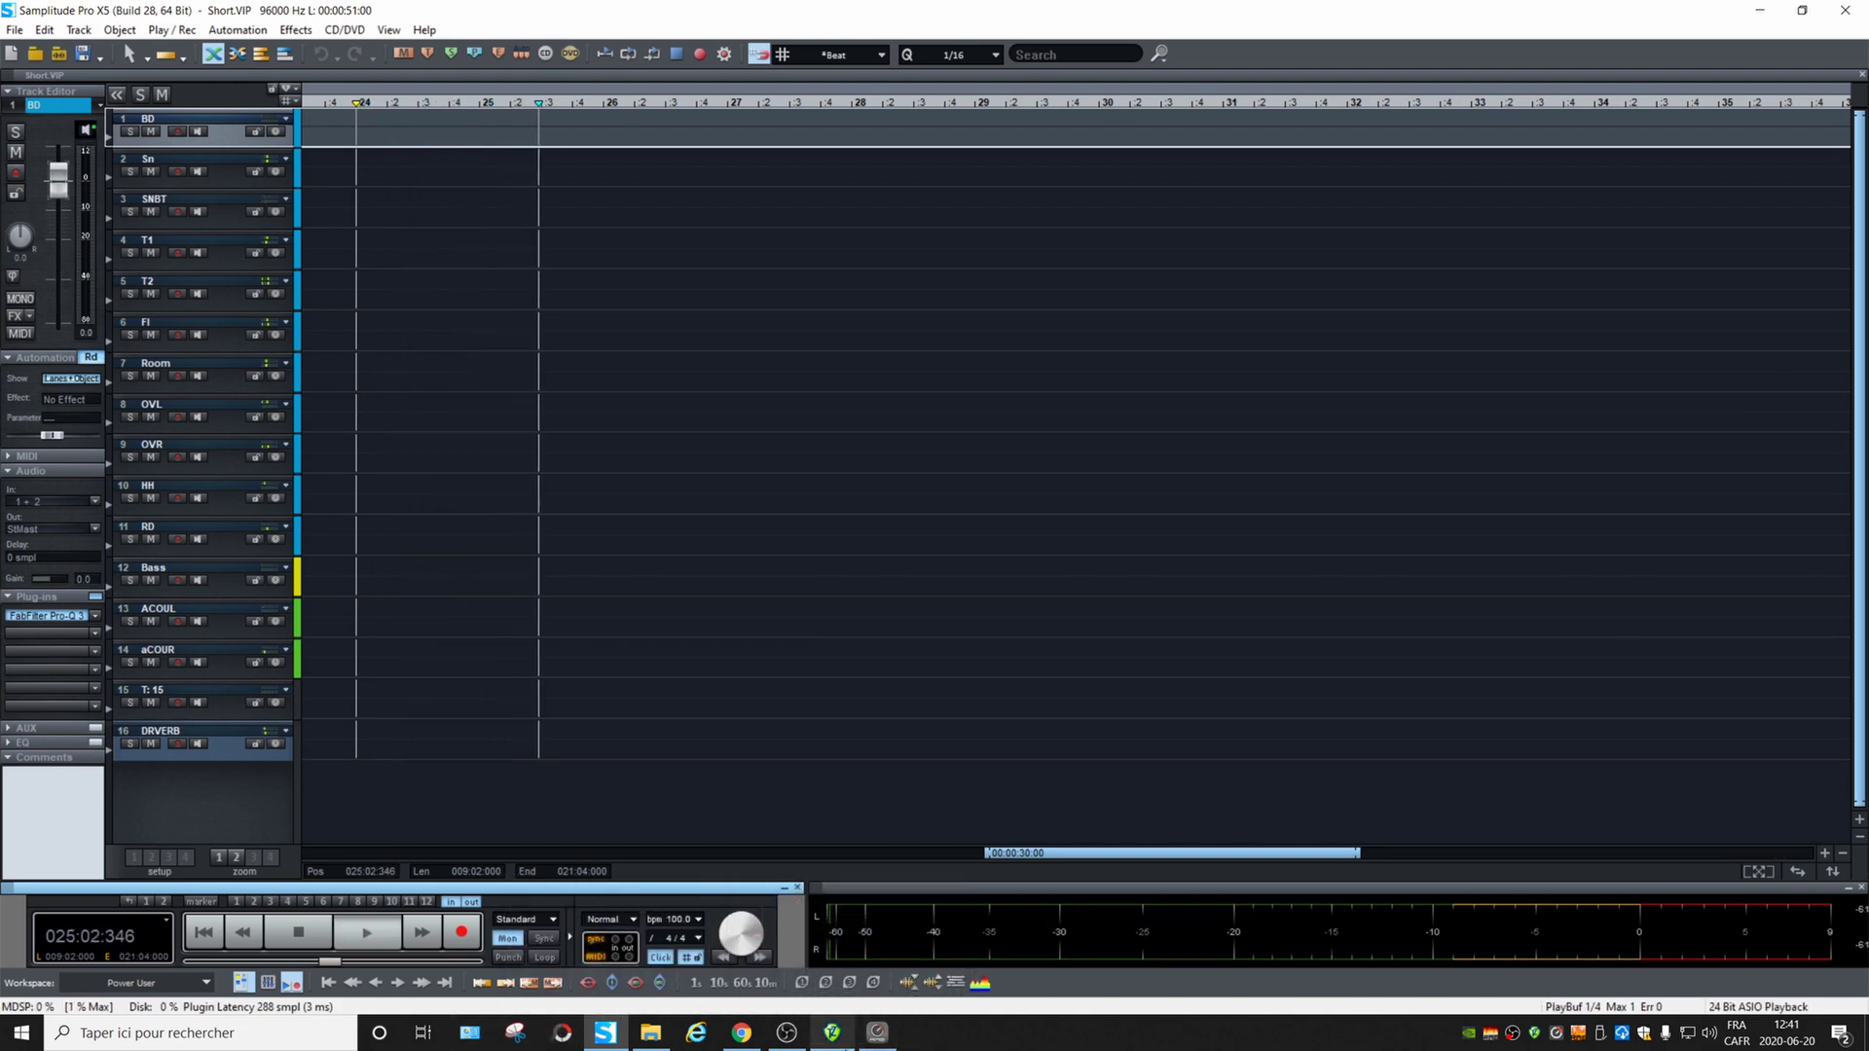
In TotalMix, select the Phones 6 submix, raise the Click playback channel to about -8.2 dB, and pull it fully down again
{"action": "left_click", "coordinate": [877, 1032]}
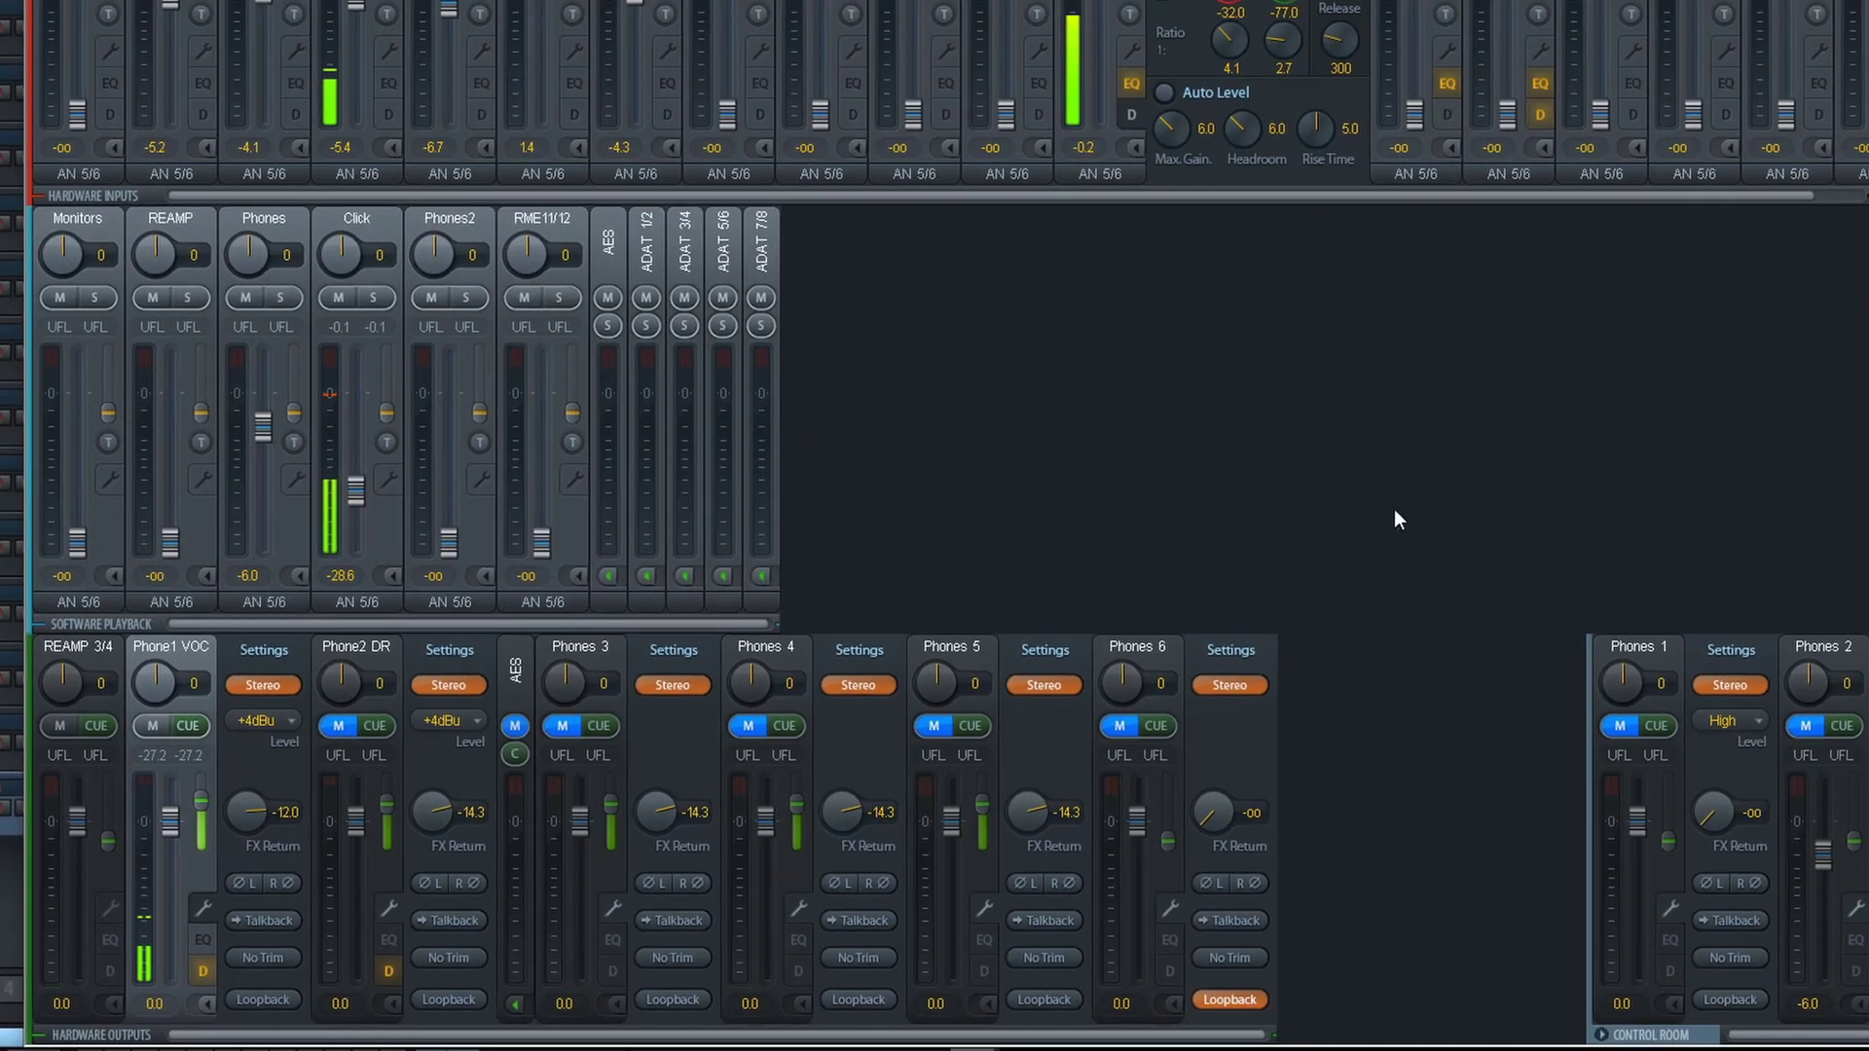
{"action": "left_click", "coordinate": [1162, 646]}
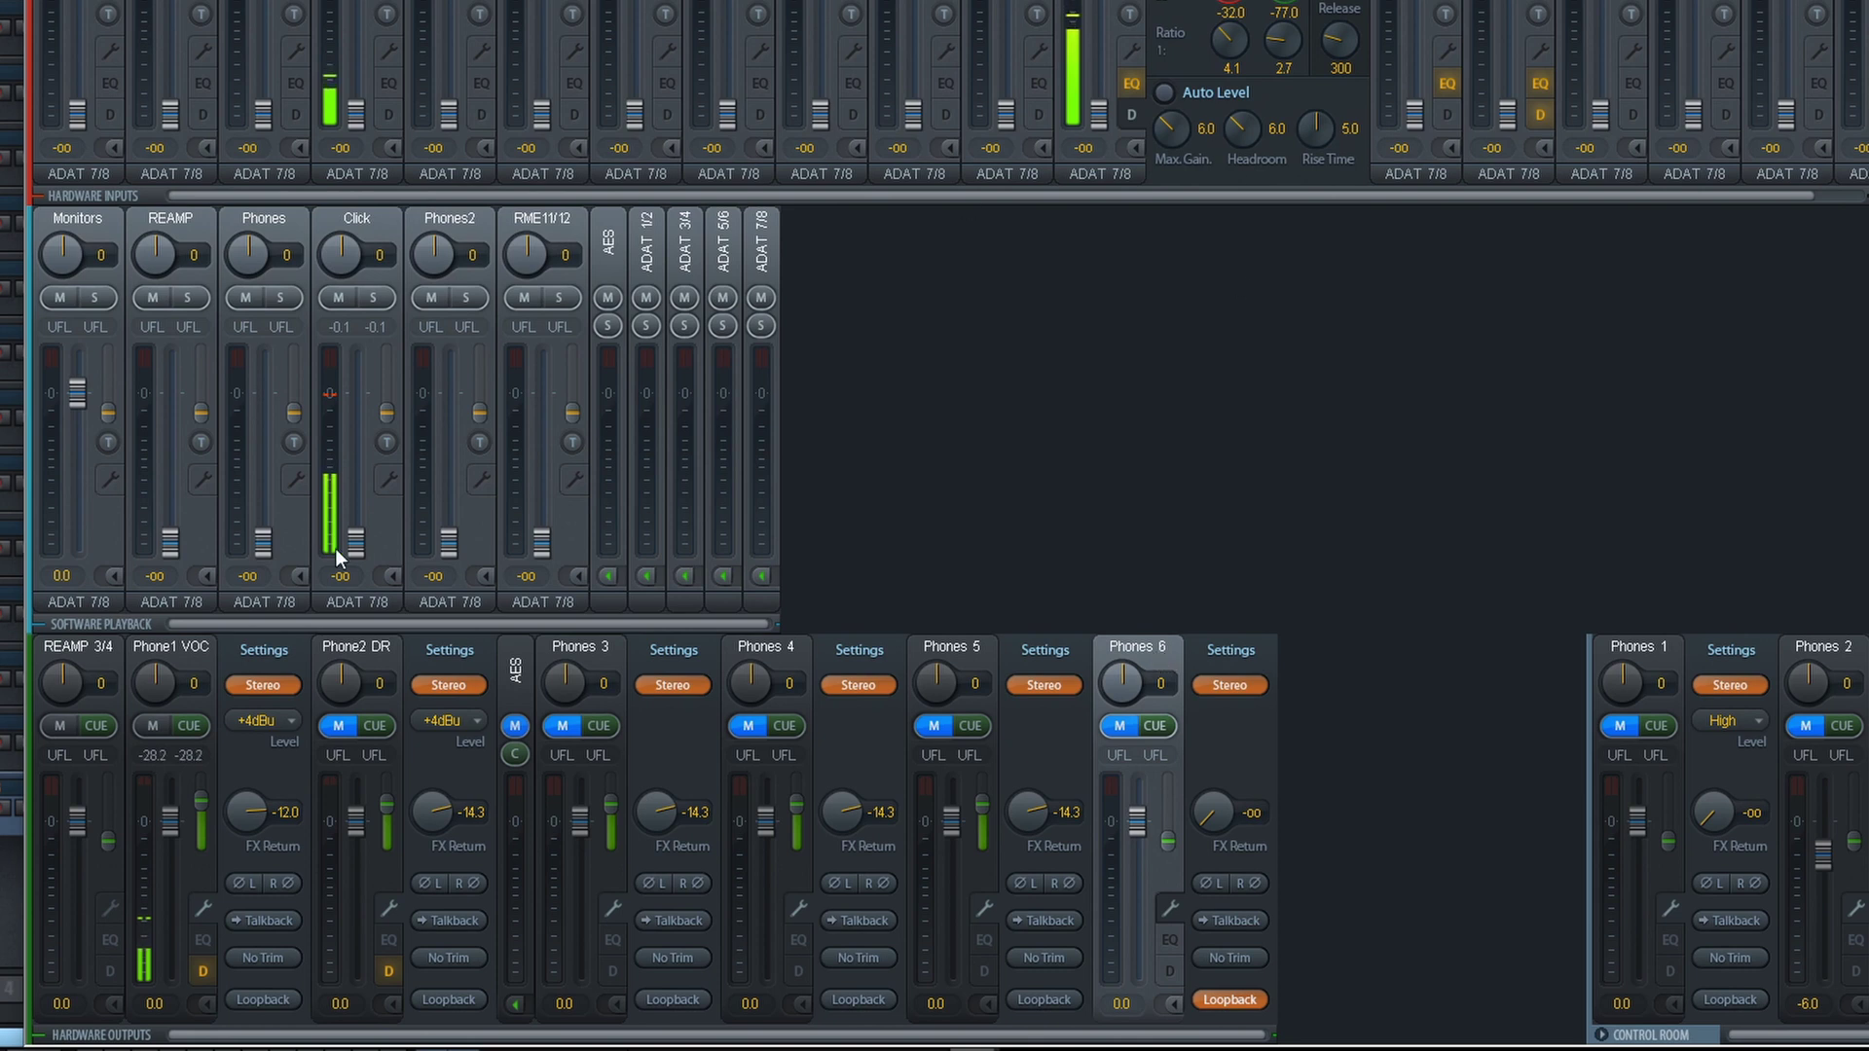
{"action": "left_click_drag", "start_coordinate": [354, 552], "coordinate": [372, 438]}
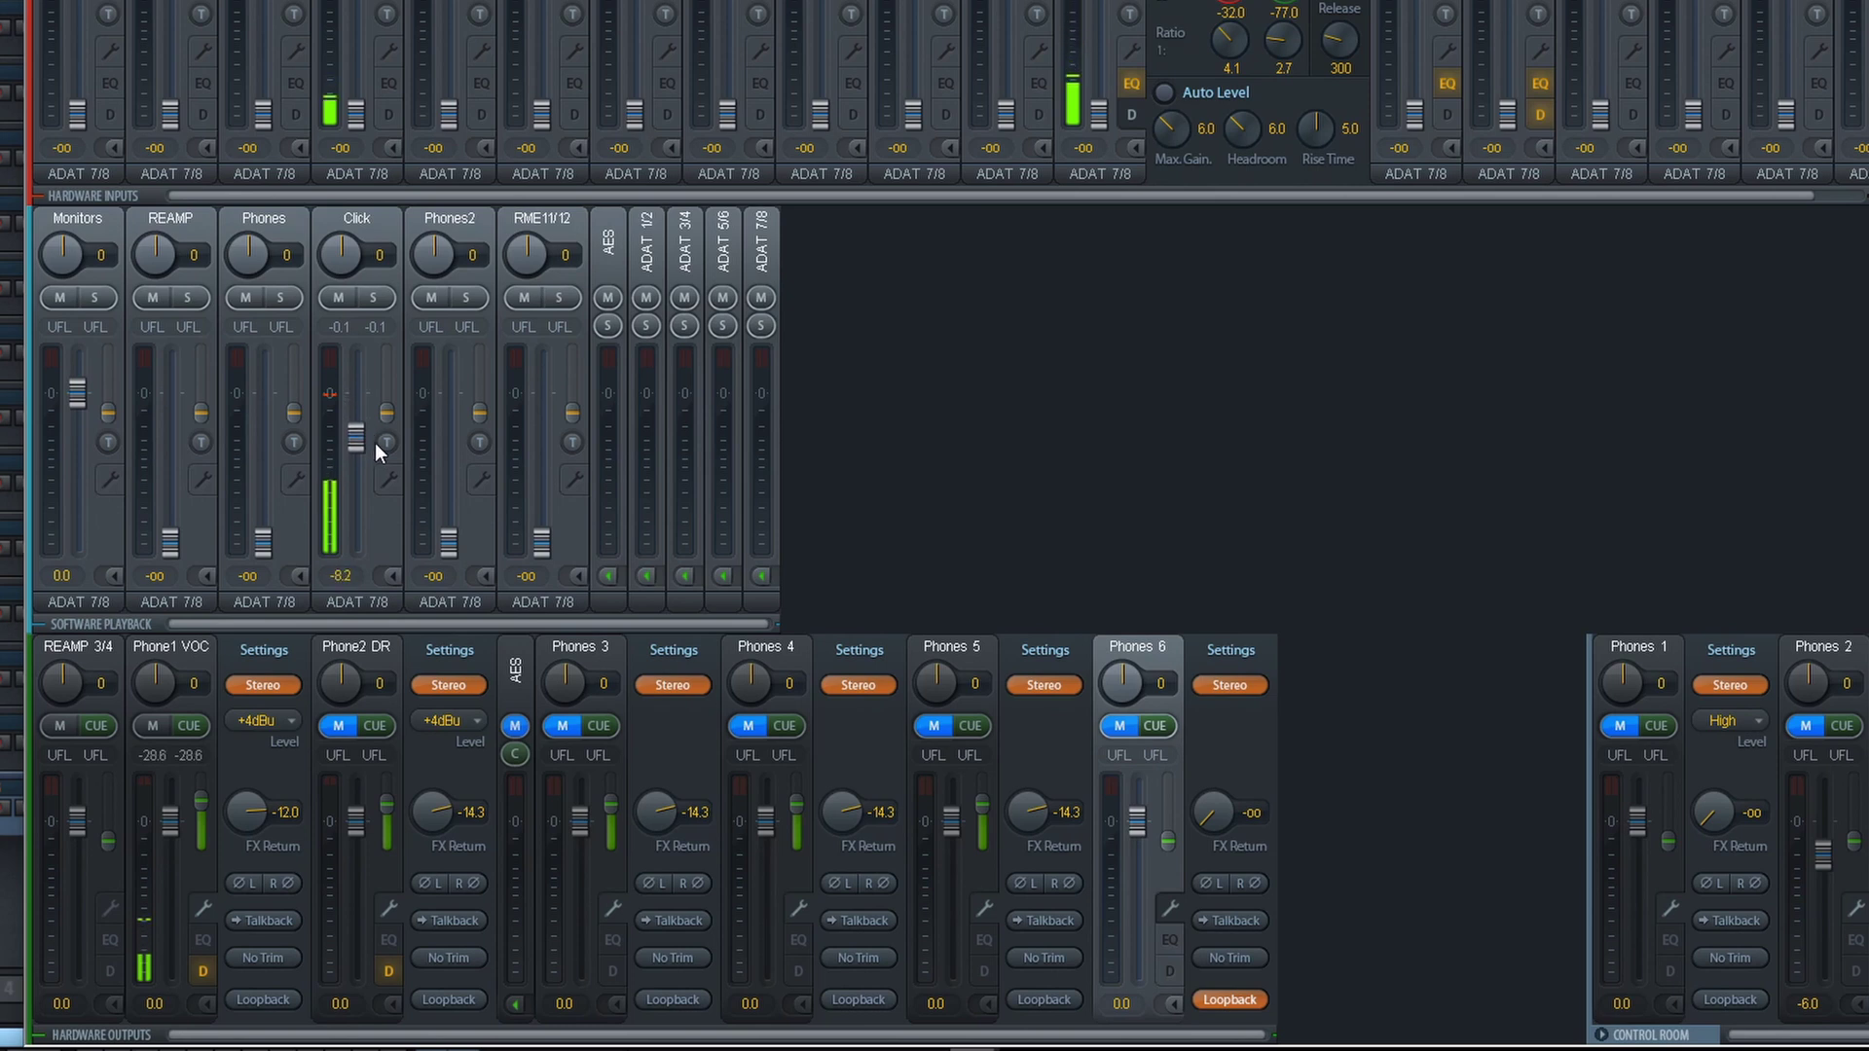
{"action": "left_click_drag", "start_coordinate": [357, 436], "coordinate": [370, 598]}
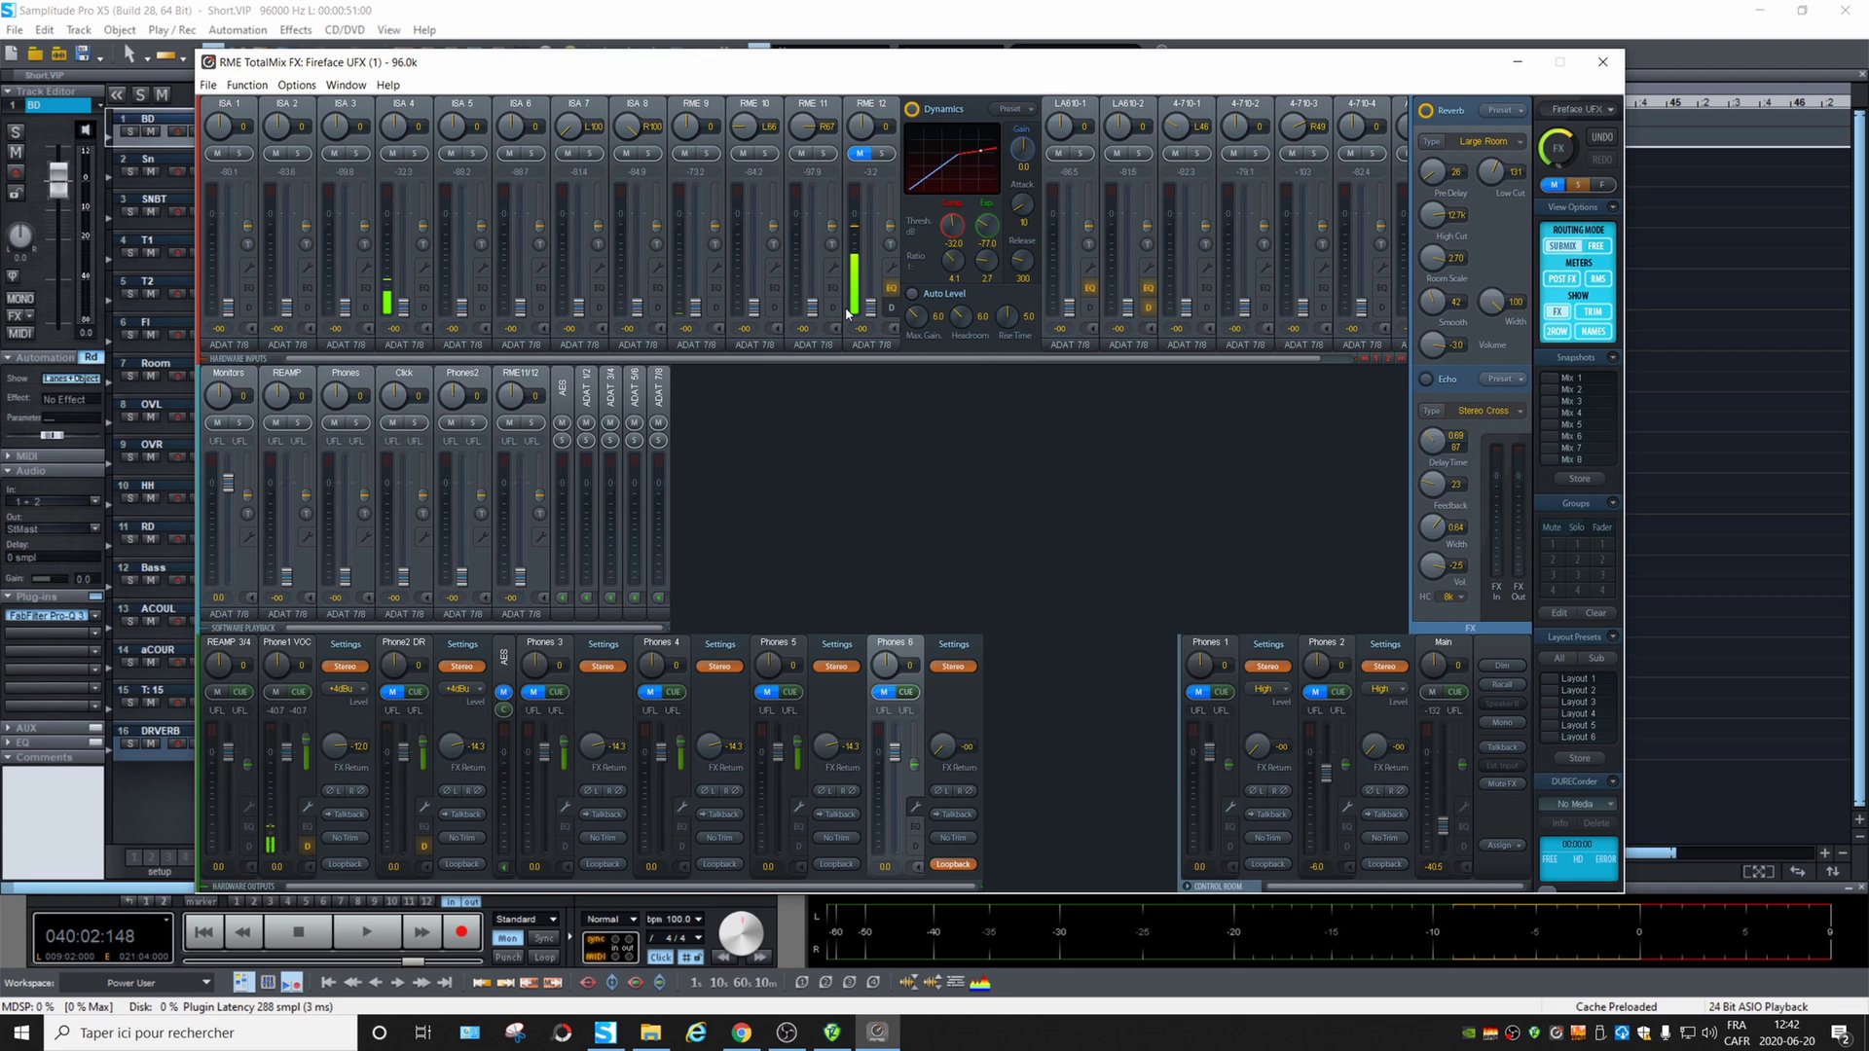
Switch to Samplitude and play the recorded tracks with the click from the start of bar 12
{"action": "key", "text": "alt+Tab"}
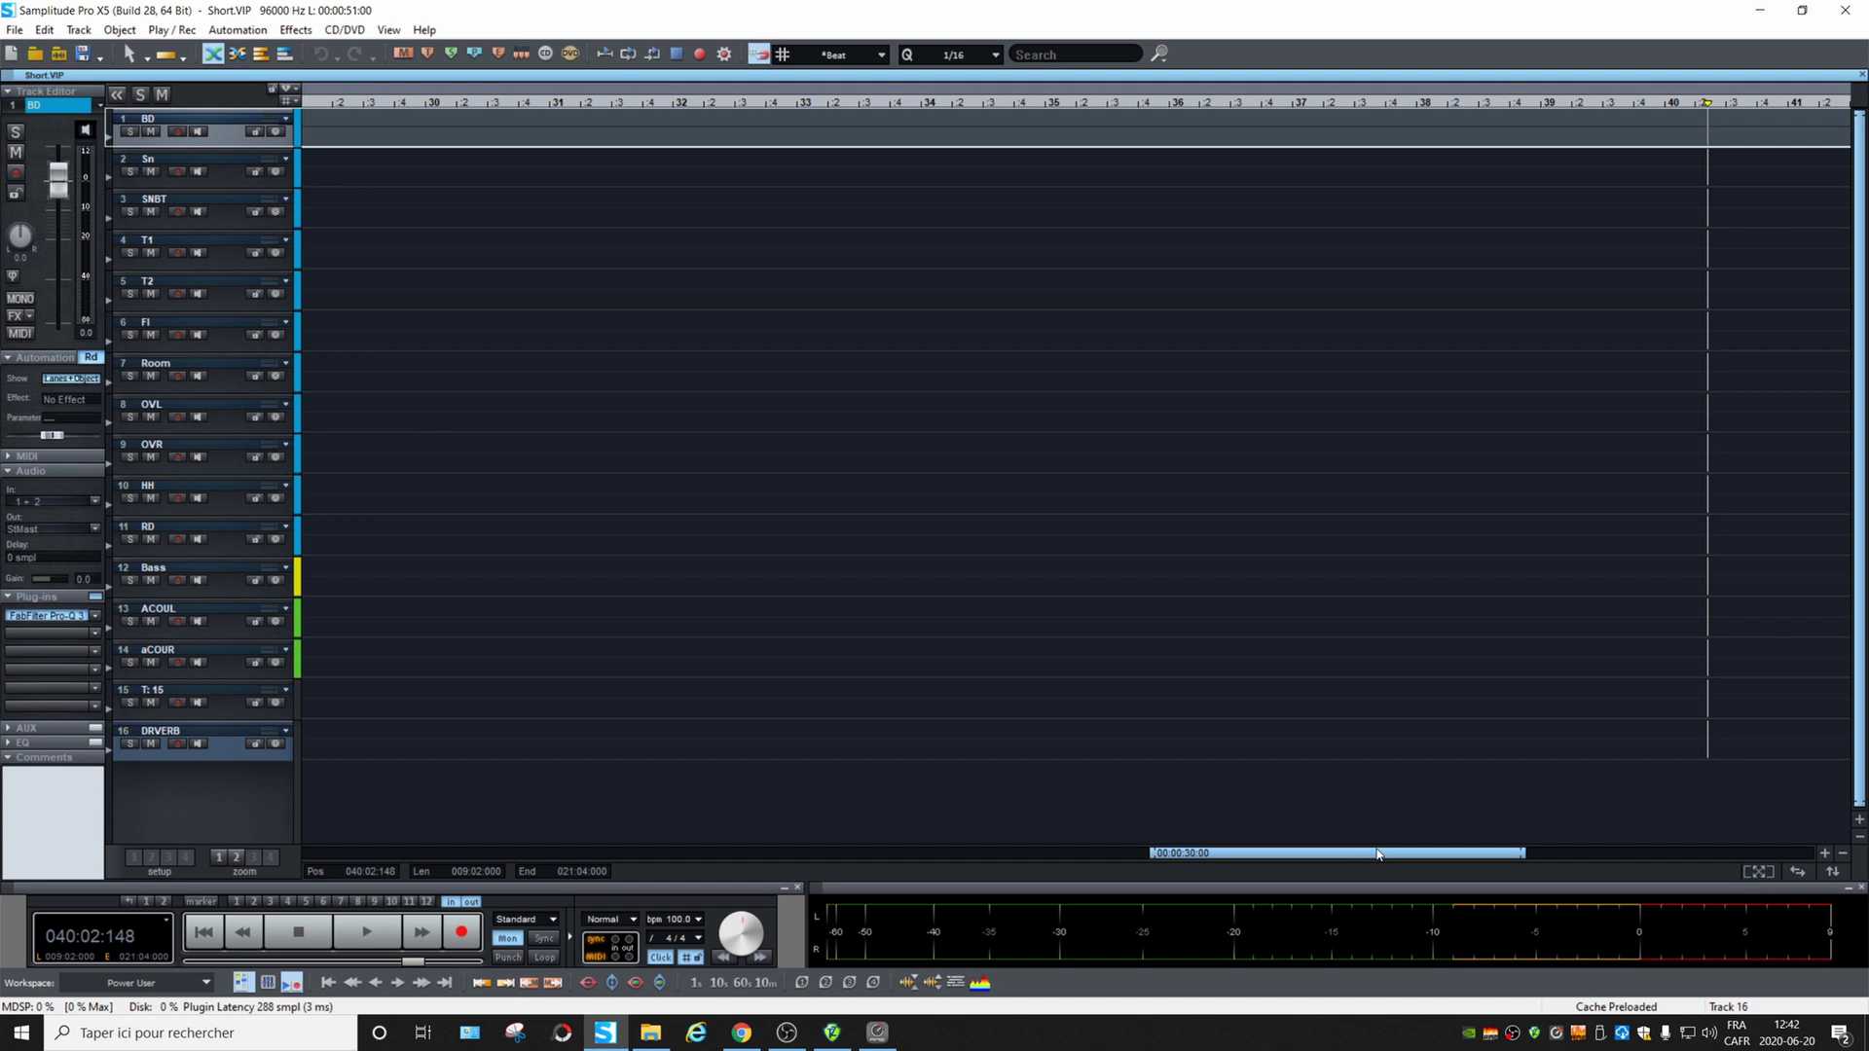
{"action": "left_click_drag", "start_coordinate": [1376, 854], "coordinate": [819, 945]}
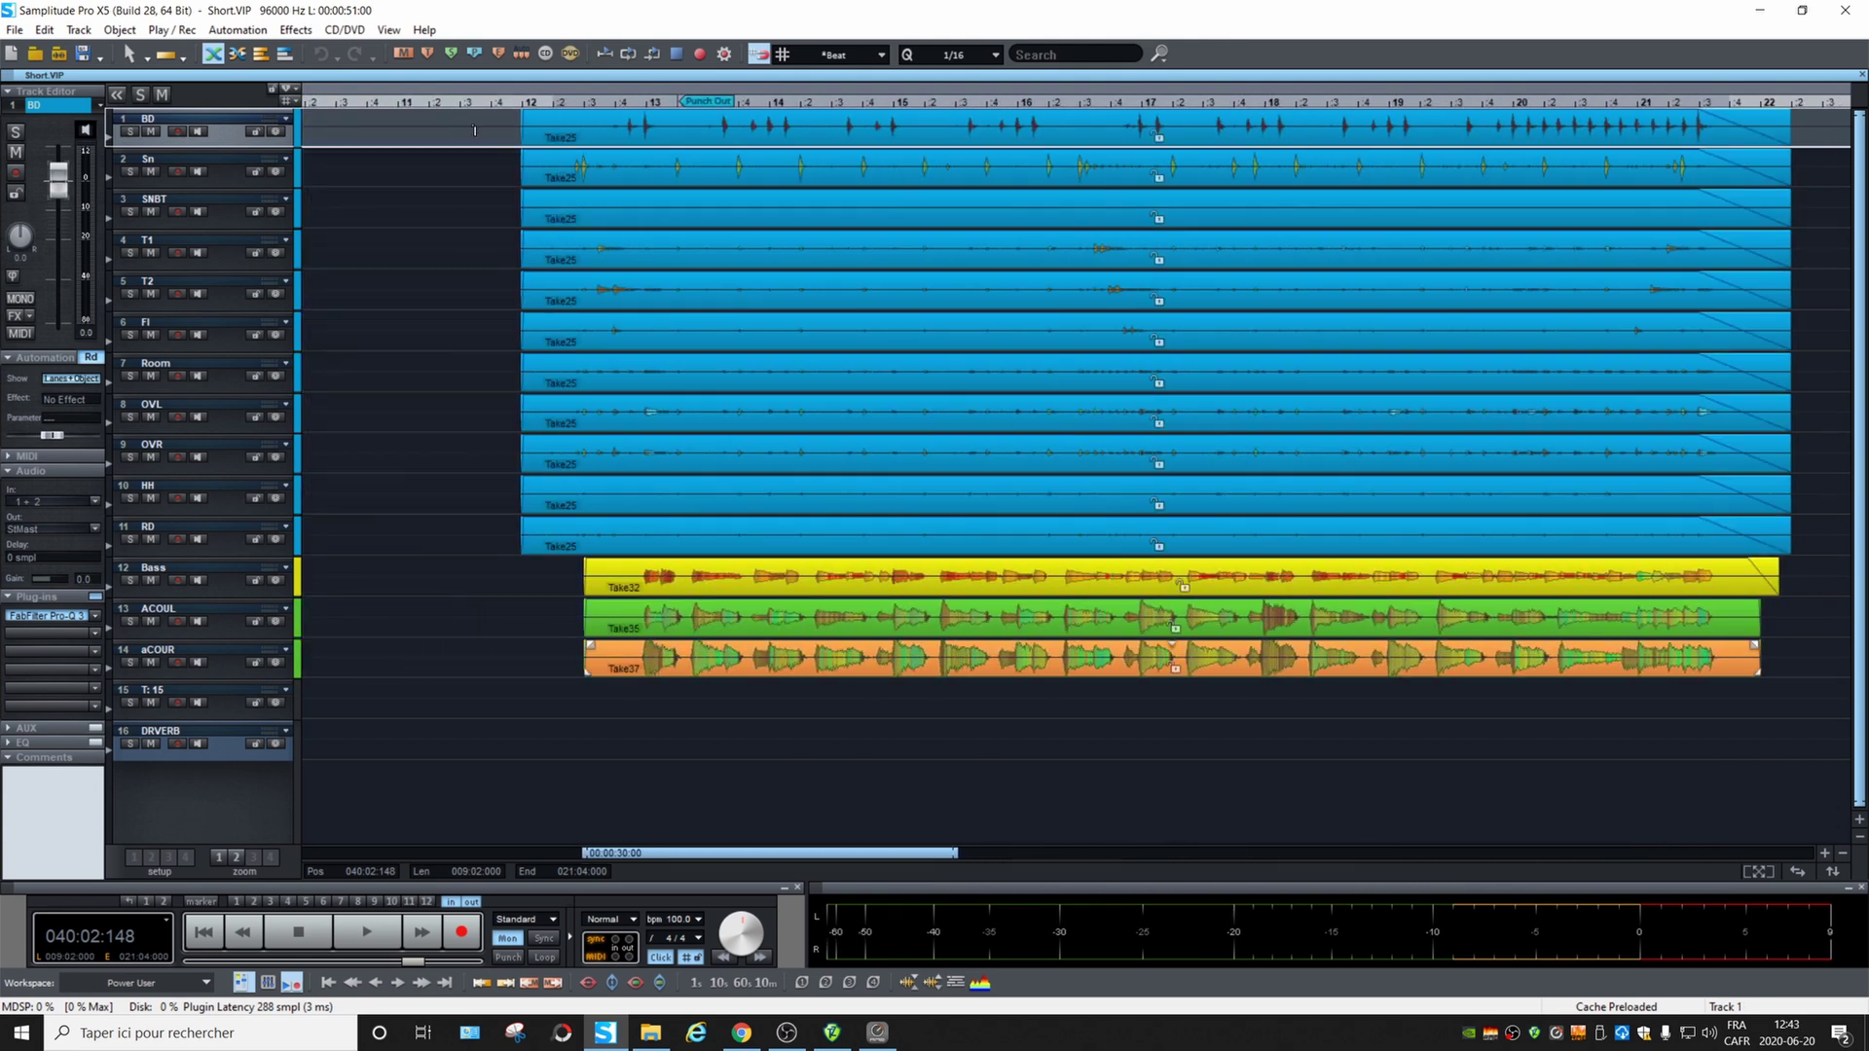
{"action": "left_click", "coordinate": [541, 105]}
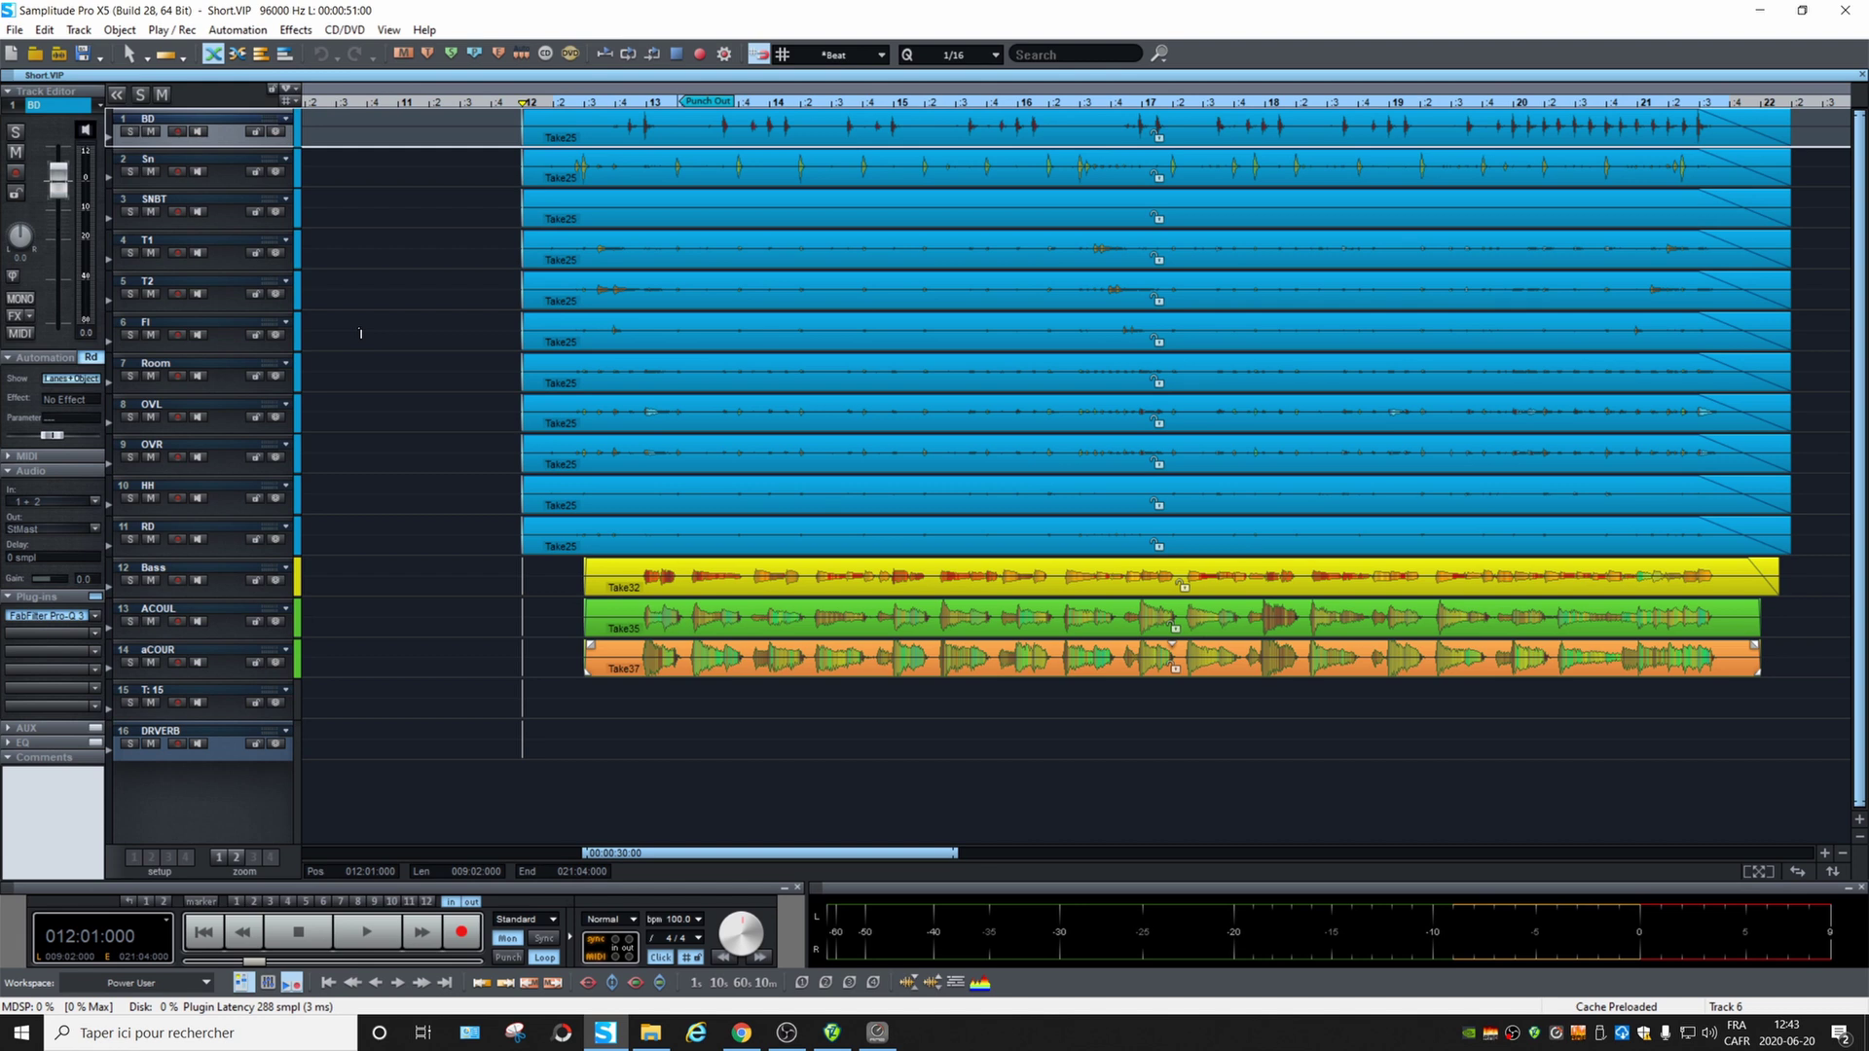
{"action": "key", "text": "space"}
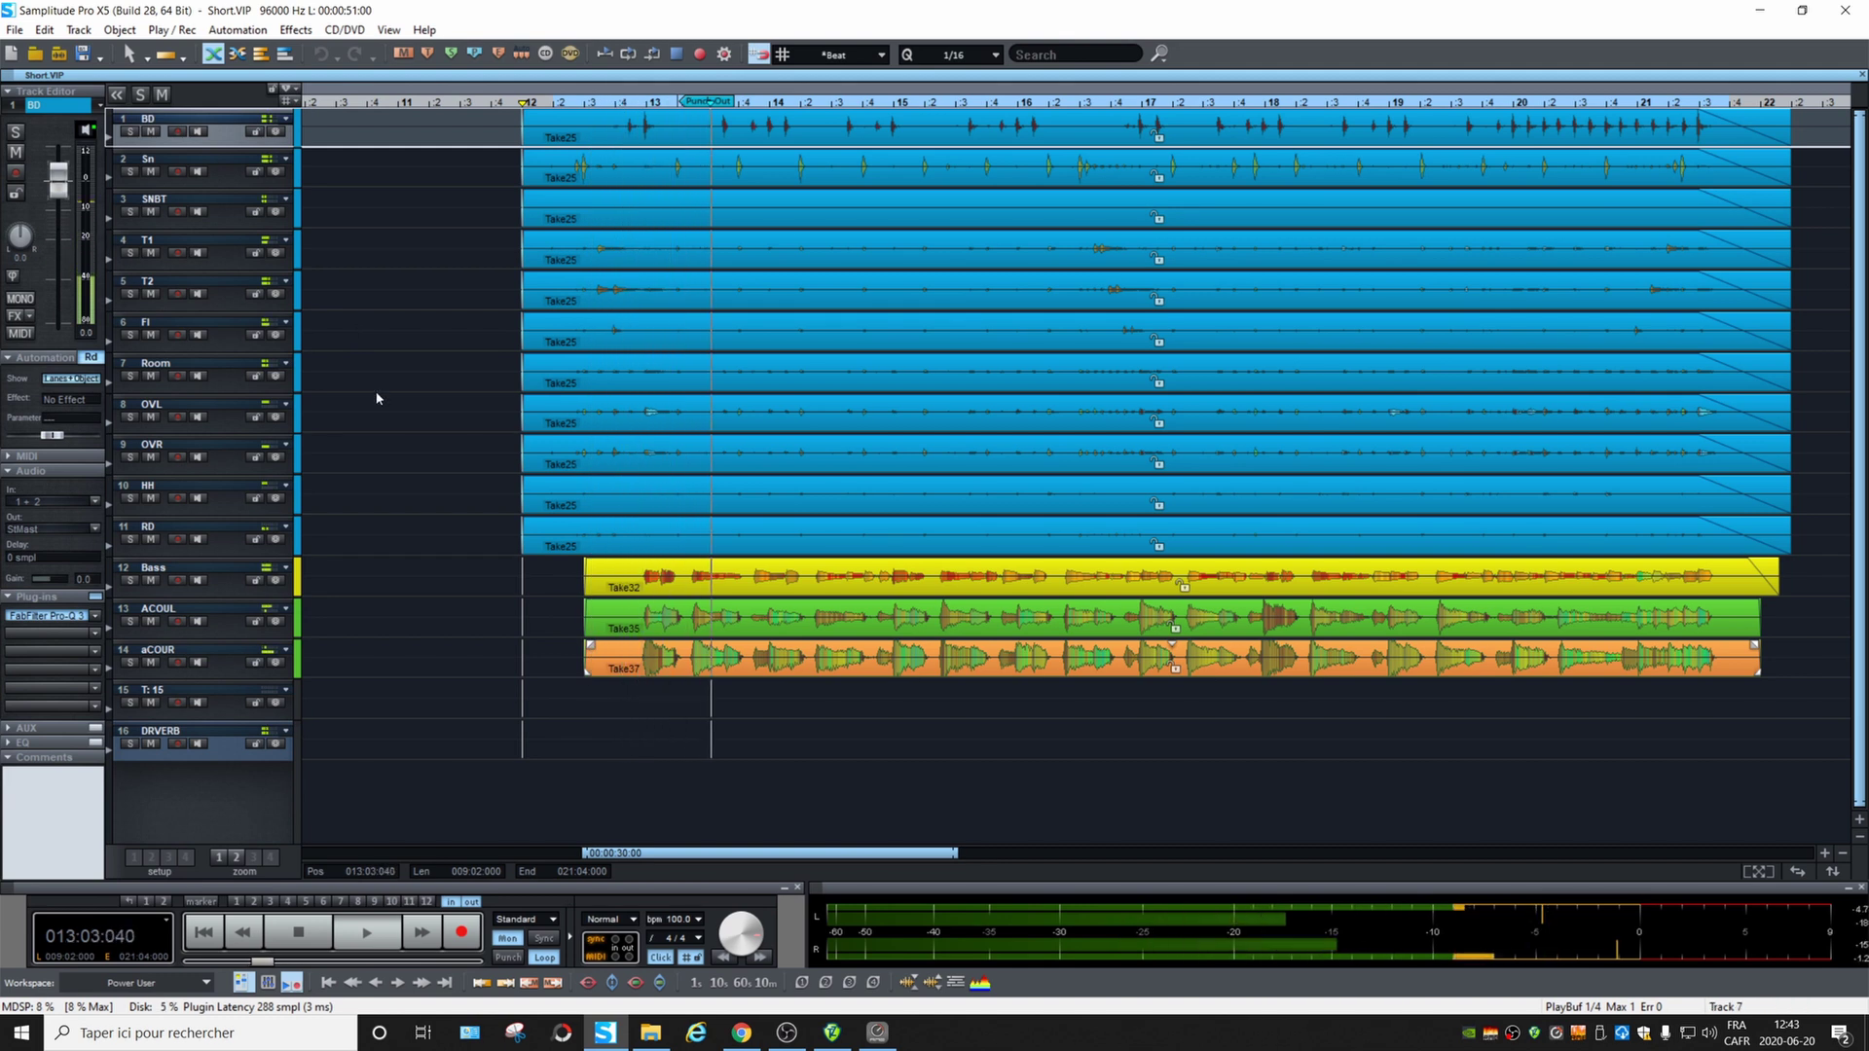
In TotalMix, try raising the Click playback channel to about 0 dB in the Phones 6 submix, and pull it fully down again
{"action": "left_click", "coordinate": [883, 1044]}
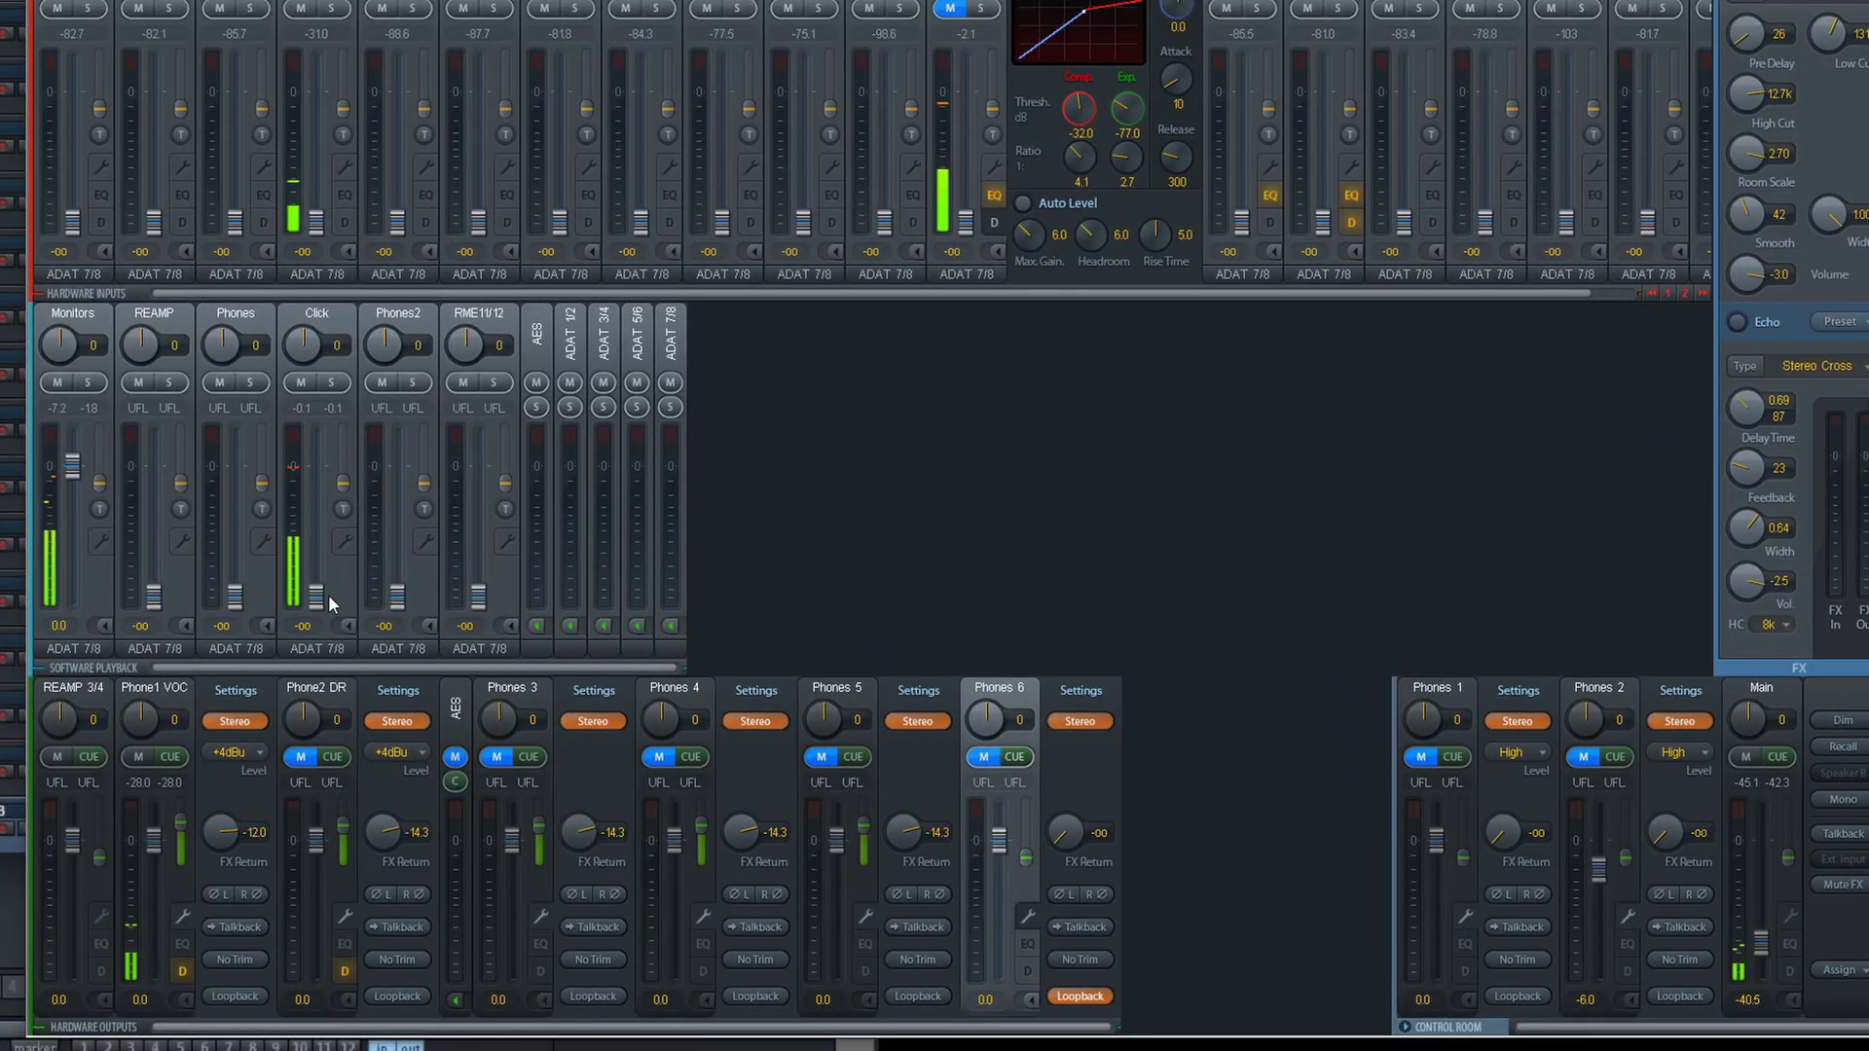
{"action": "left_click_drag", "start_coordinate": [325, 592], "coordinate": [314, 465]}
{"action": "left_click_drag", "start_coordinate": [313, 472], "coordinate": [311, 623]}
{"action": "key", "text": "alt+Tab"}
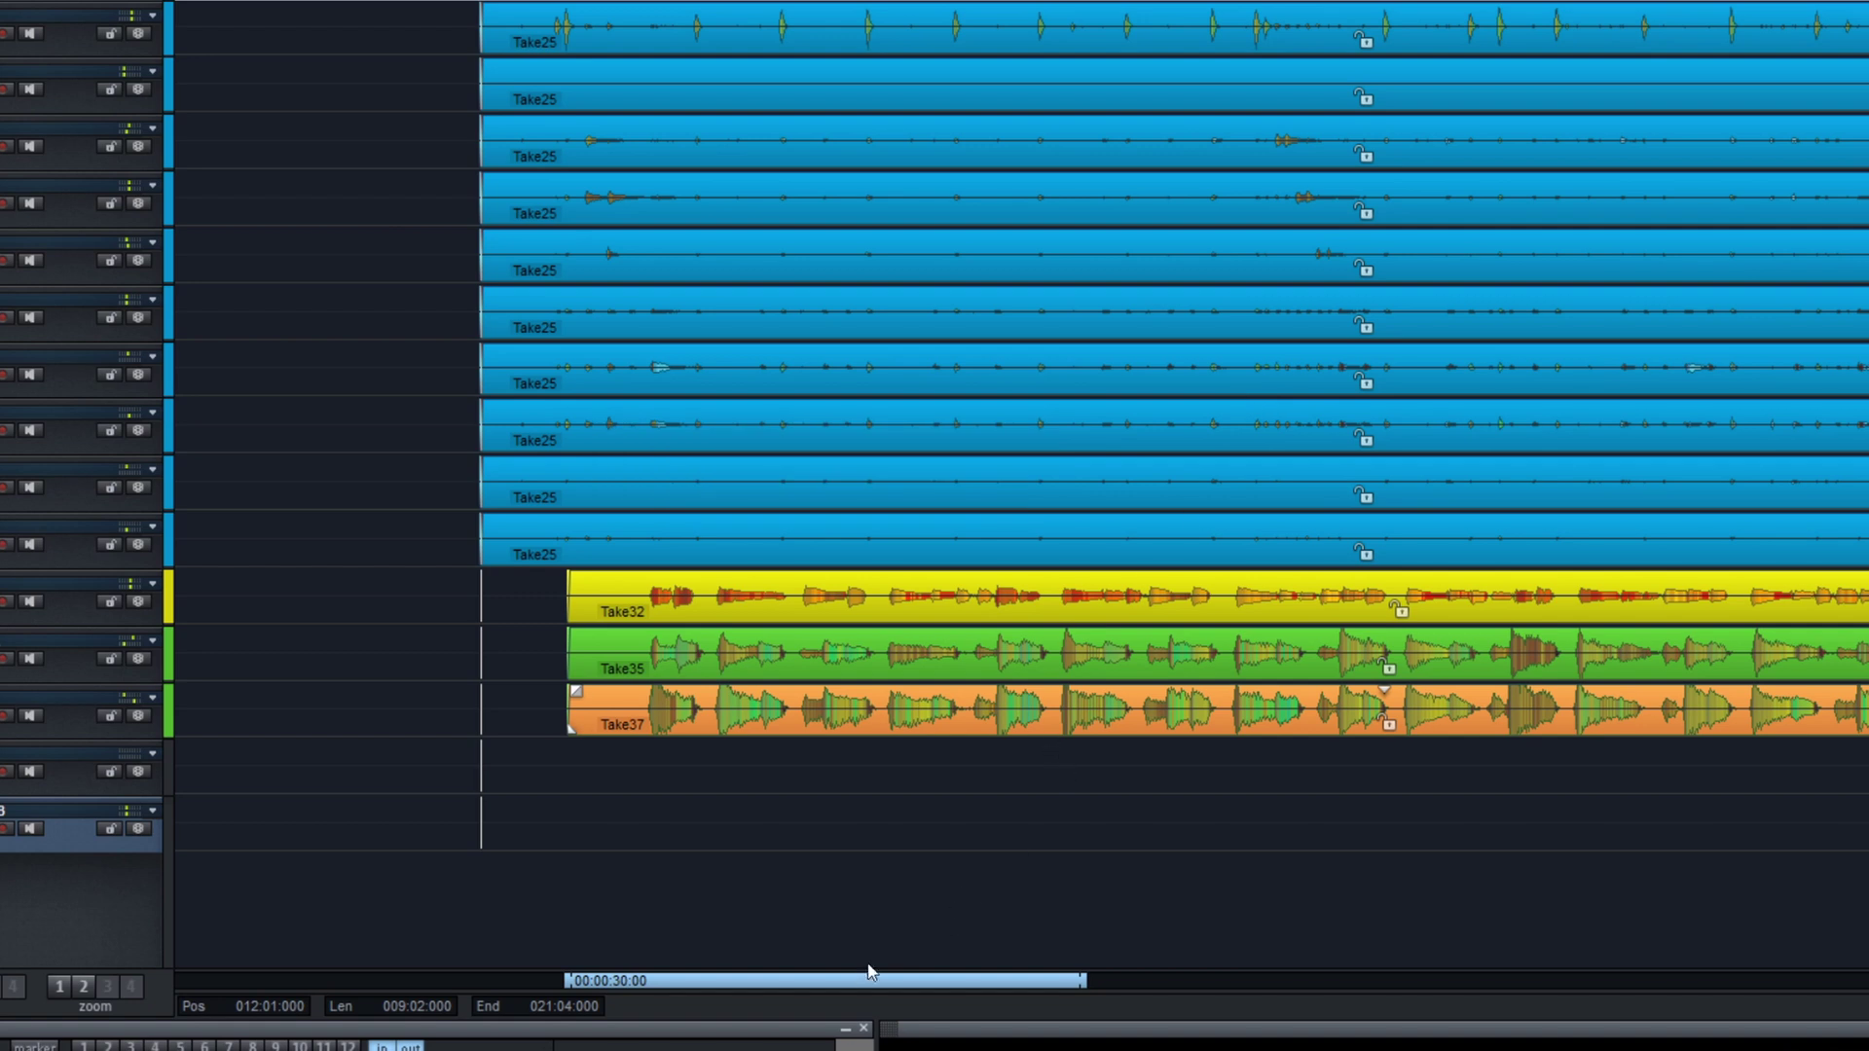
In TotalMix's Phone1 VOC submix, pull Click playback fully down, then raise Monitors playback to about -0.4 dB and pull it fully down again
{"action": "key", "text": "alt+Tab"}
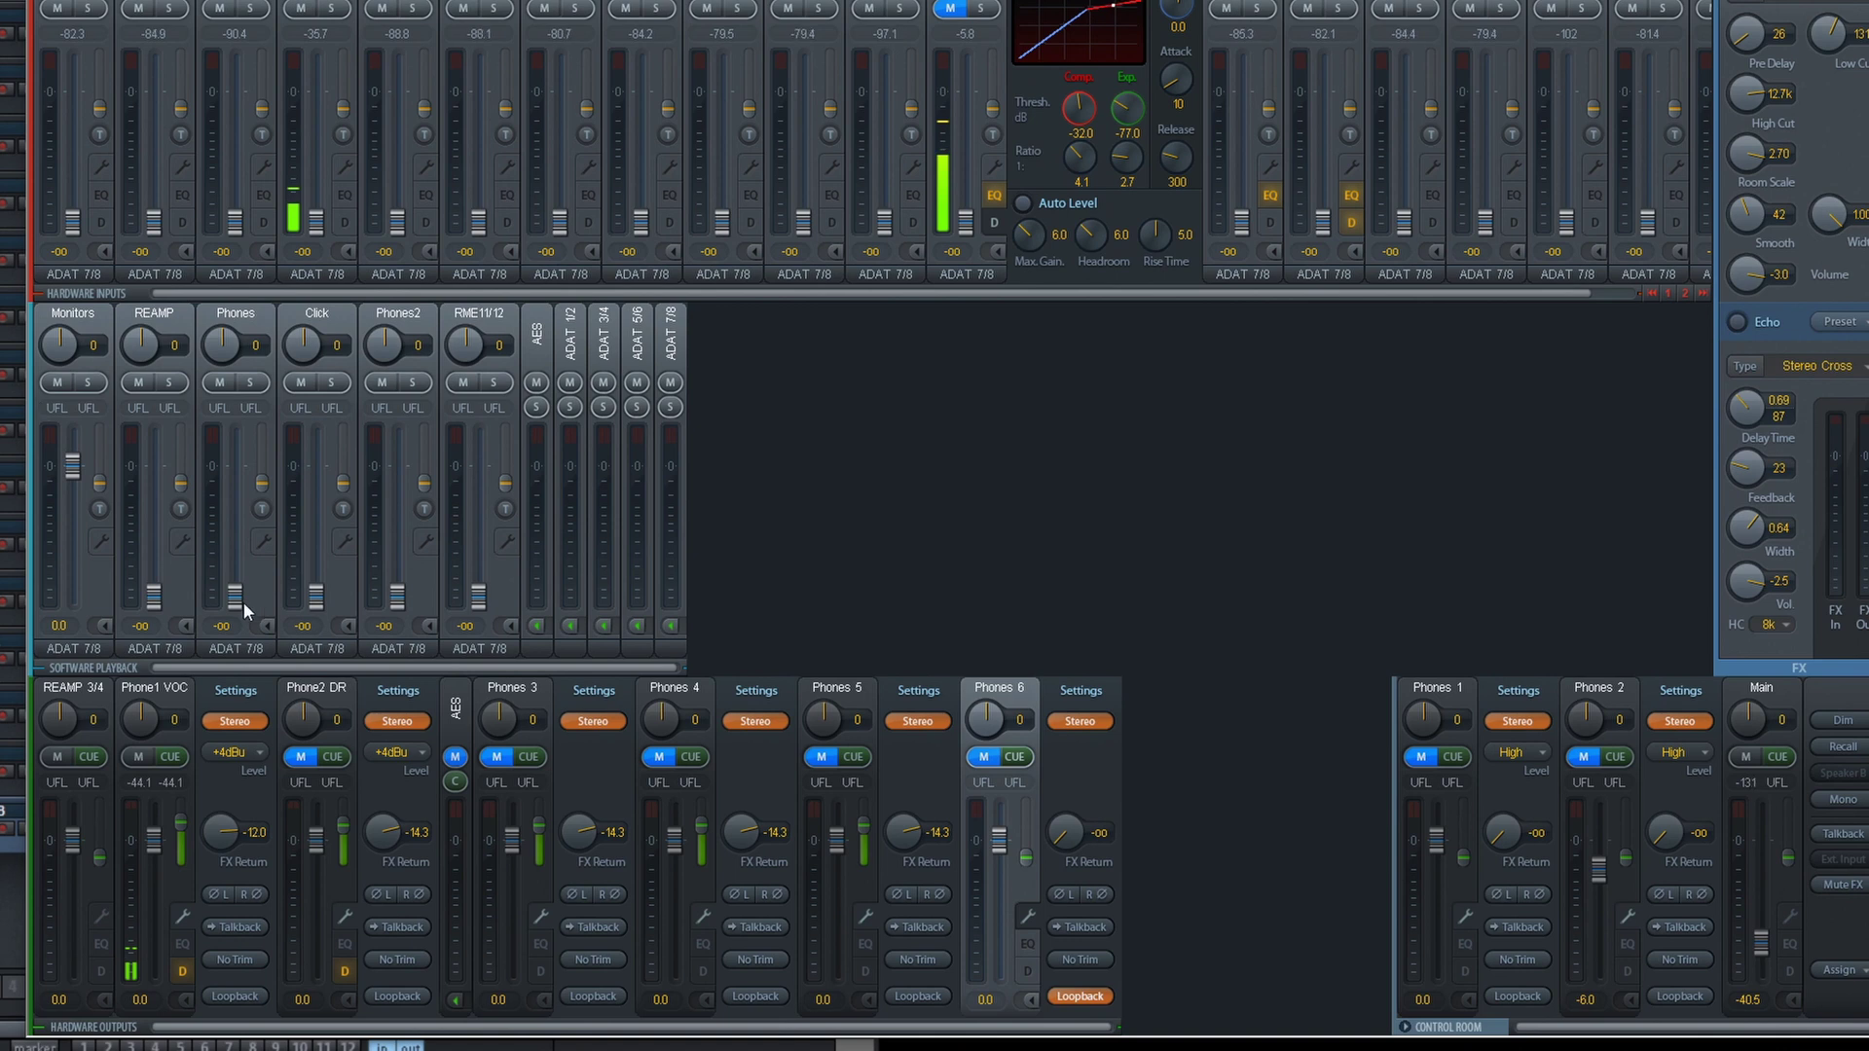
{"action": "left_click", "coordinate": [151, 688]}
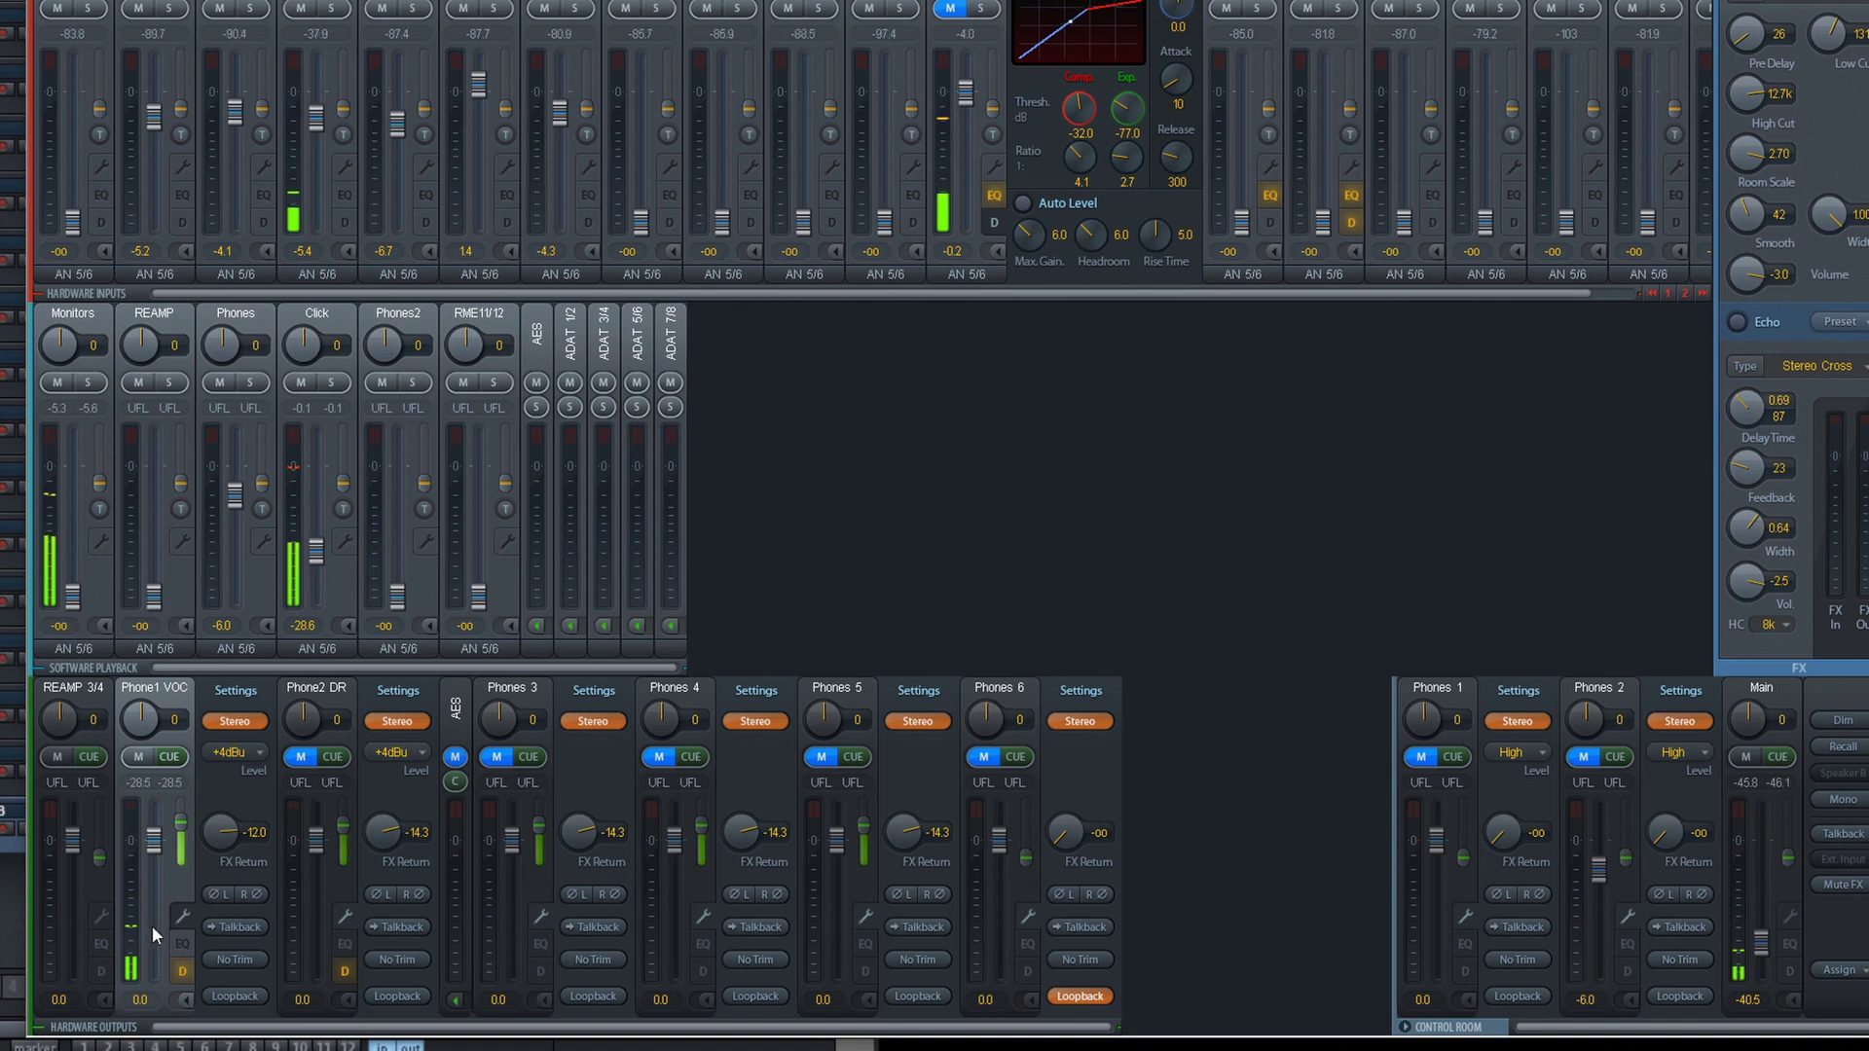
{"action": "left_click_drag", "start_coordinate": [315, 572], "coordinate": [316, 609]}
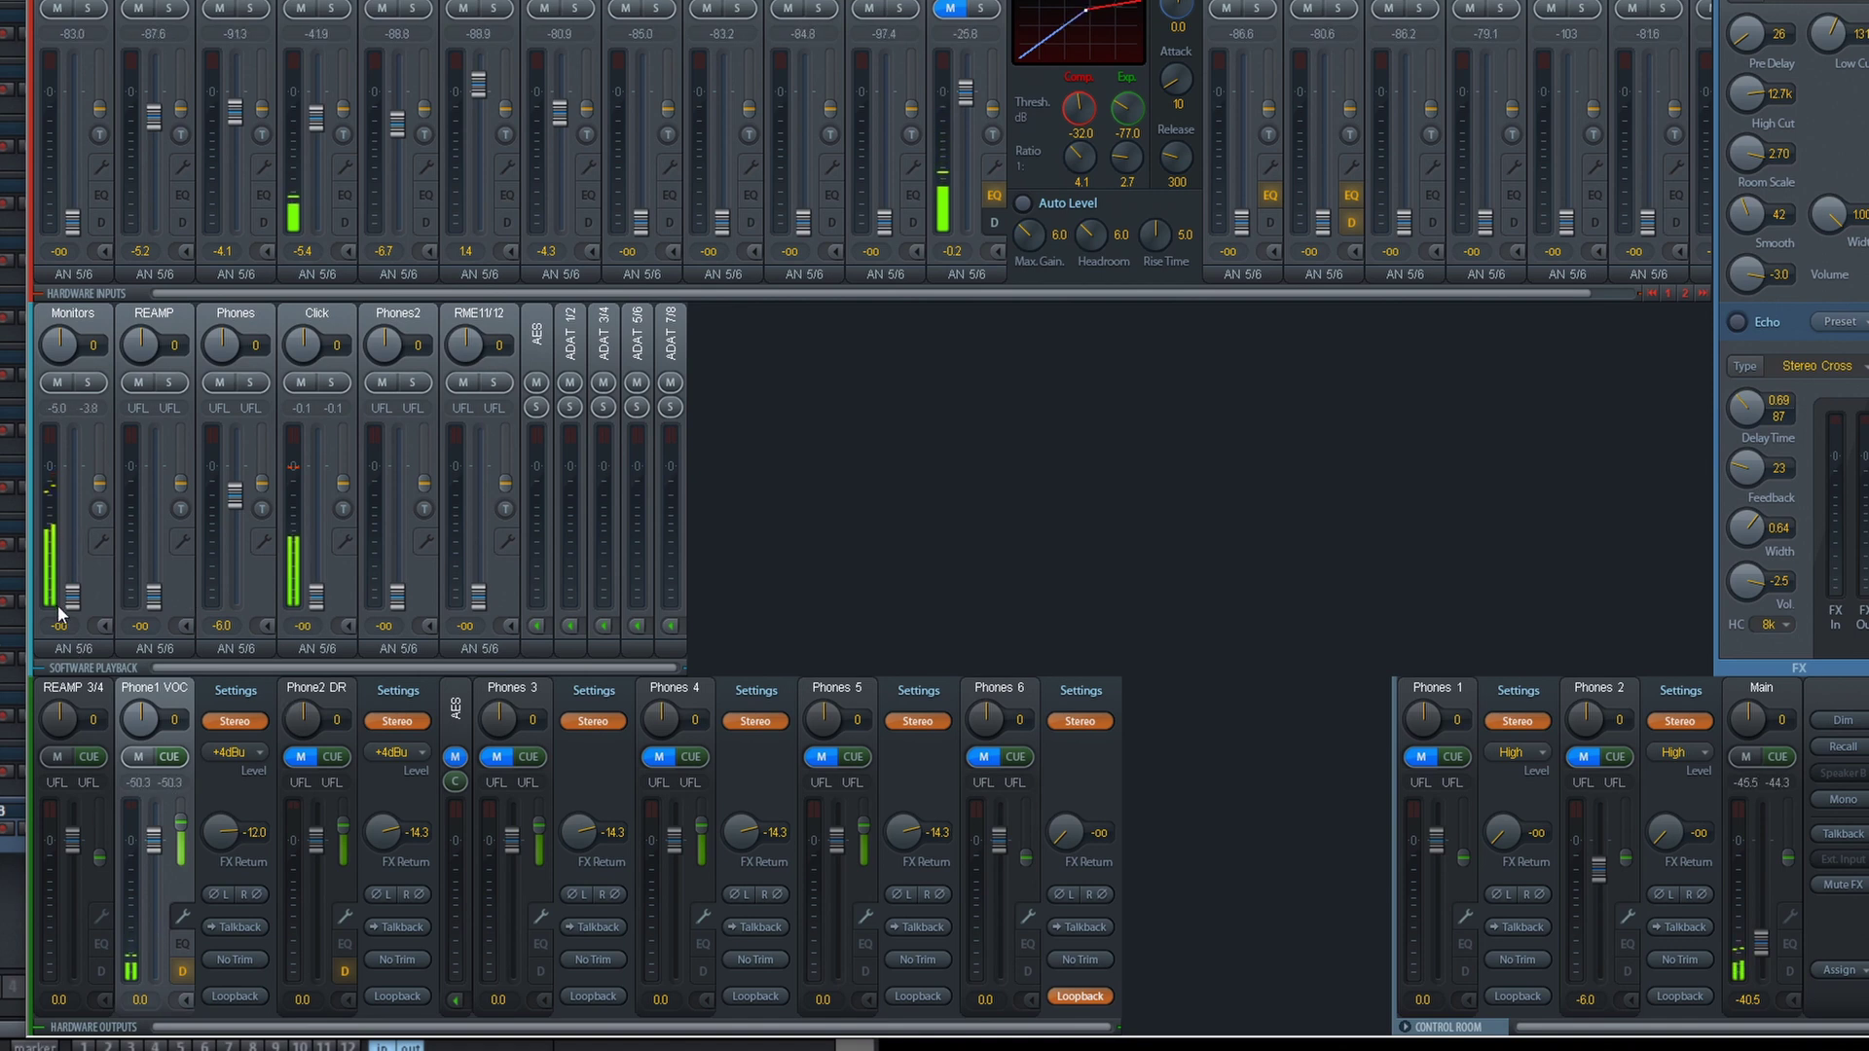
{"action": "left_click_drag", "start_coordinate": [72, 598], "coordinate": [78, 474]}
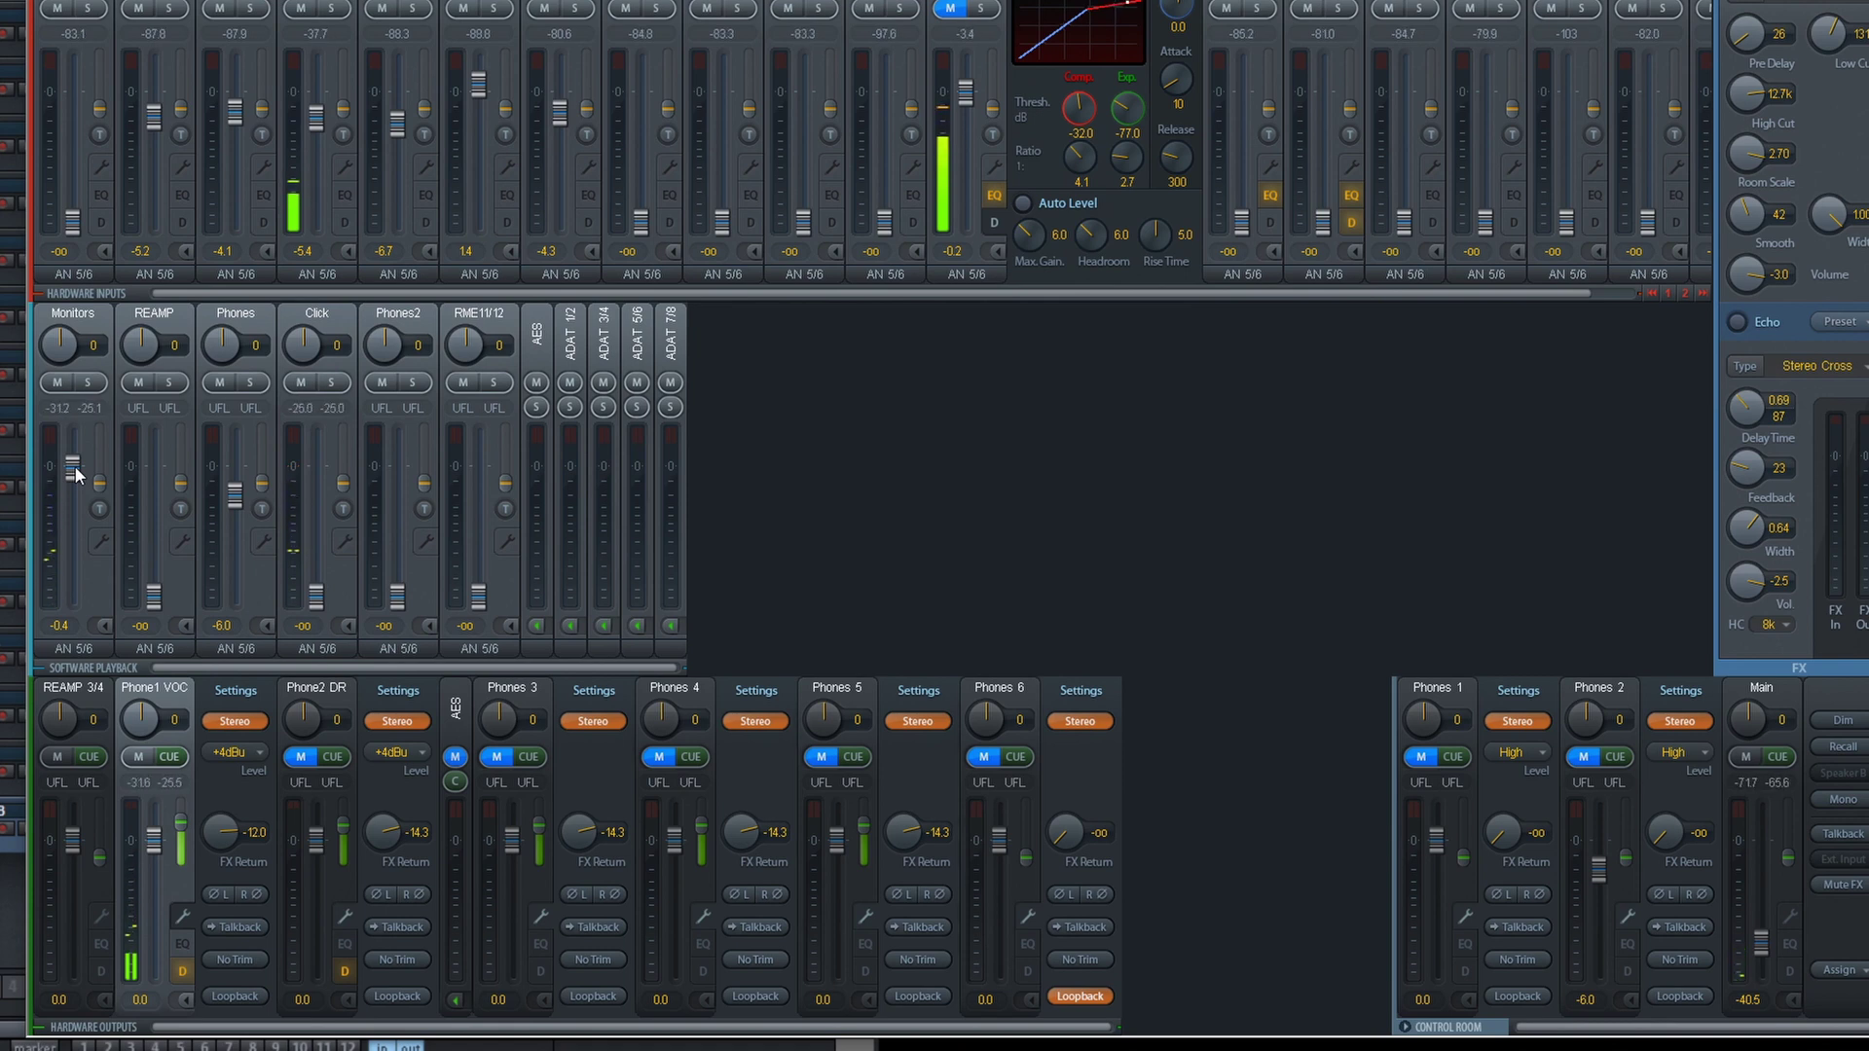
{"action": "left_click_drag", "start_coordinate": [72, 471], "coordinate": [72, 596]}
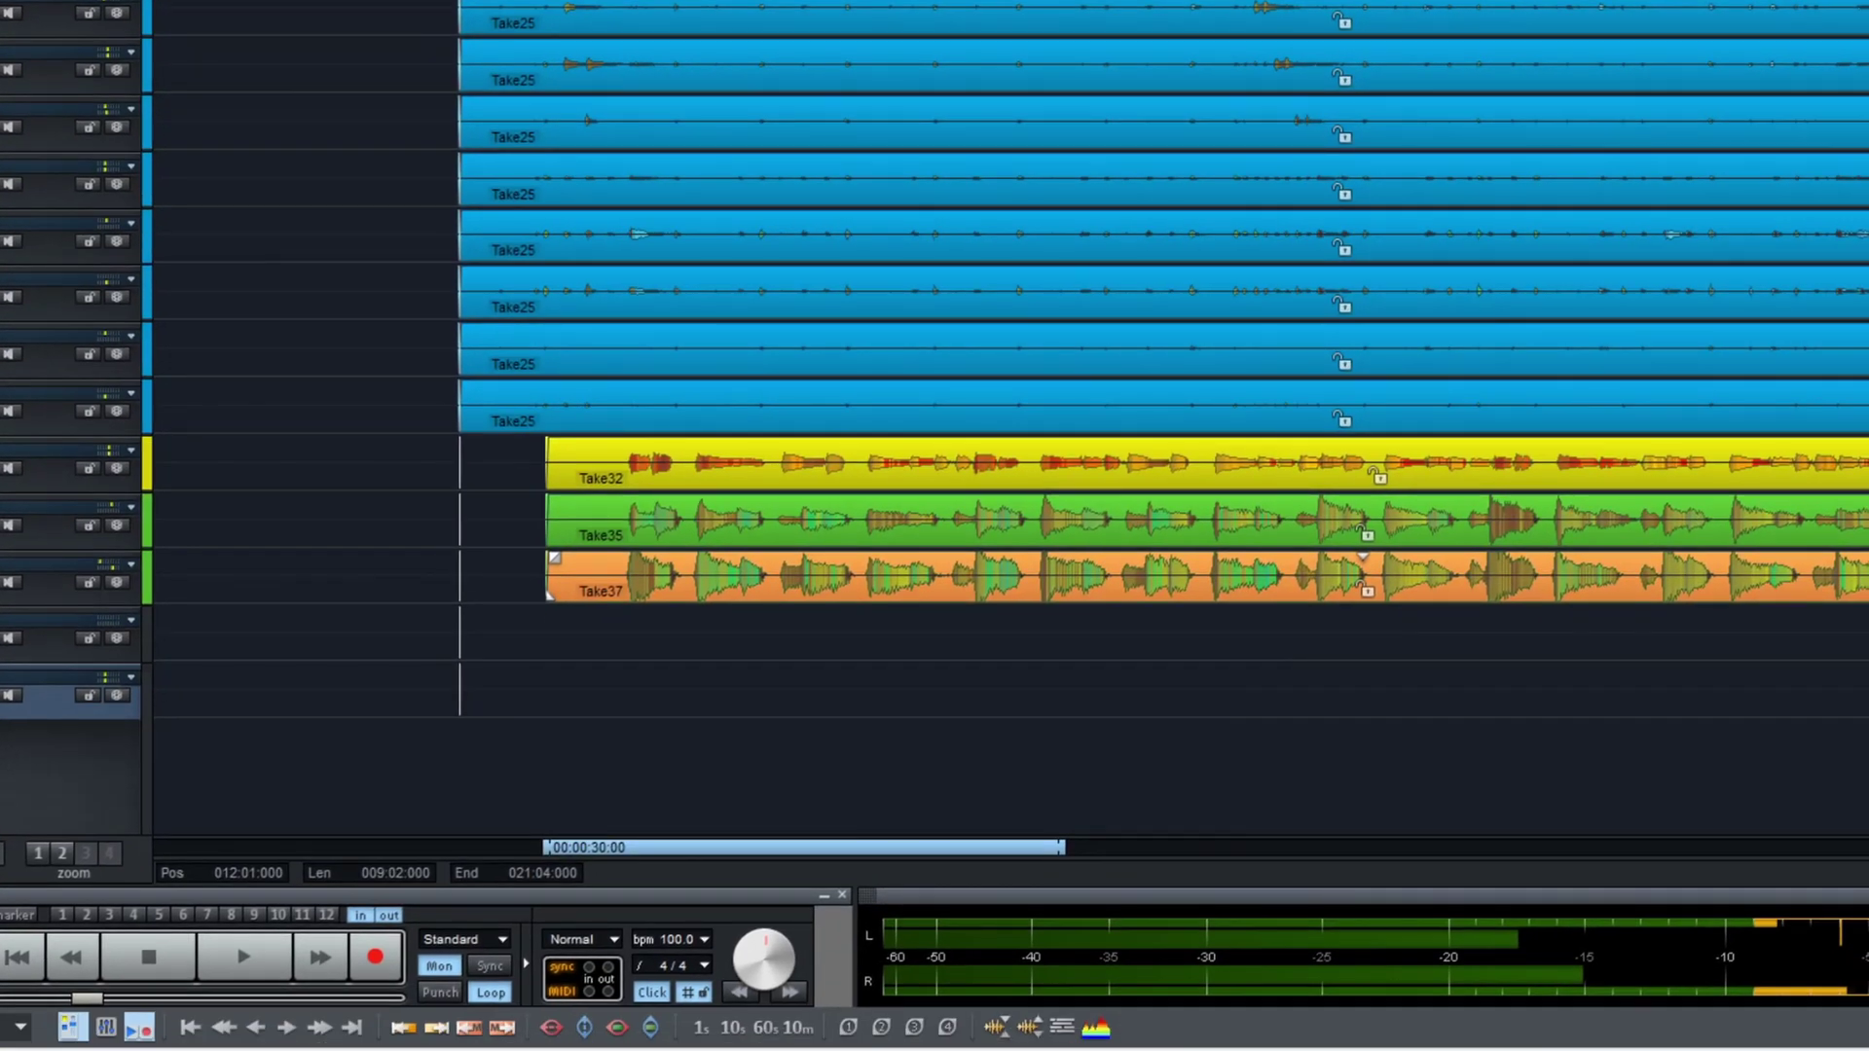
Open the Samplitude mixer and raise the master fader to about 0.5 dB
{"action": "key", "text": "m"}
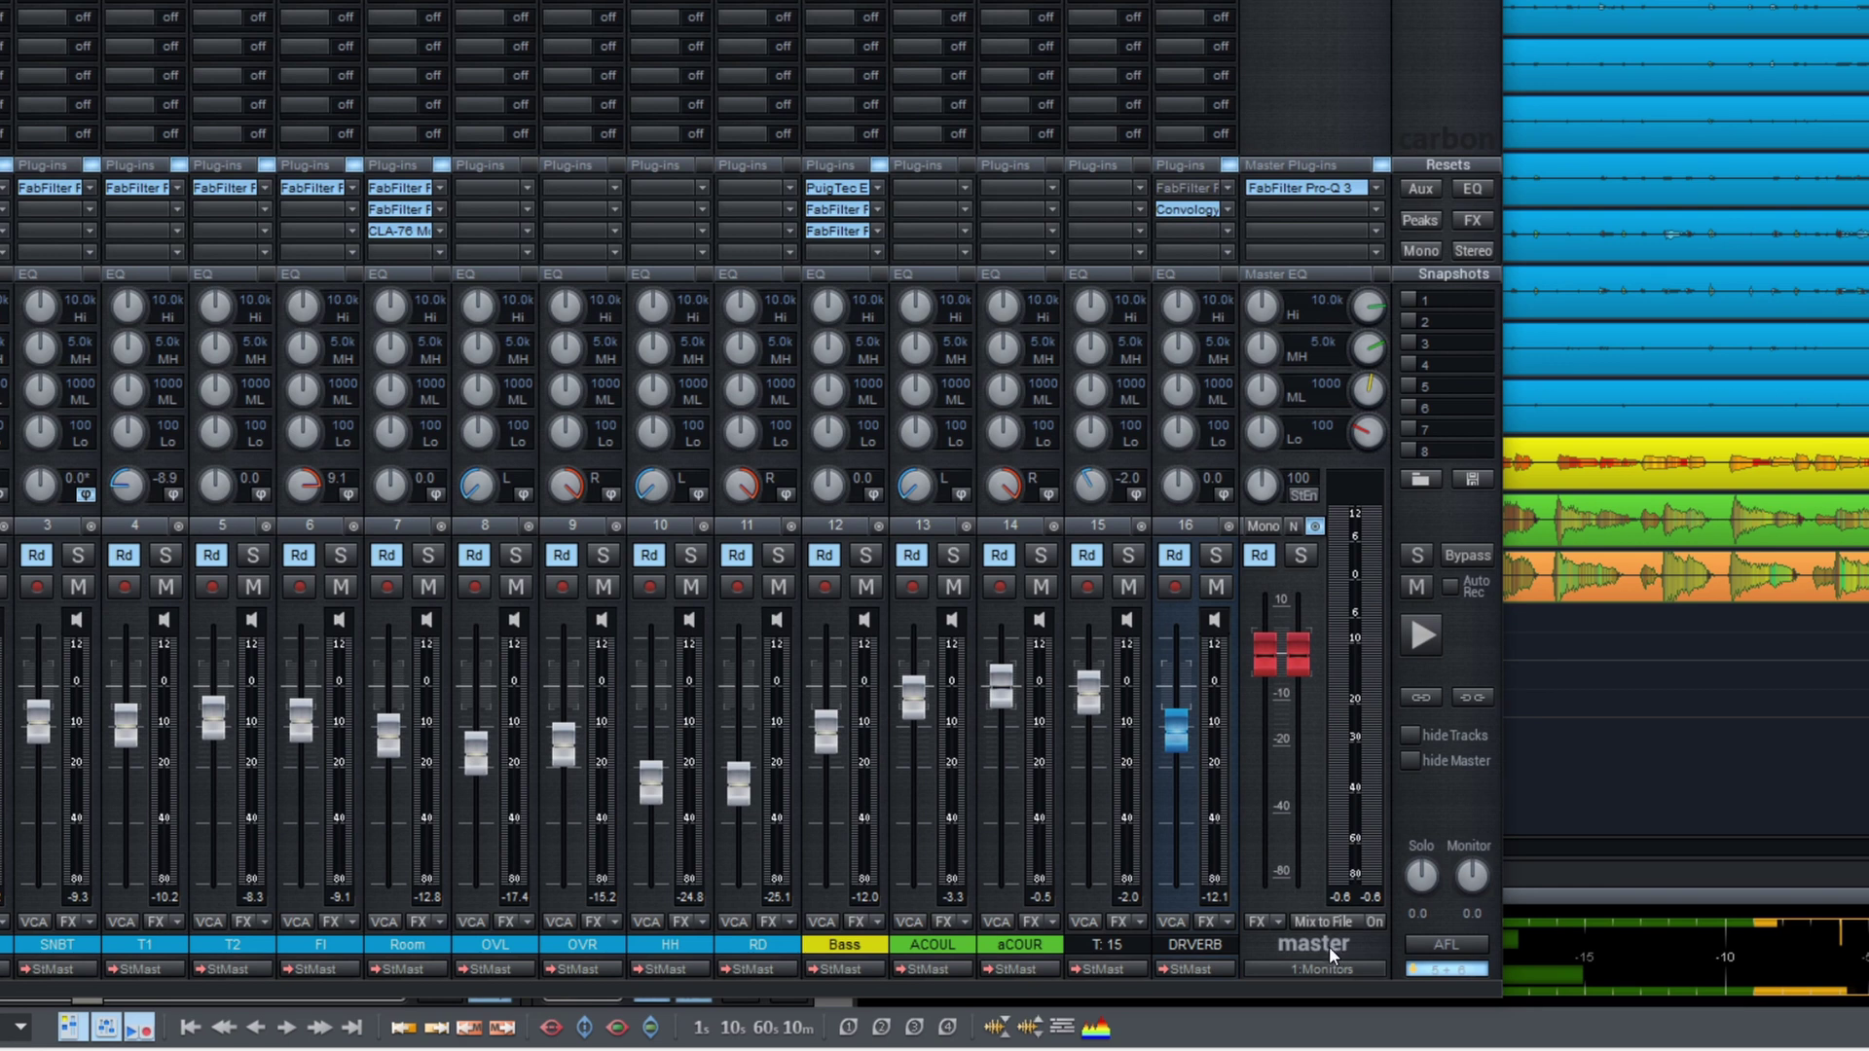
{"action": "mouse_move", "coordinate": [1271, 660]}
{"action": "left_mouse_down"}
{"action": "mouse_move", "coordinate": [1281, 752]}
{"action": "mouse_move", "coordinate": [1263, 716]}
{"action": "mouse_move", "coordinate": [1287, 650]}
{"action": "left_mouse_up"}
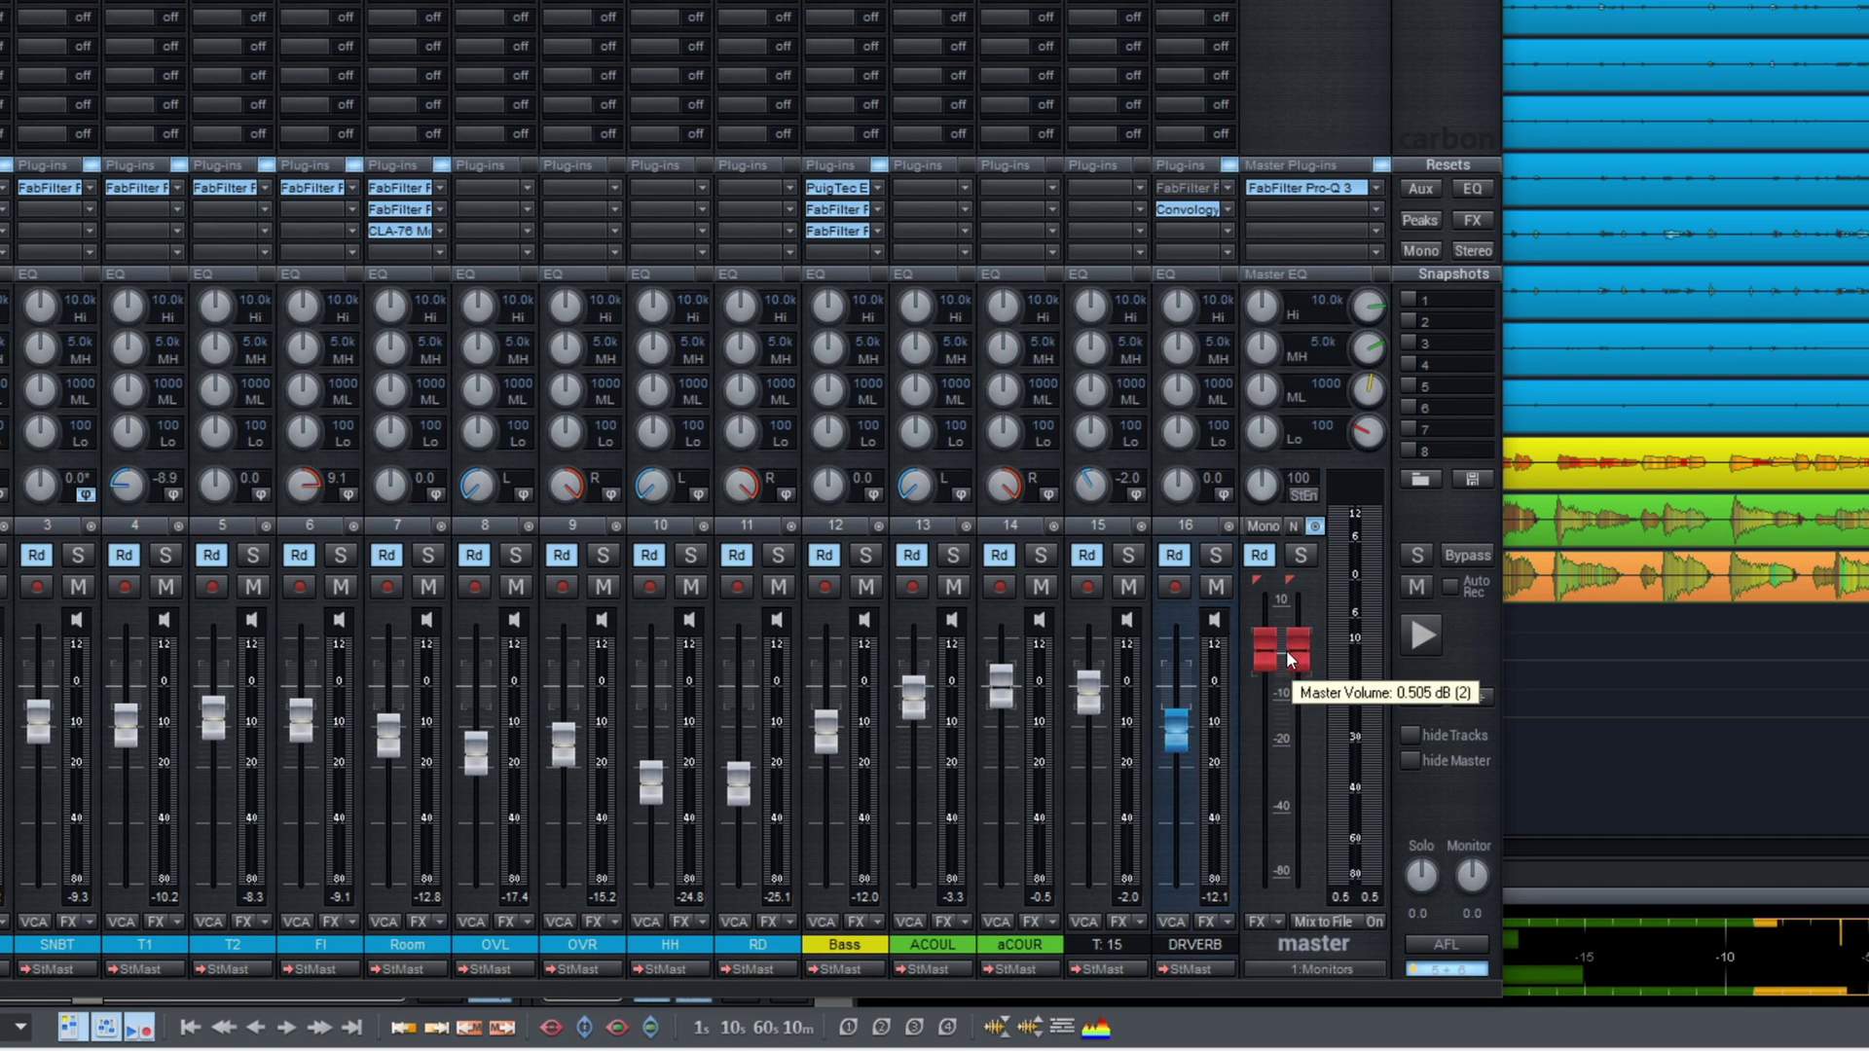
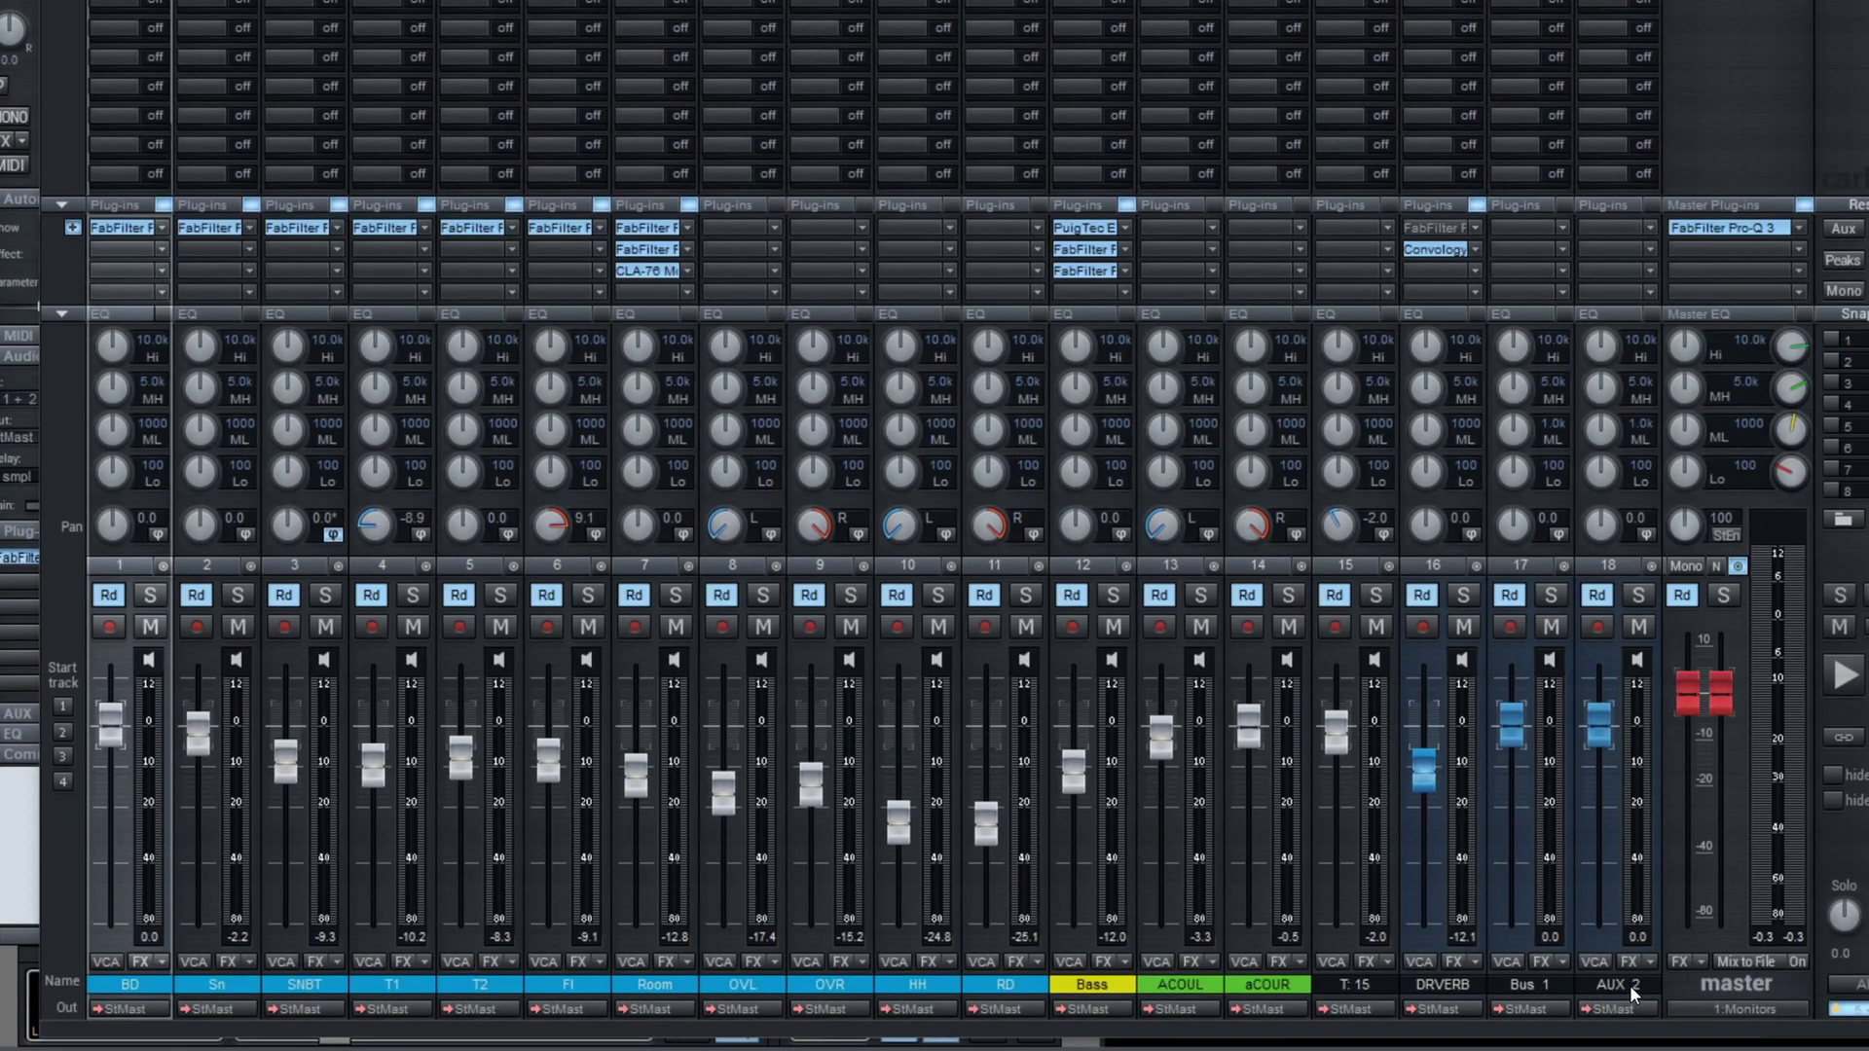
Move AUX 2 ahead of Bus 1 and rename it Phones
{"action": "left_click_drag", "start_coordinate": [1635, 981], "coordinate": [1522, 987]}
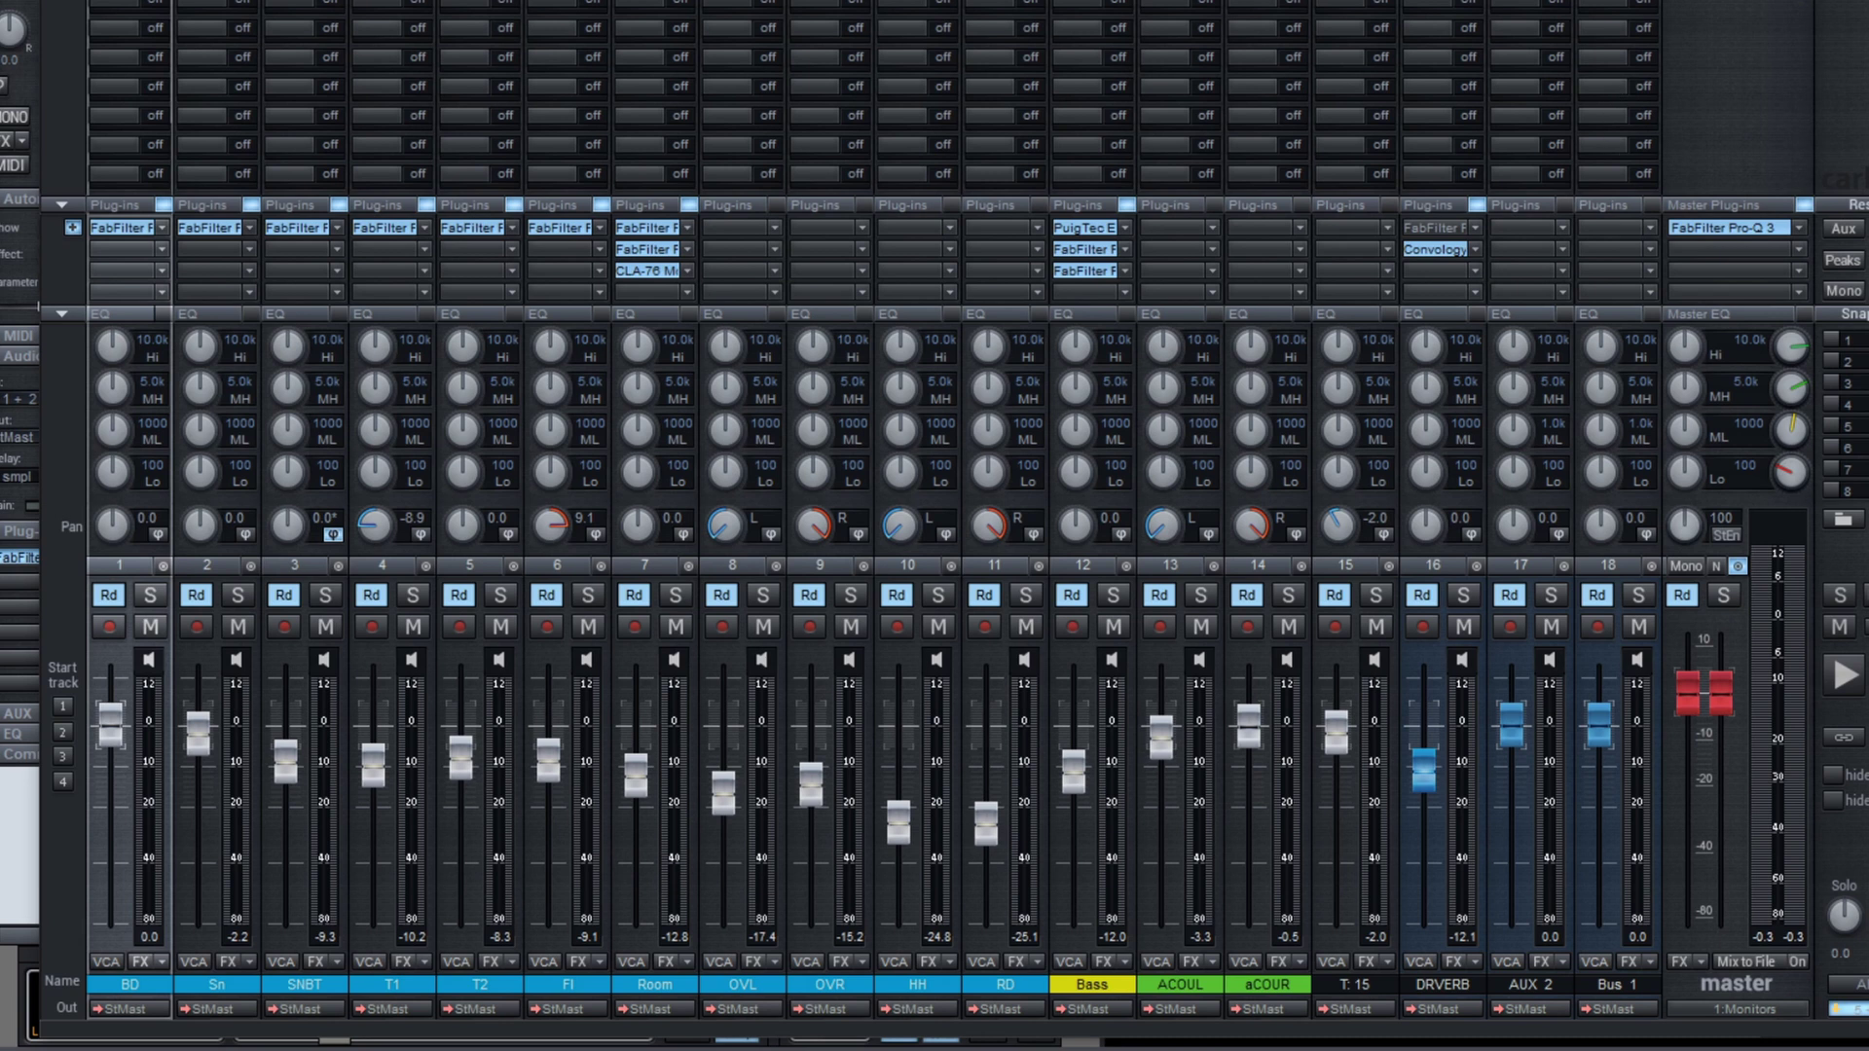
{"action": "double_click", "coordinate": [1542, 986]}
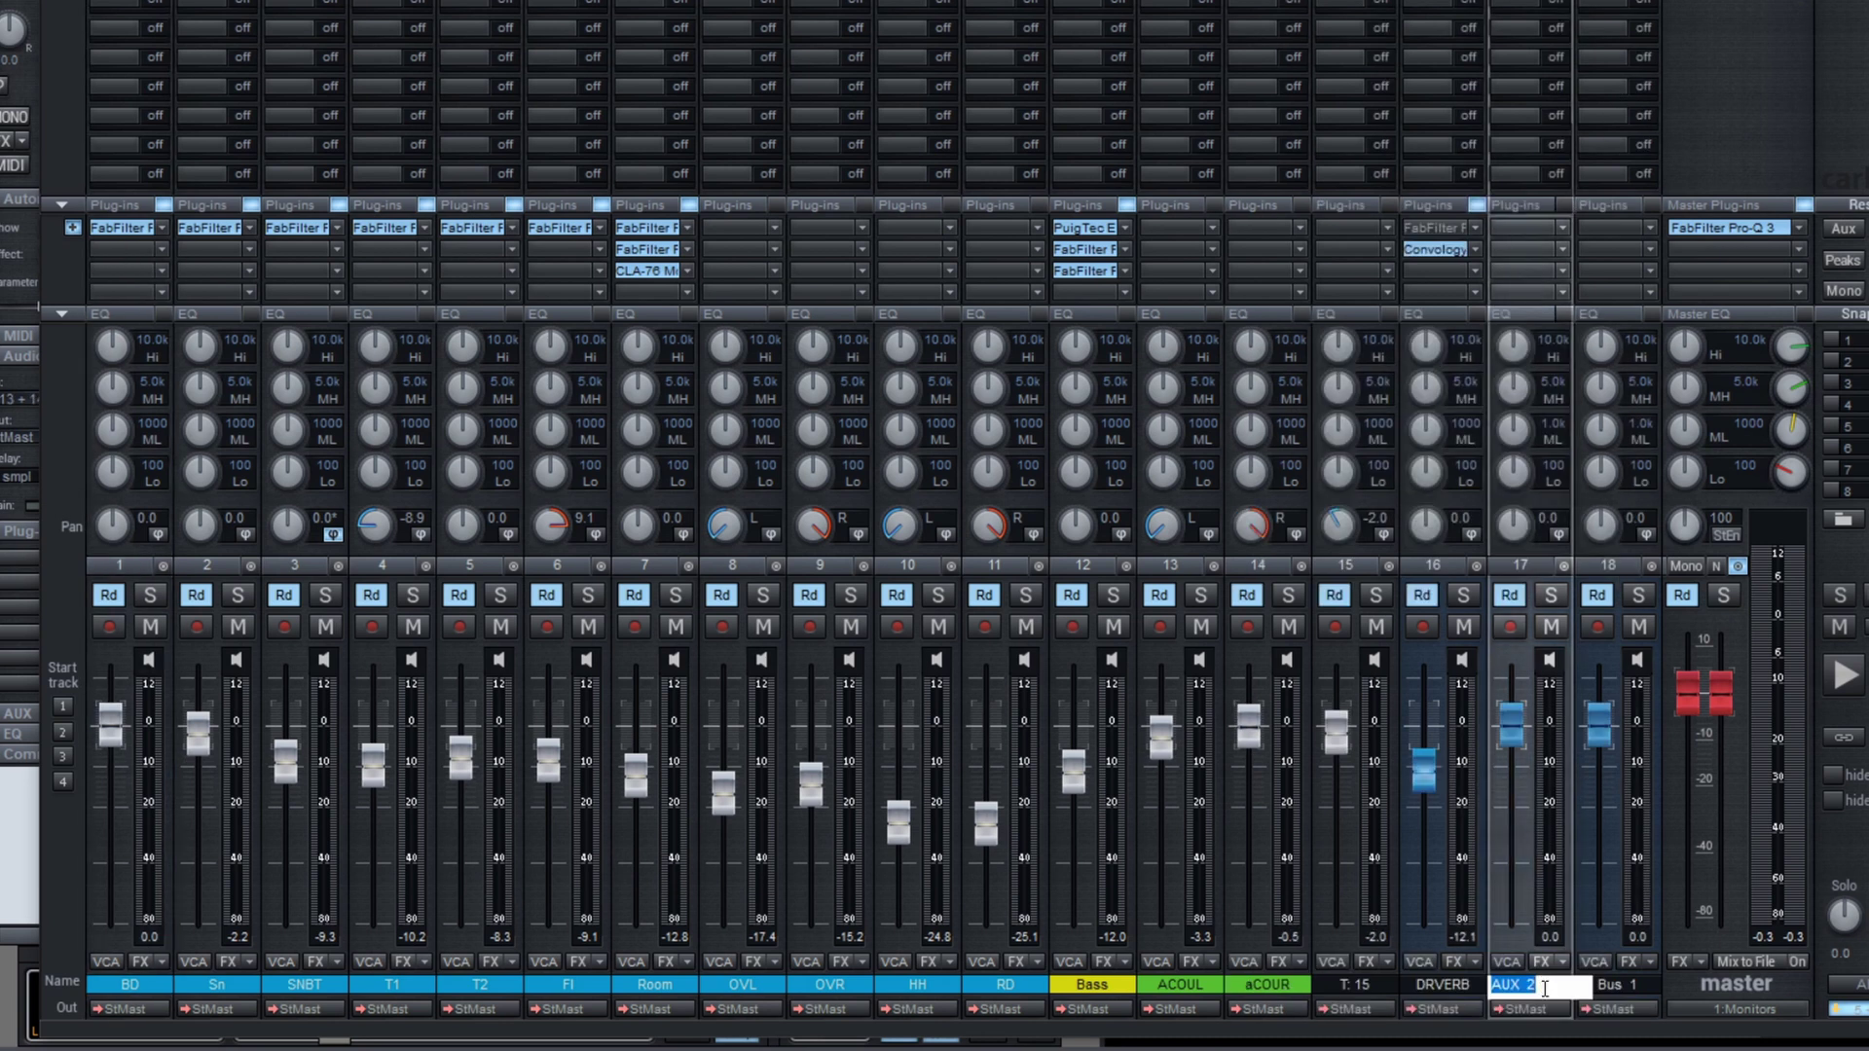
{"action": "type", "text": "Phones"}
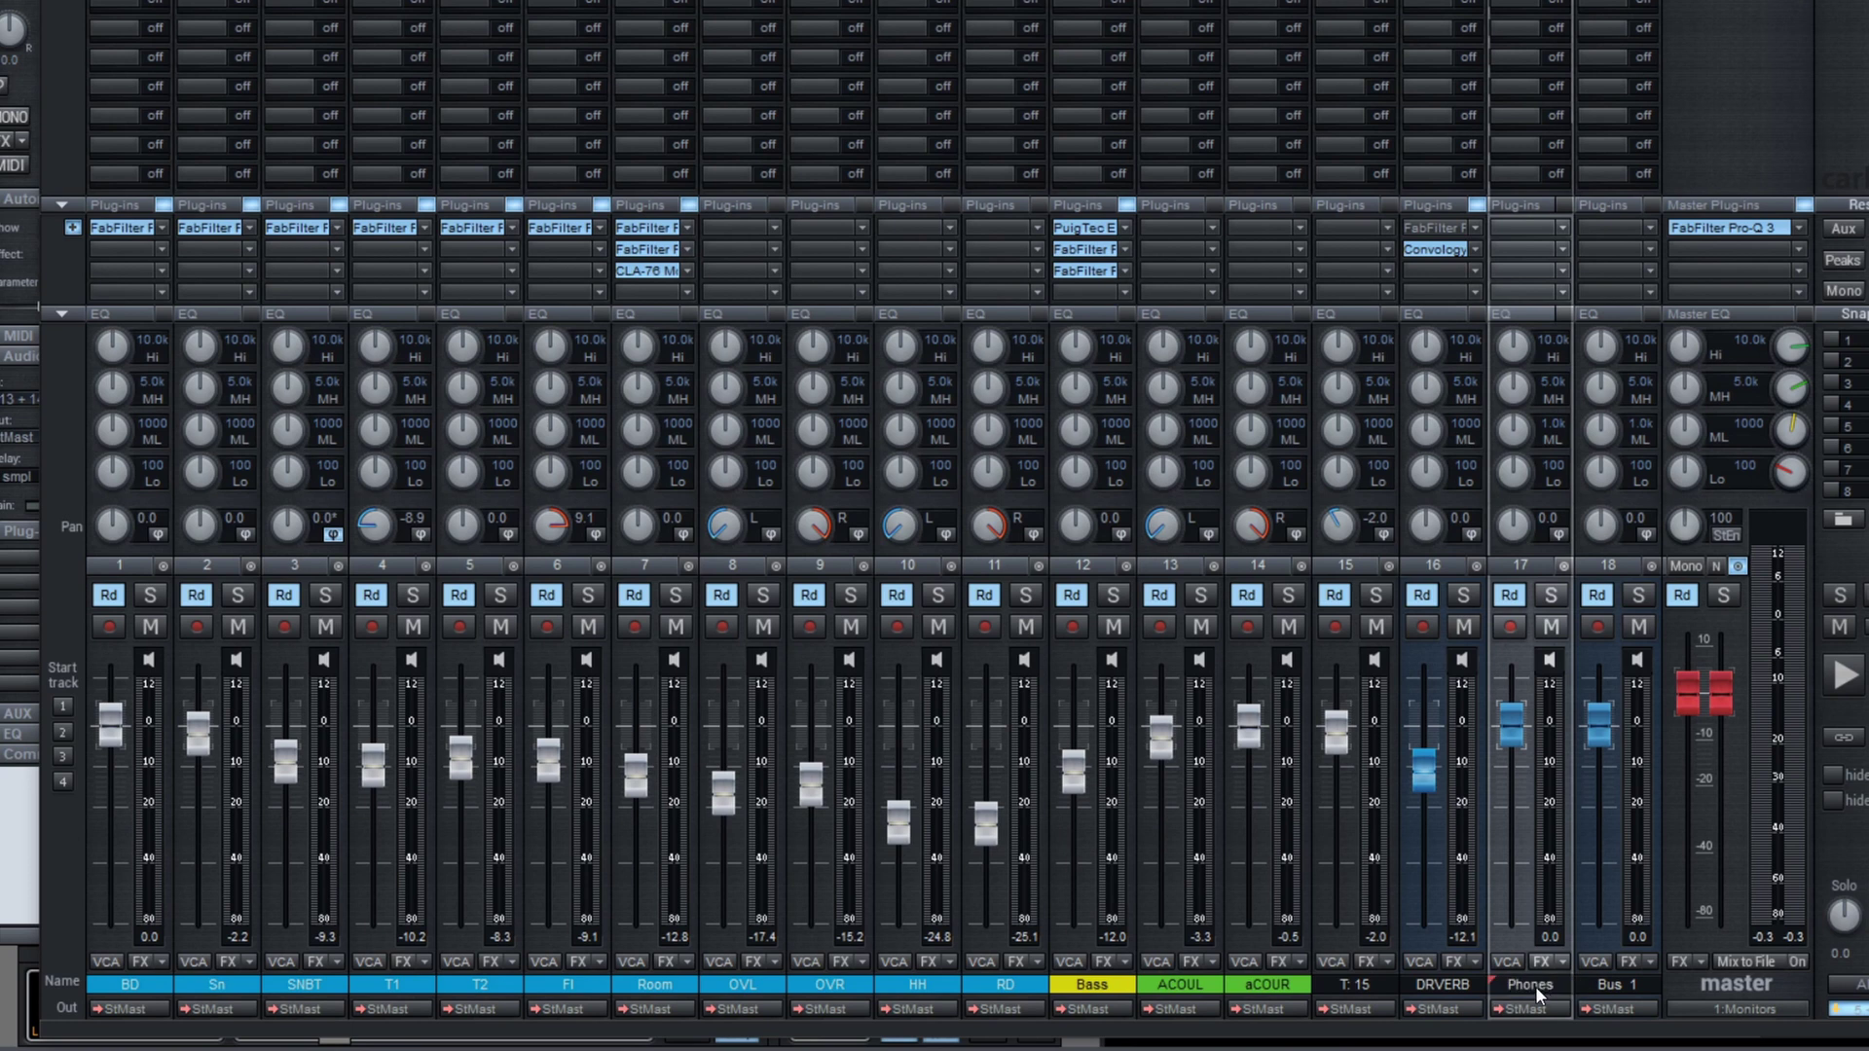
Route the Phones bus to the hardware output 5. Phones and check its playback channel in TotalMix
{"action": "left_click", "coordinate": [1514, 1013]}
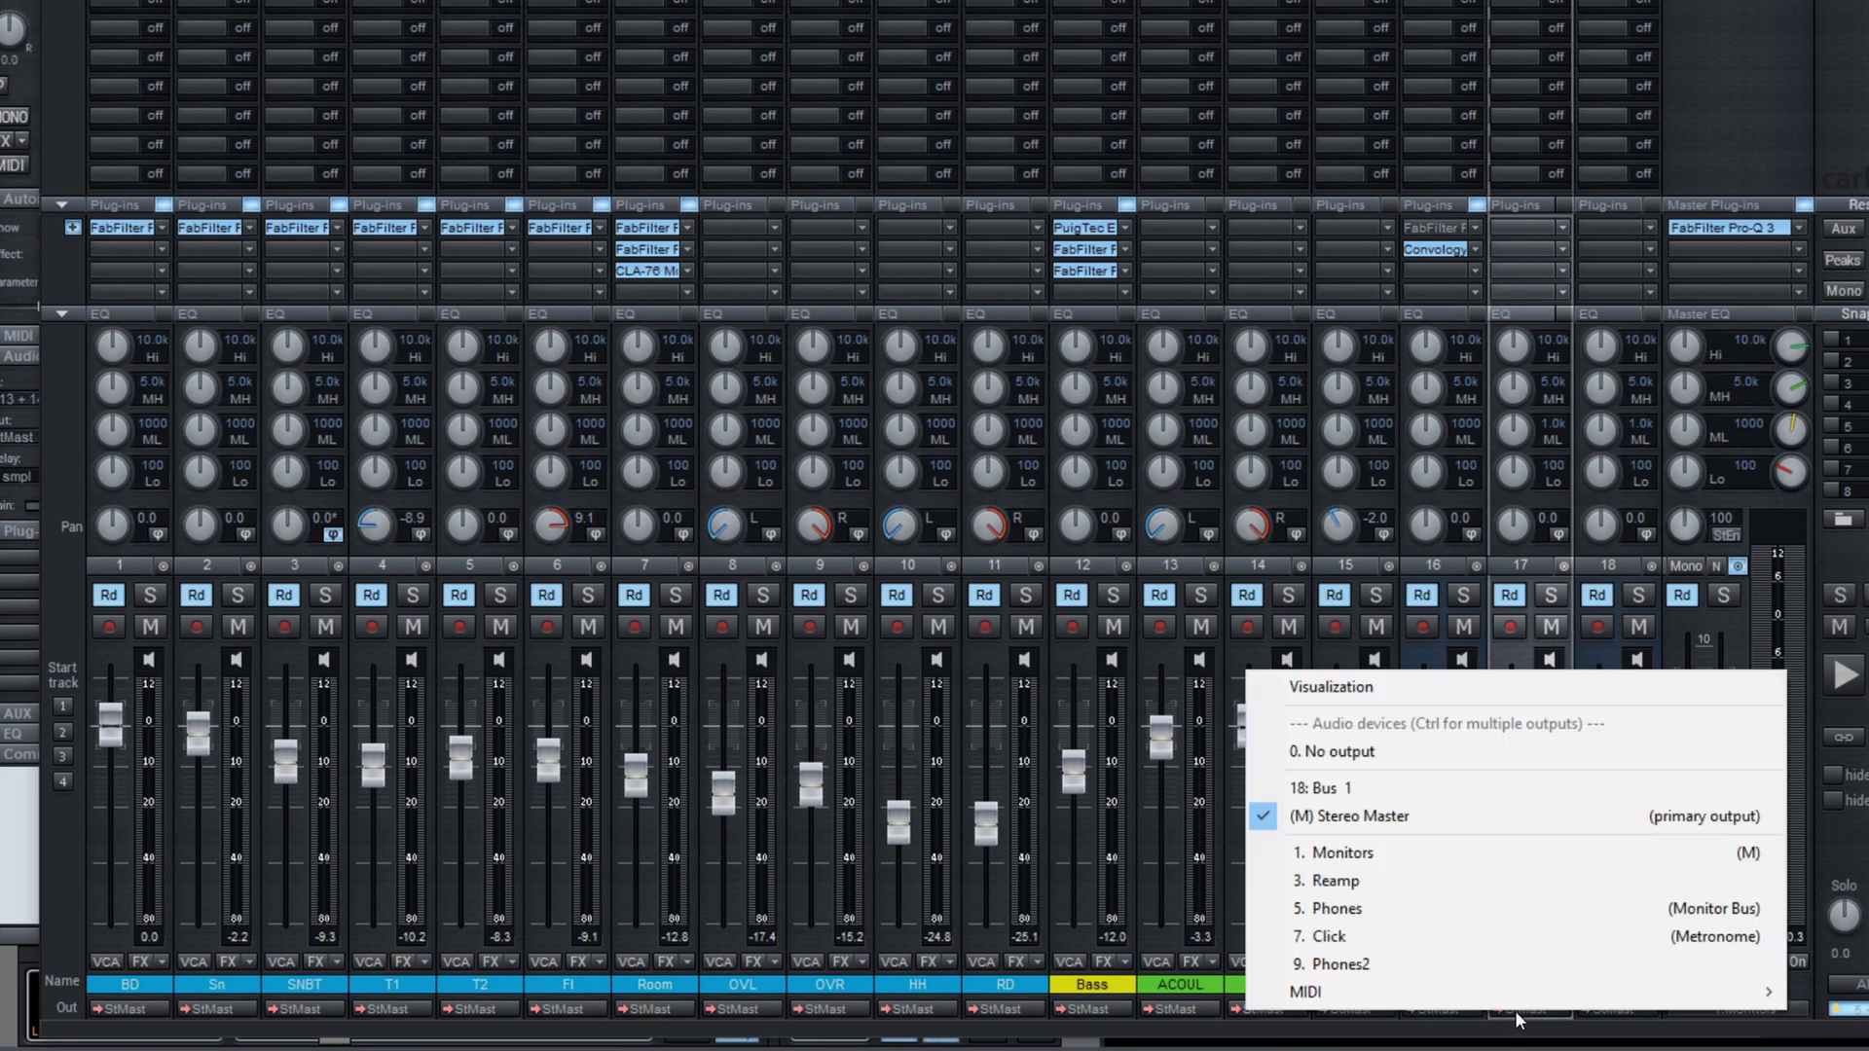
{"action": "left_click", "coordinate": [1353, 908]}
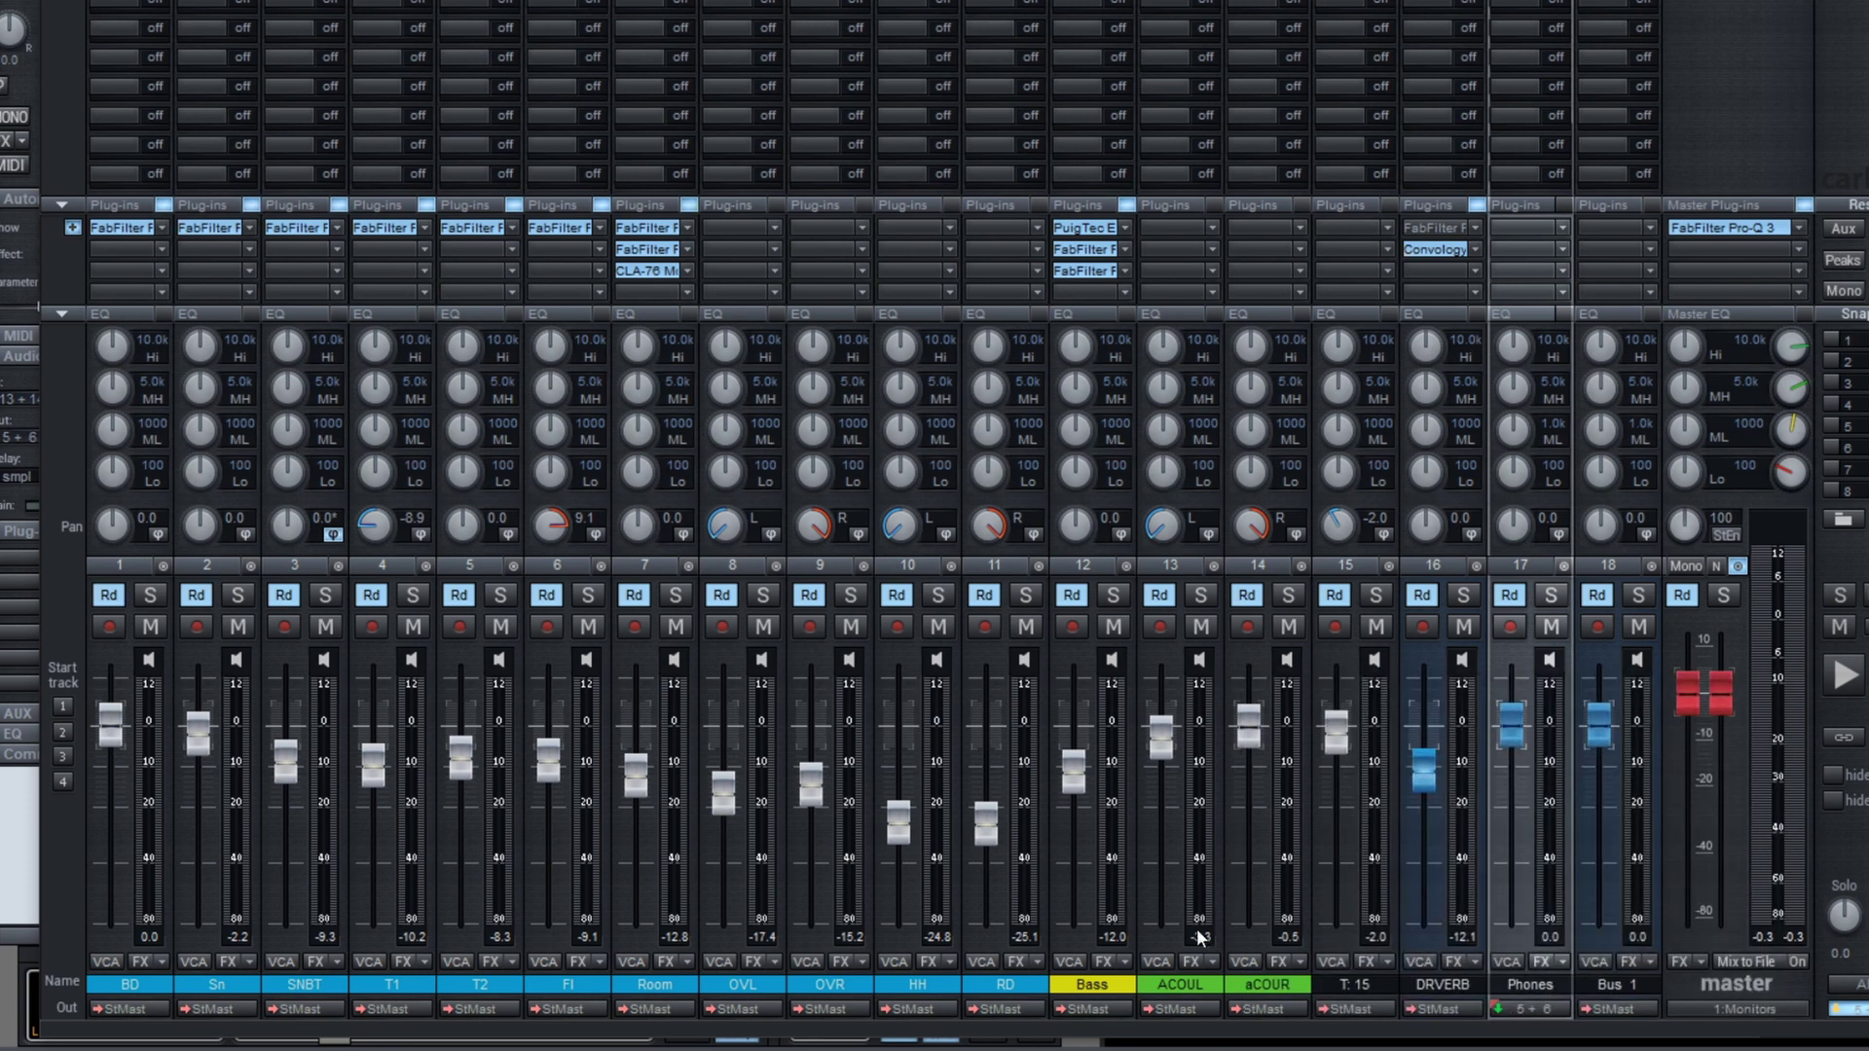
{"action": "key", "text": "alt+Tab"}
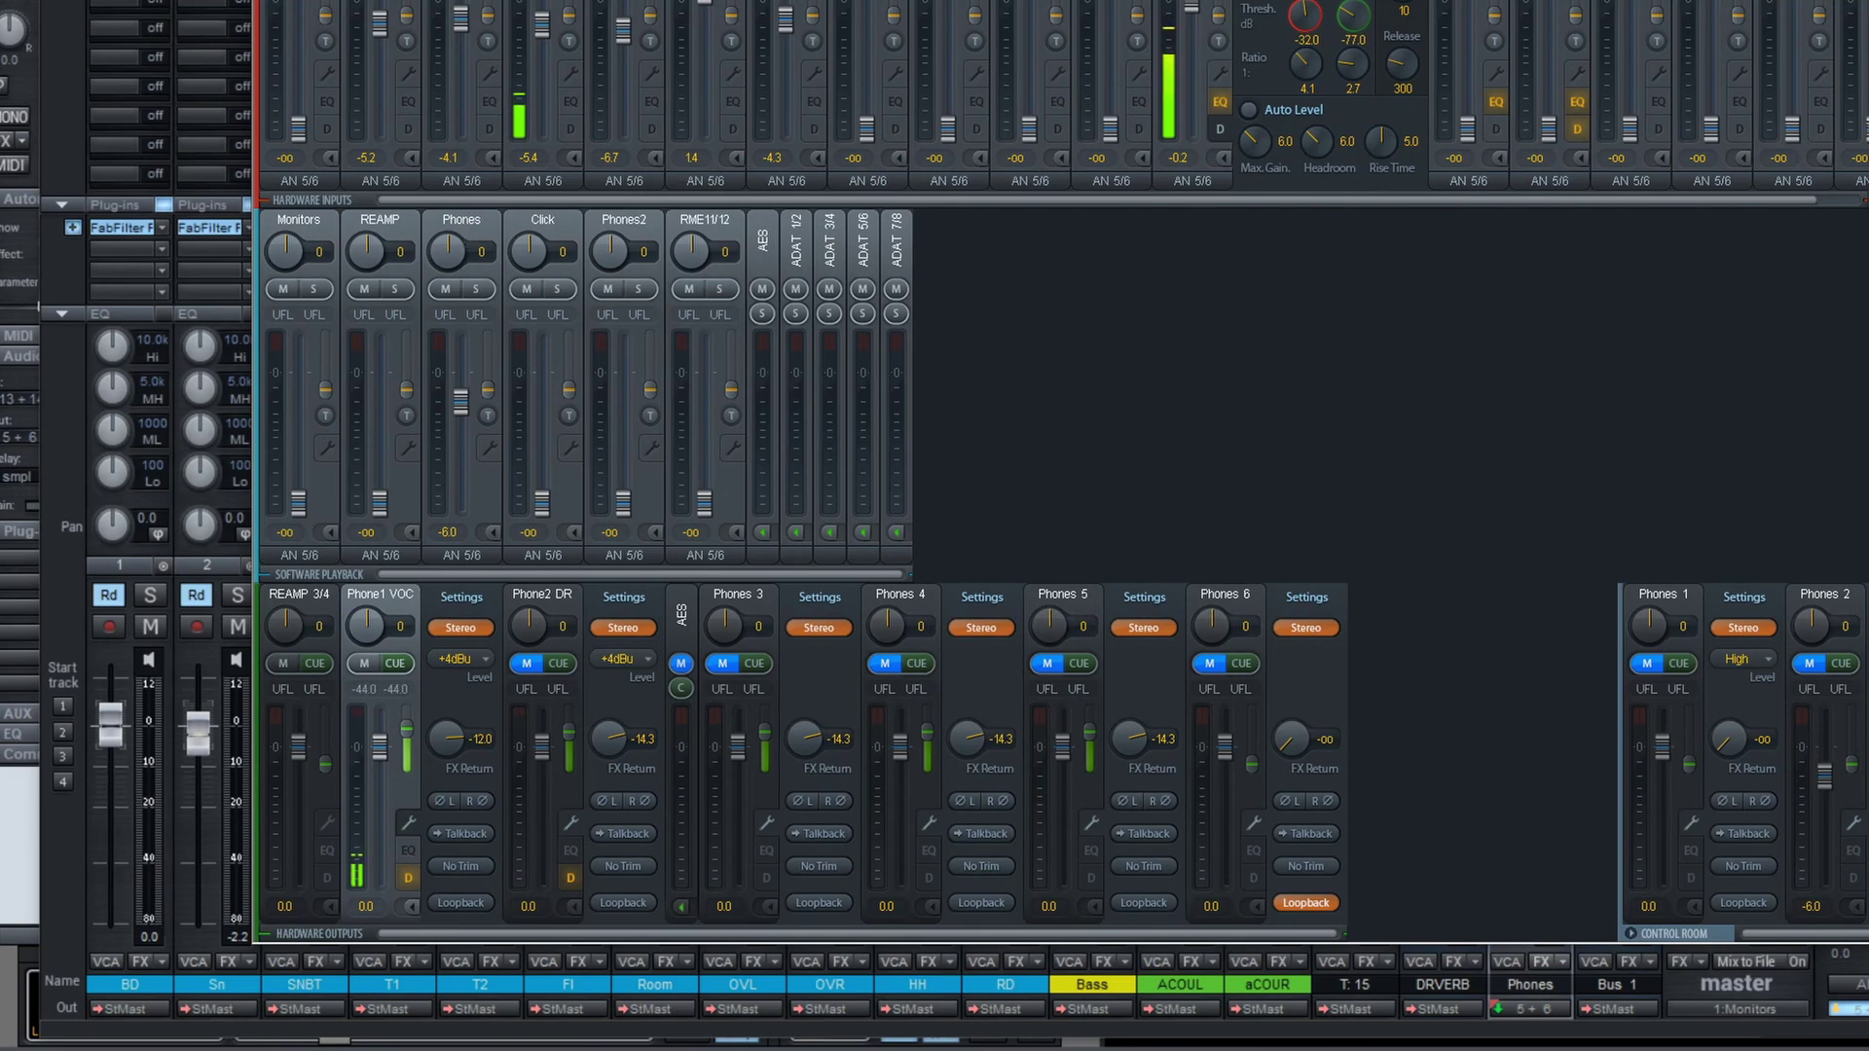
{"action": "key", "text": "alt+Tab"}
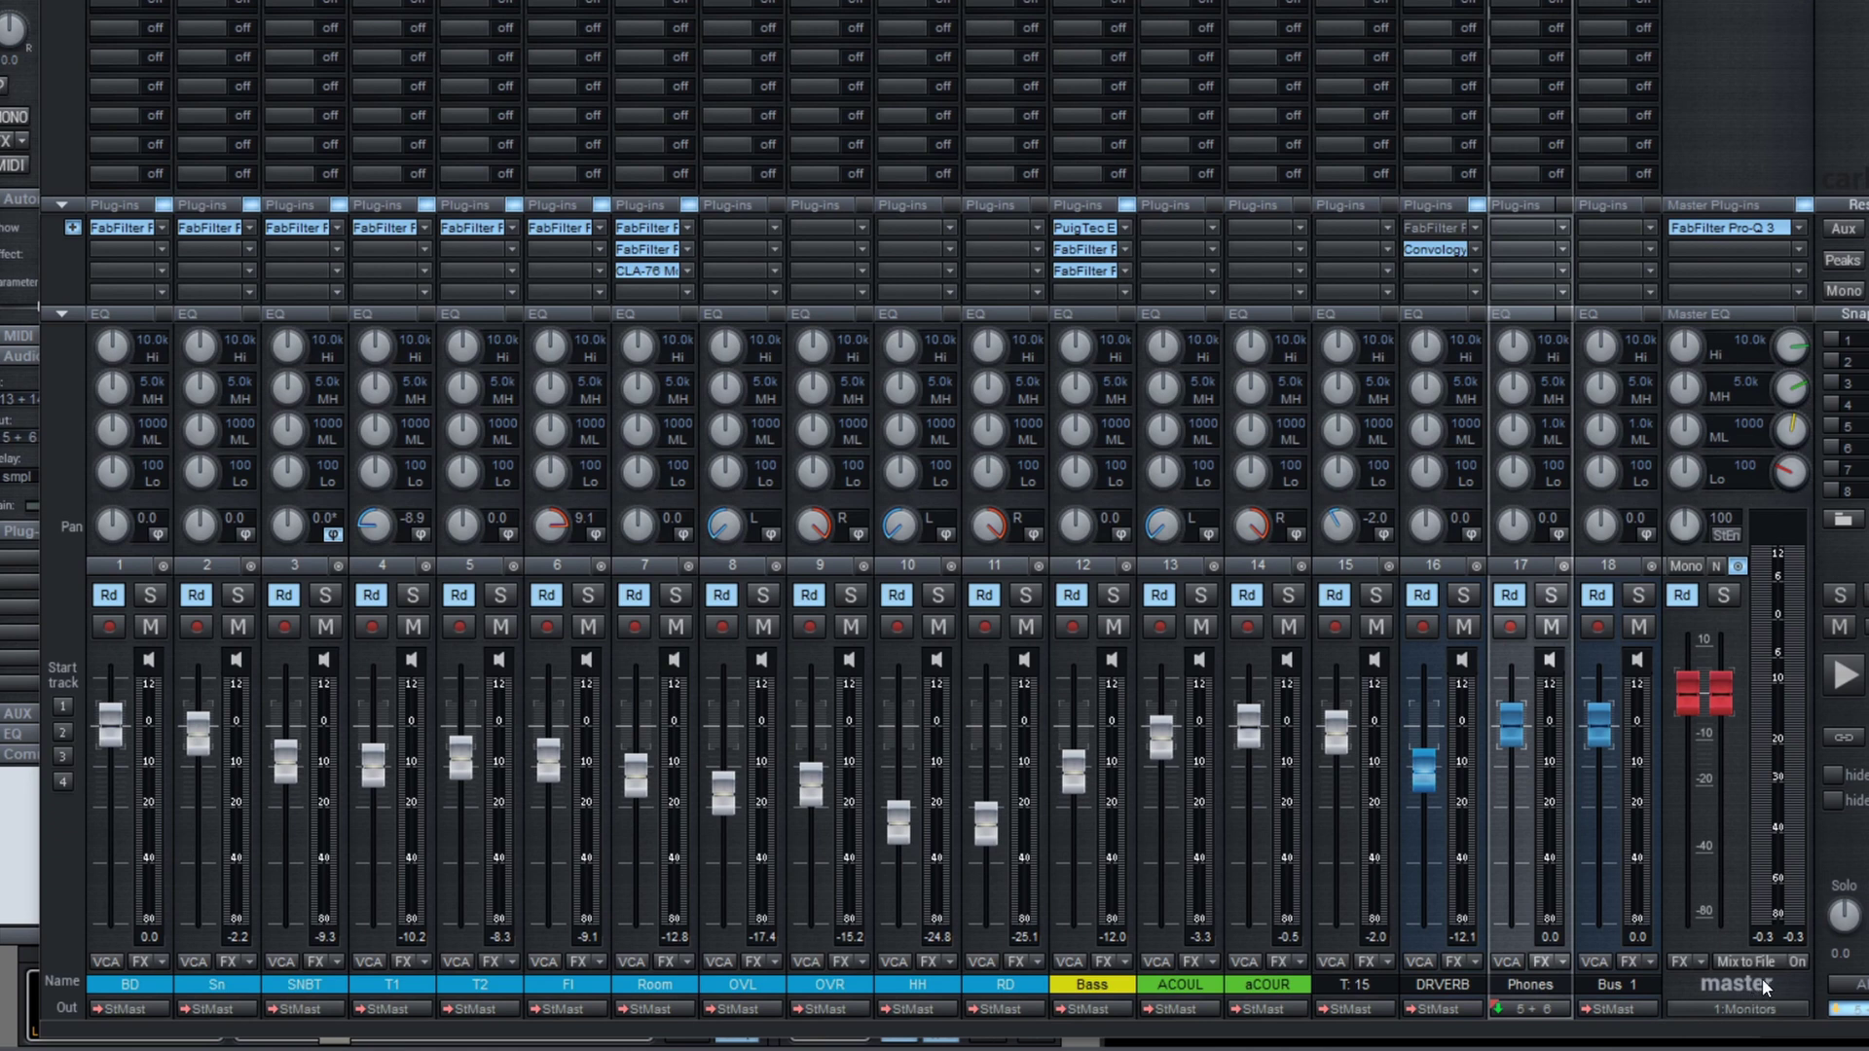
Try sending the Phones bus to the Stereo Master, and assign it back to the 5. Phones output
{"action": "left_click", "coordinate": [1504, 1008]}
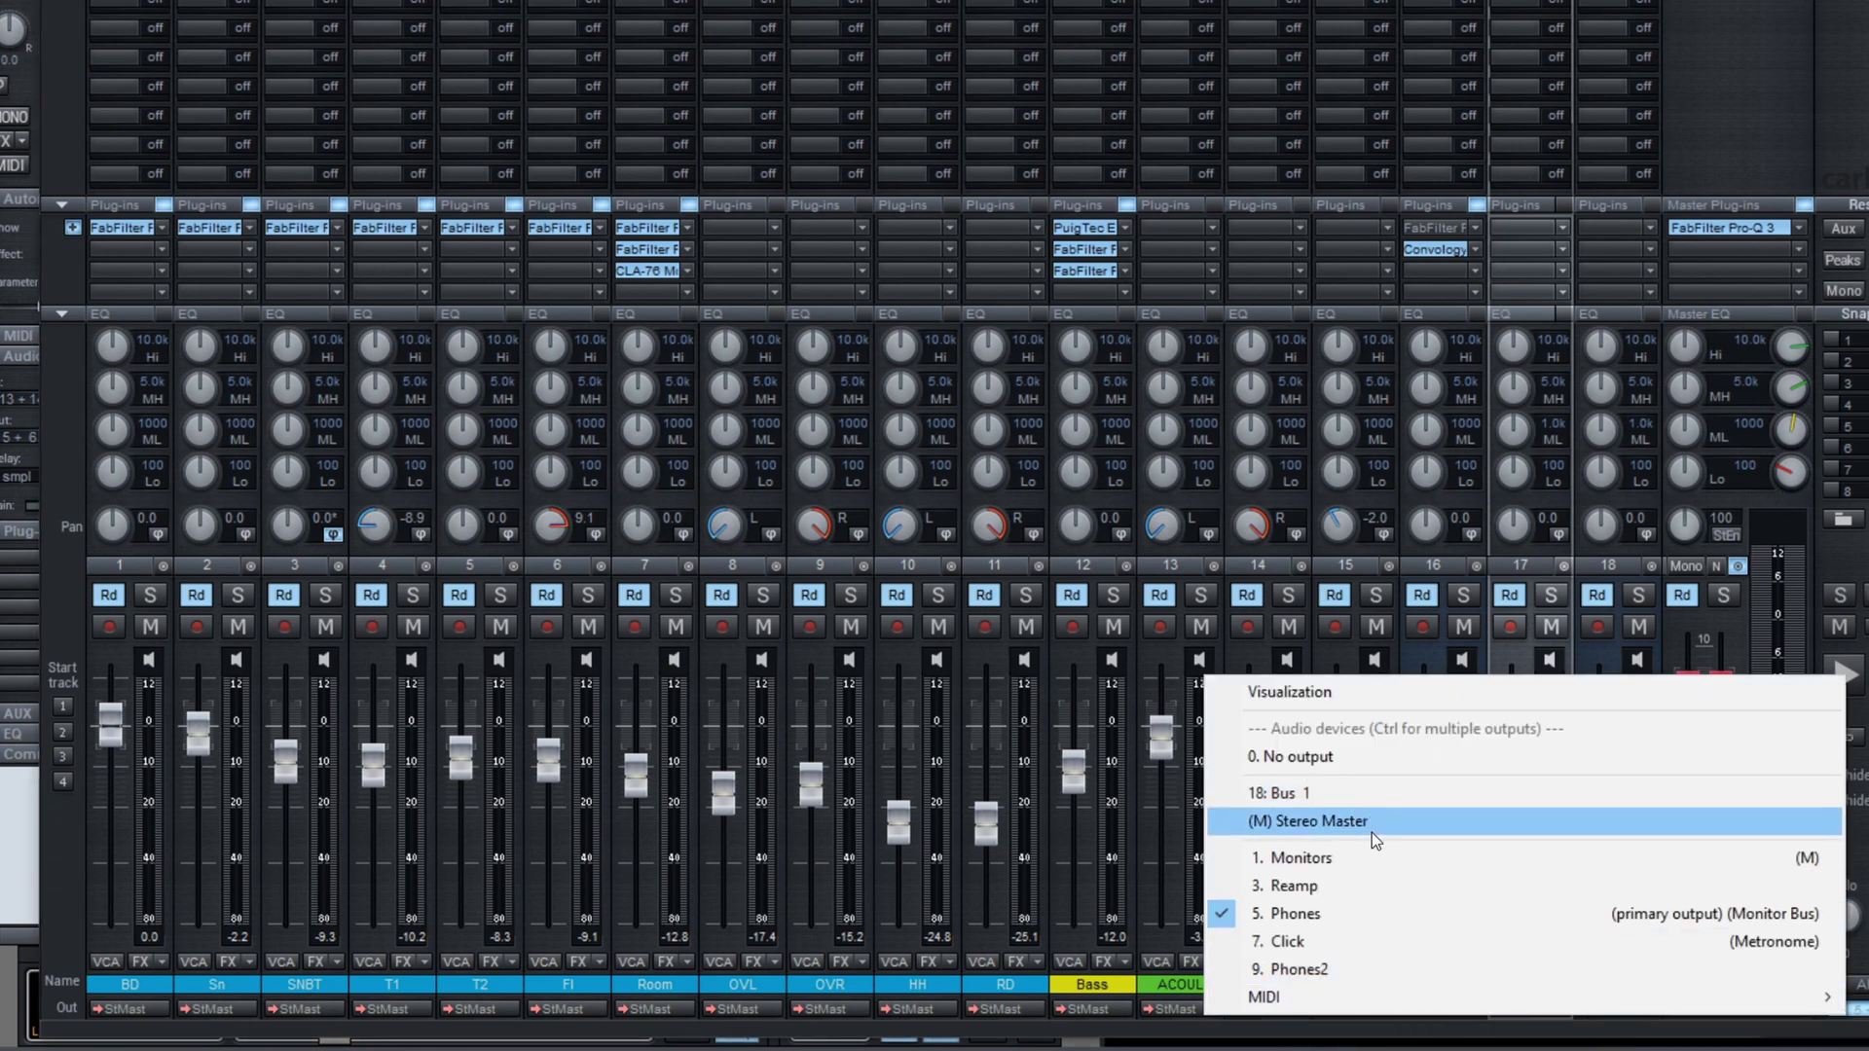
{"action": "left_click", "coordinate": [1378, 822]}
{"action": "left_click", "coordinate": [1533, 1006]}
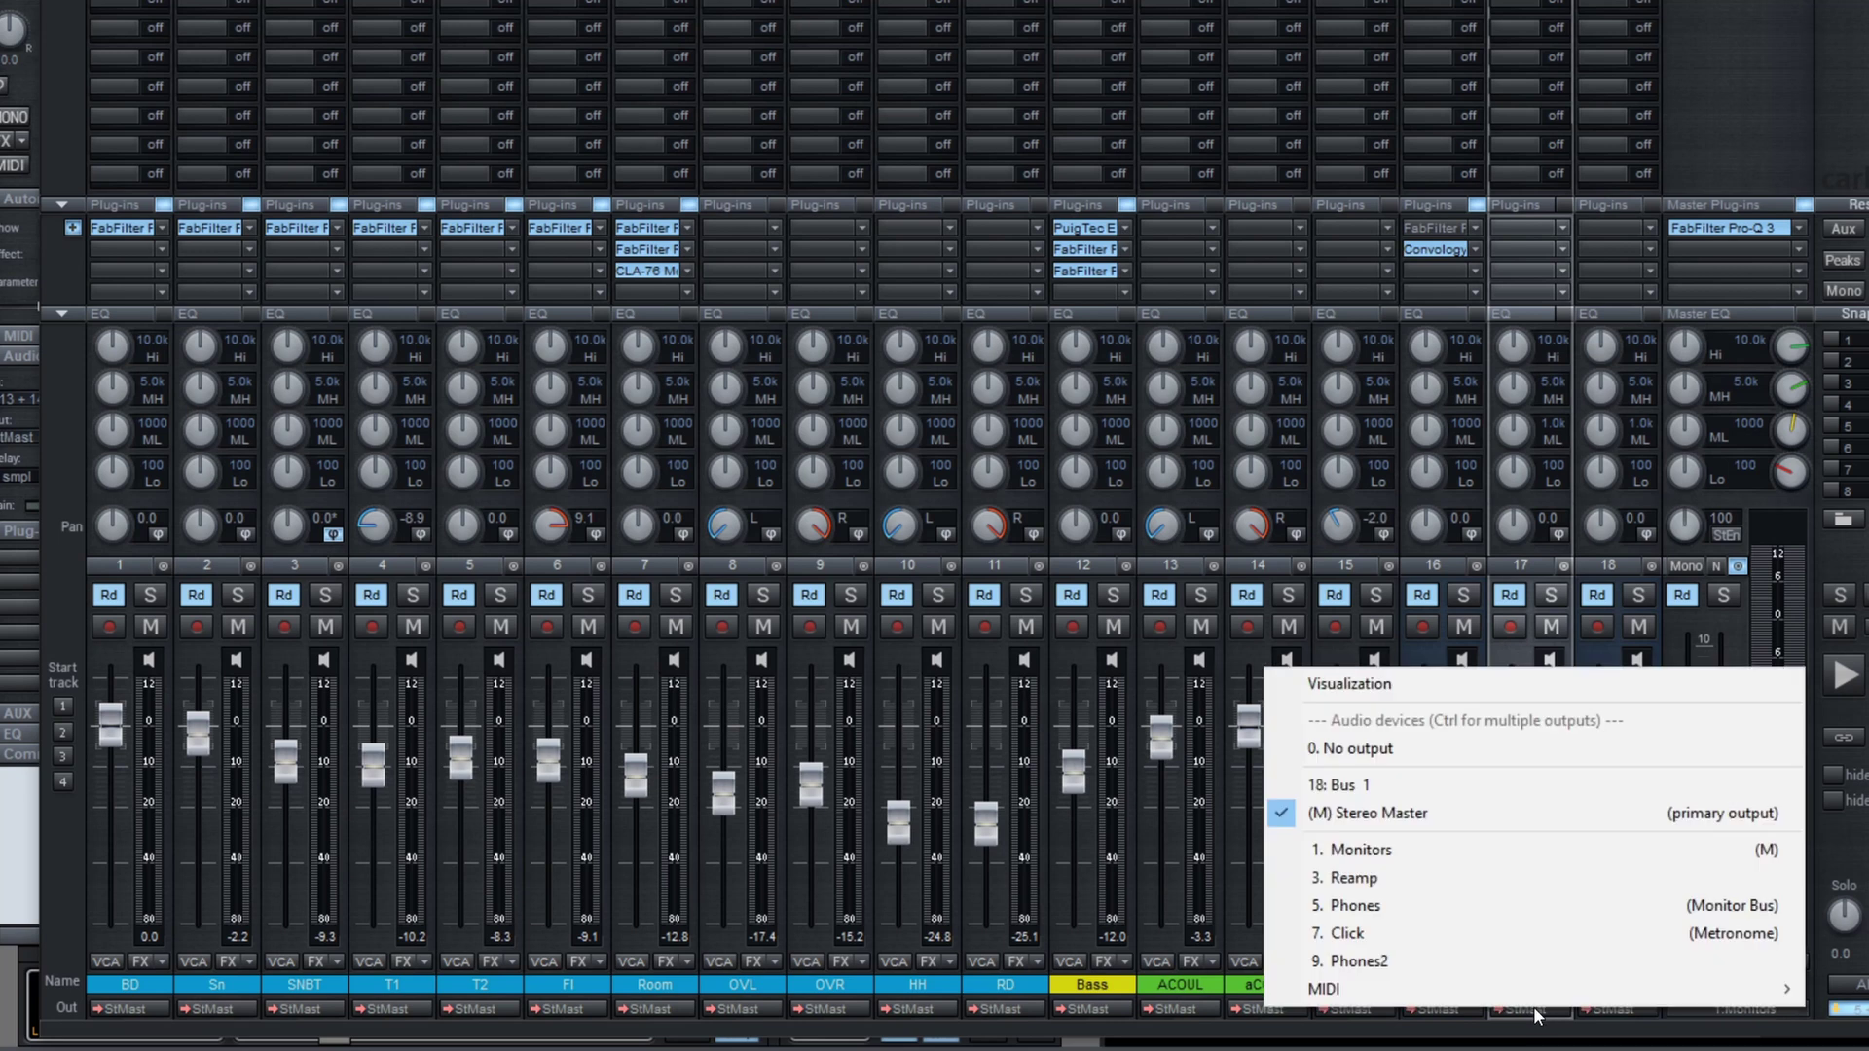
{"action": "left_click", "coordinate": [1423, 903]}
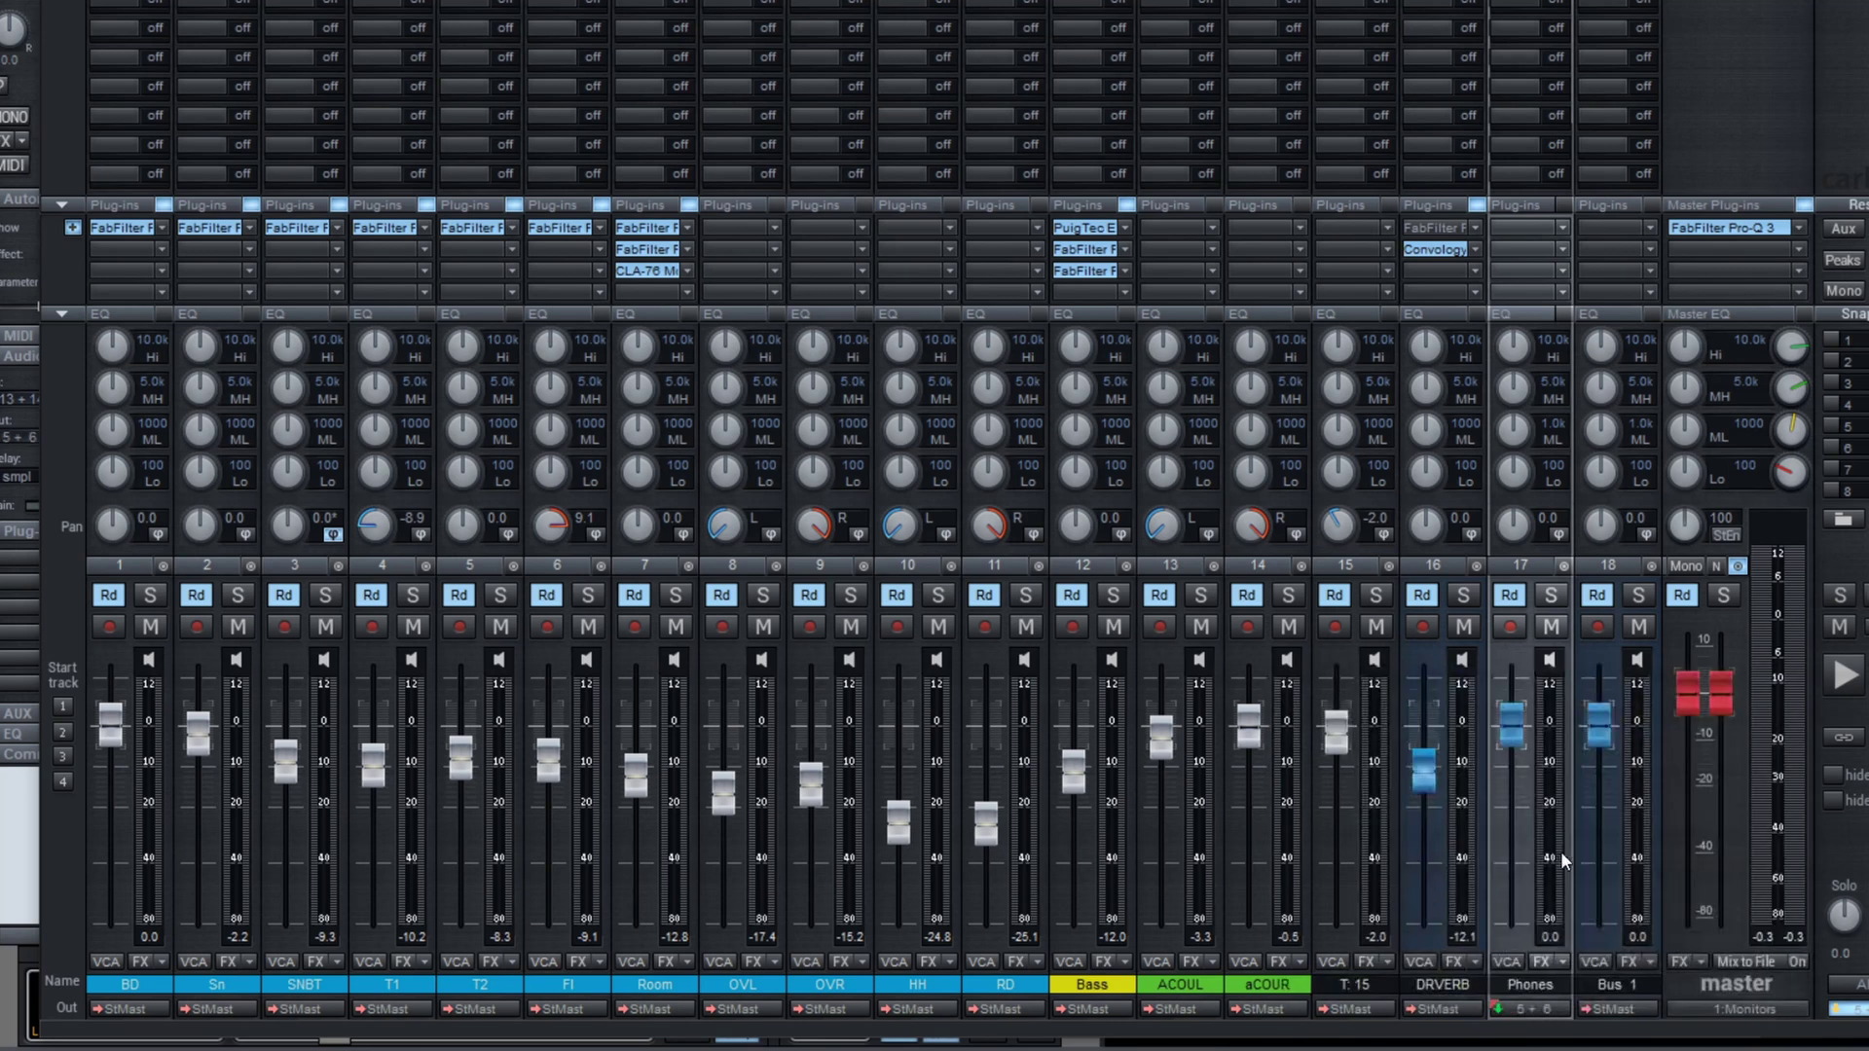
Rename Bus 1 as Main
{"action": "double_click", "coordinate": [1619, 983]}
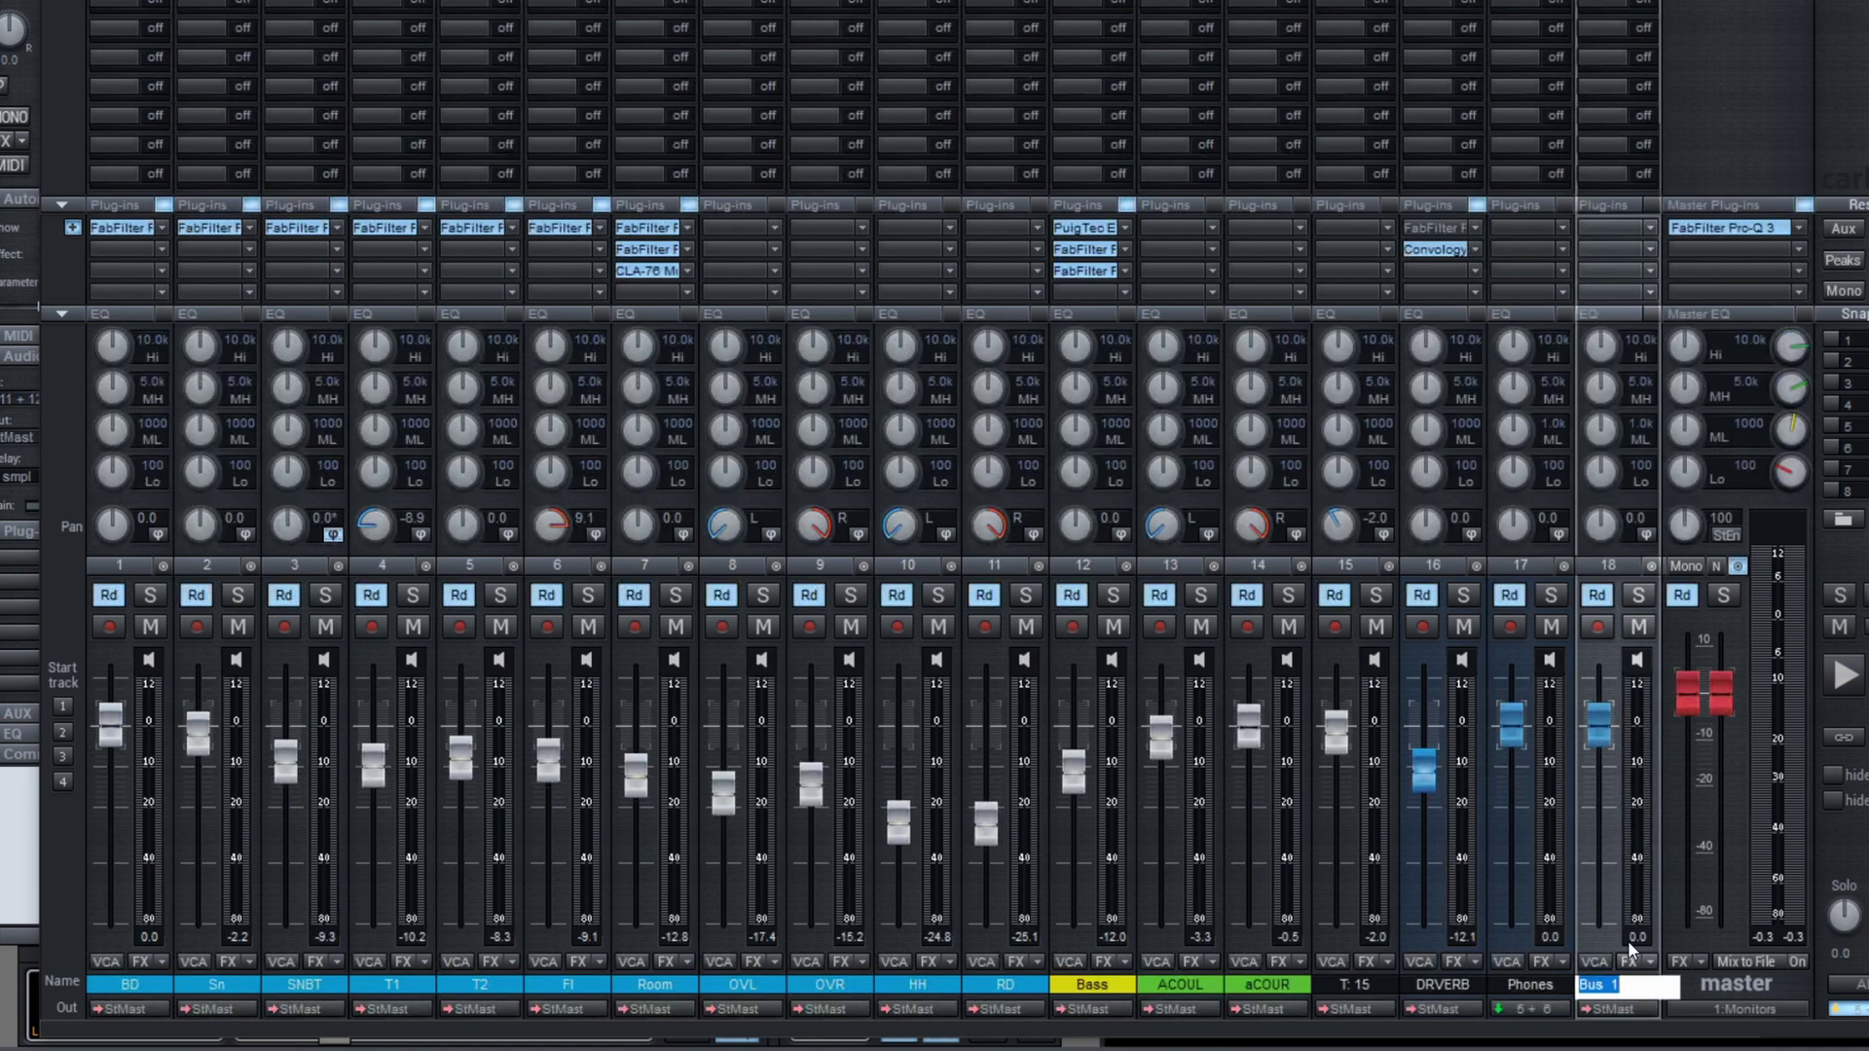
{"action": "type", "text": "Main"}
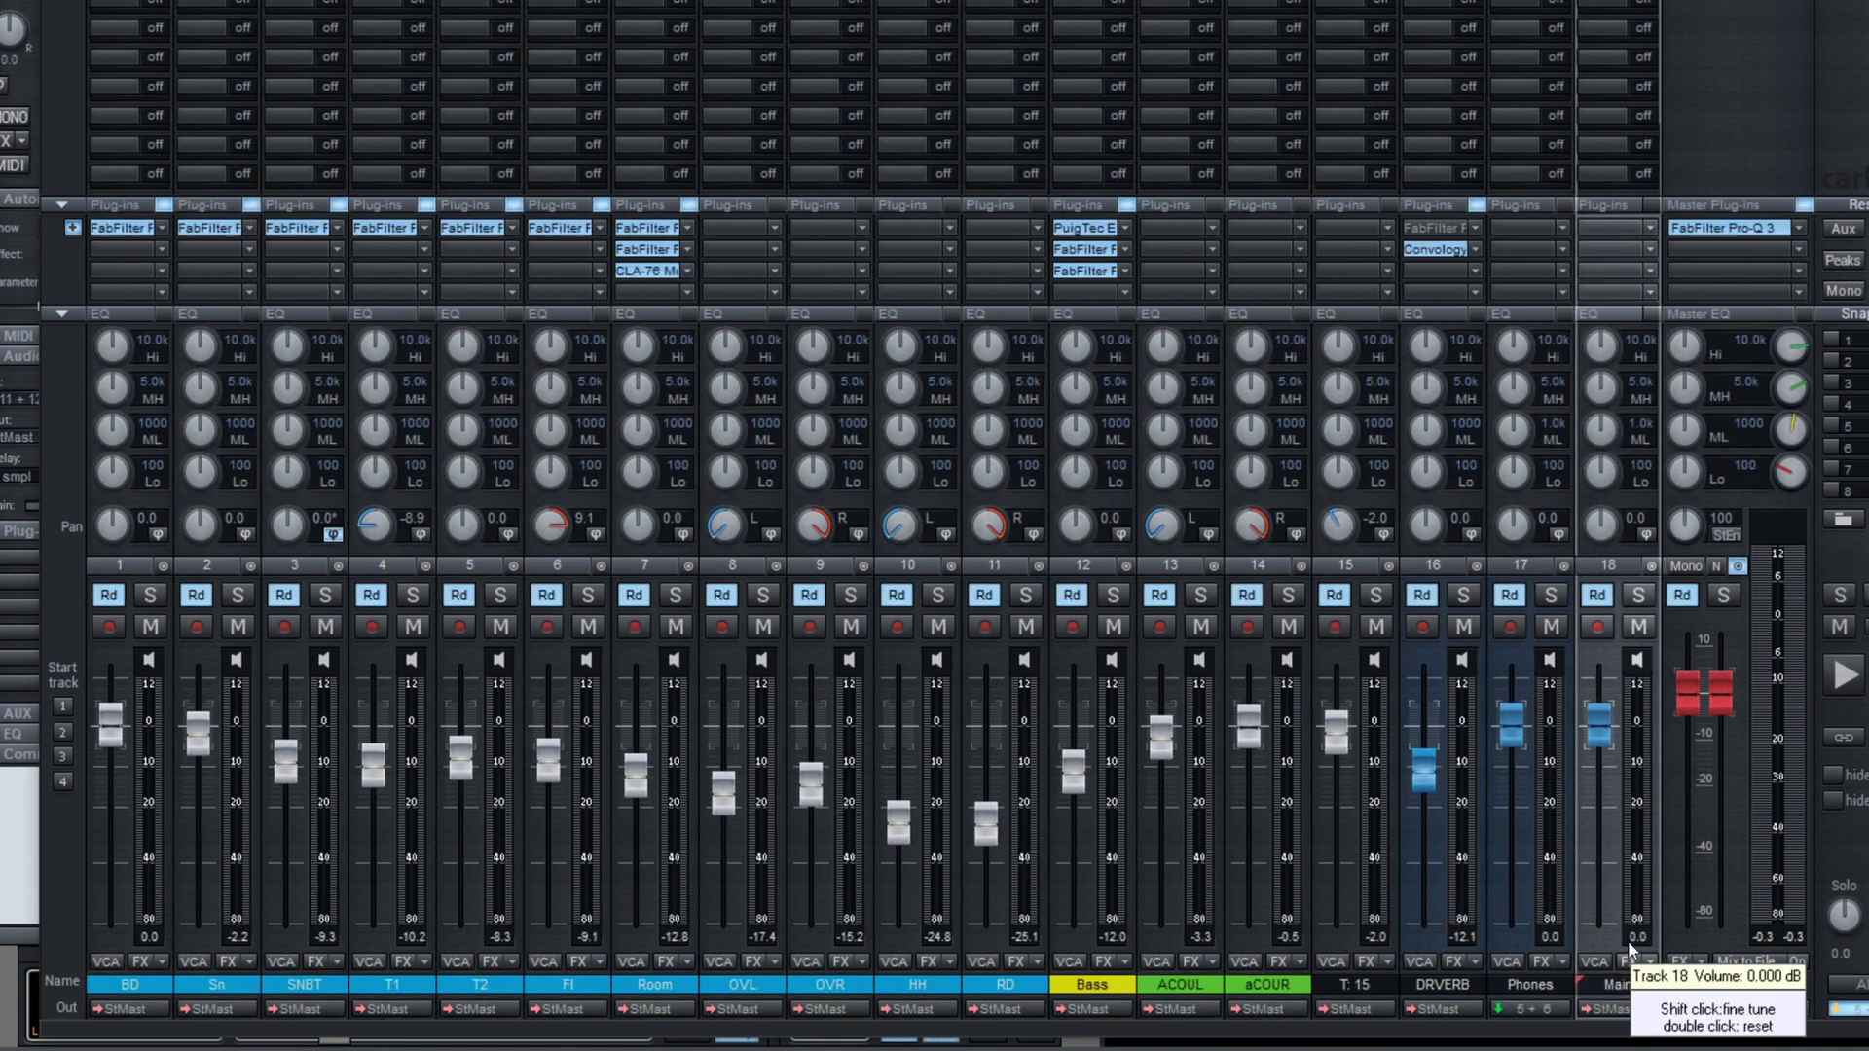
{"action": "key", "text": "Return"}
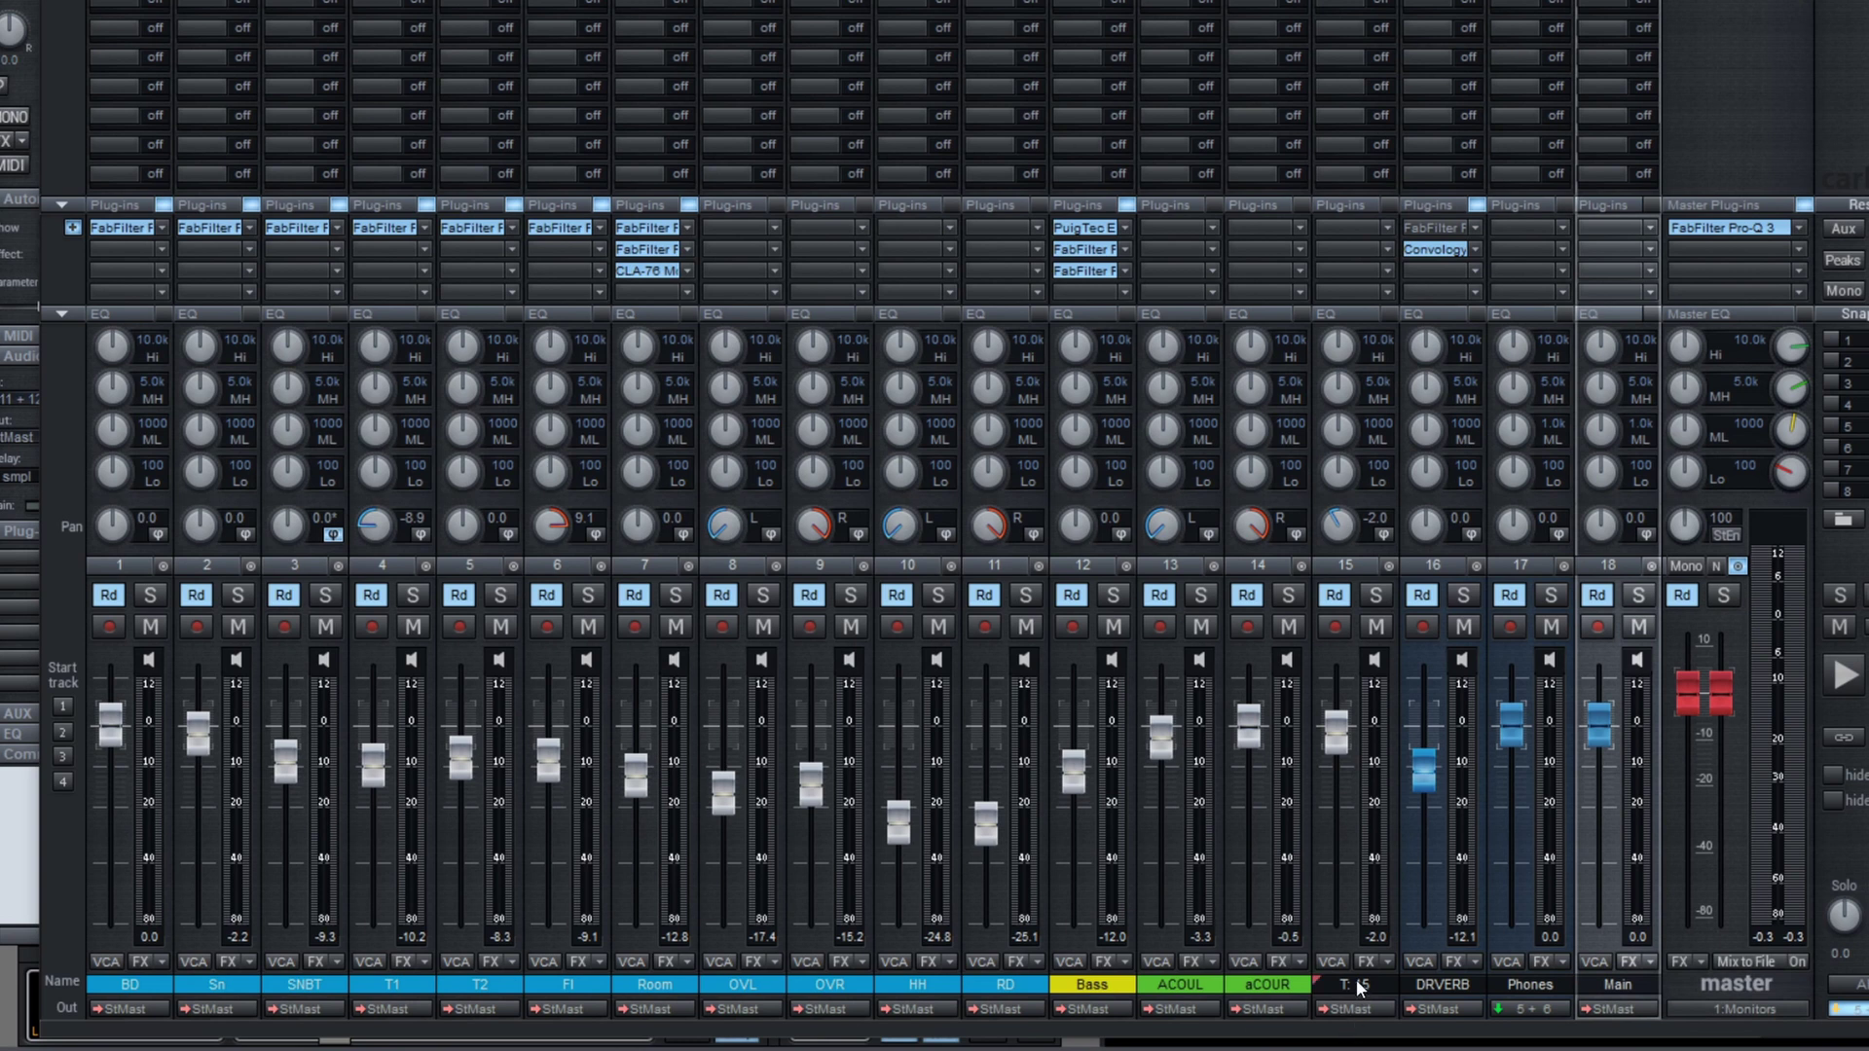
Select tracks 1 to 15, from BD to T: 15, and route their outputs to the Main bus
{"action": "left_click", "coordinate": [1357, 985]}
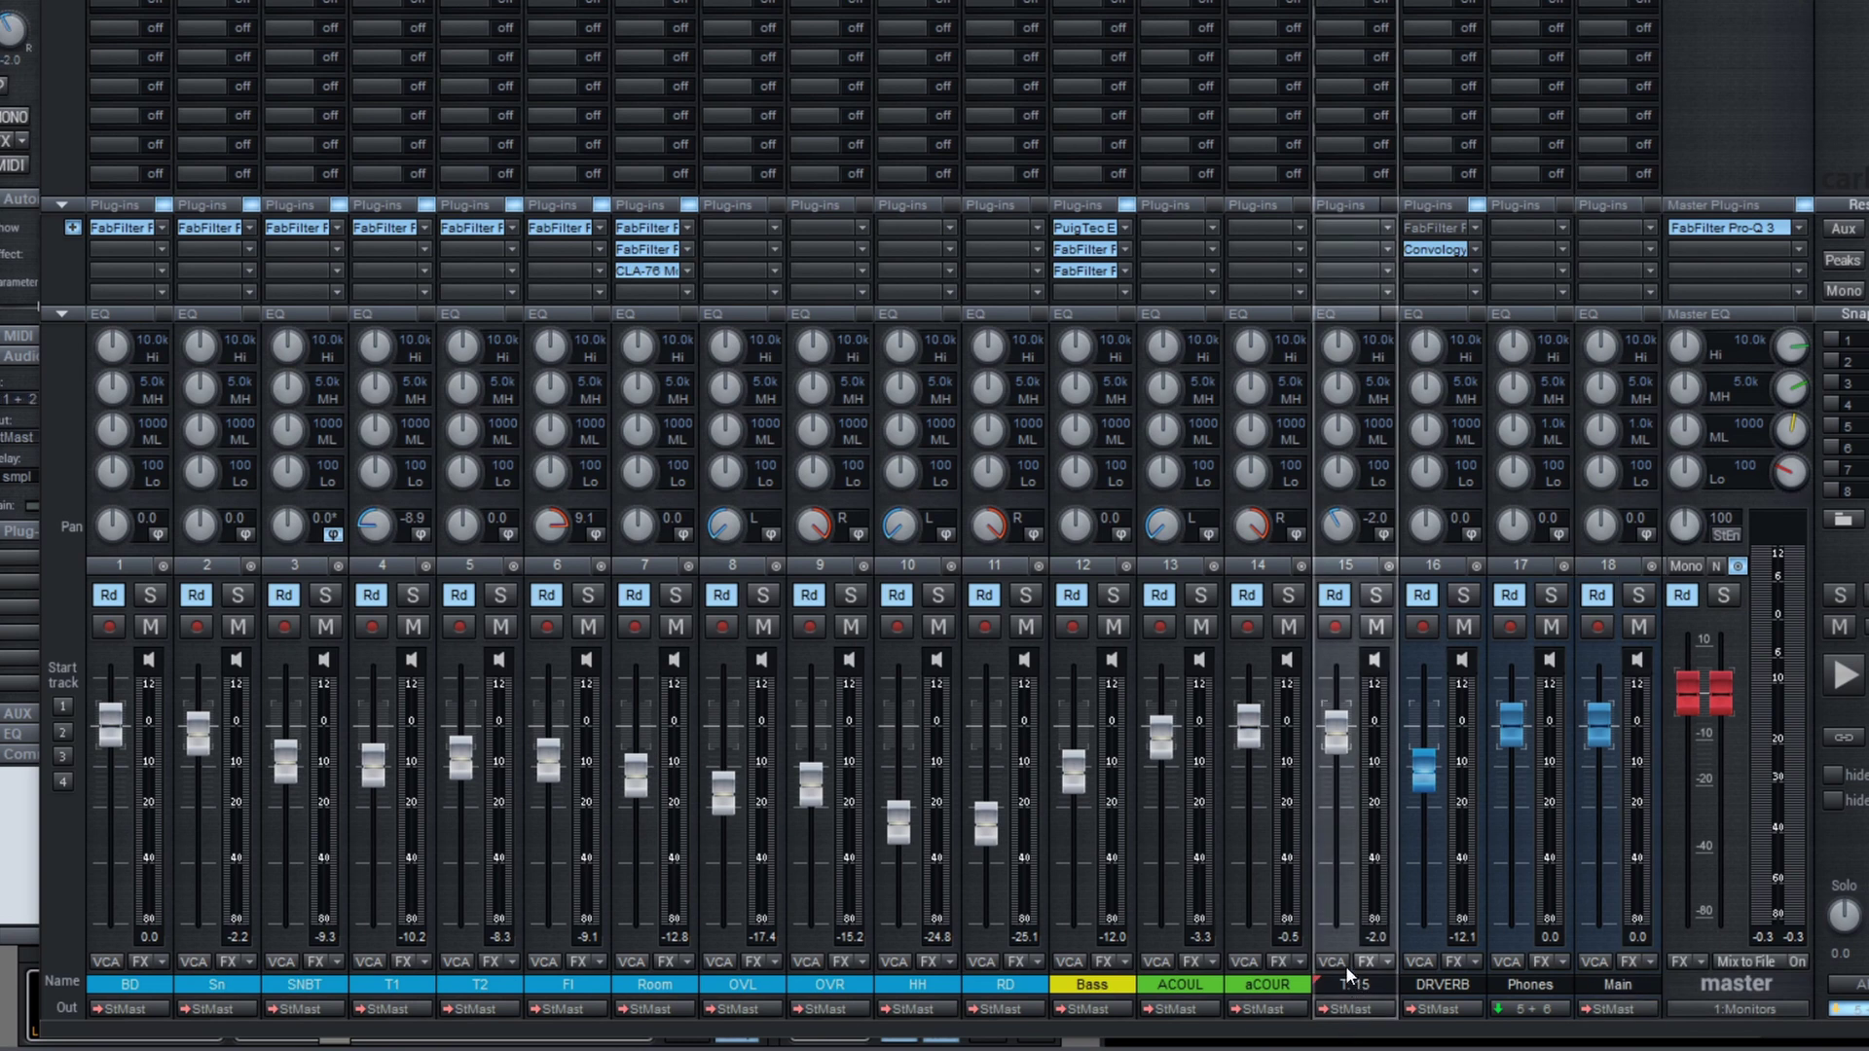
{"action": "left_click", "coordinate": [144, 985]}
{"action": "left_click", "coordinate": [485, 1010]}
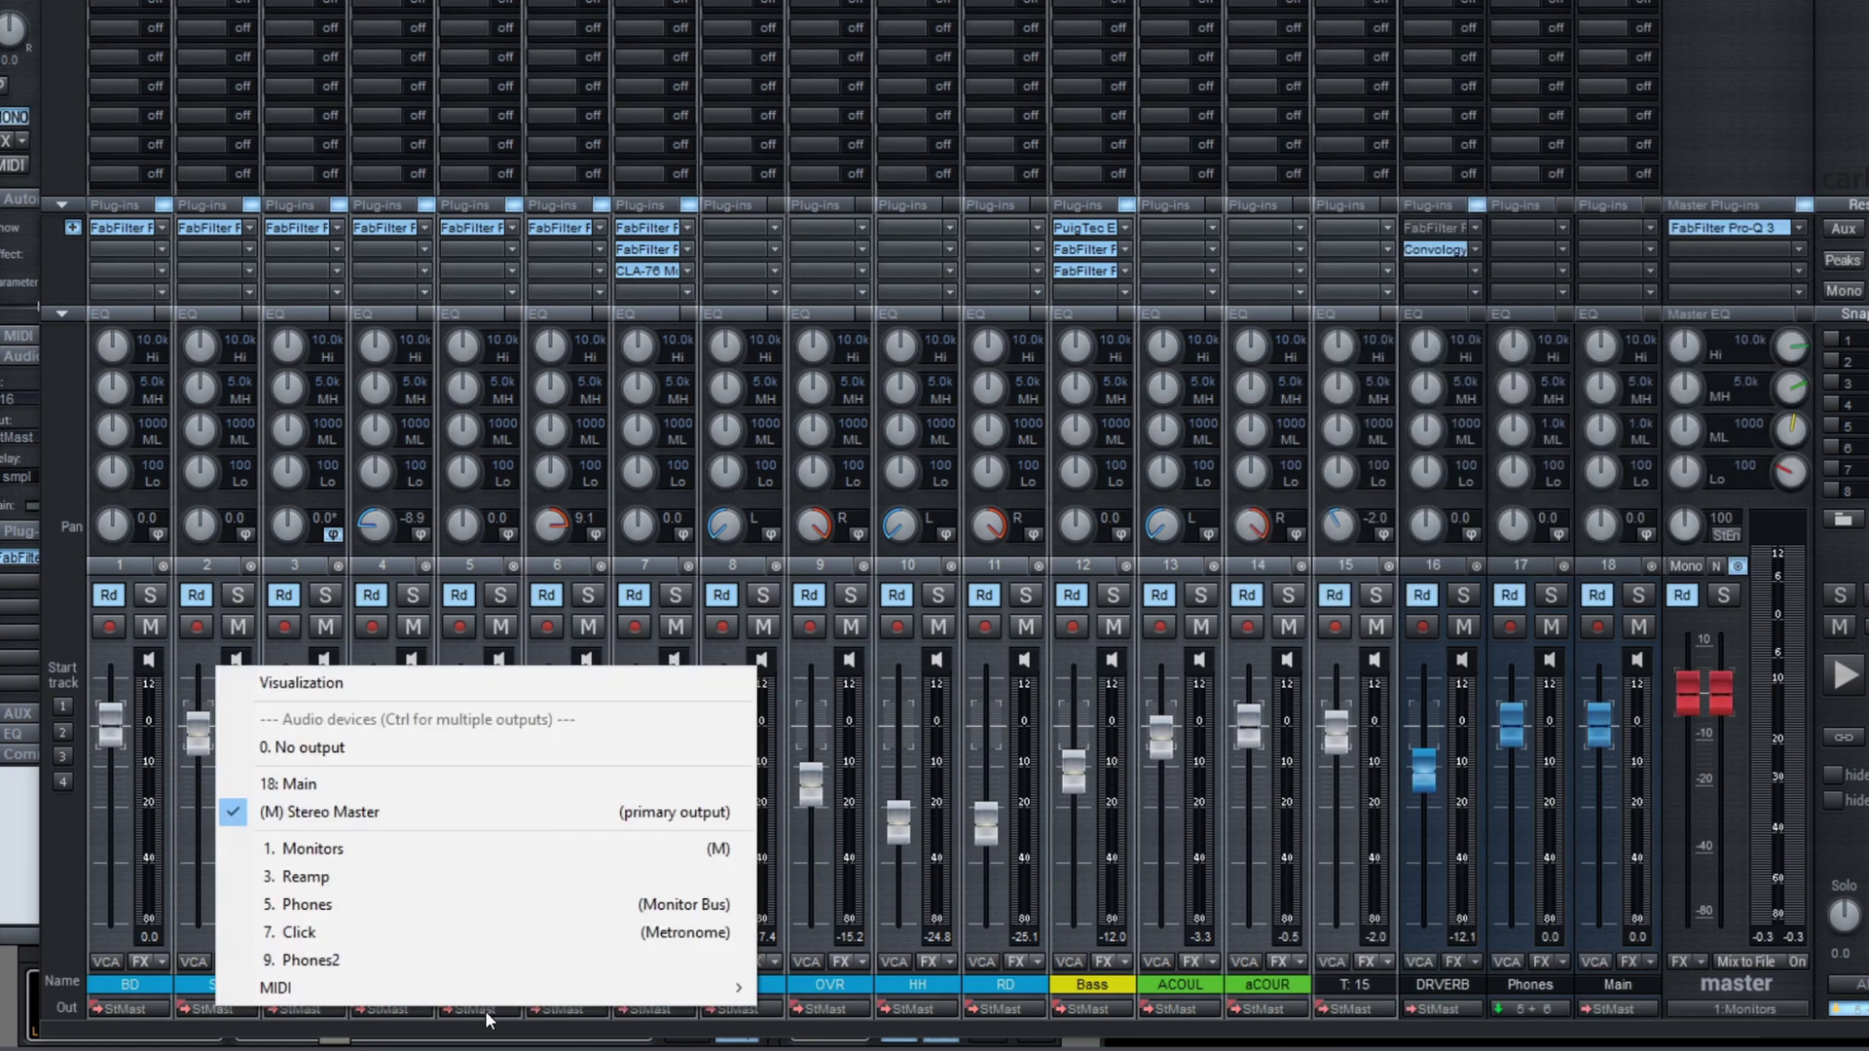
{"action": "left_click", "coordinate": [458, 784]}
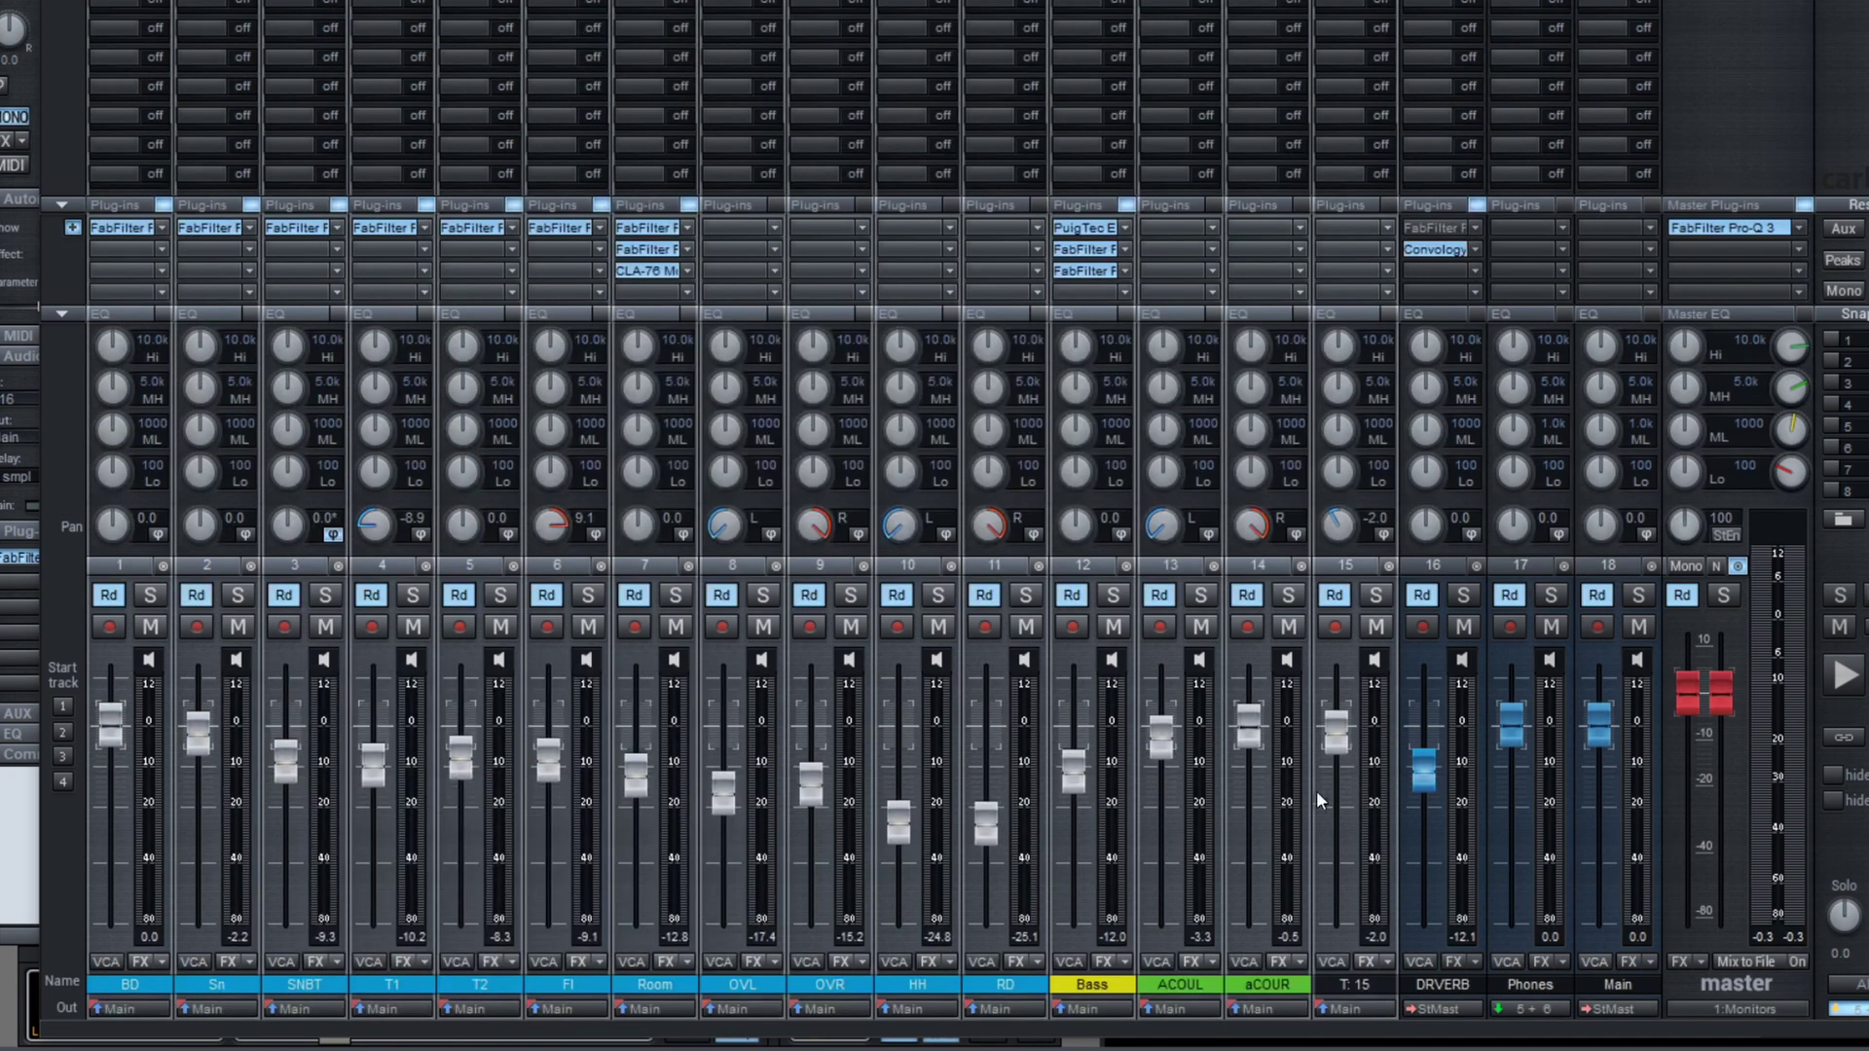
Add an aux send from the Main bus to Phones in its second aux slot
{"action": "left_click", "coordinate": [1626, 985]}
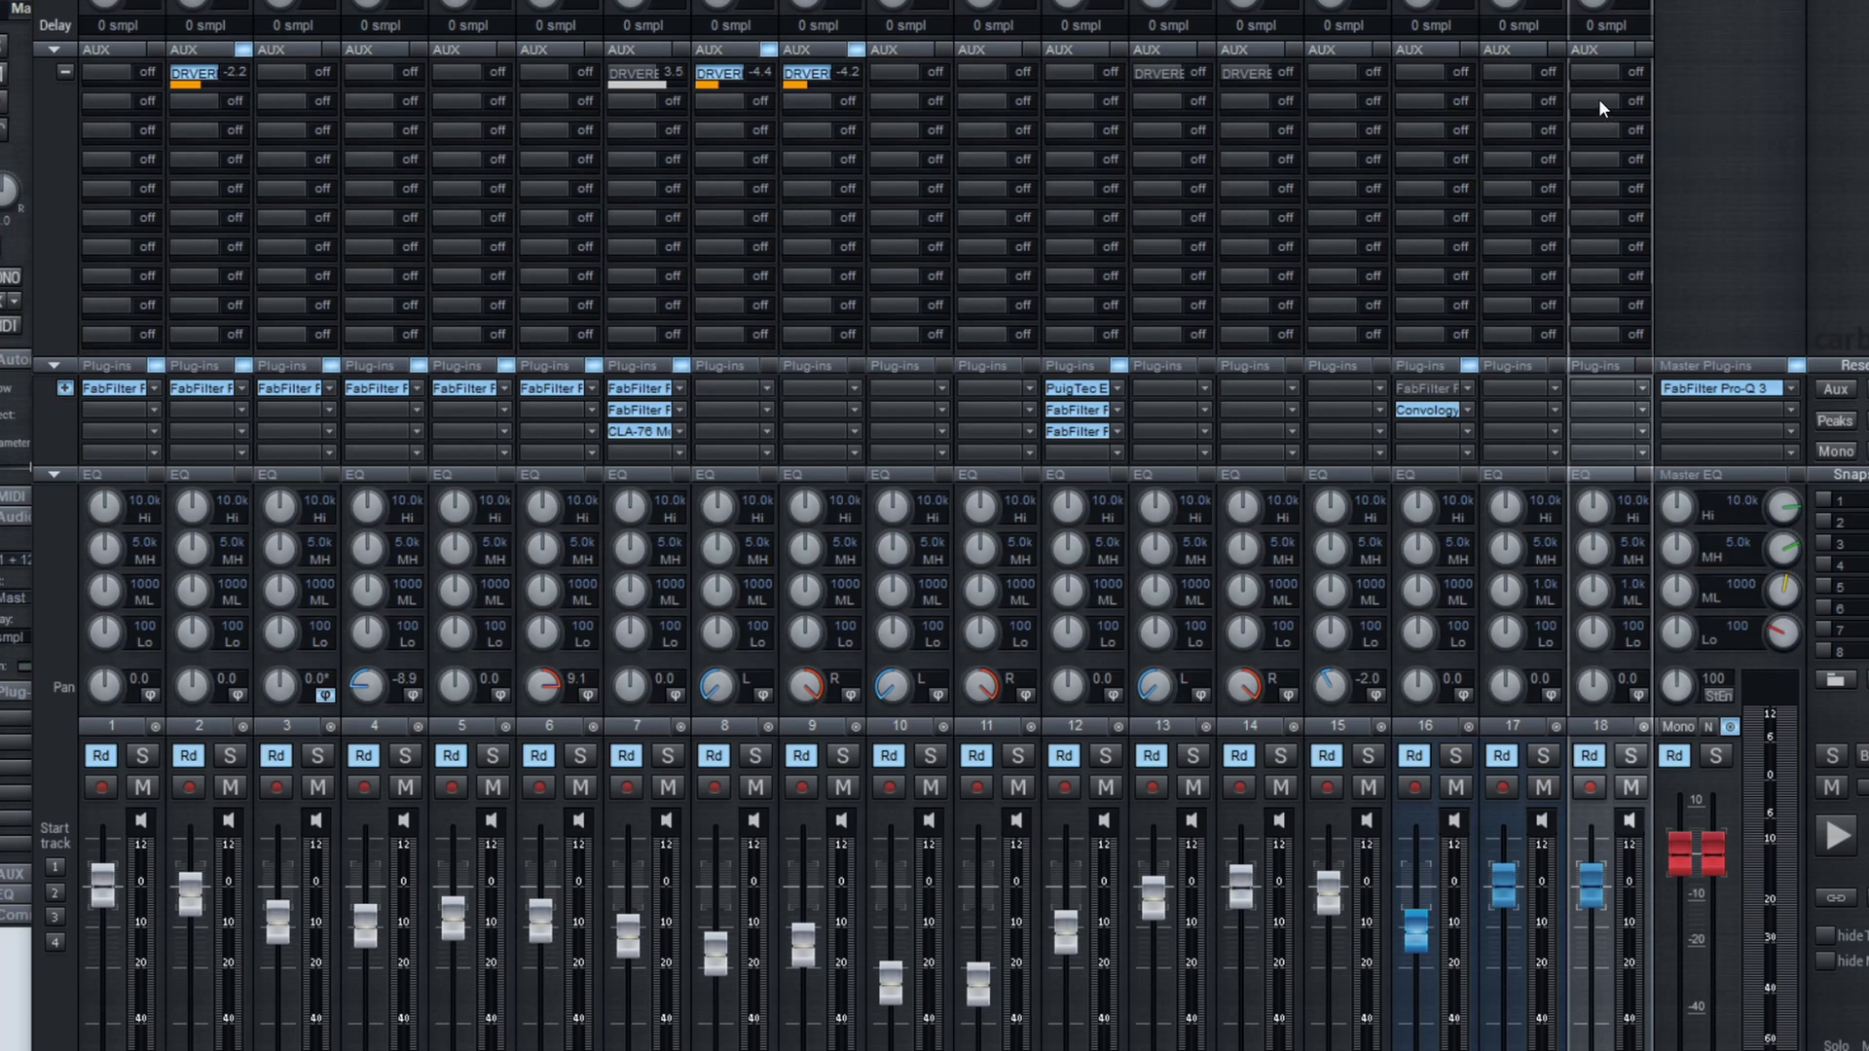
{"action": "left_click", "coordinate": [1592, 108]}
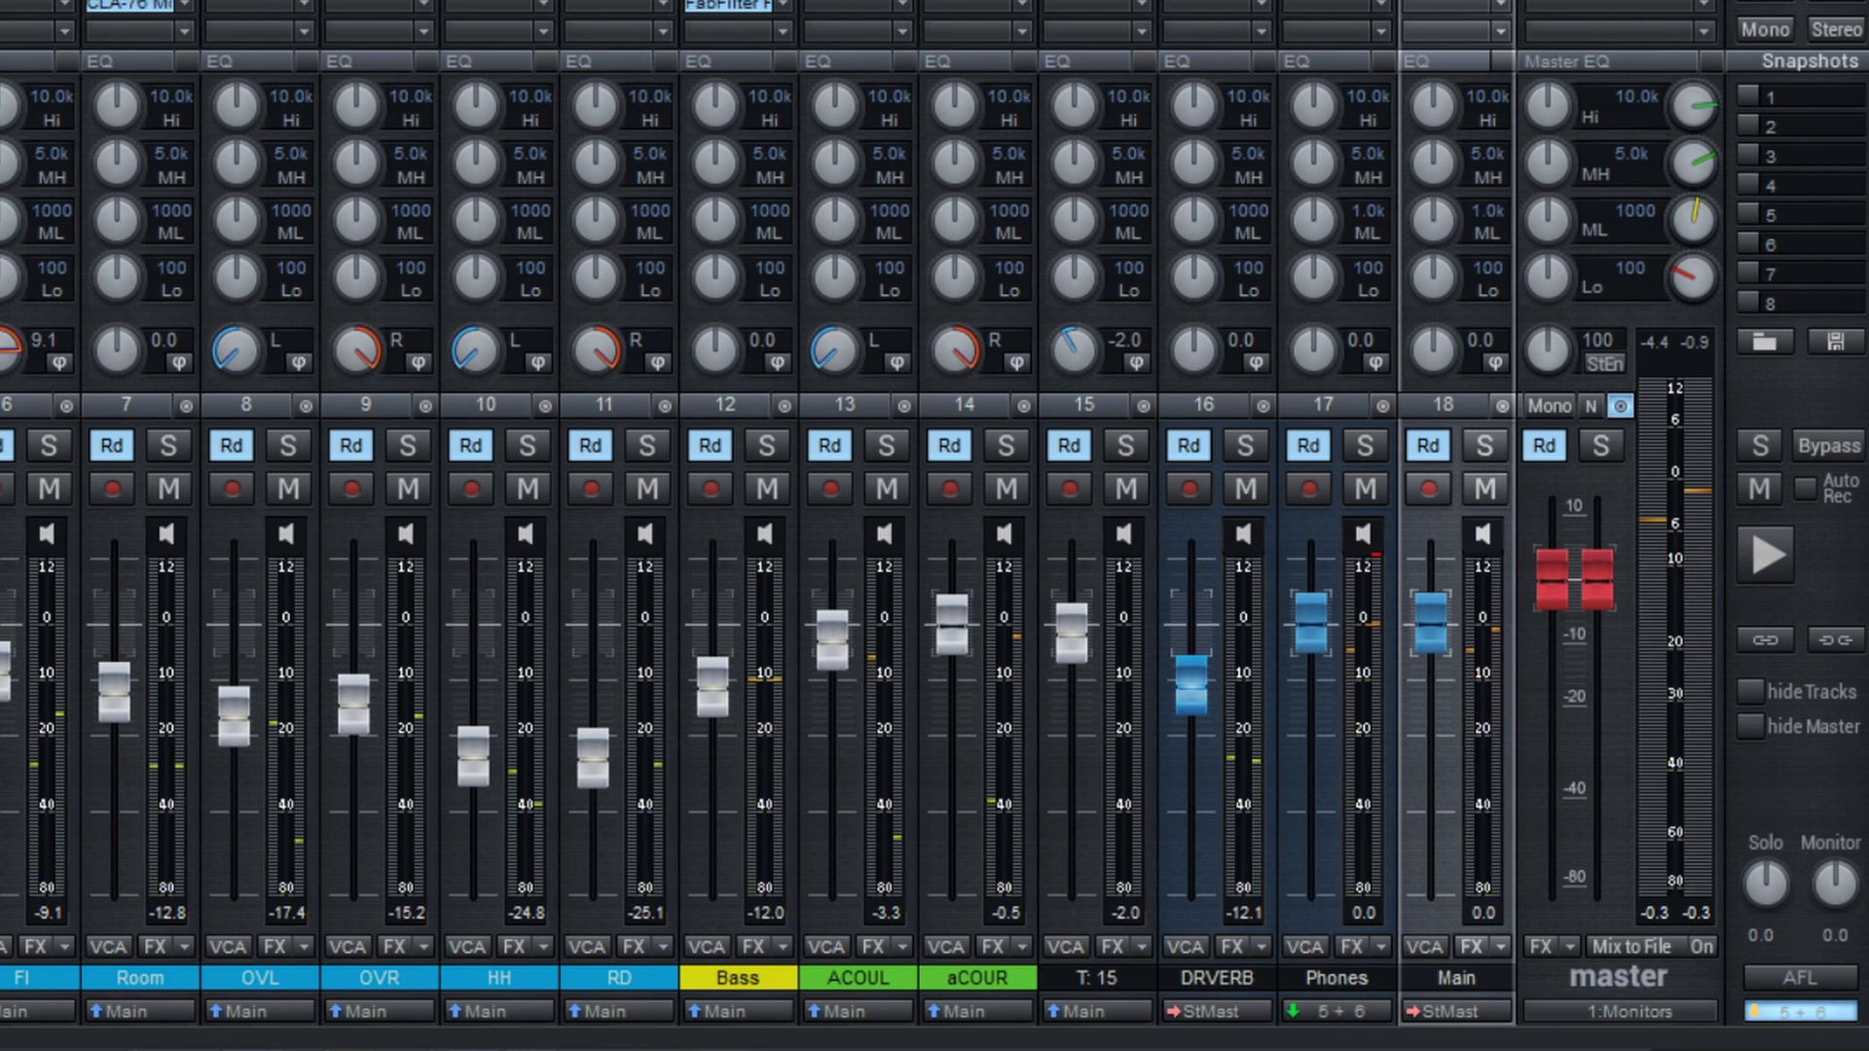
{"action": "left_click", "coordinate": [867, 990]}
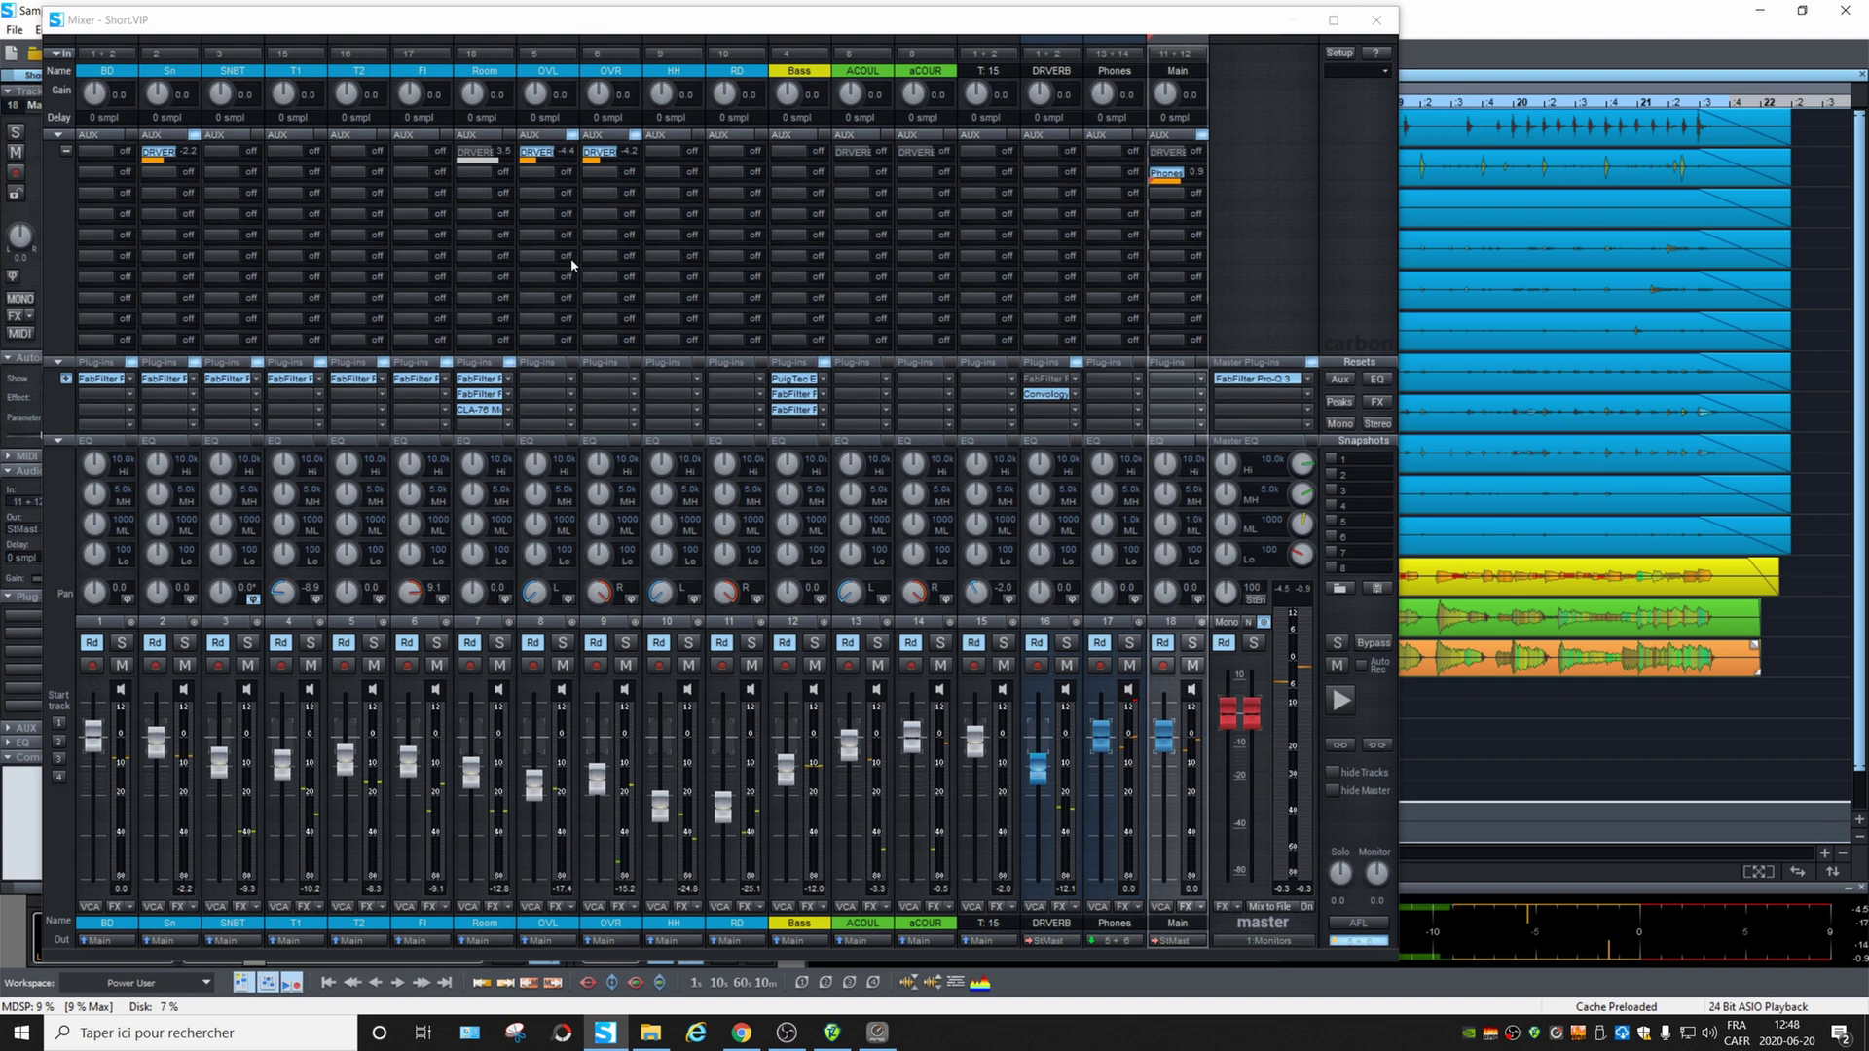
In TotalMix, set the Phones playback channel to about -4.6 dB in the Phones 3 submix and -8.2 dB in the Phones 4 submix
{"action": "left_click", "coordinate": [877, 1032]}
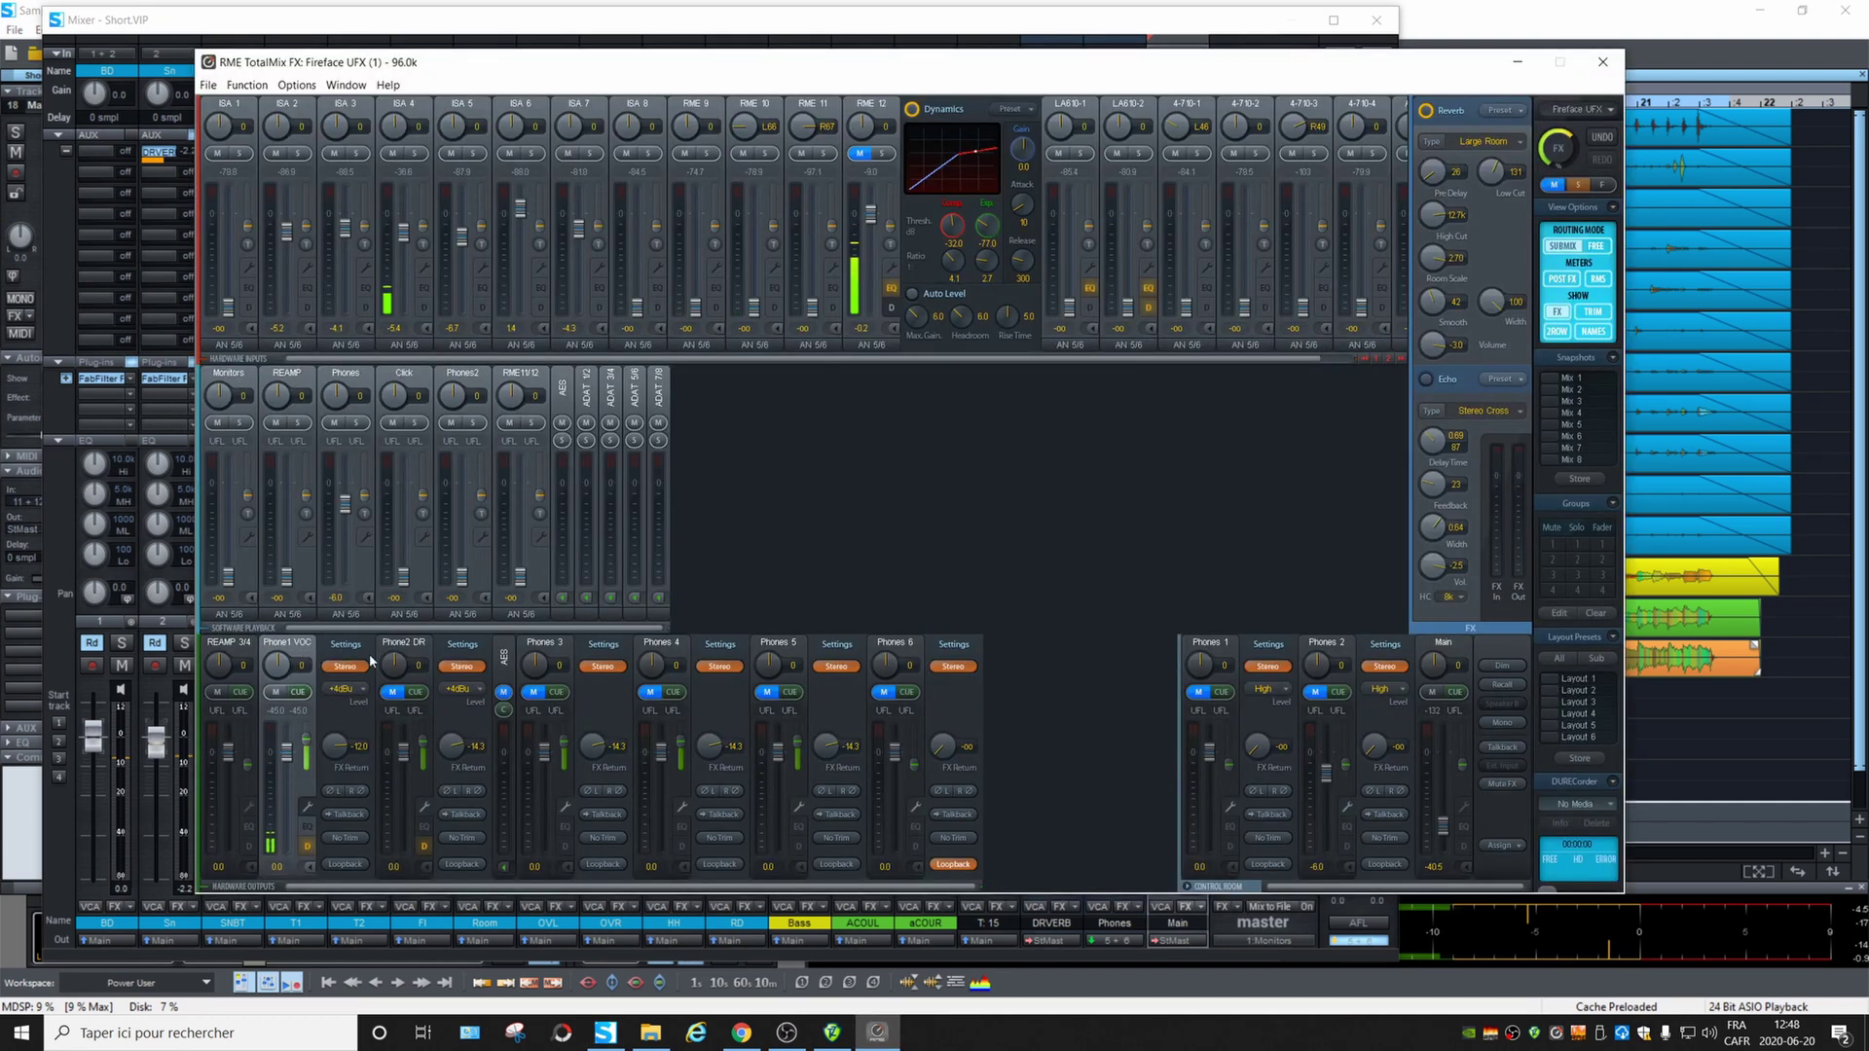
{"action": "key", "text": "Right"}
{"action": "key", "text": "Right"}
{"action": "left_click_drag", "start_coordinate": [347, 610], "coordinate": [348, 532]}
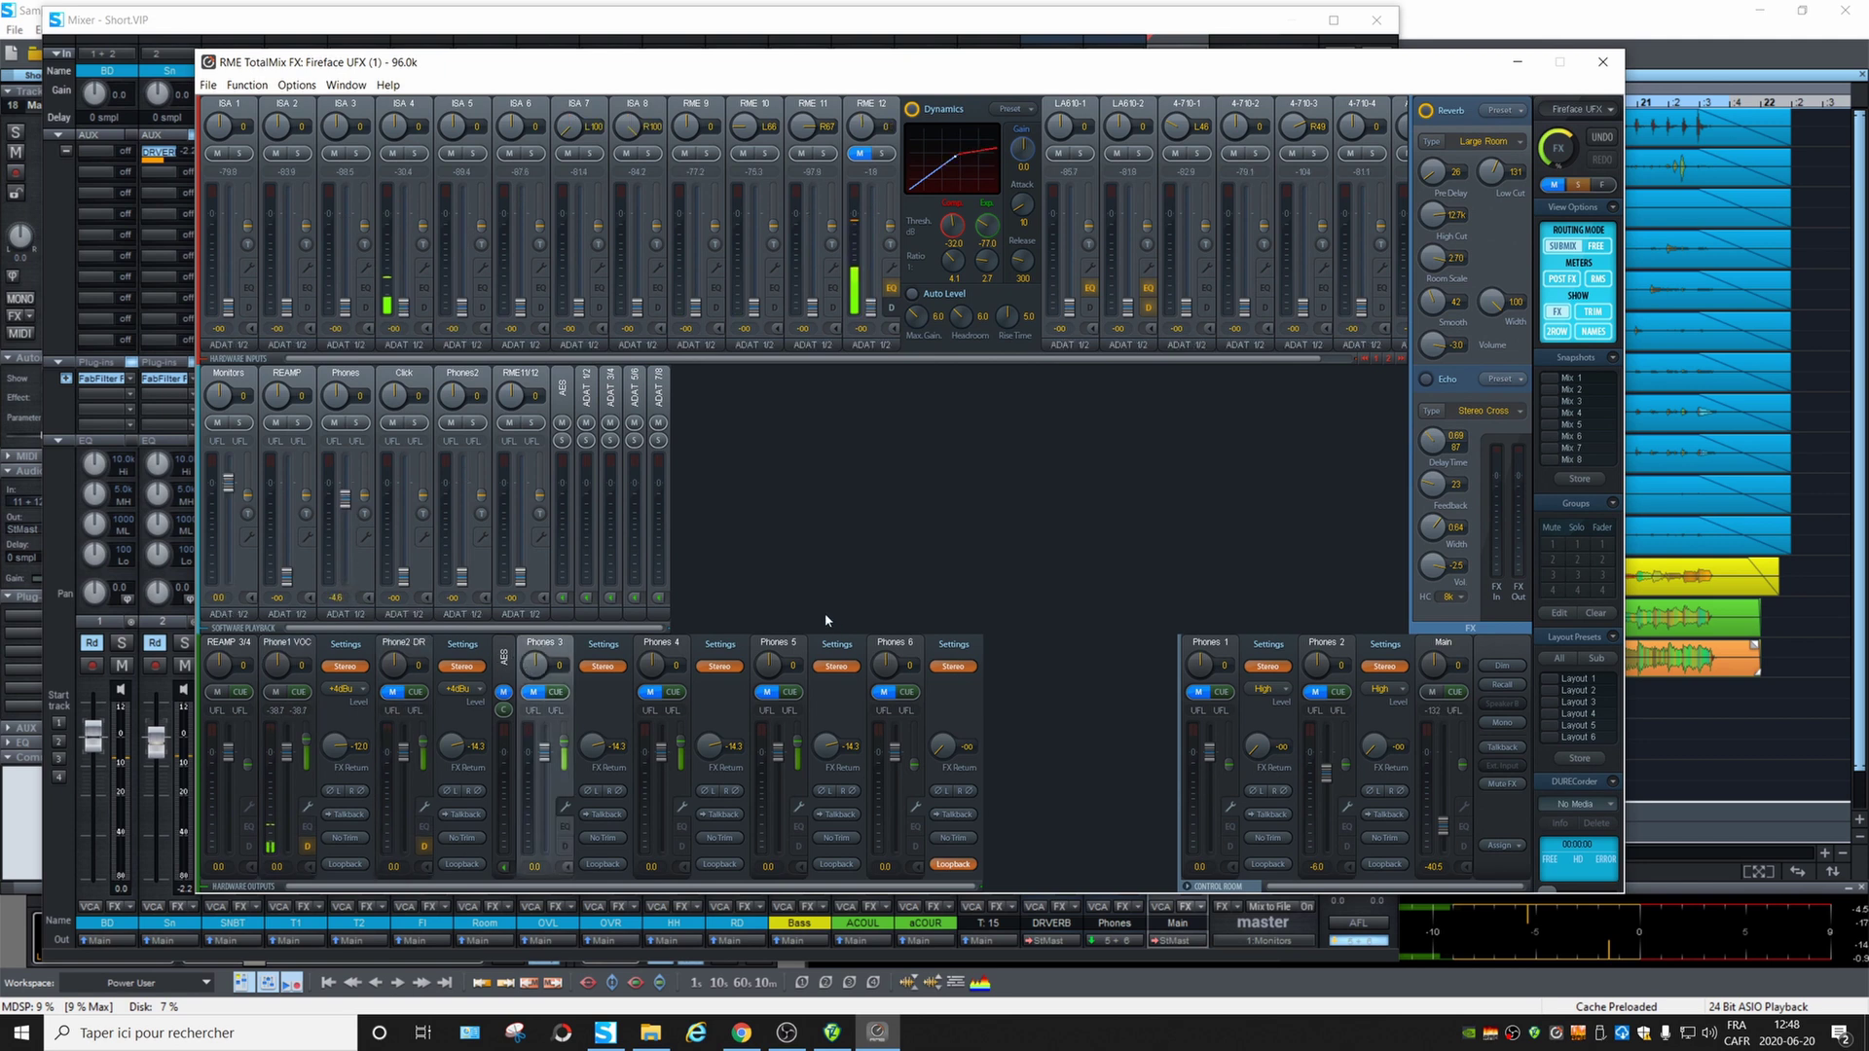
{"action": "key", "text": "Right"}
{"action": "left_click_drag", "start_coordinate": [352, 539], "coordinate": [345, 520]}
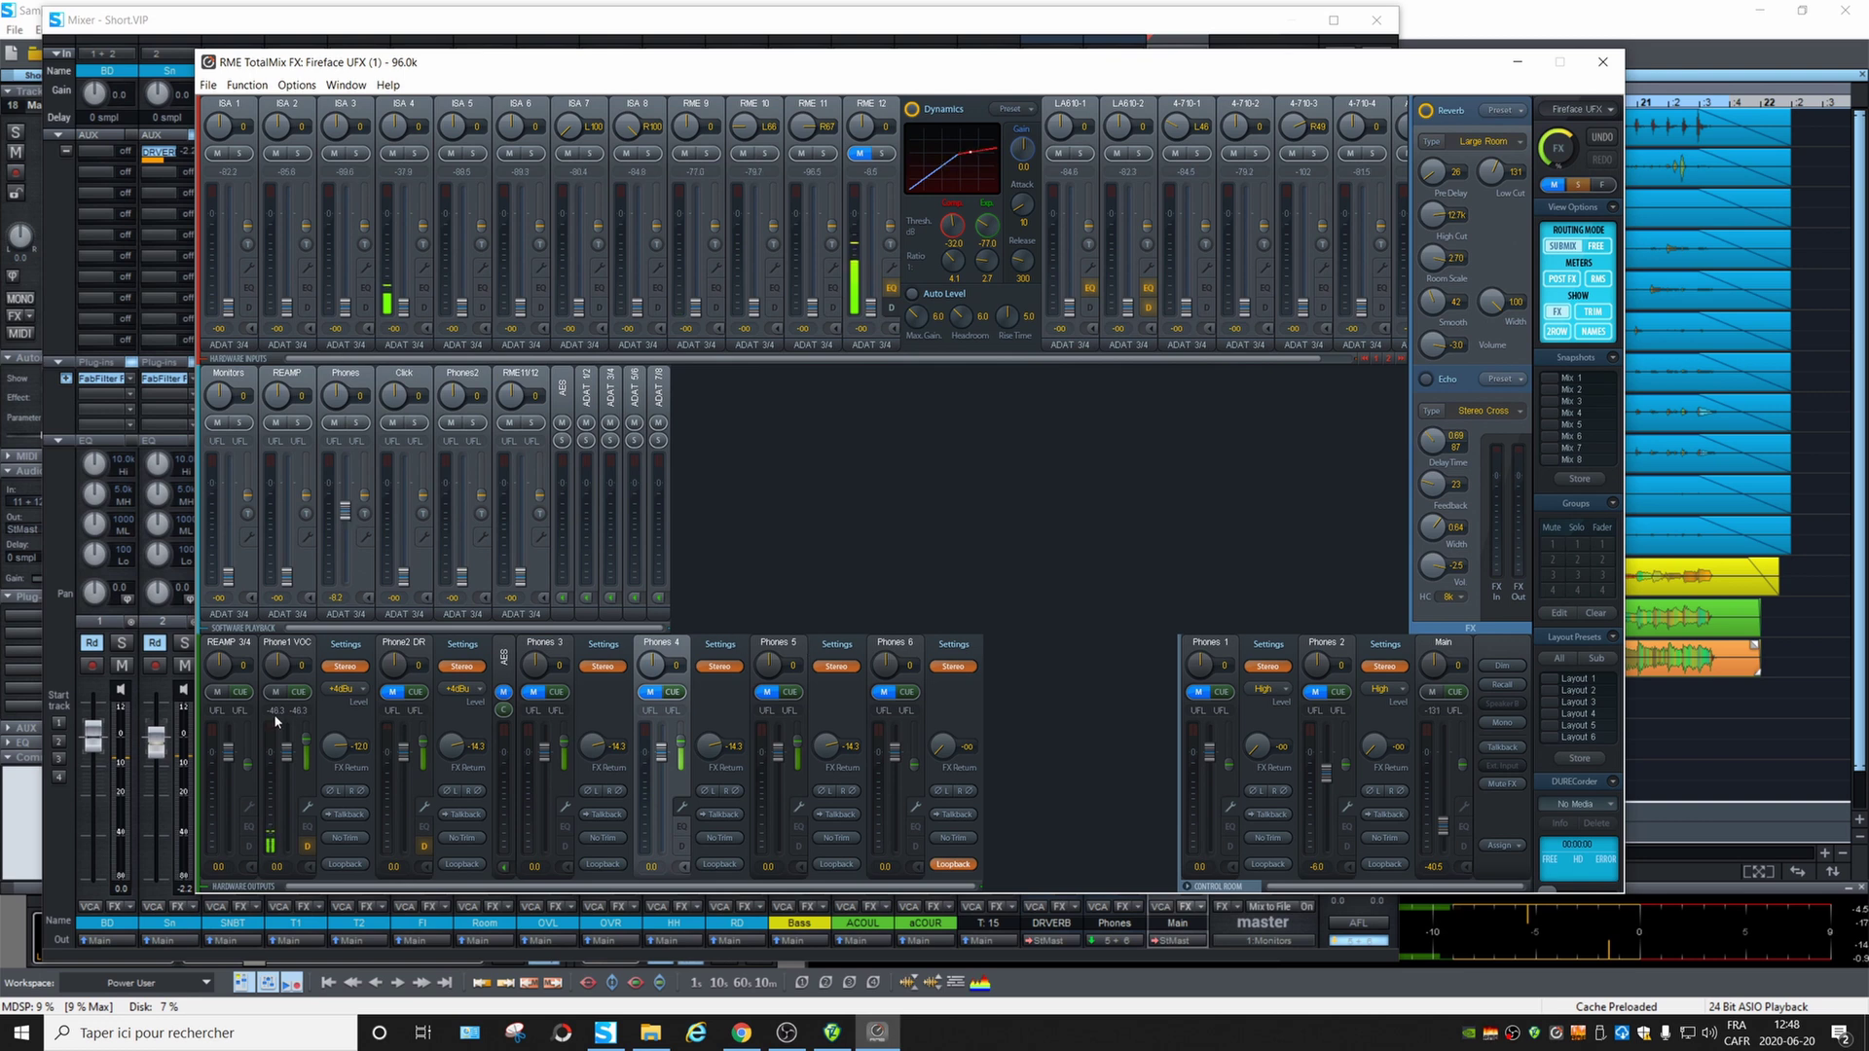
Switch to the Samplitude mixer and increase the number of aux busses to 3 in the mixer setup
{"action": "left_click", "coordinate": [1479, 28]}
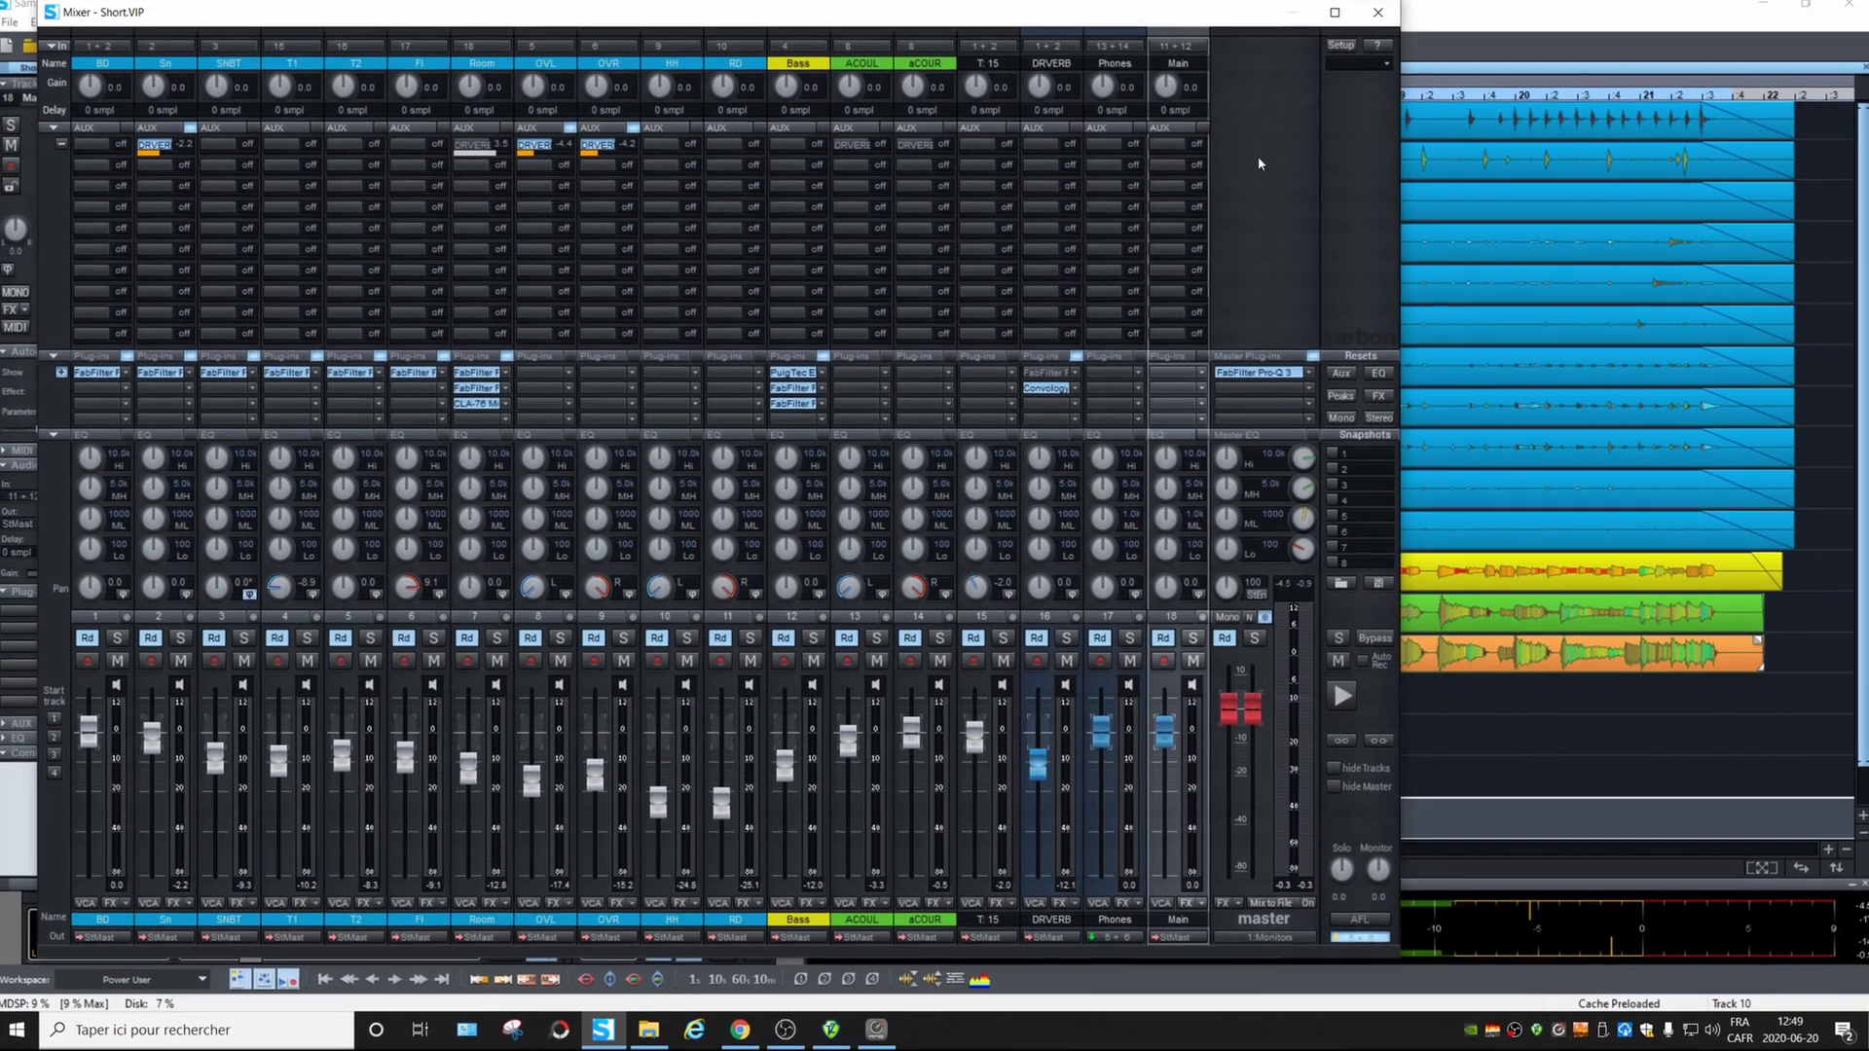
{"action": "left_click", "coordinate": [1340, 44]}
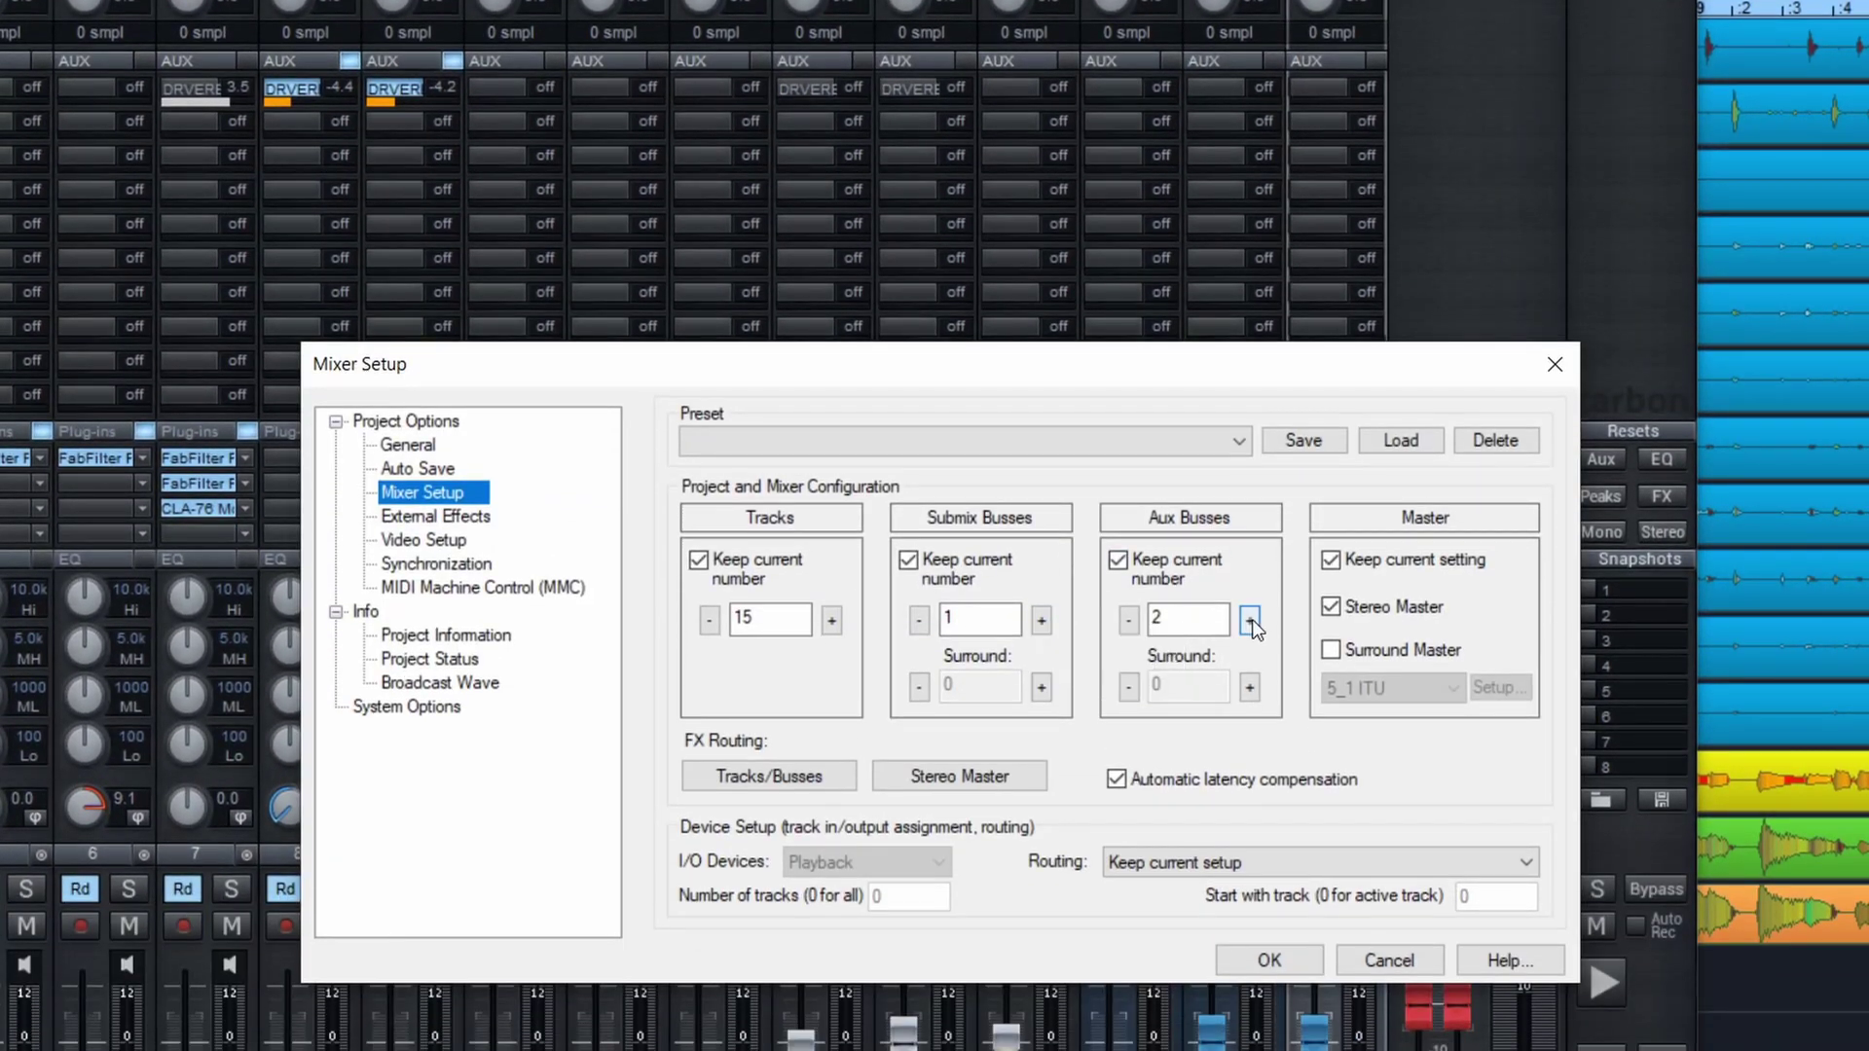
{"action": "left_click", "coordinate": [1250, 718]}
{"action": "left_click", "coordinate": [1267, 960]}
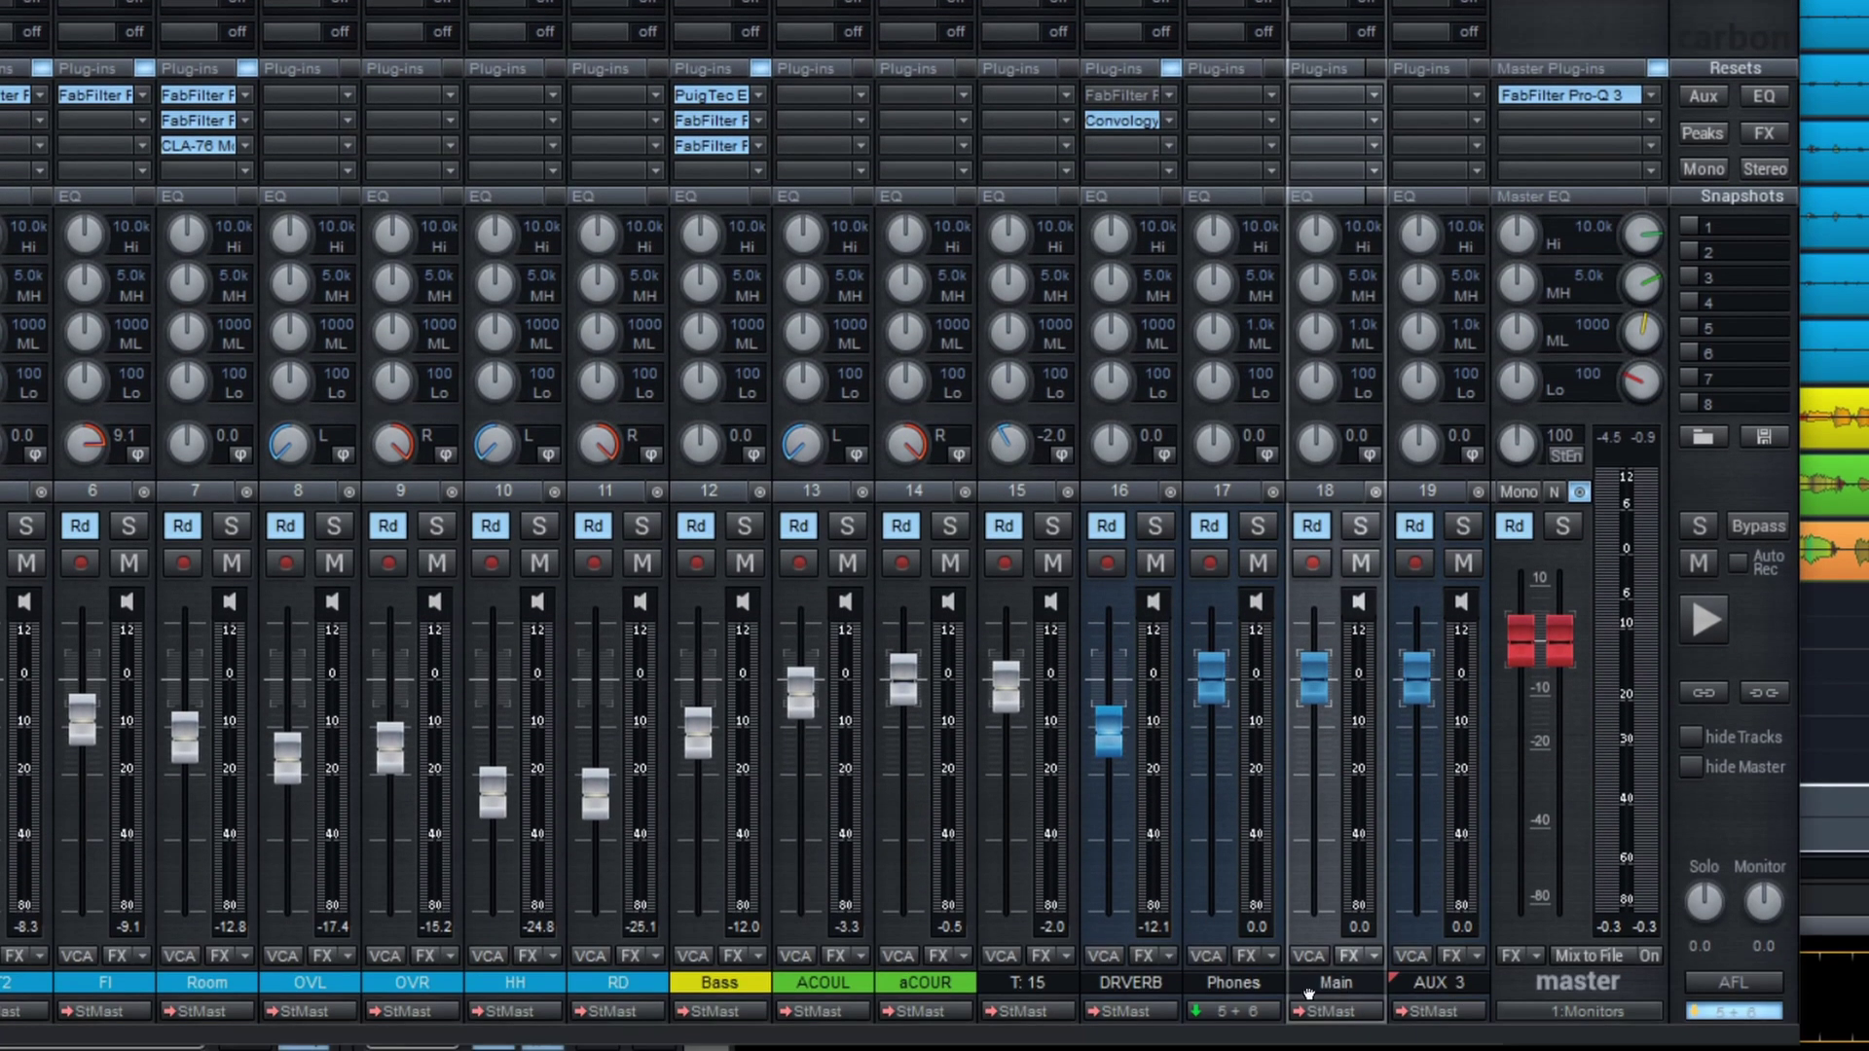
Move AUX 3 ahead of Main, renamed Phones 2, and assign it to the third aux slot of the Sn track
{"action": "left_click_drag", "start_coordinate": [1308, 993], "coordinate": [1351, 991]}
{"action": "double_click", "coordinate": [1348, 984]}
{"action": "type", "text": "Phones"}
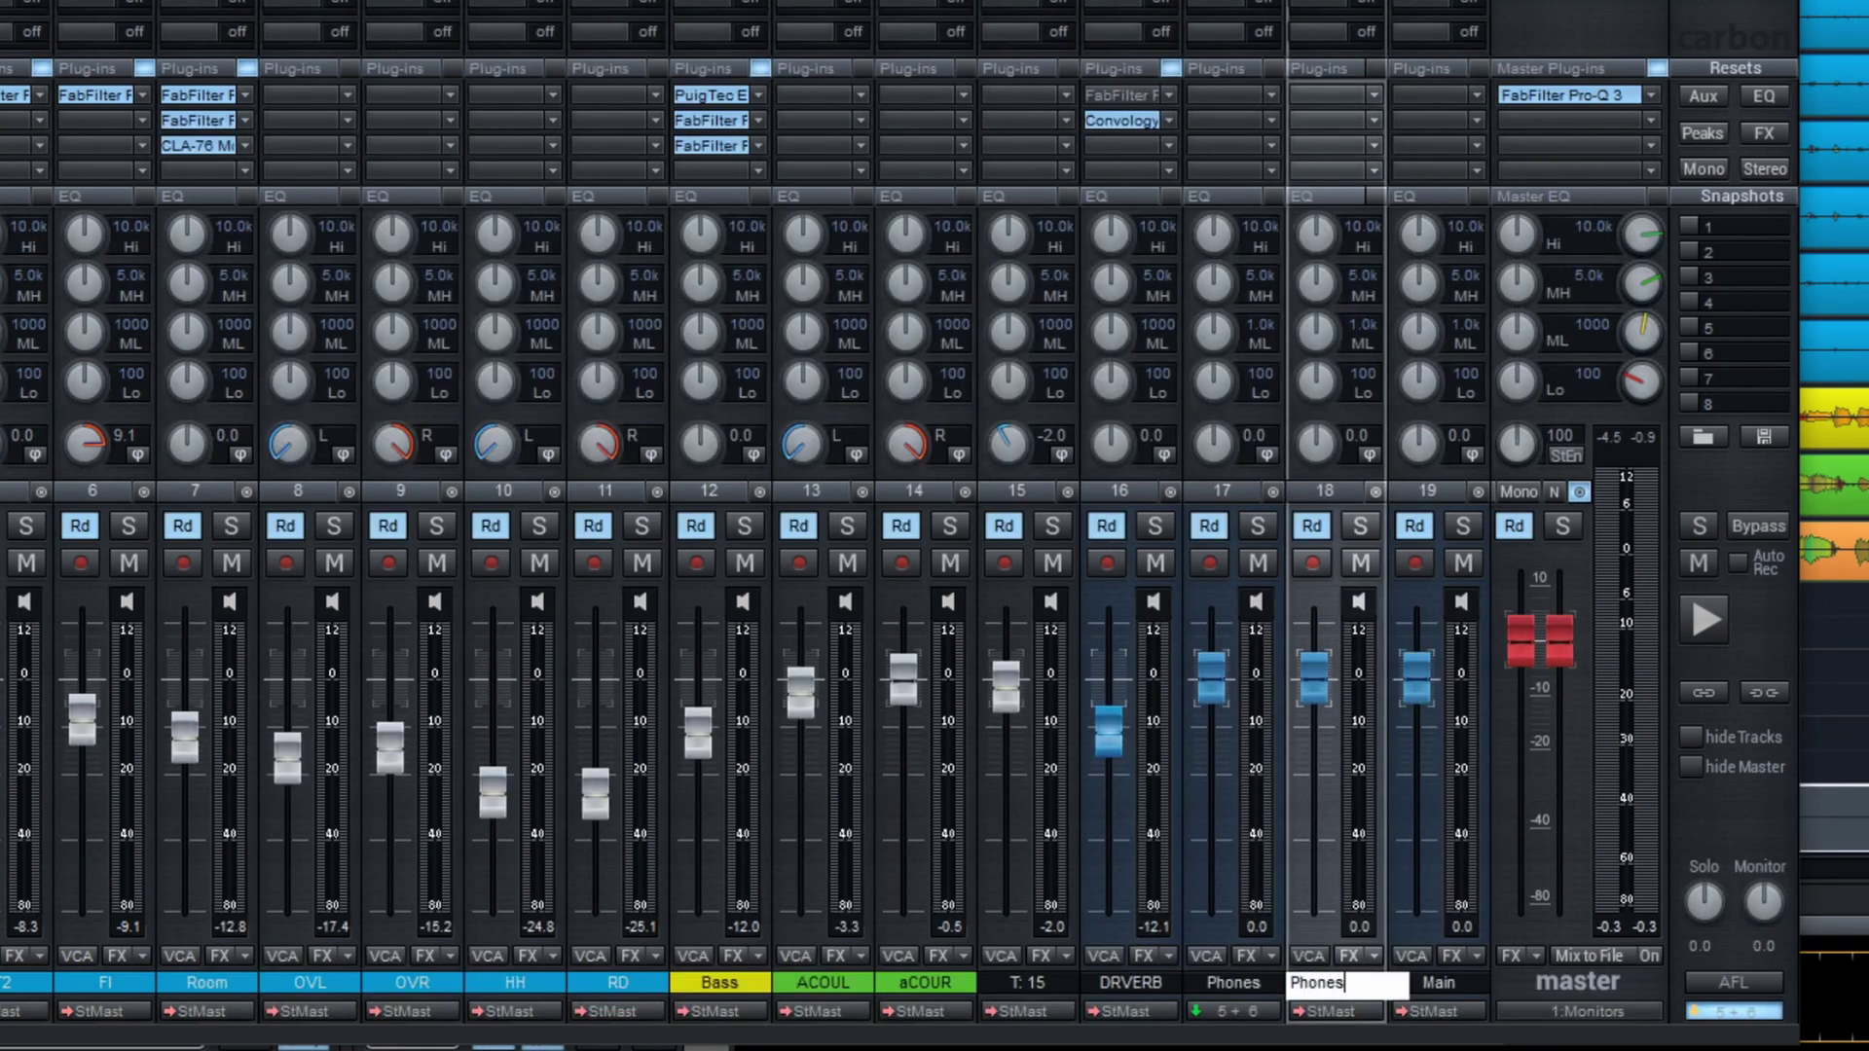
{"action": "type", "text": " 2"}
{"action": "key", "text": "Return"}
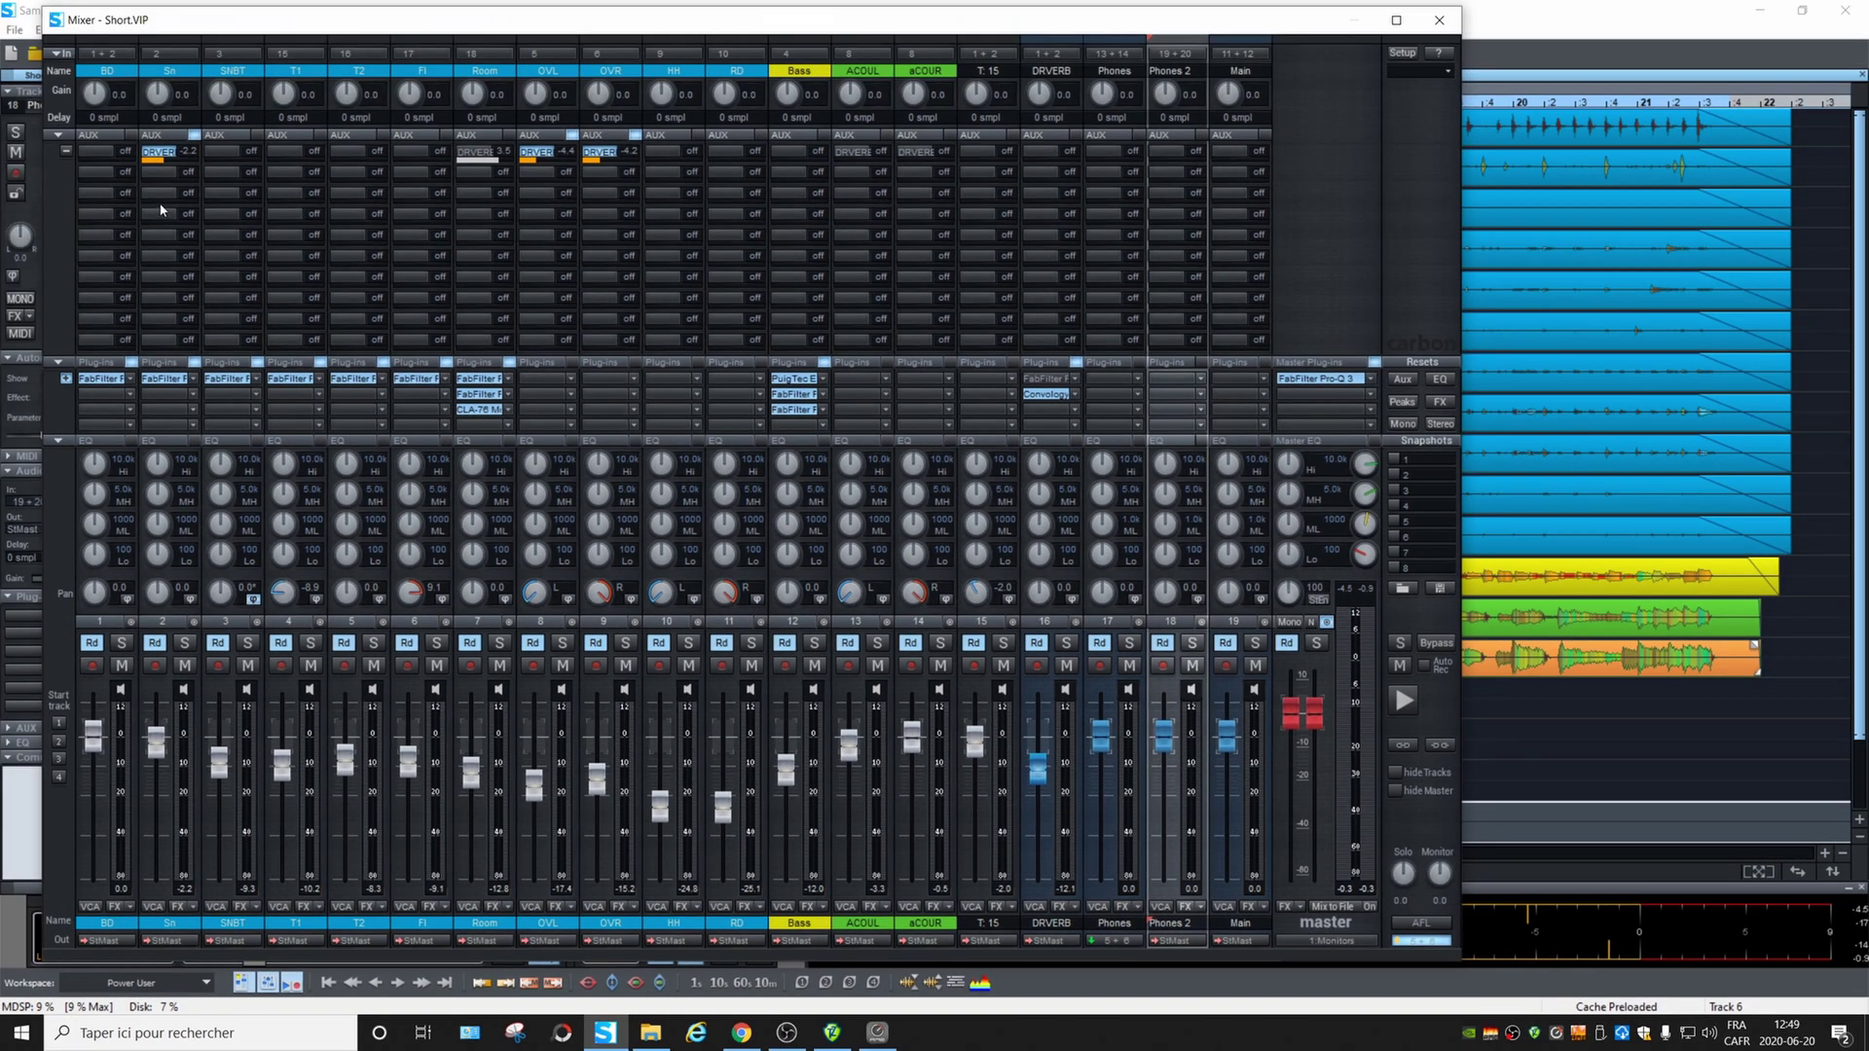
{"action": "left_click", "coordinate": [158, 193]}
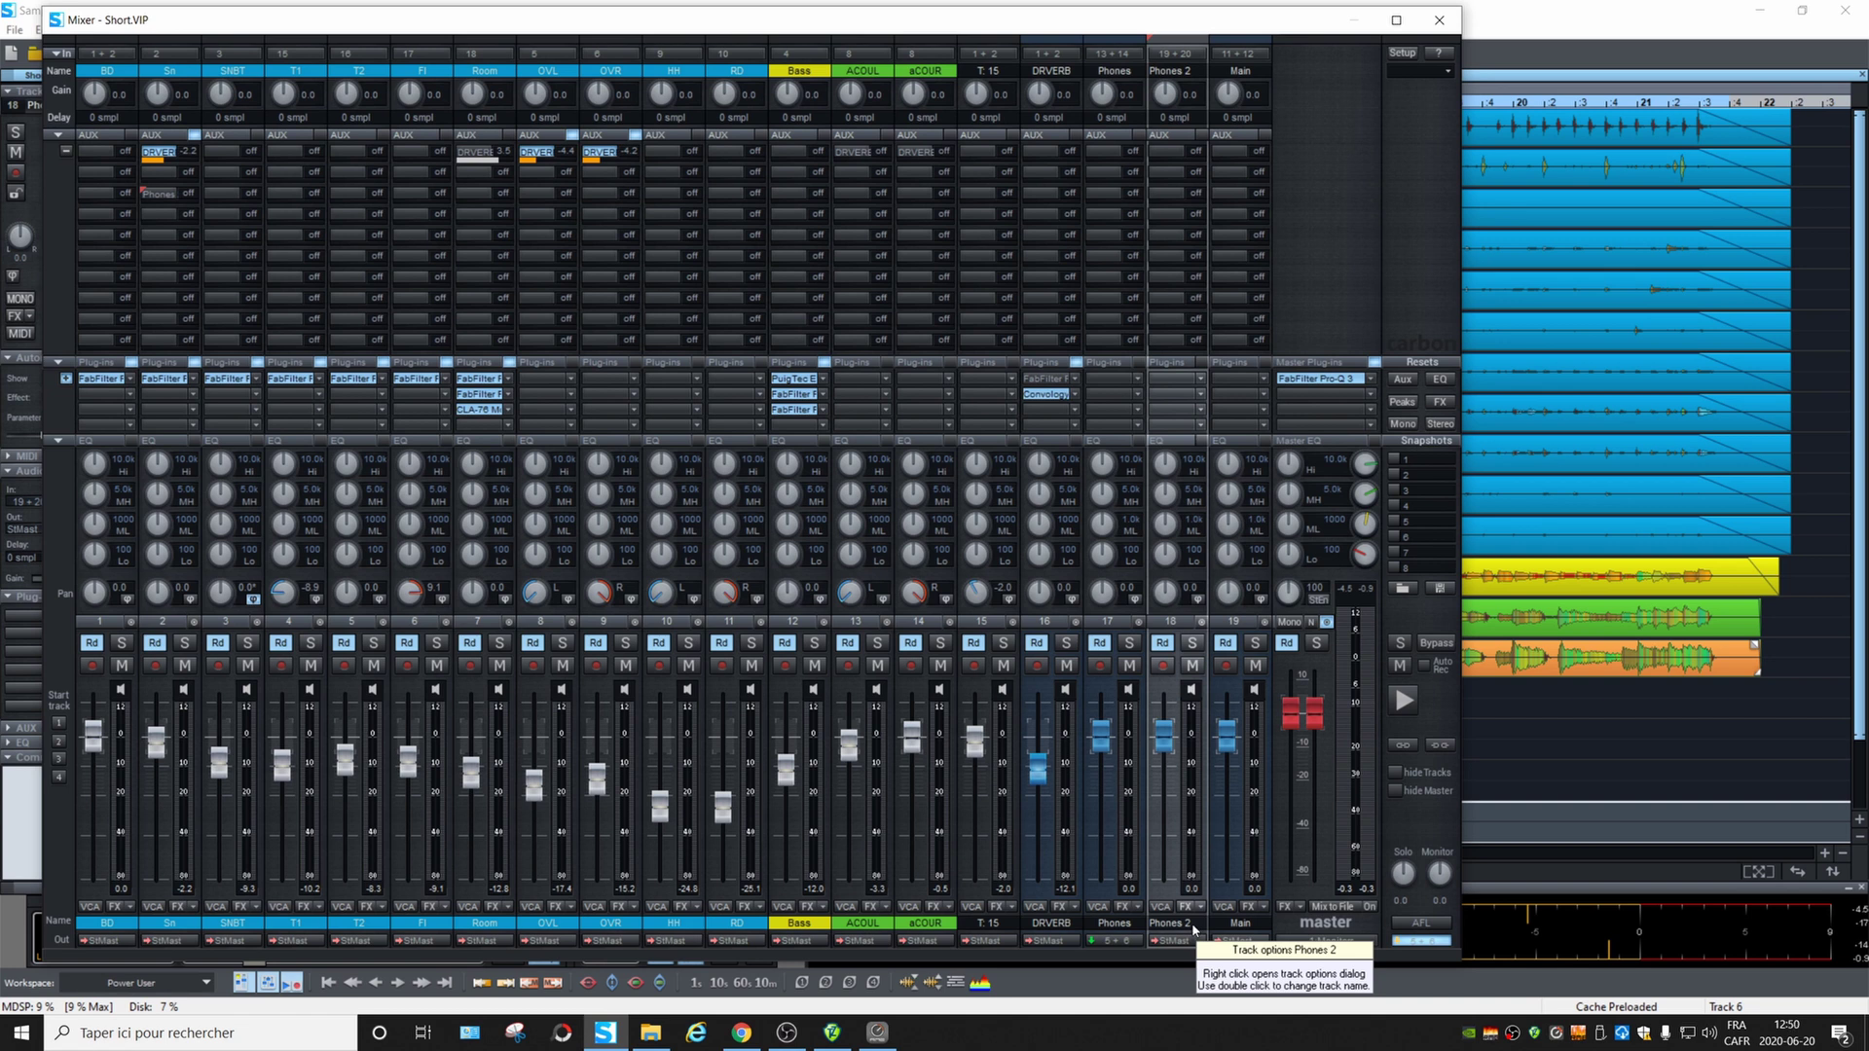
Increase the number of submix busses to 3 in the mixer setup
{"action": "left_click", "coordinate": [1404, 55]}
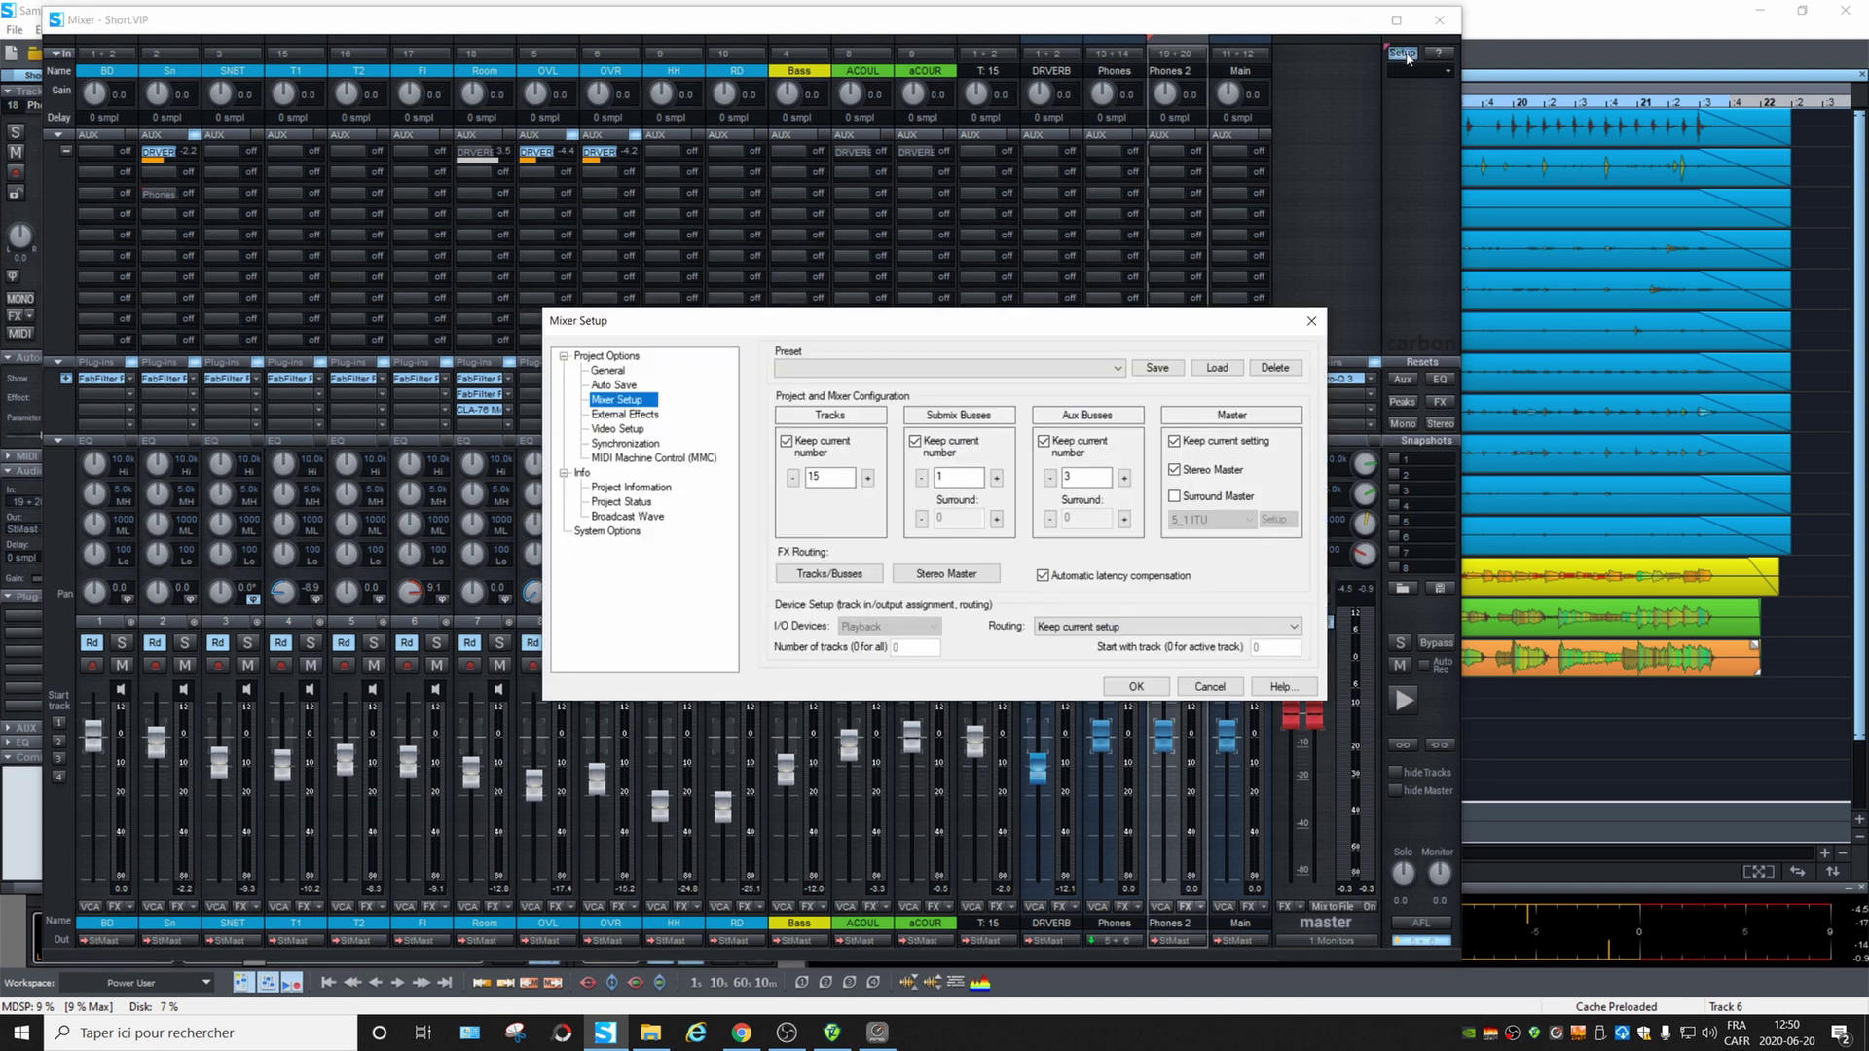
{"action": "left_click", "coordinate": [997, 478]}
{"action": "left_click", "coordinate": [1136, 687]}
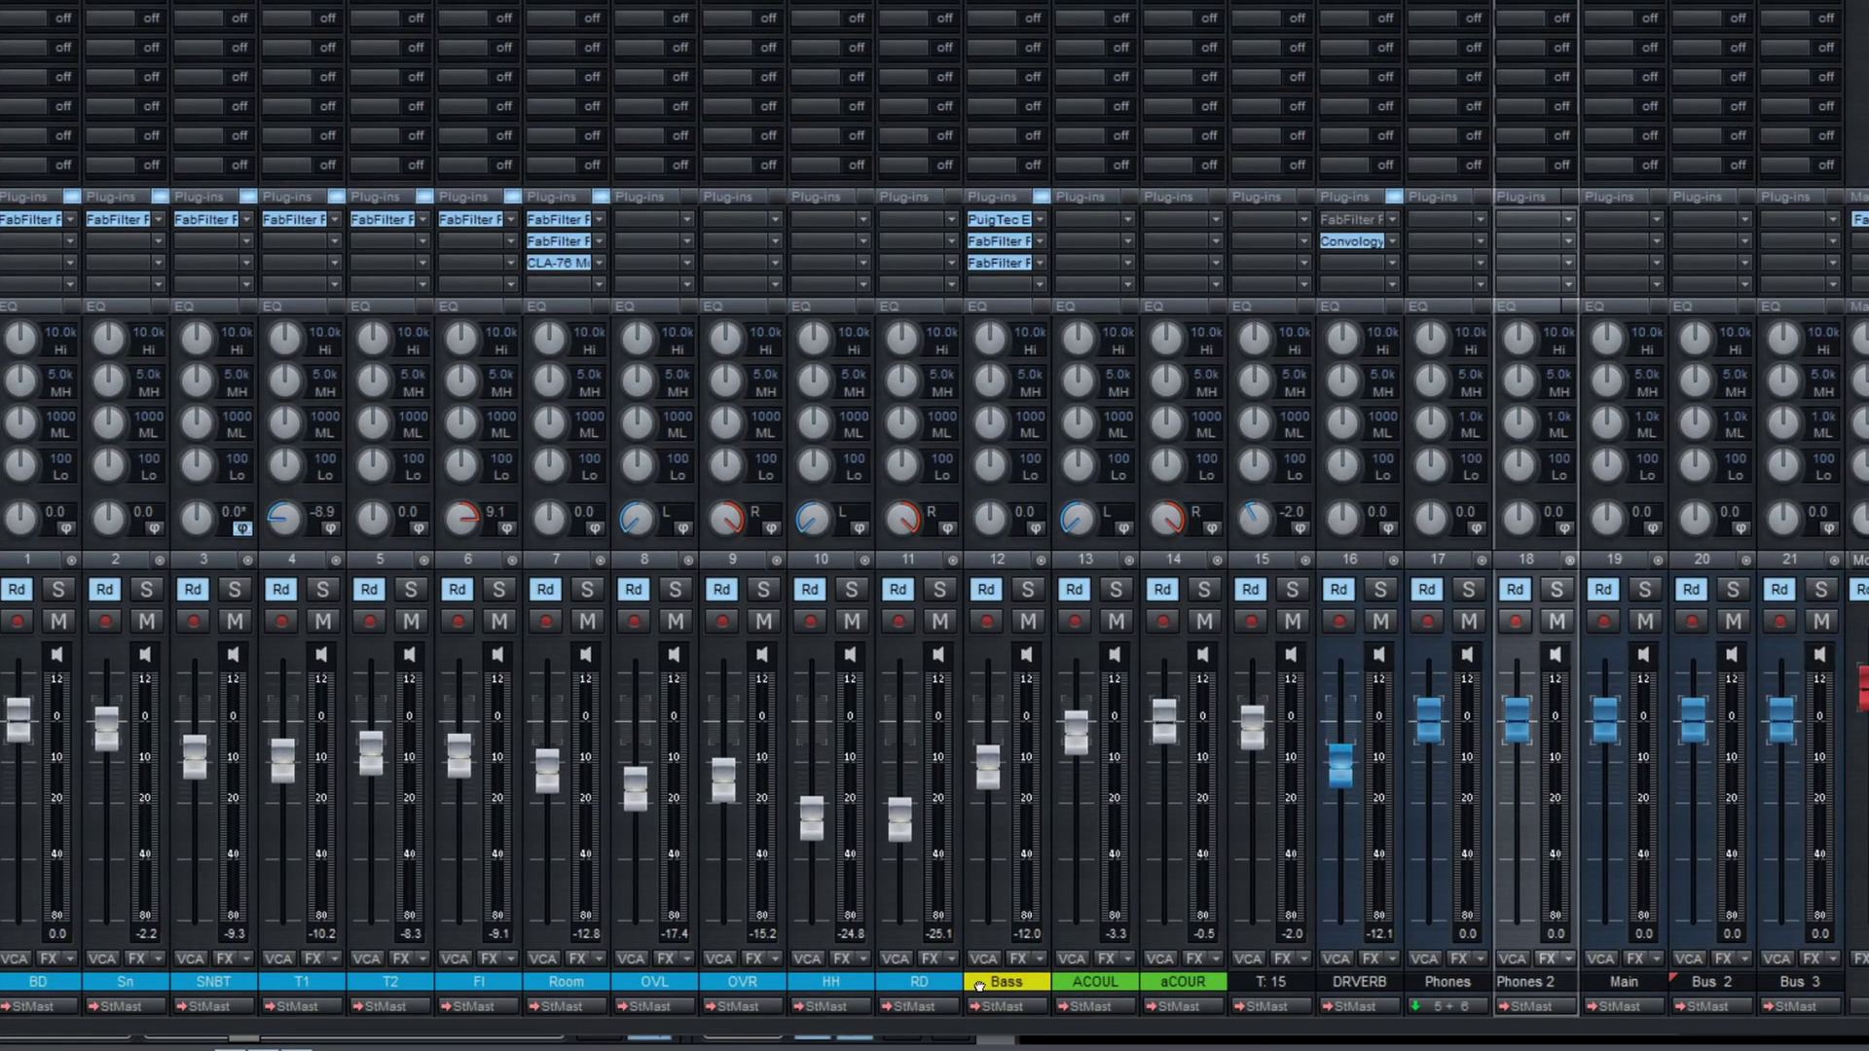
Move Bus 2 after the RD track and Bus 3 after aCOUR, renaming them DRUMS and GUITARS
{"action": "left_click_drag", "start_coordinate": [1691, 997], "coordinate": [1331, 991]}
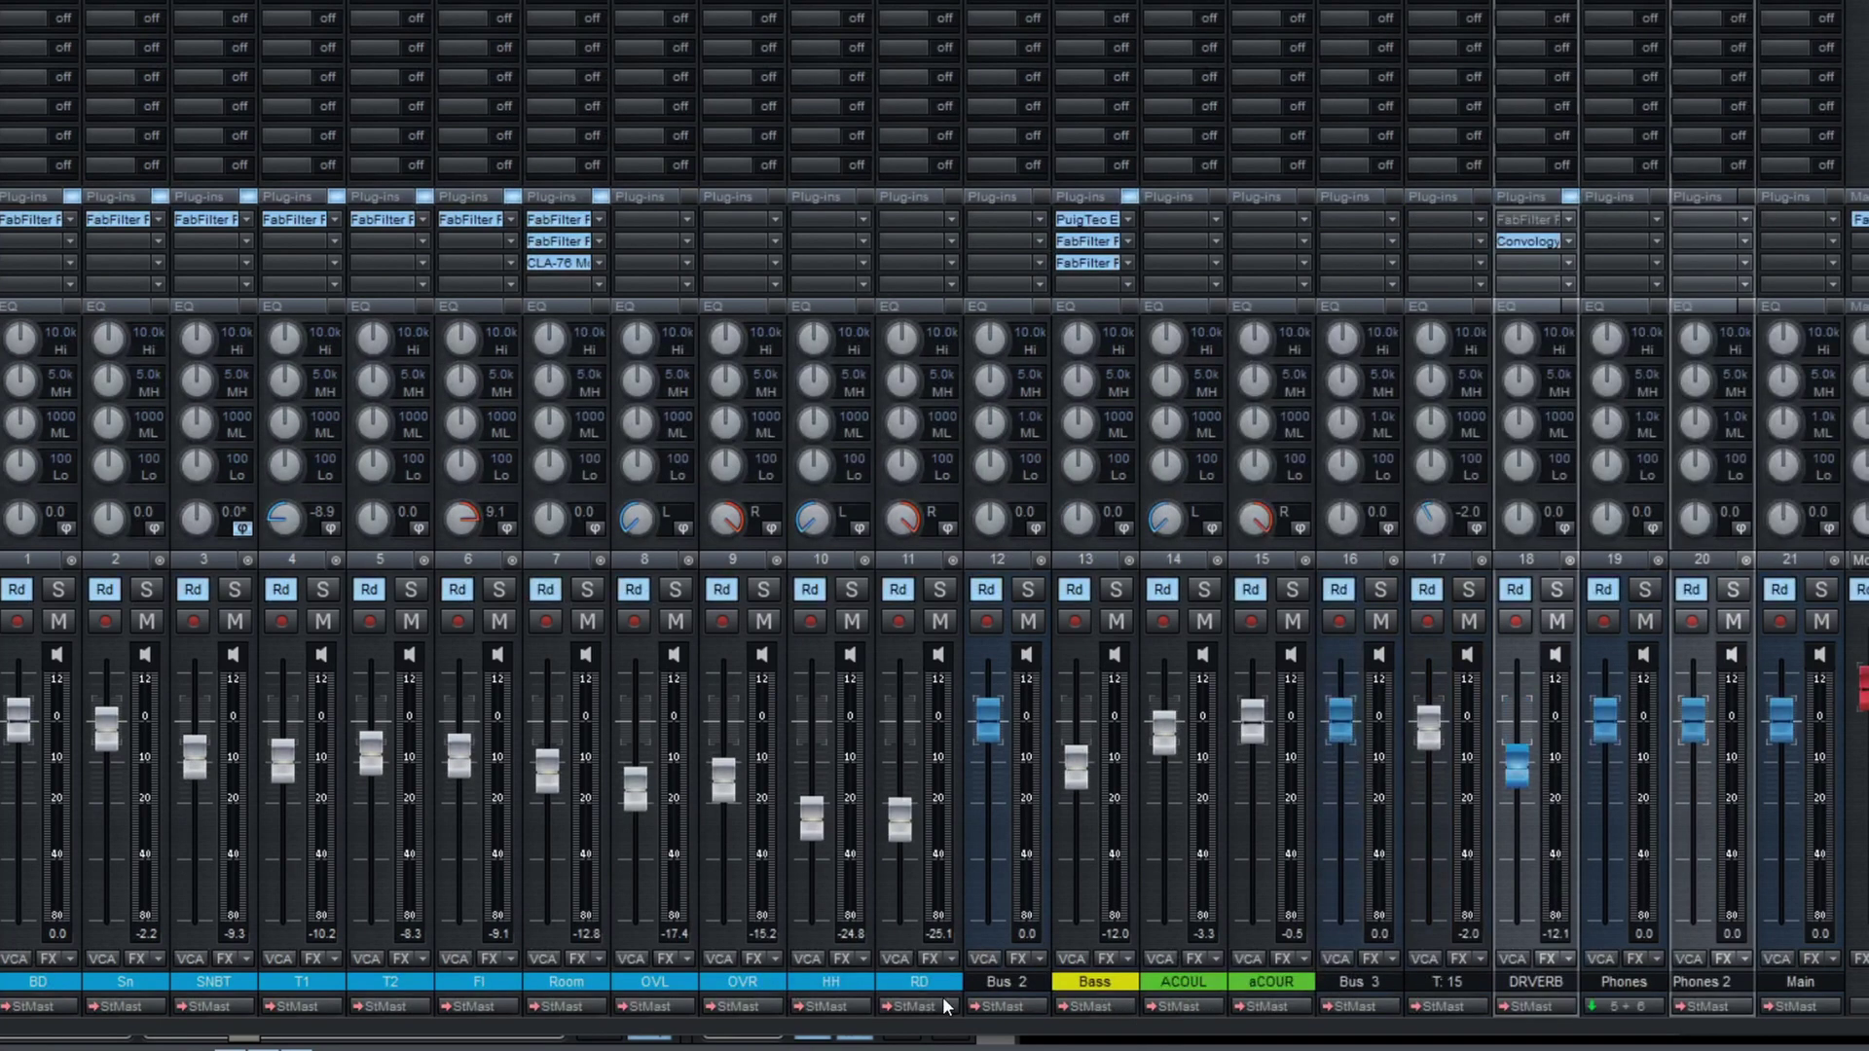
{"action": "double_click", "coordinate": [1002, 979]}
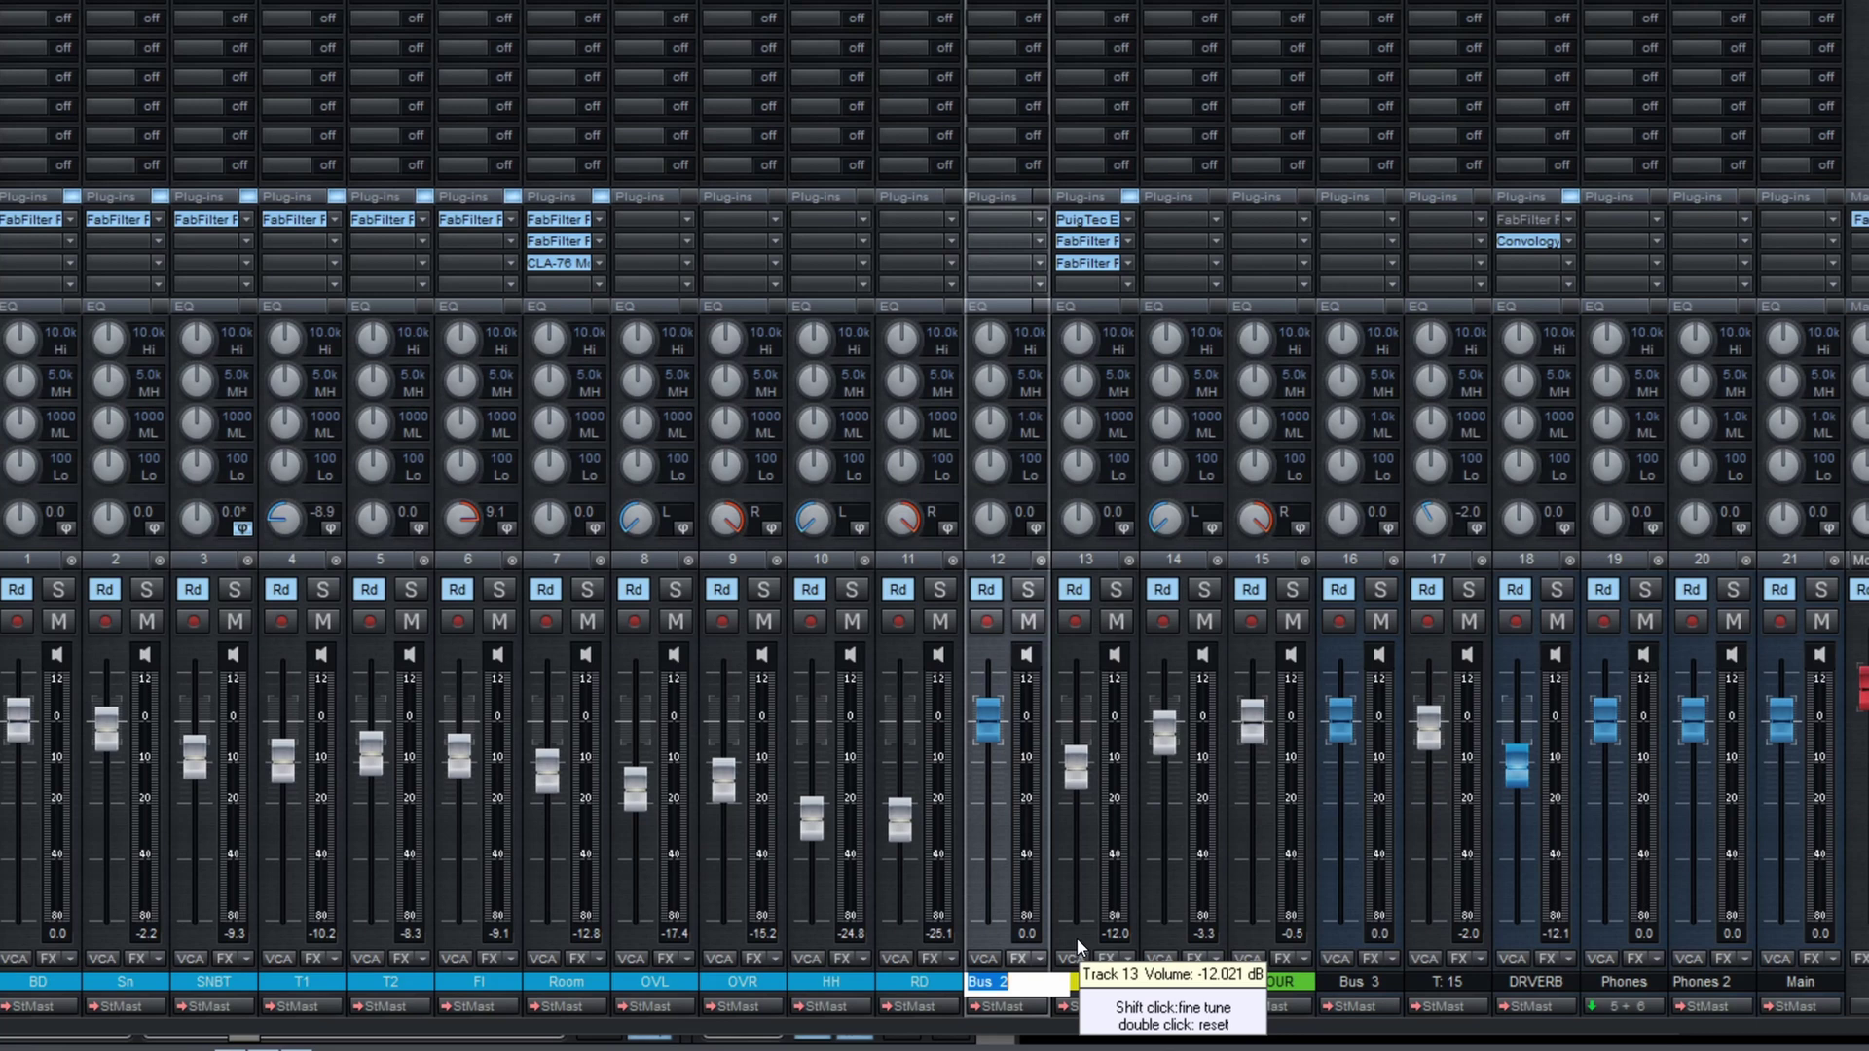
{"action": "type", "text": "DRUMS"}
{"action": "key", "text": "Return"}
{"action": "left_click_drag", "start_coordinate": [1375, 978], "coordinate": [1351, 981]}
{"action": "double_click", "coordinate": [1352, 981]}
{"action": "type", "text": "GUITARS"}
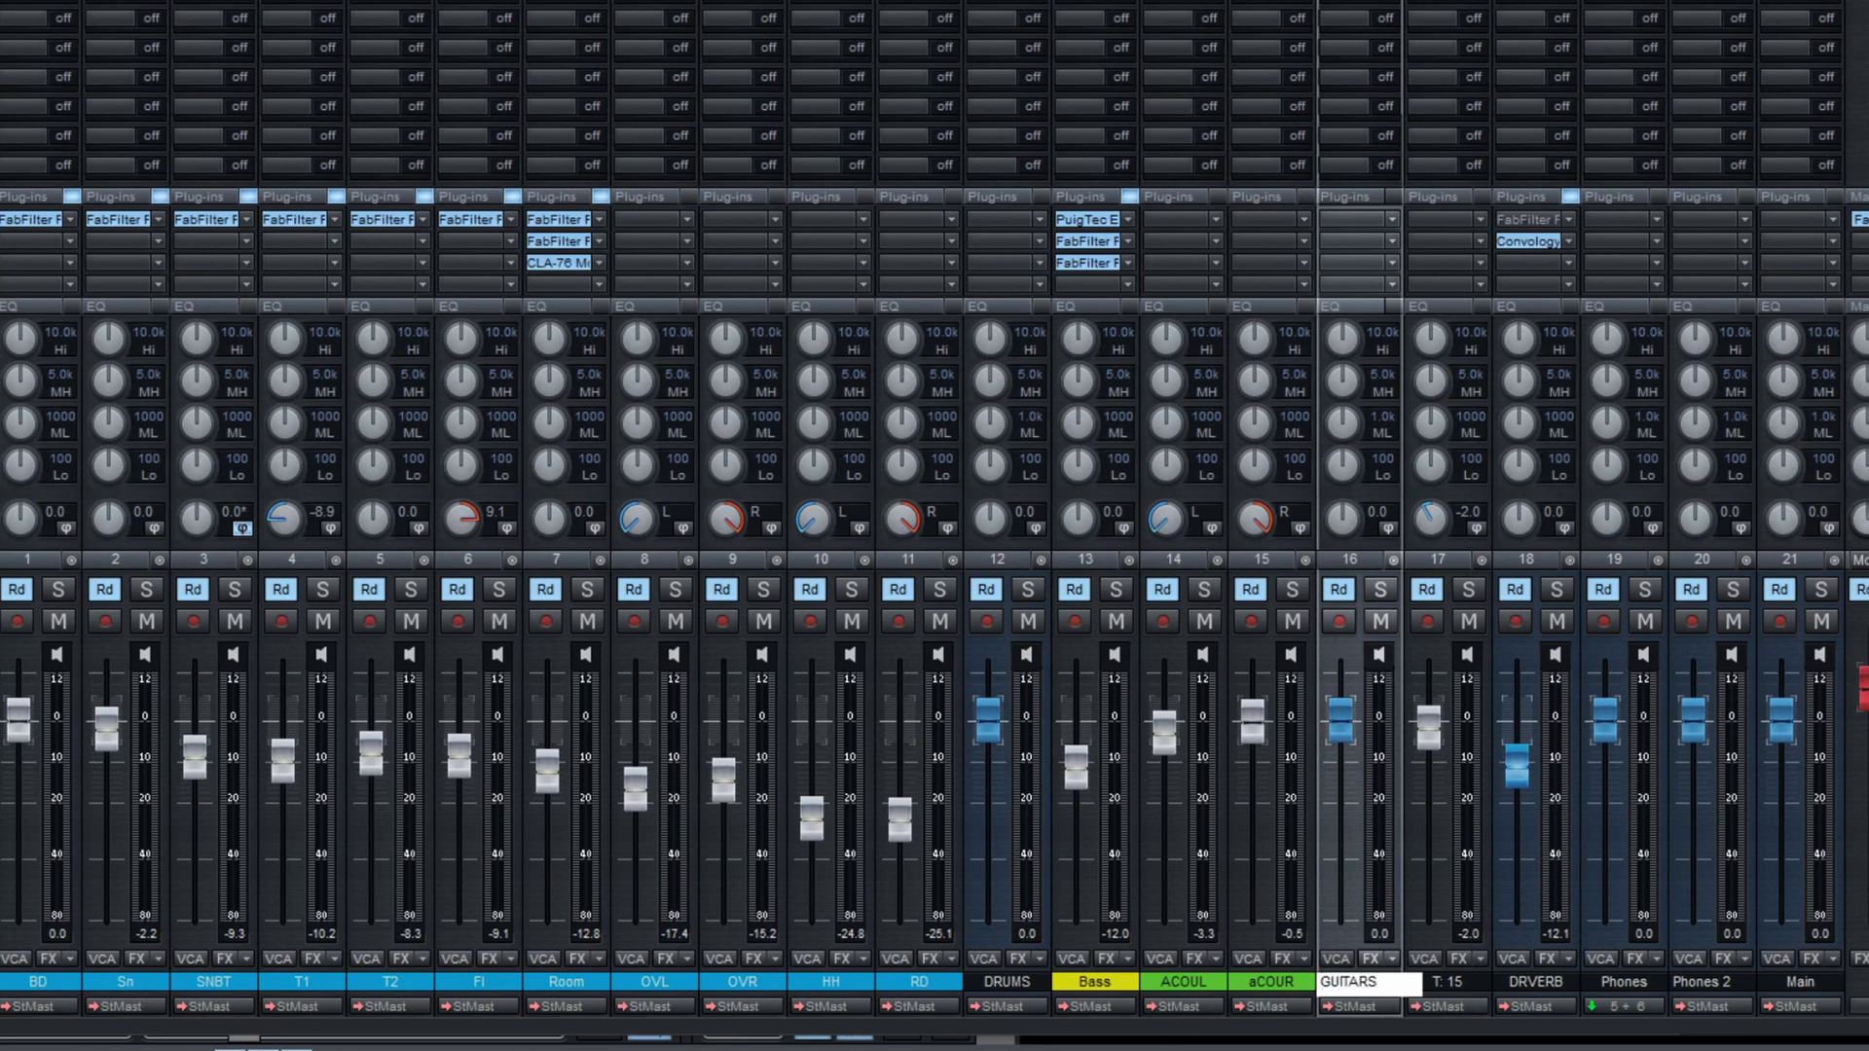
Set the track color of the DRUMS, GUITARS and Main submix busses to red
{"action": "right_click", "coordinate": [995, 983]}
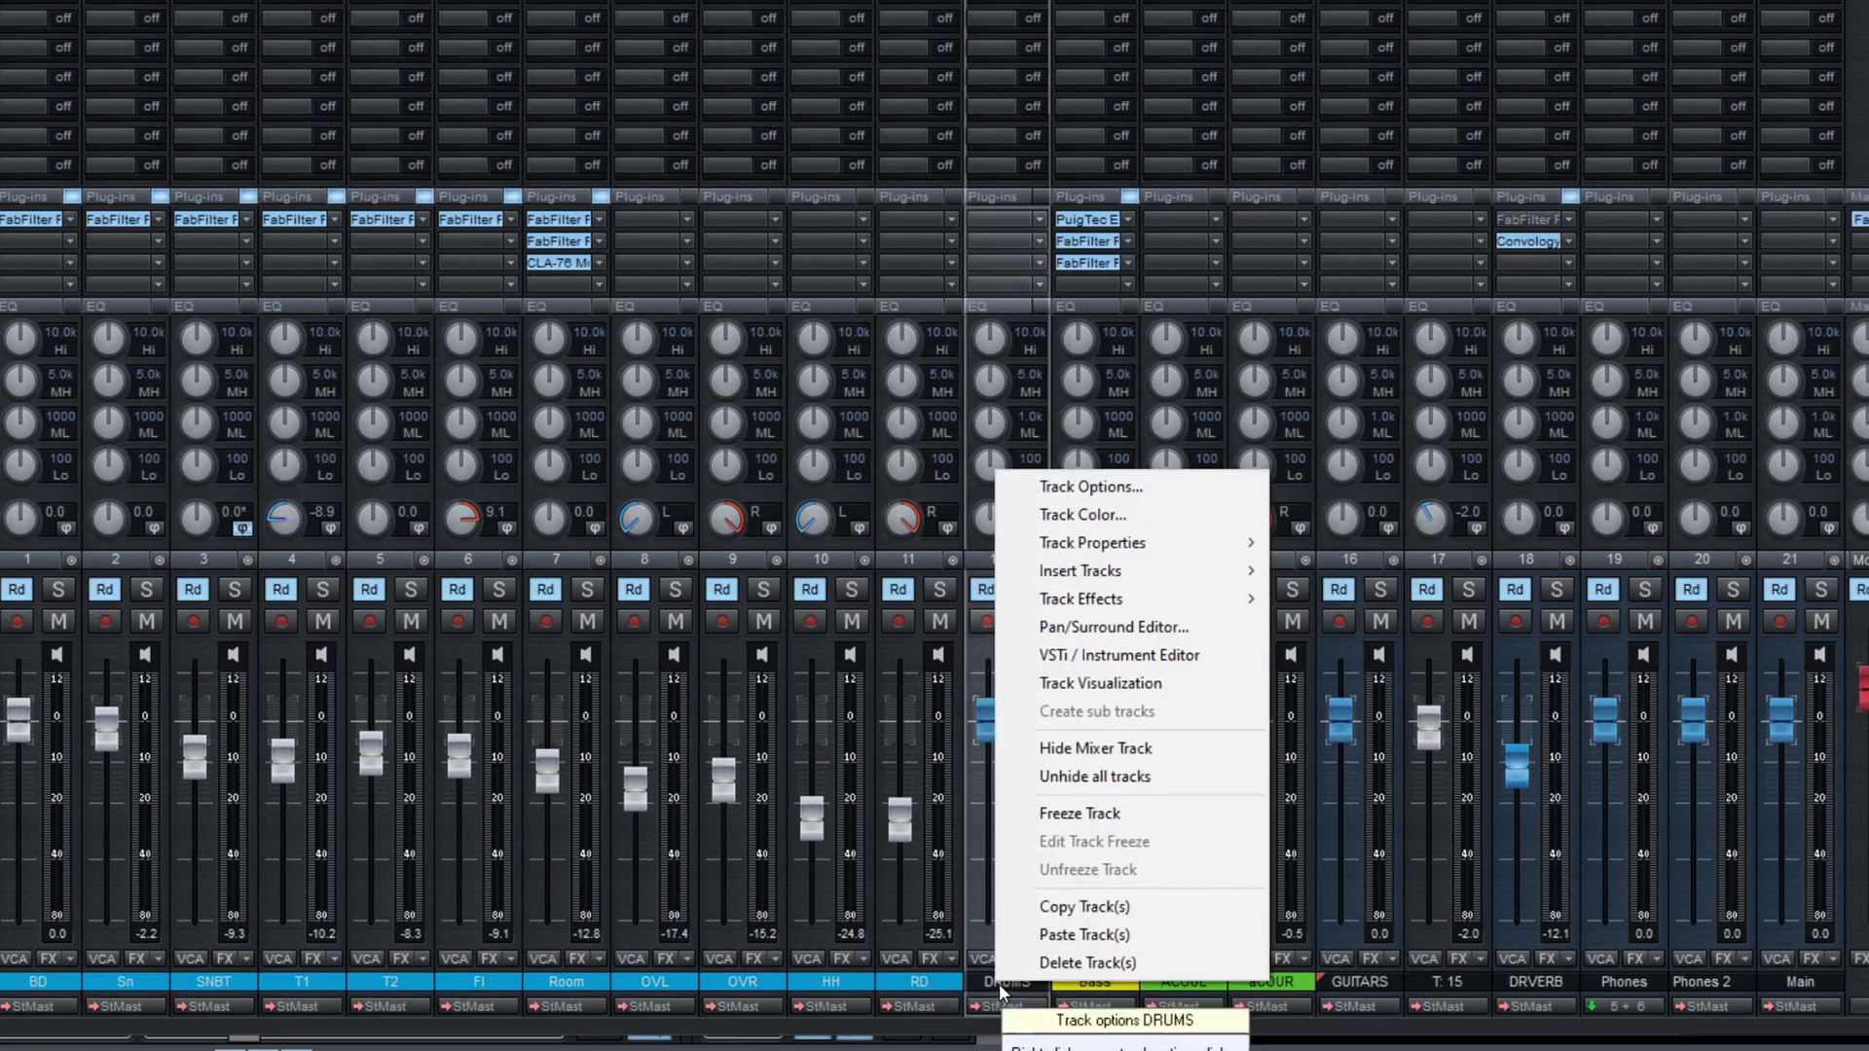
{"action": "left_click", "coordinate": [1113, 511]}
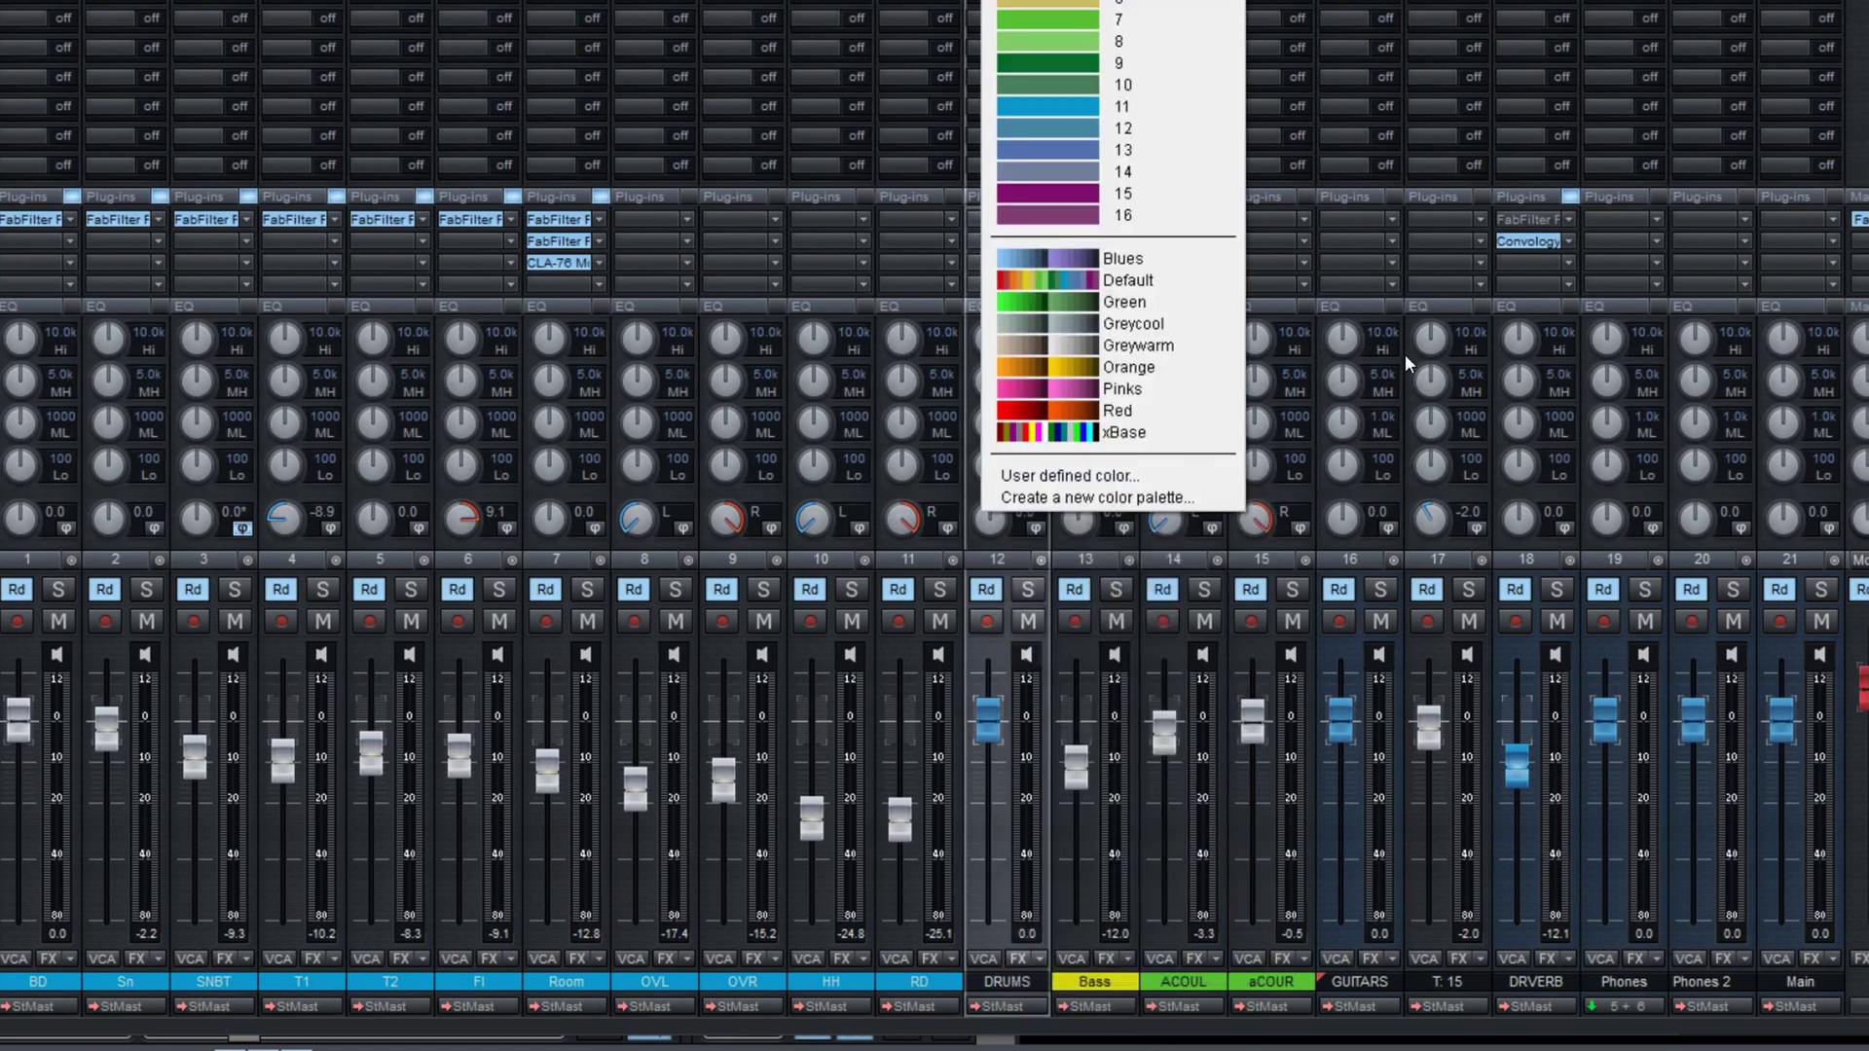
{"action": "left_click", "coordinate": [1116, 410]}
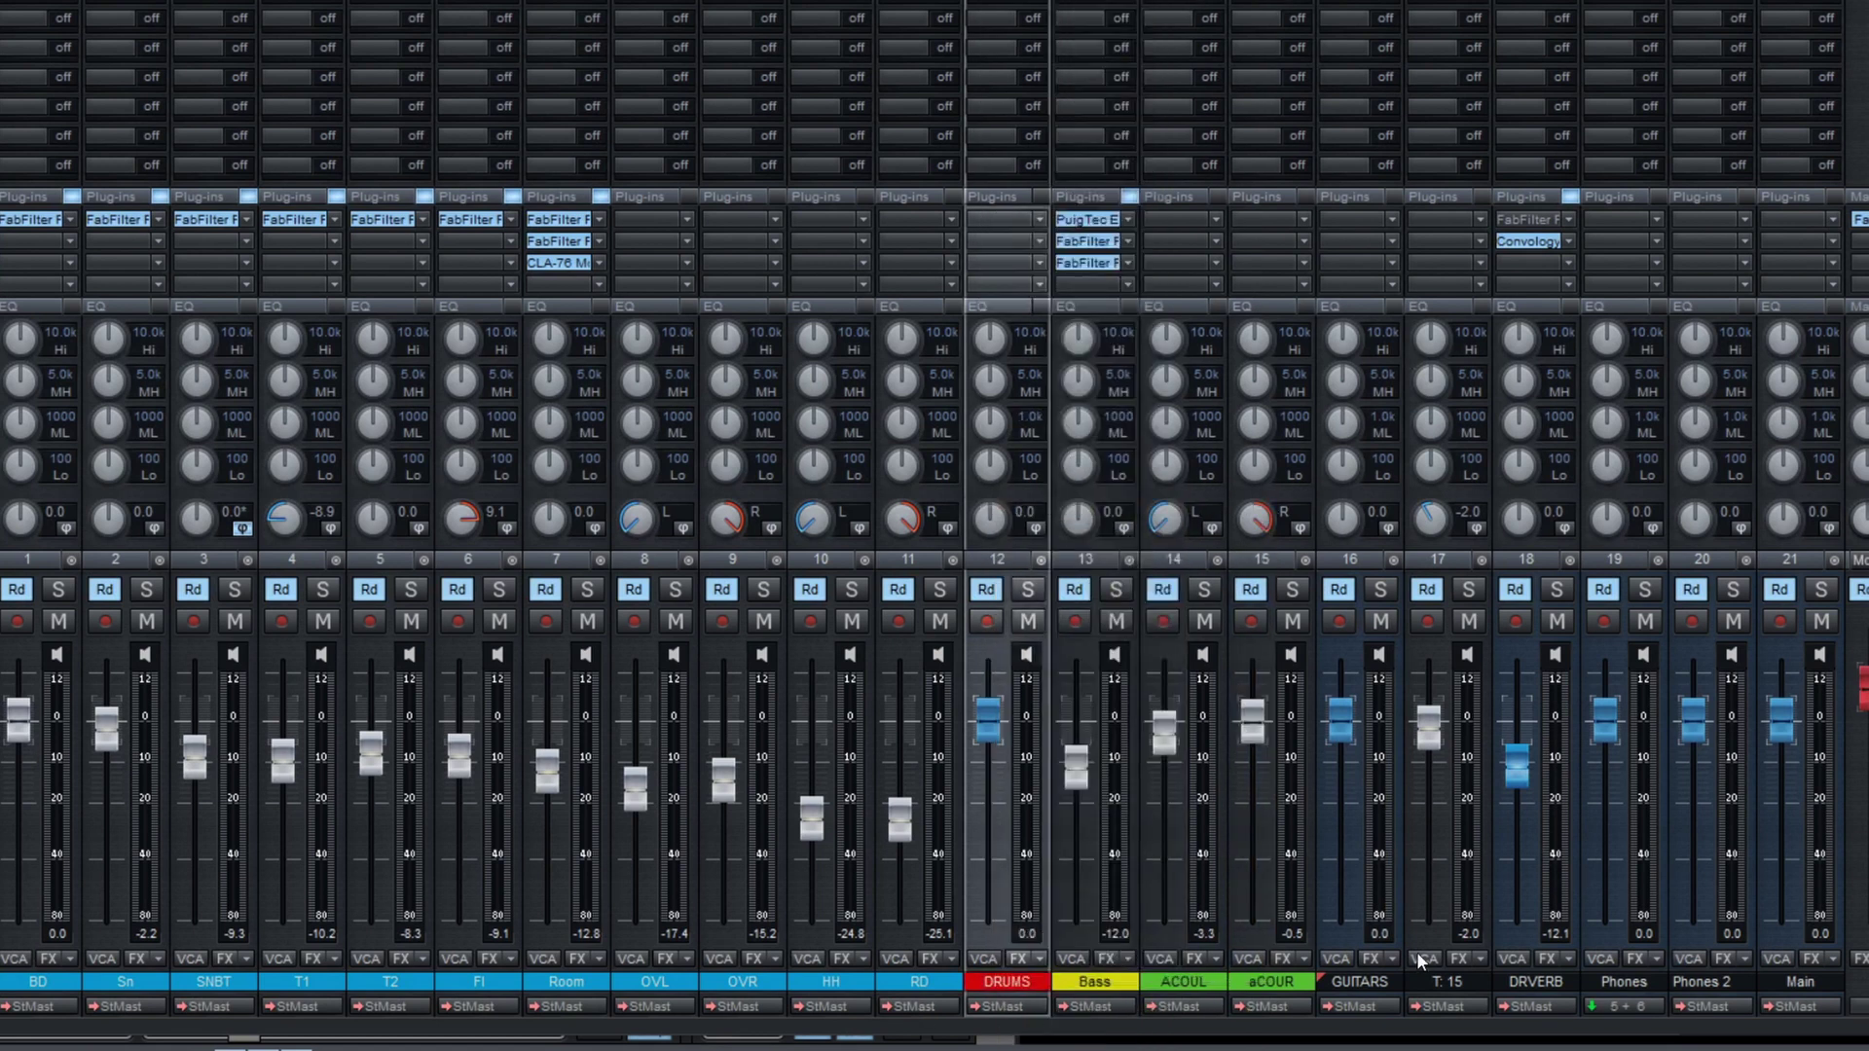
{"action": "right_click", "coordinate": [1359, 981]}
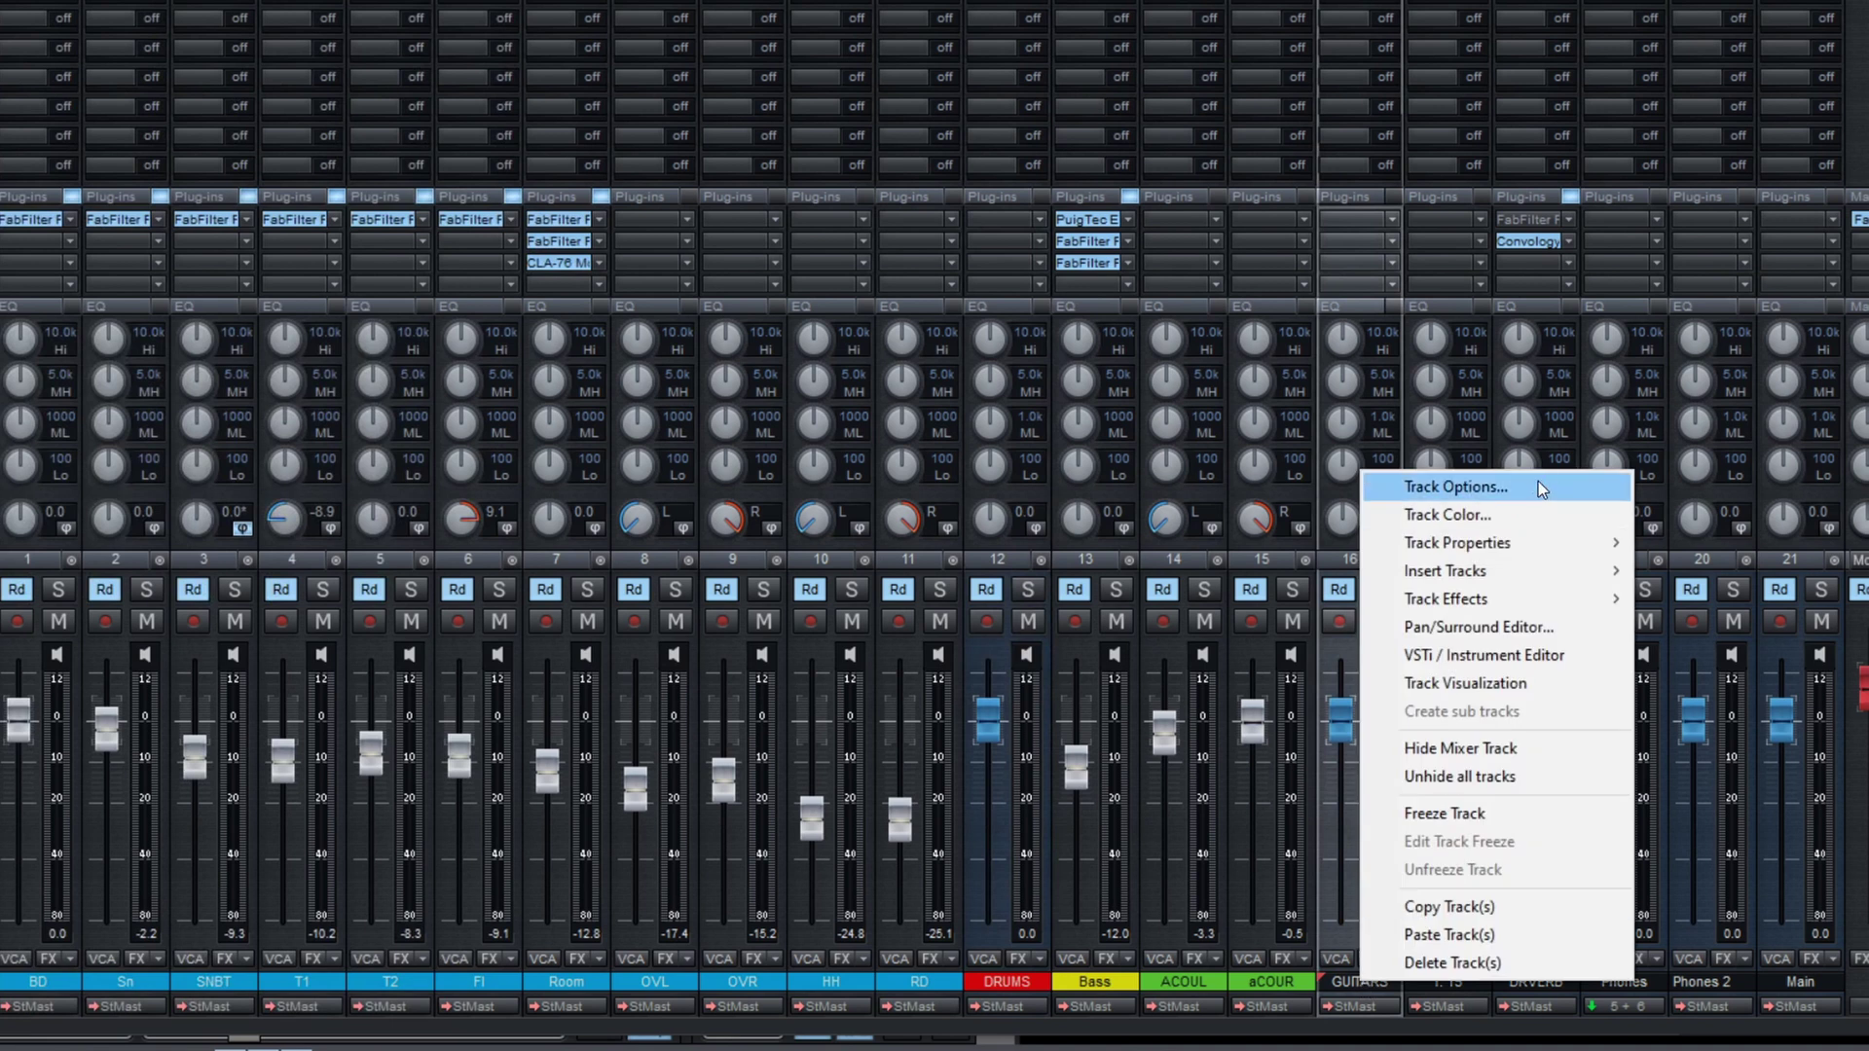
{"action": "left_click", "coordinate": [1515, 514]}
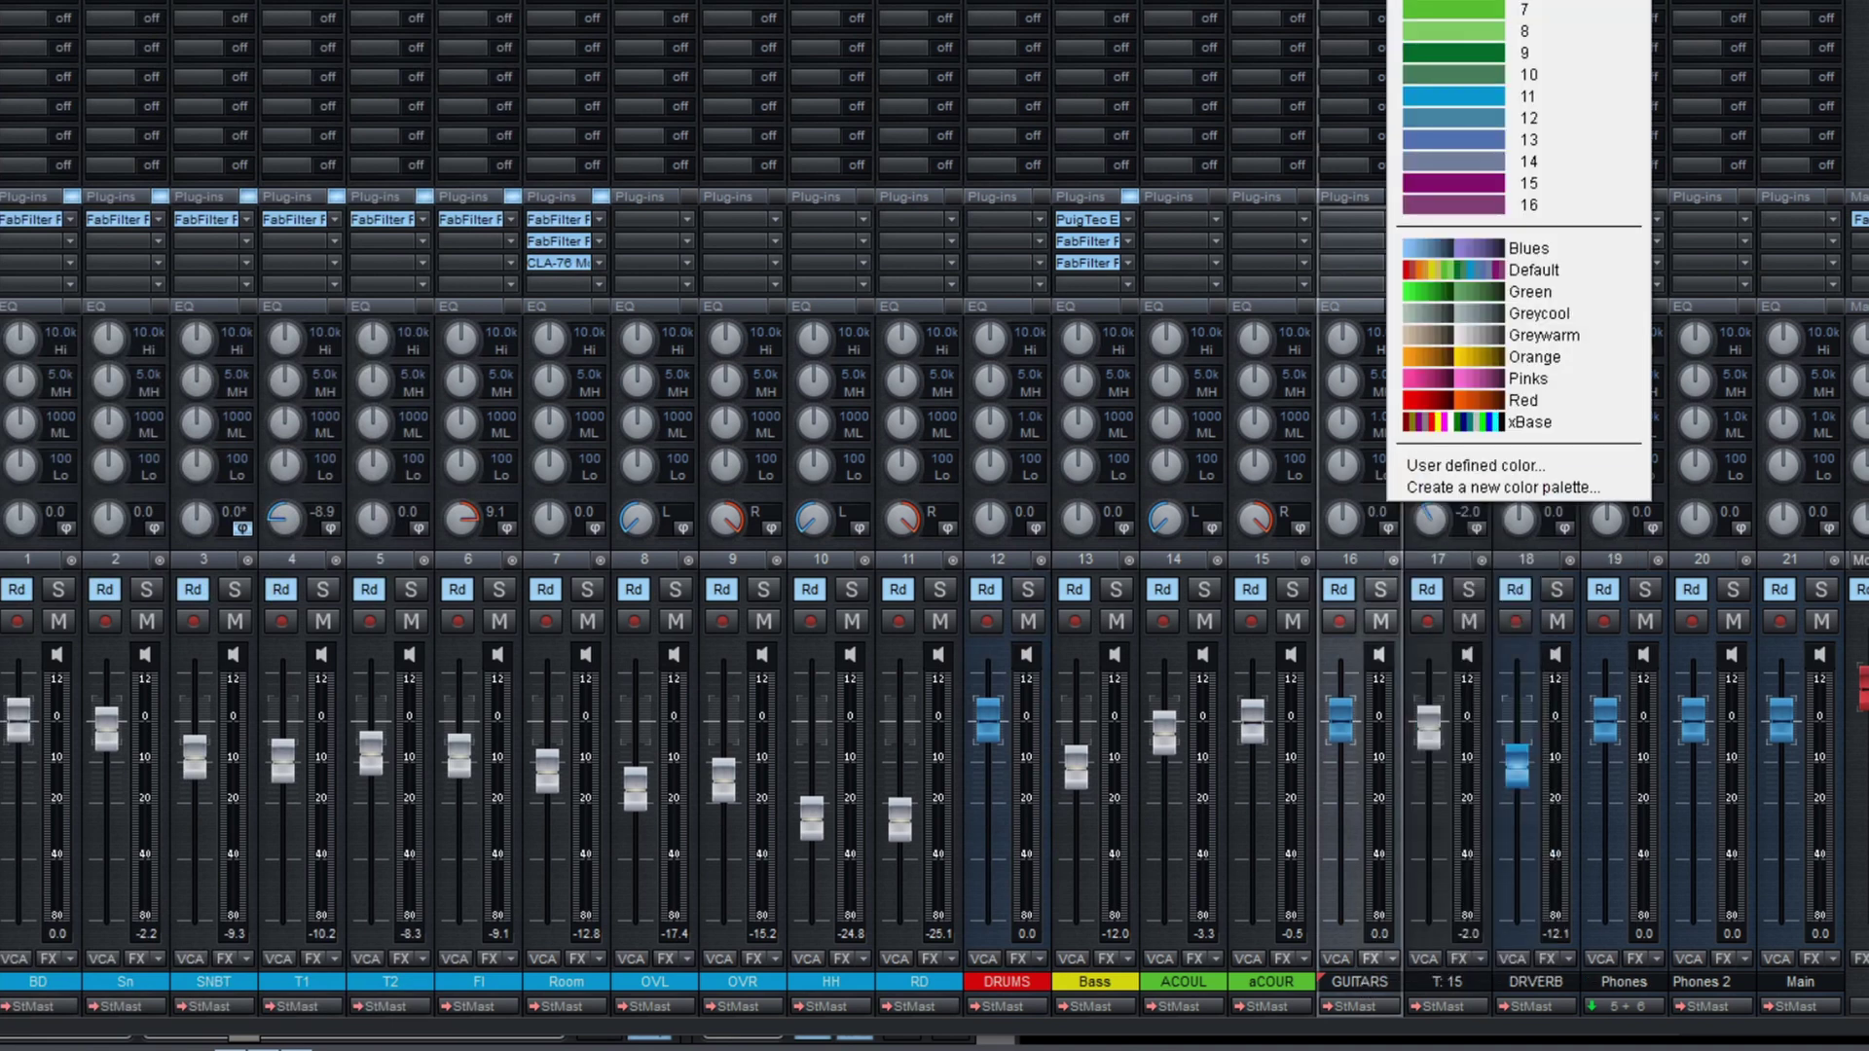
{"action": "left_click", "coordinate": [1523, 400]}
{"action": "scroll", "coordinate": [1625, 997], "scroll_direction": "right", "scroll_amount": 3}
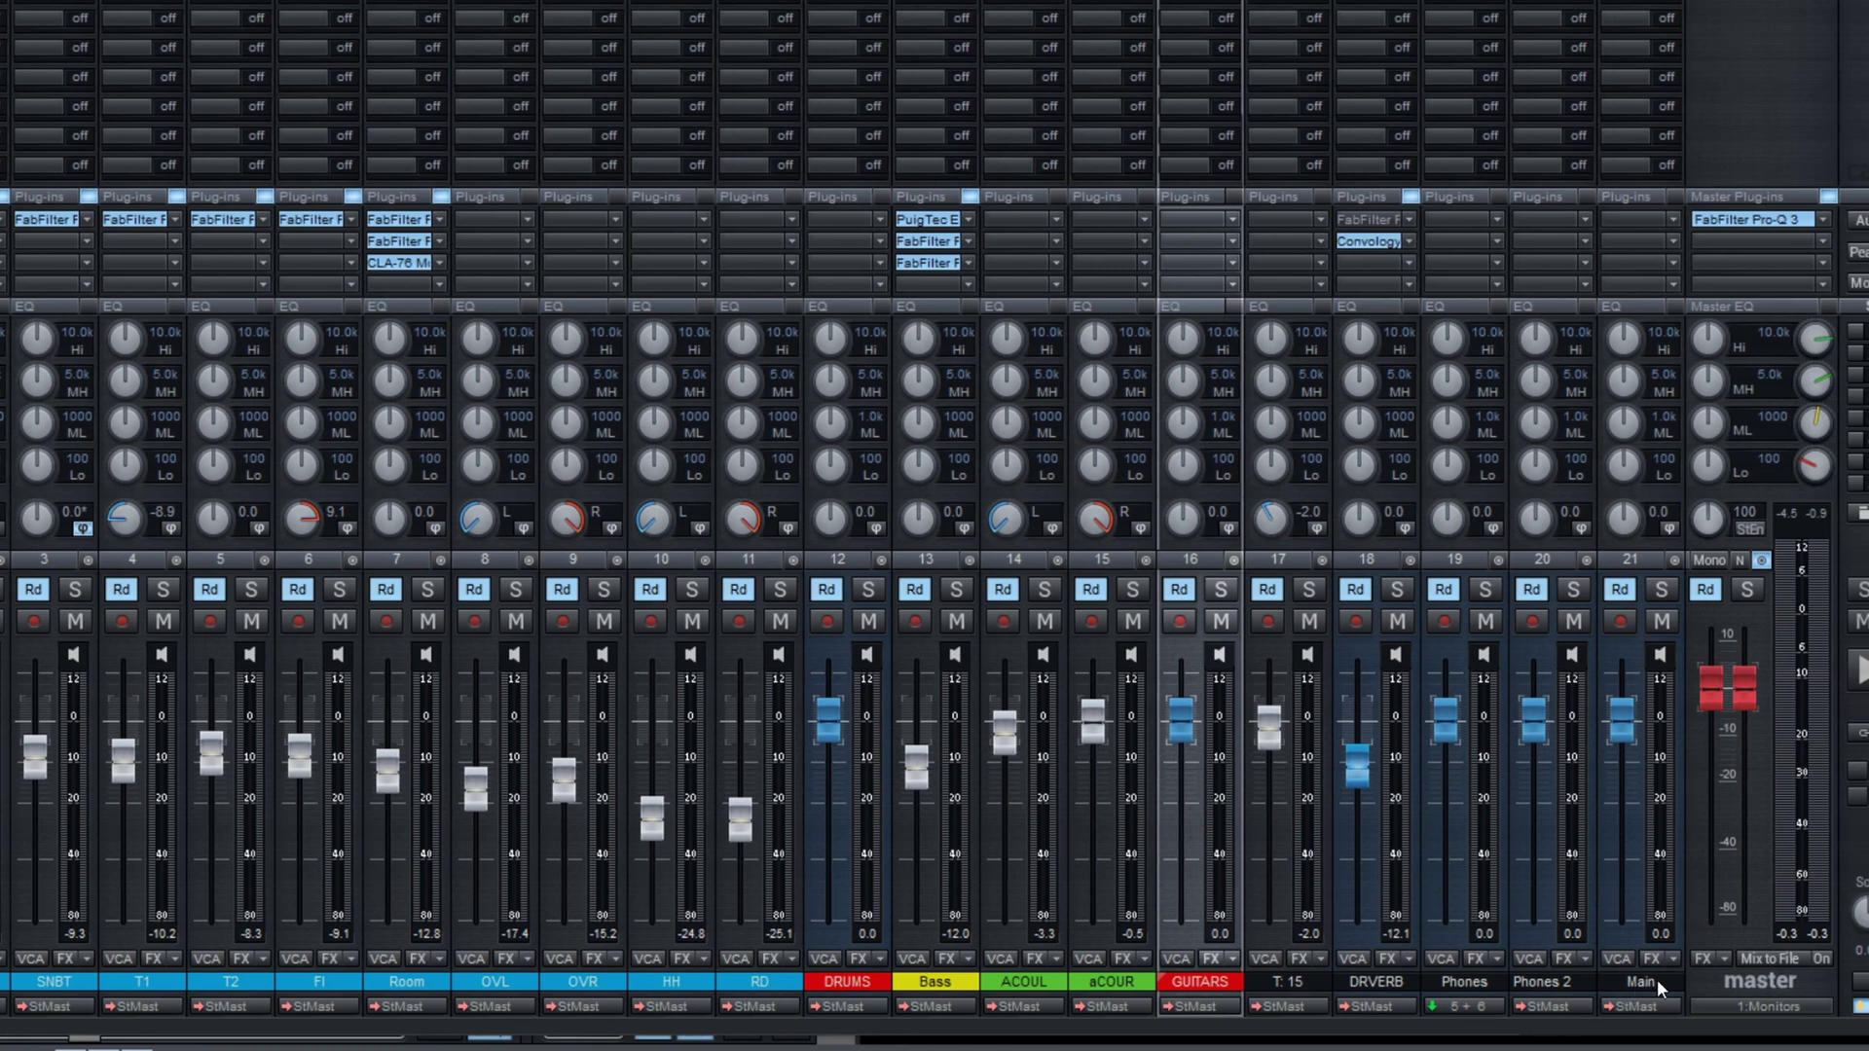
{"action": "right_click", "coordinate": [1633, 985]}
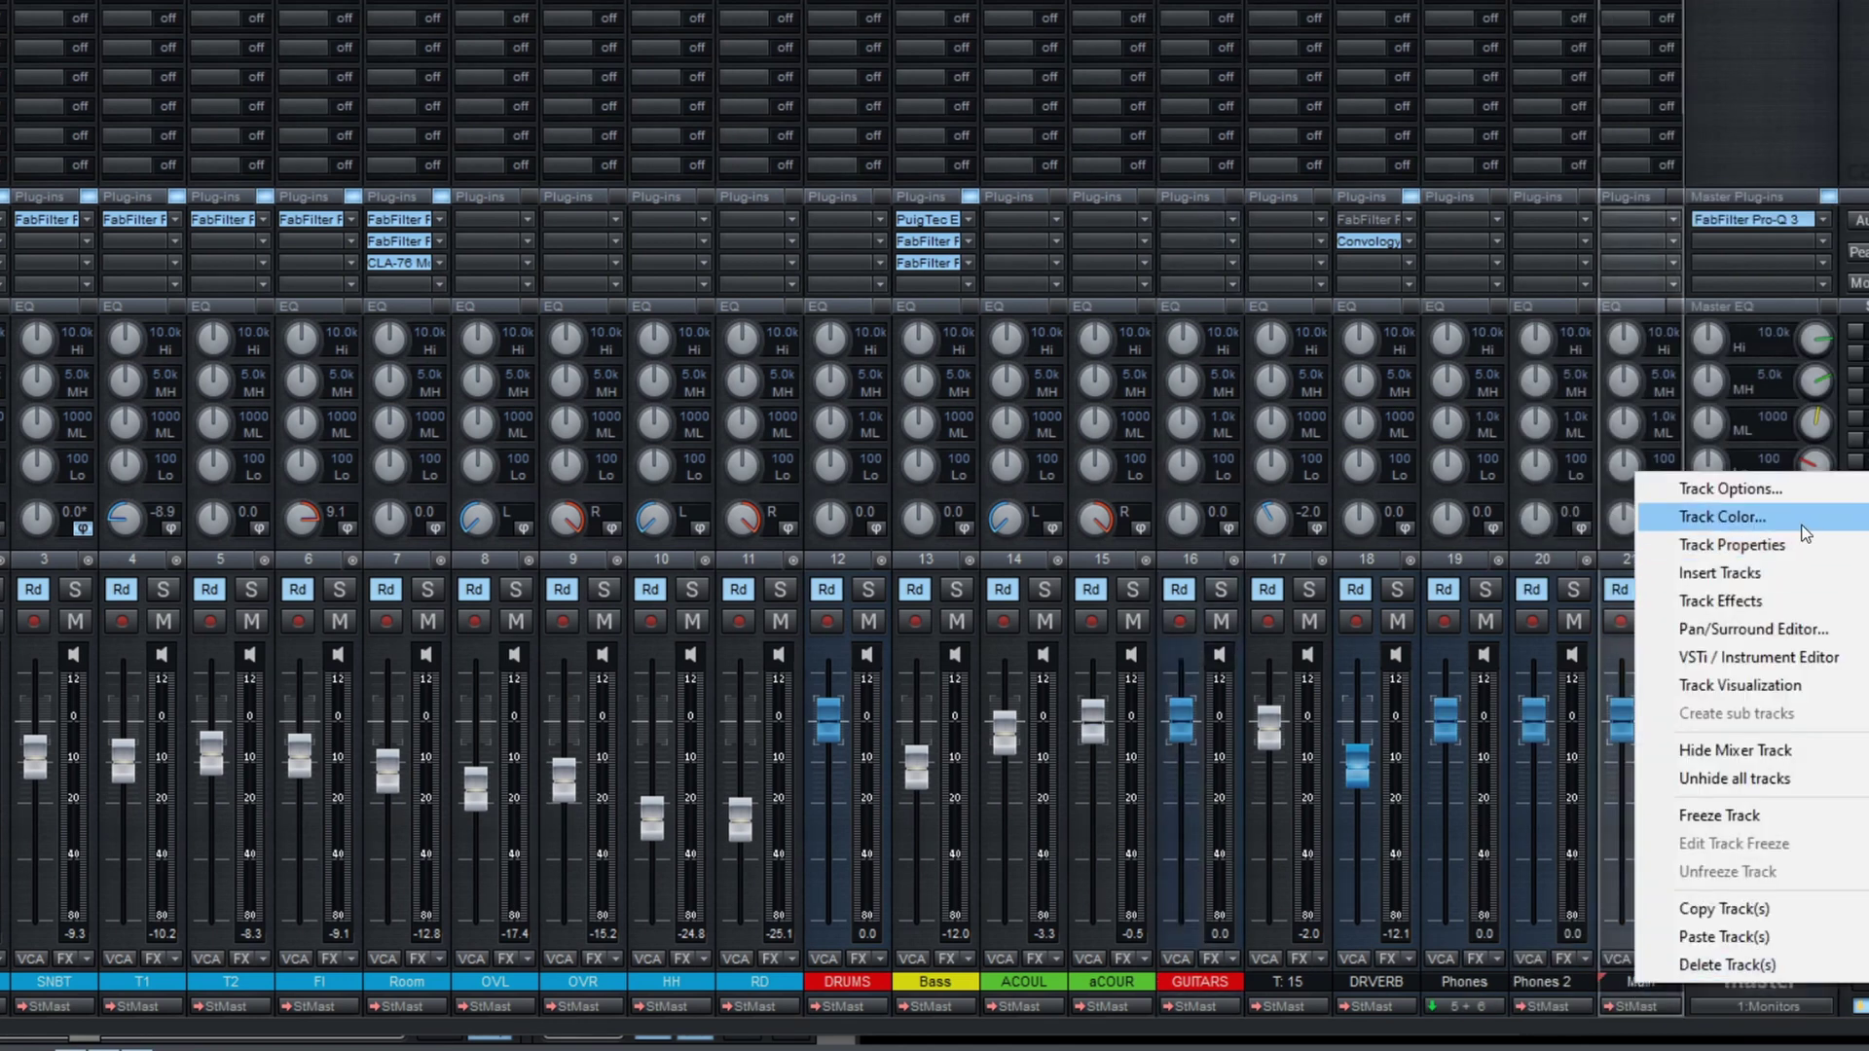
{"action": "left_click", "coordinate": [1795, 519]}
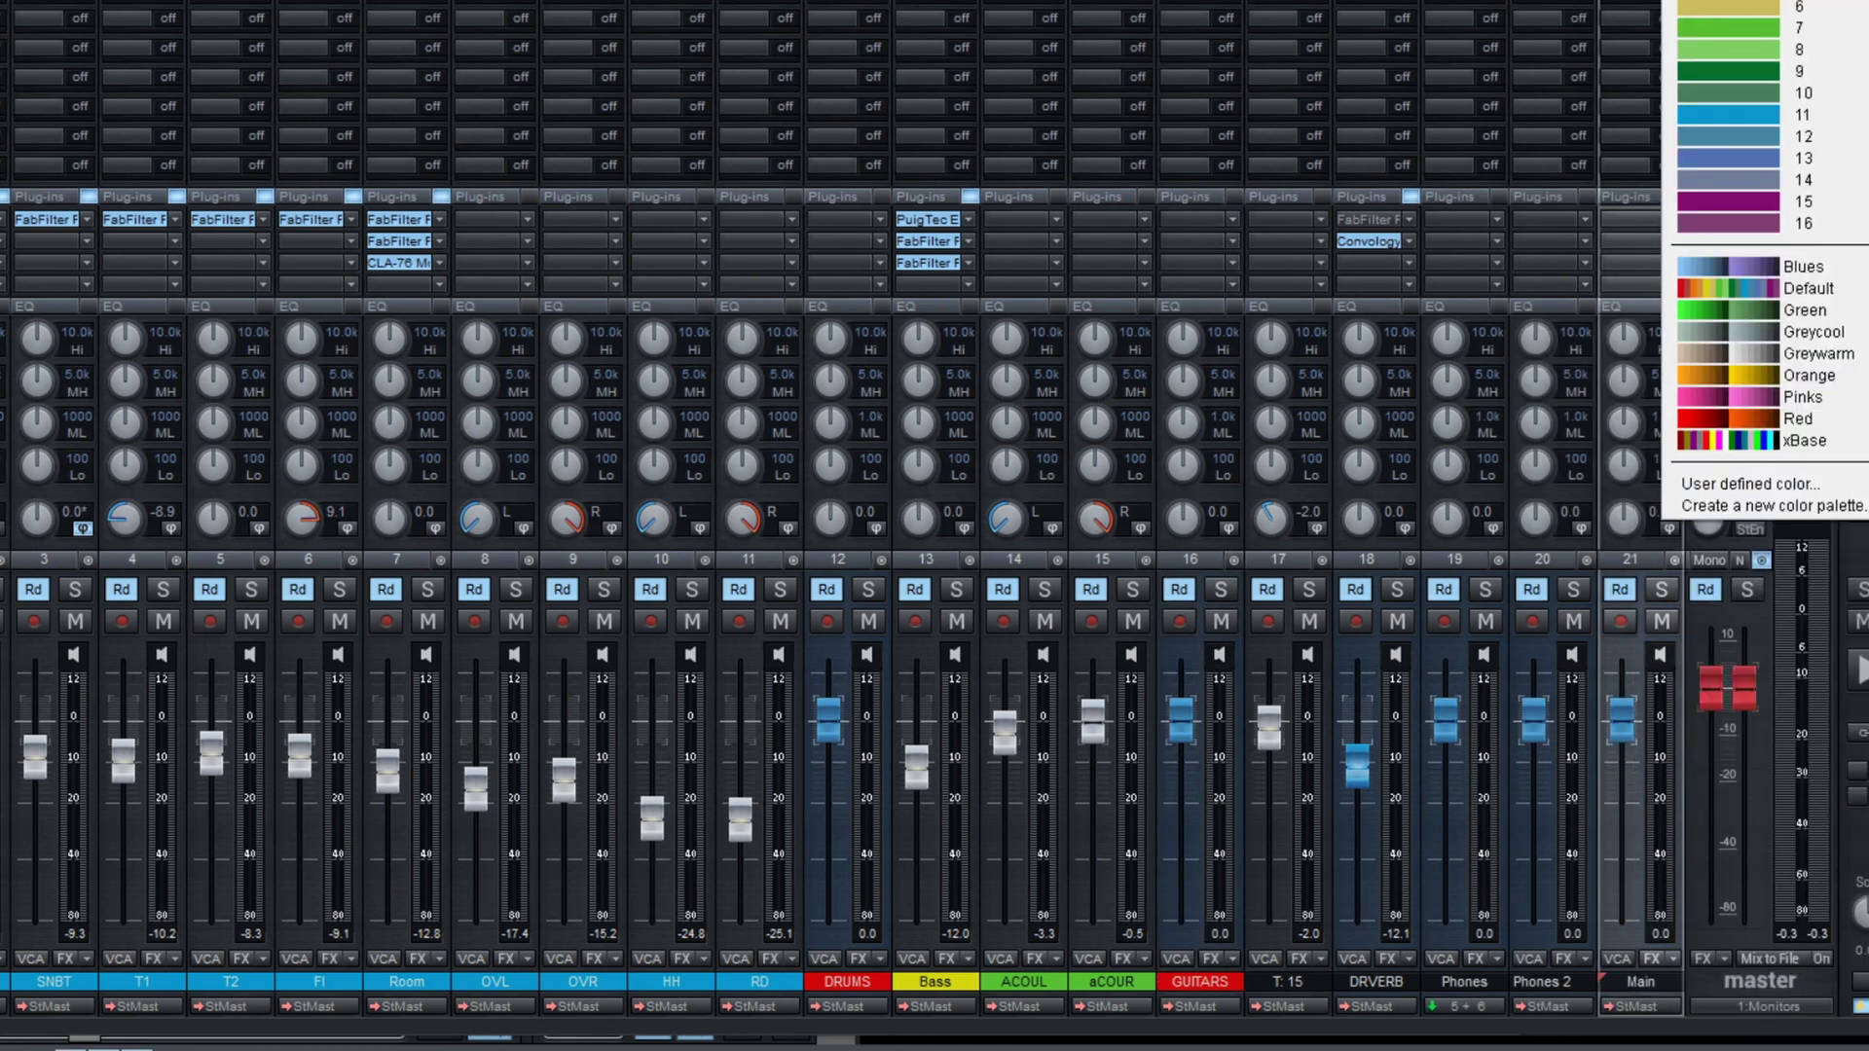
{"action": "left_click", "coordinate": [1680, 205]}
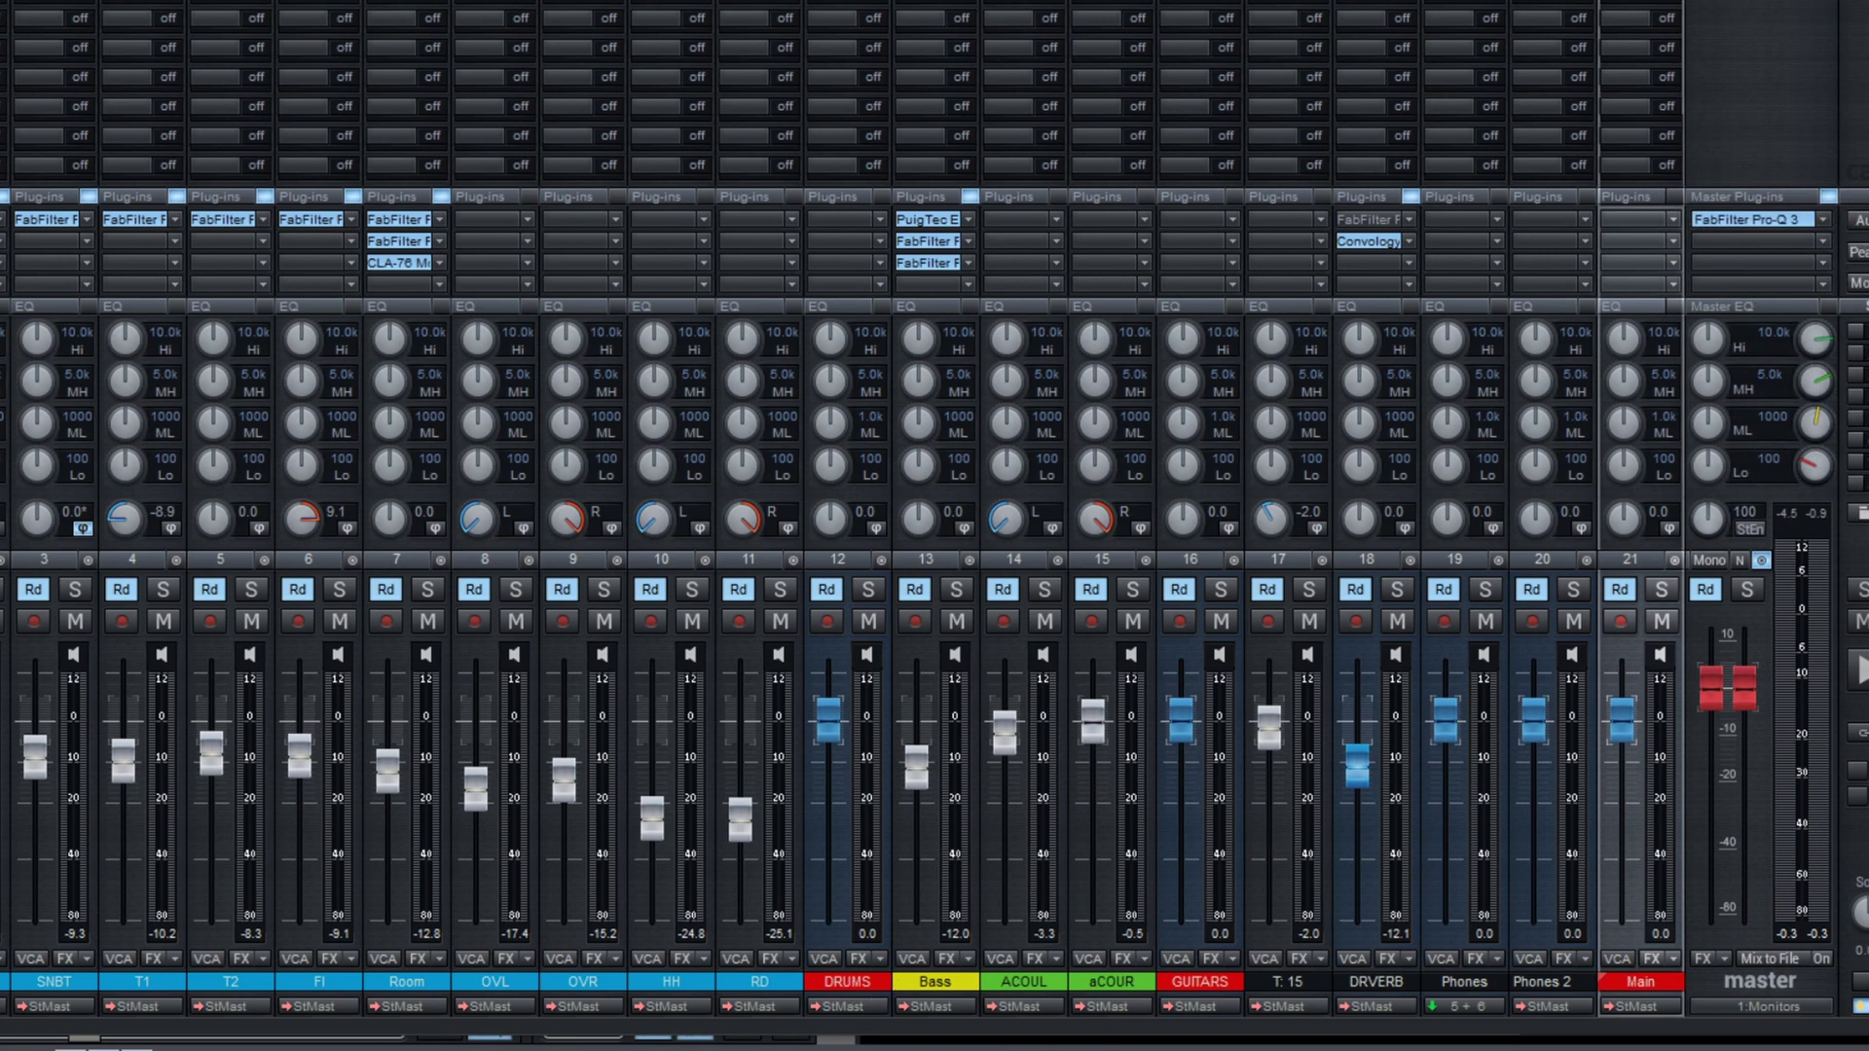
Route the outputs of all drum tracks from BD through RD to the DRUMS submix
{"action": "scroll", "coordinate": [409, 993], "scroll_direction": "left", "scroll_amount": 2}
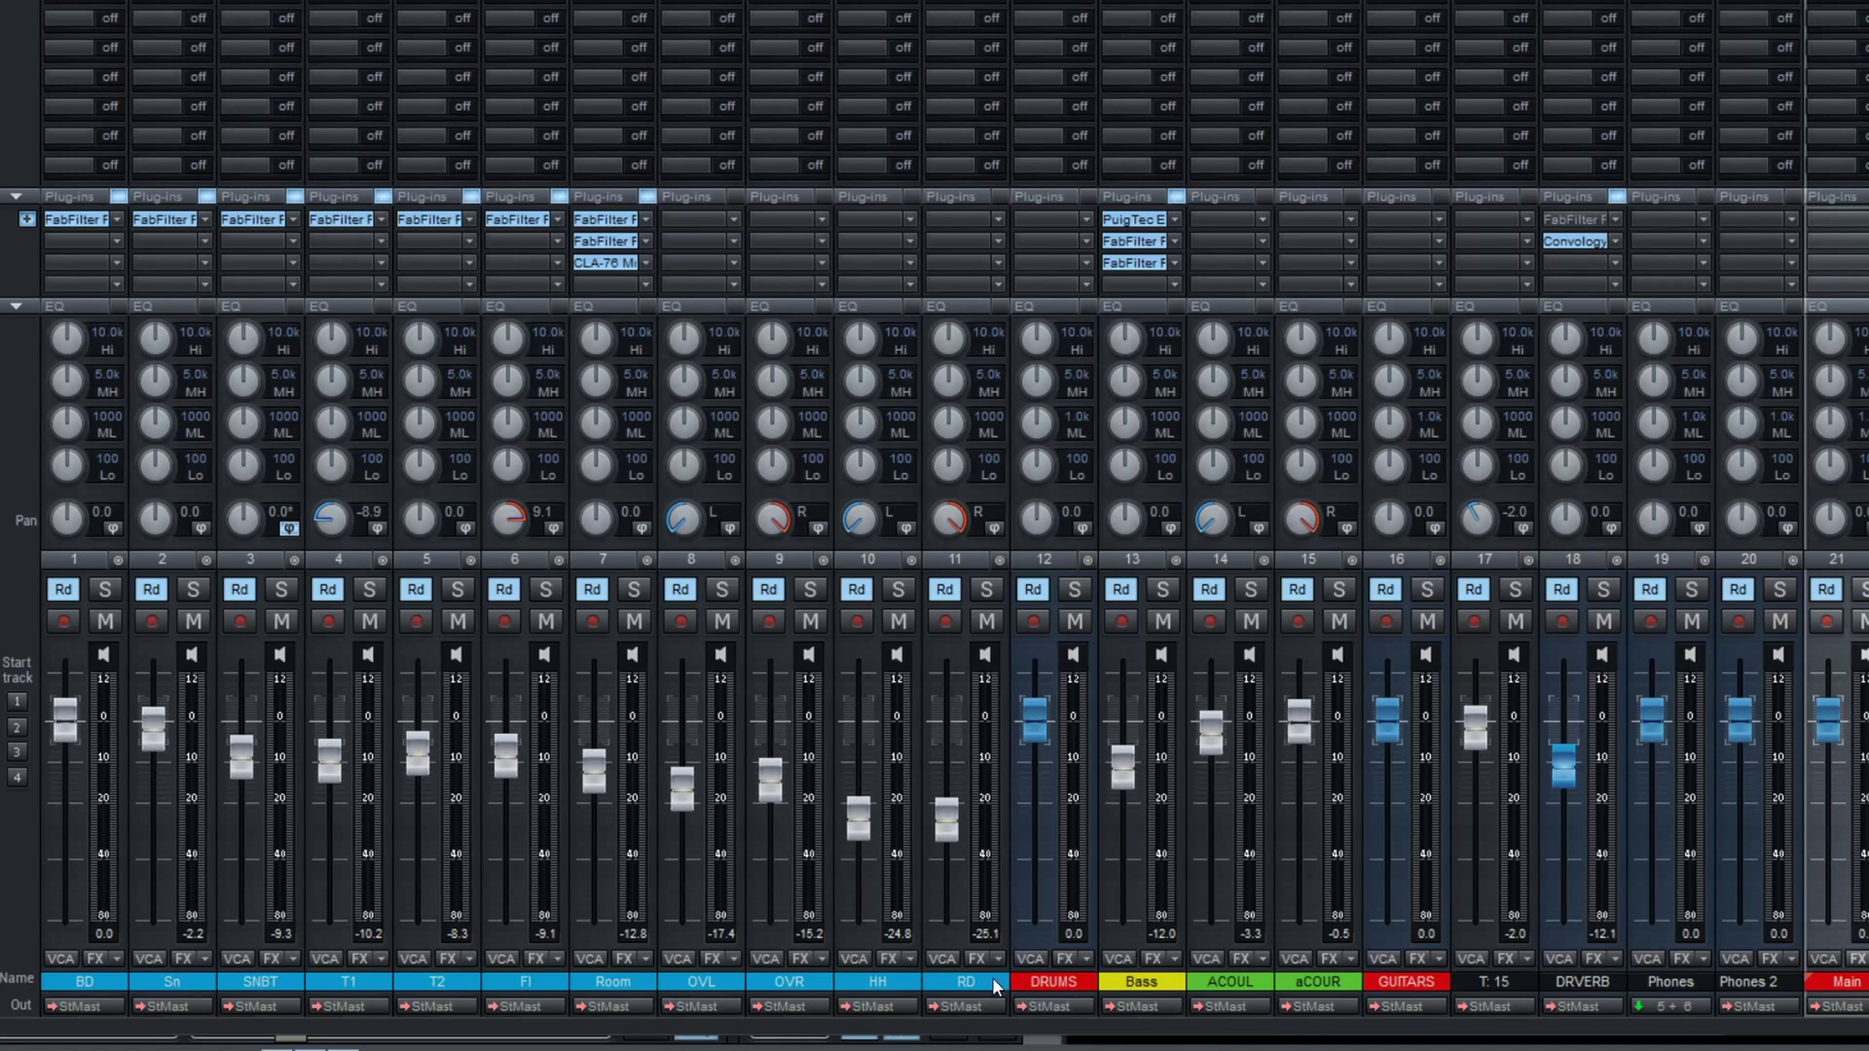
{"action": "left_click", "coordinate": [931, 989]}
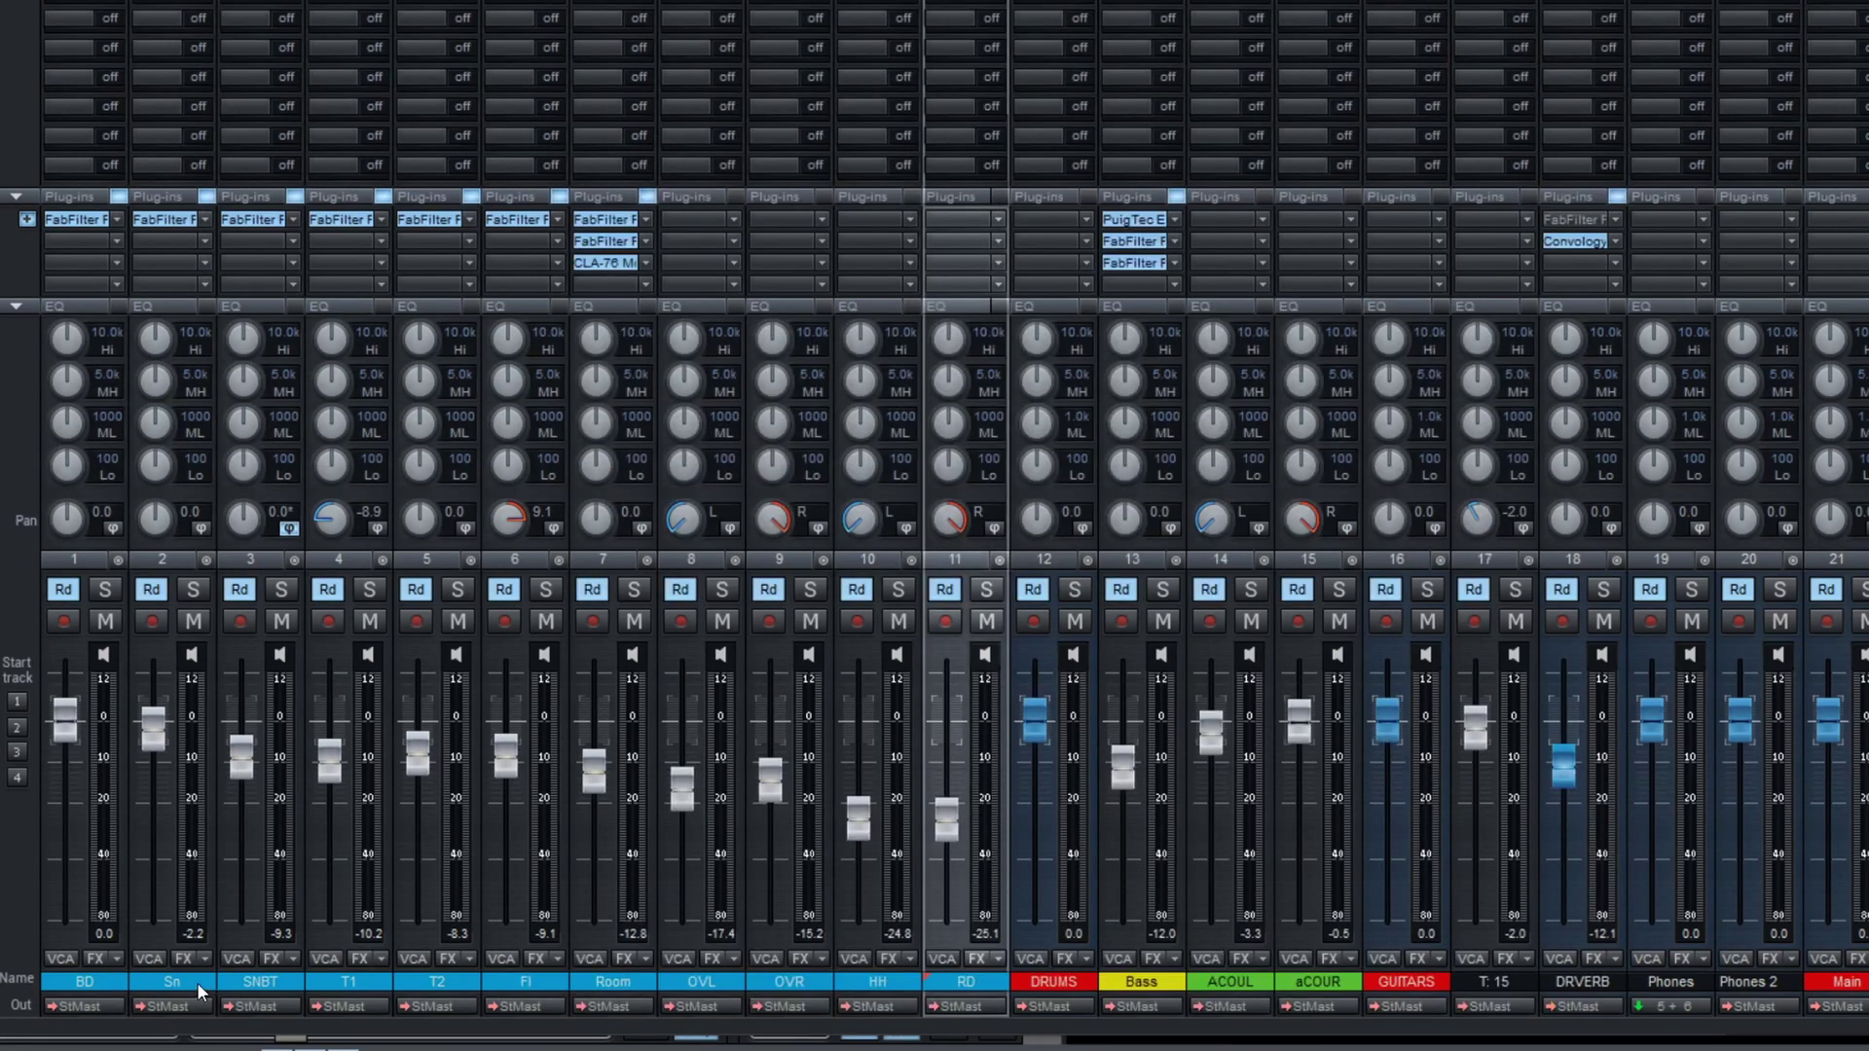
{"action": "left_click", "coordinate": [84, 981], "text": "shift"}
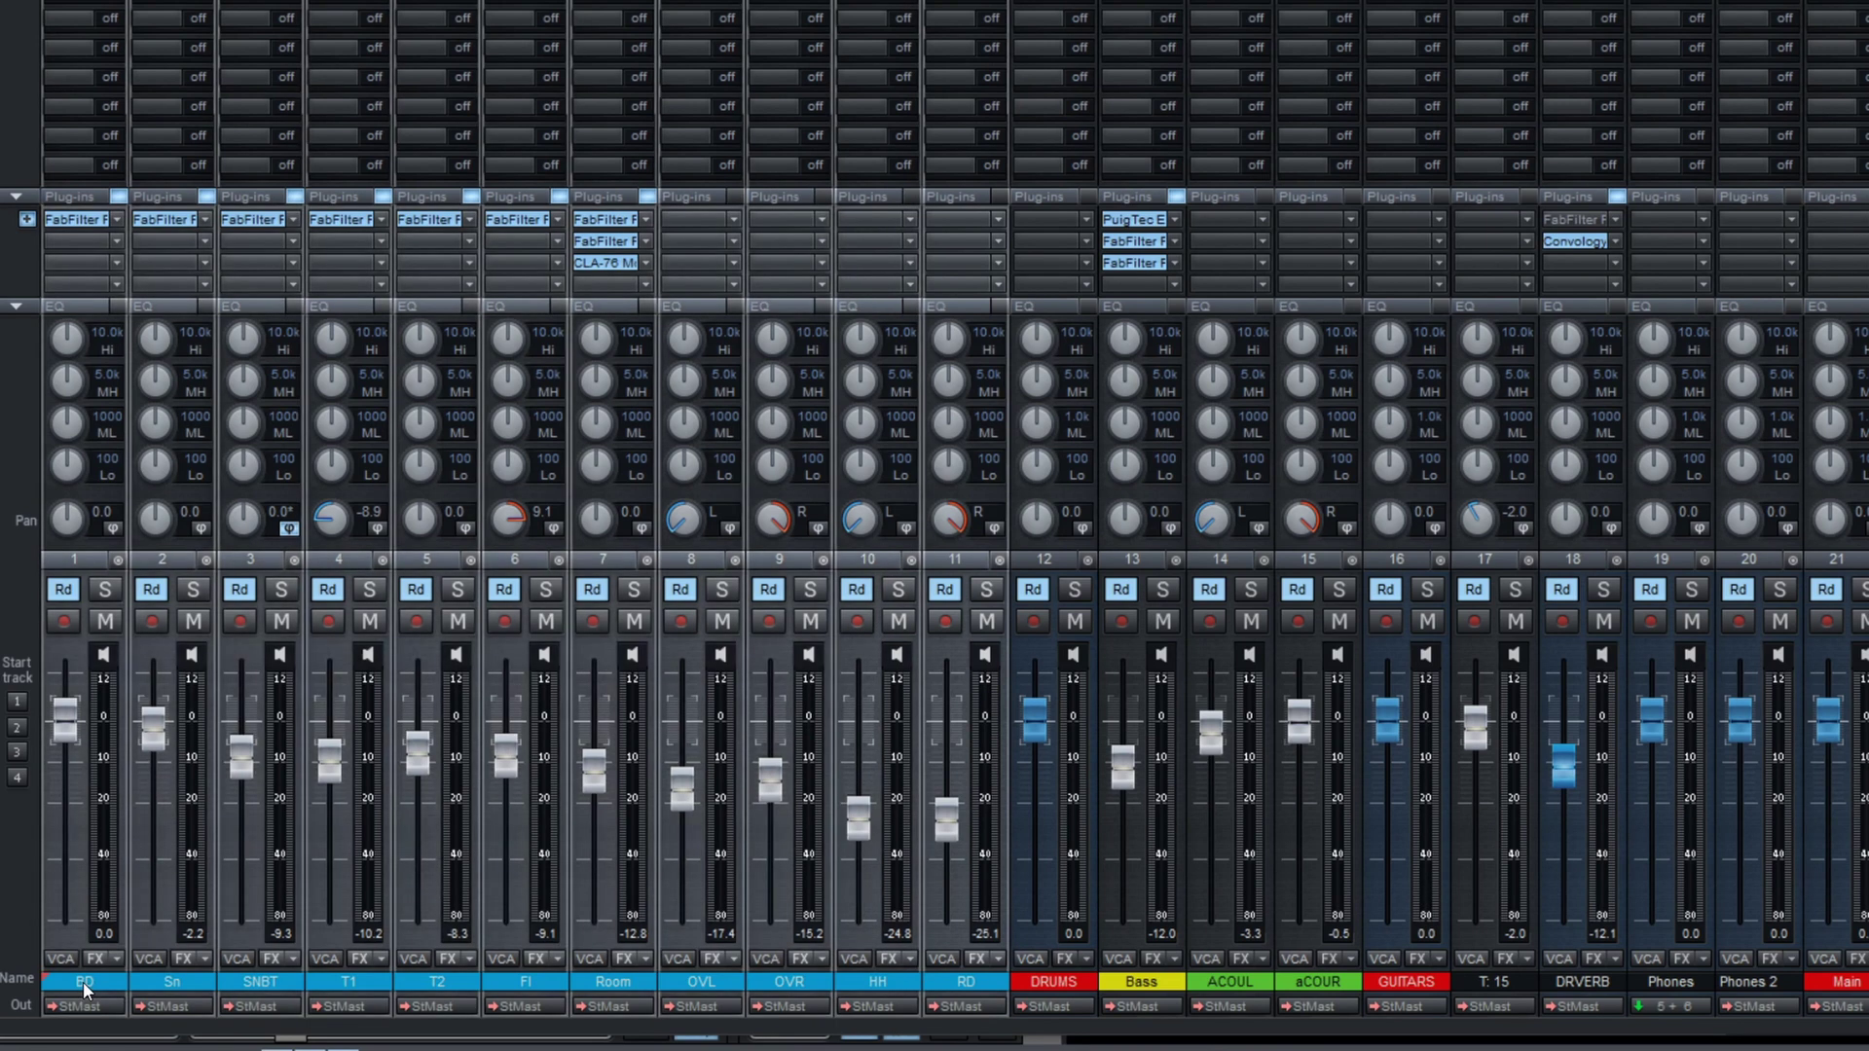
{"action": "left_click", "coordinate": [278, 1002]}
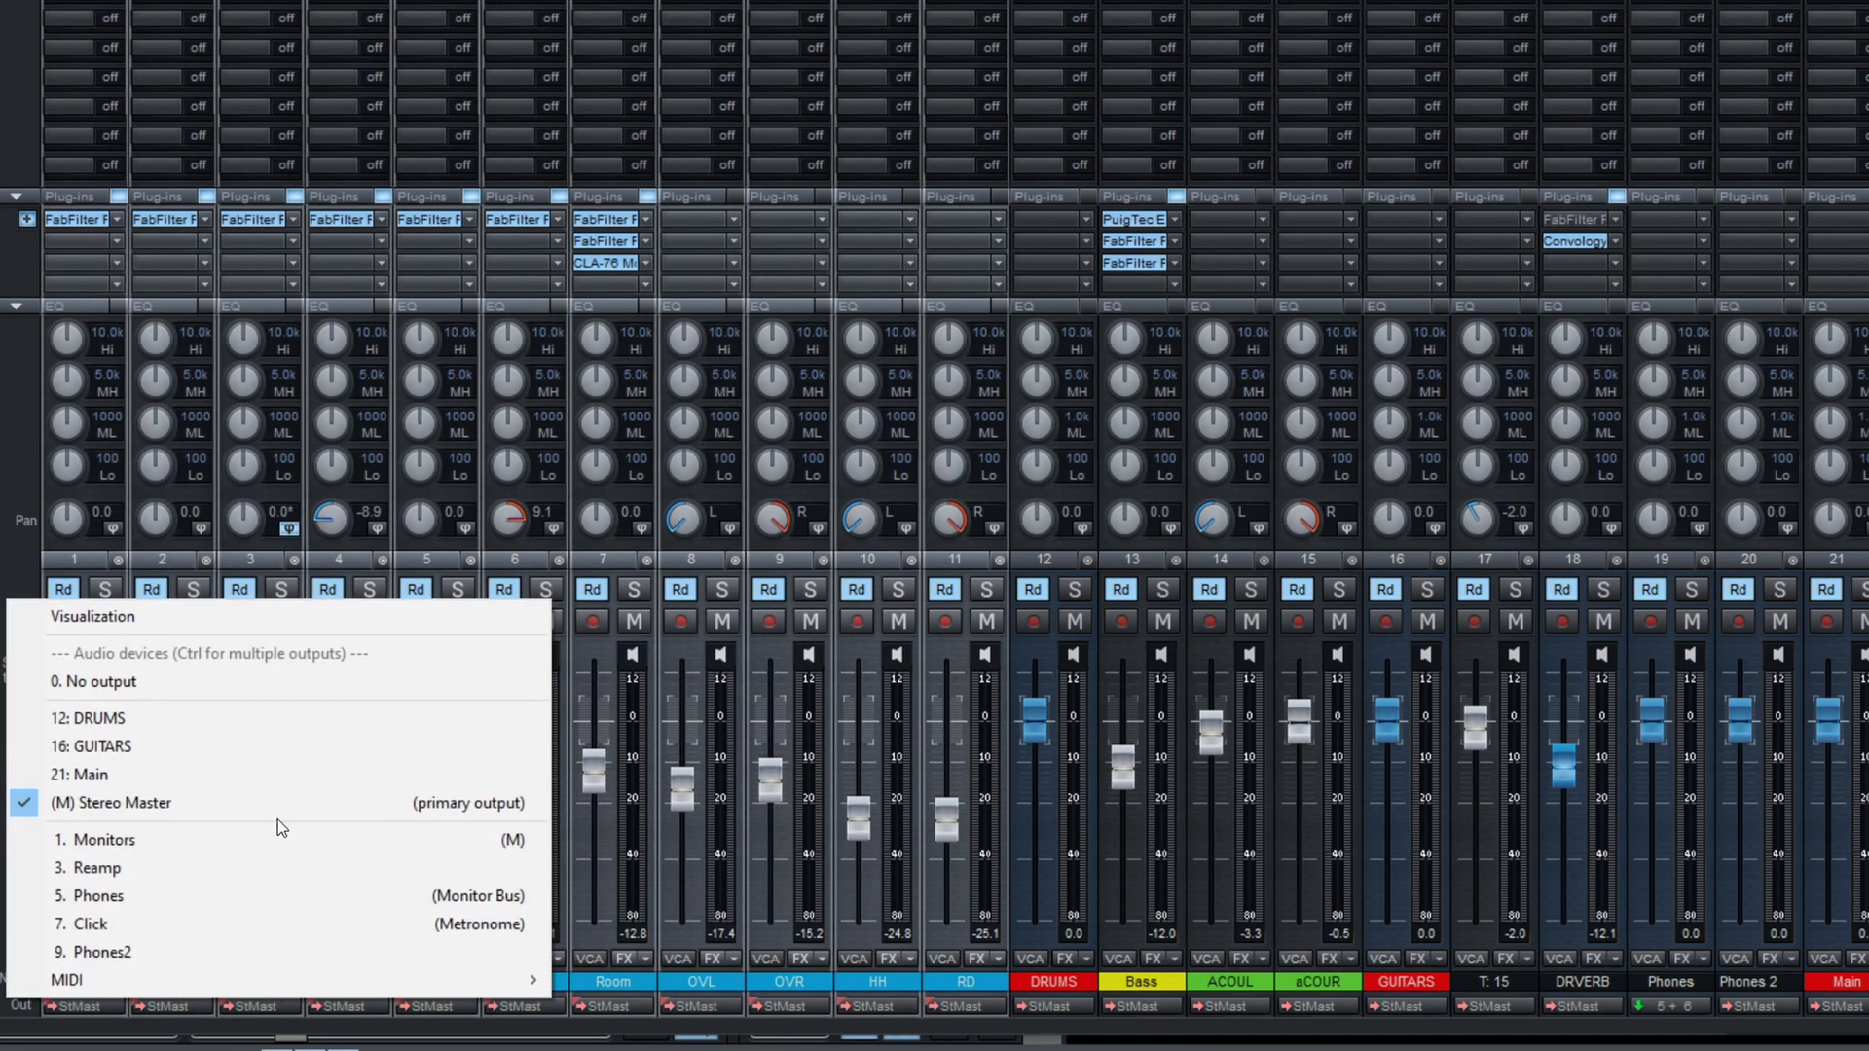
{"action": "left_click", "coordinate": [302, 719]}
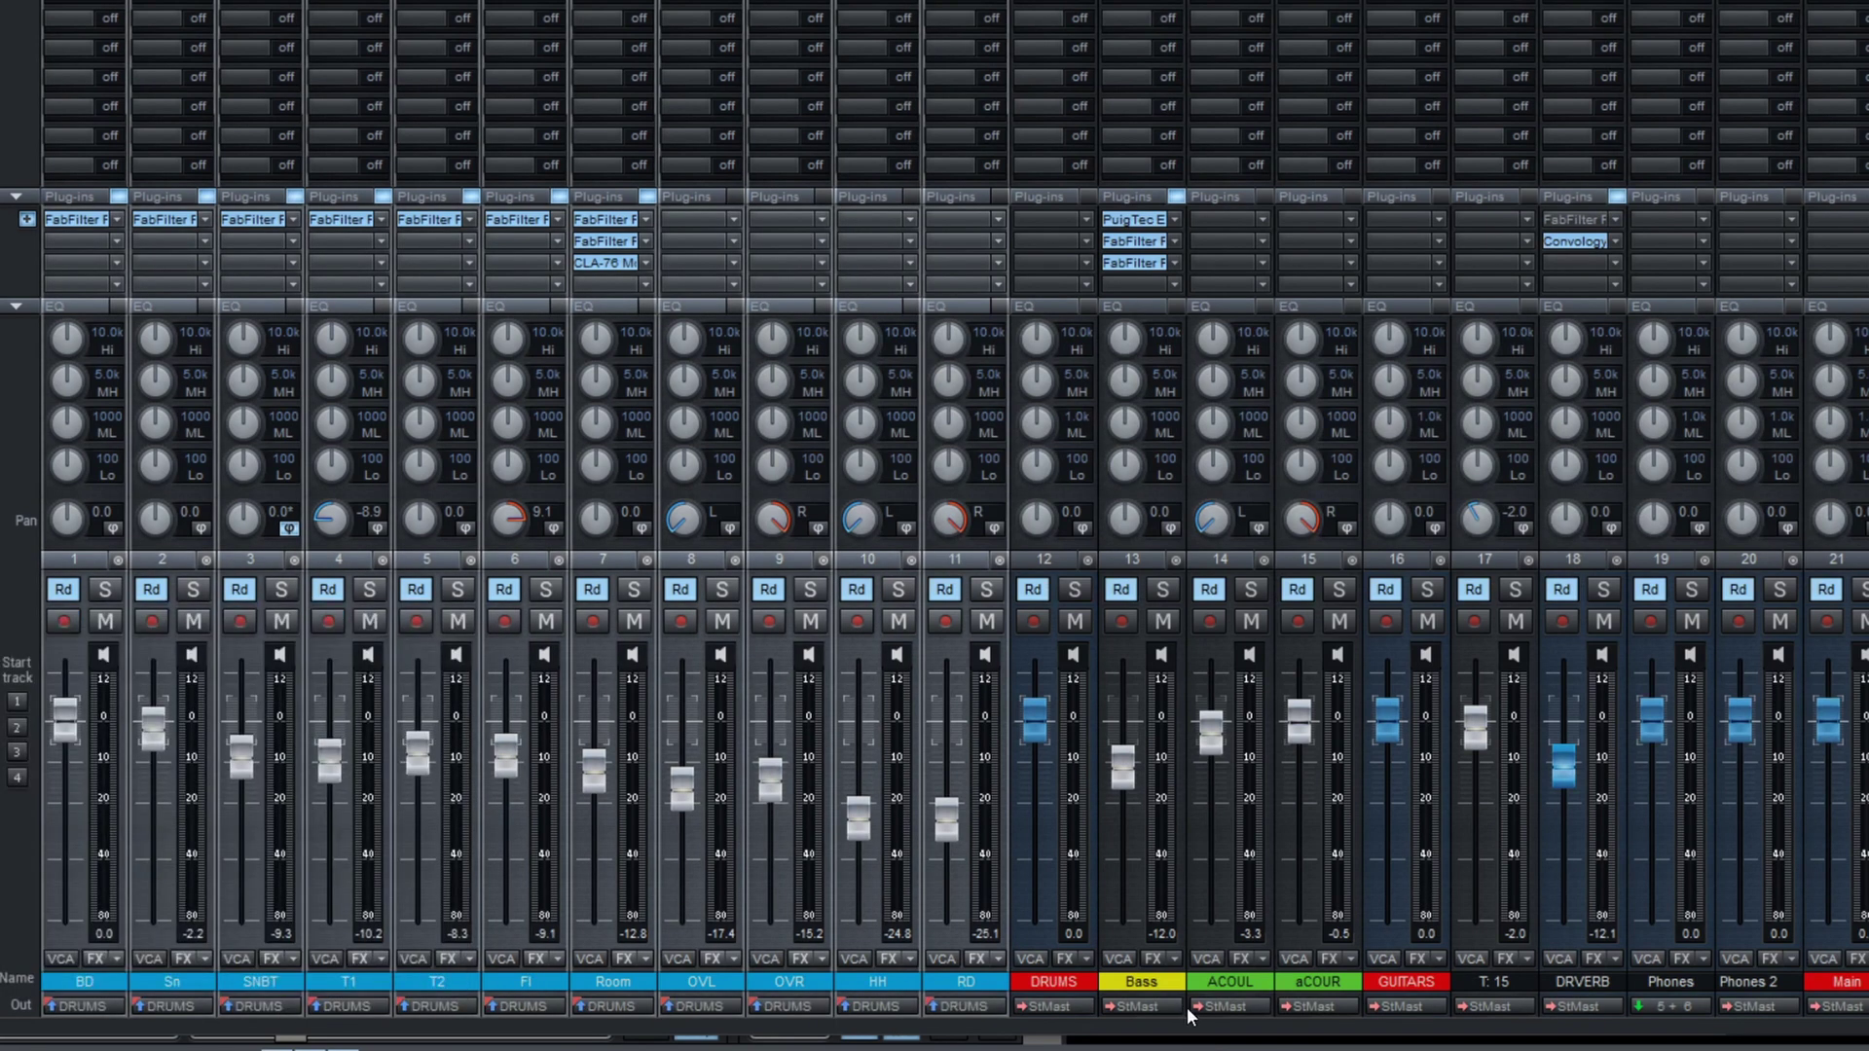
Route the outputs of the ACOUL and aCOUR tracks to the GUITARS submix
{"action": "left_click", "coordinate": [1223, 983]}
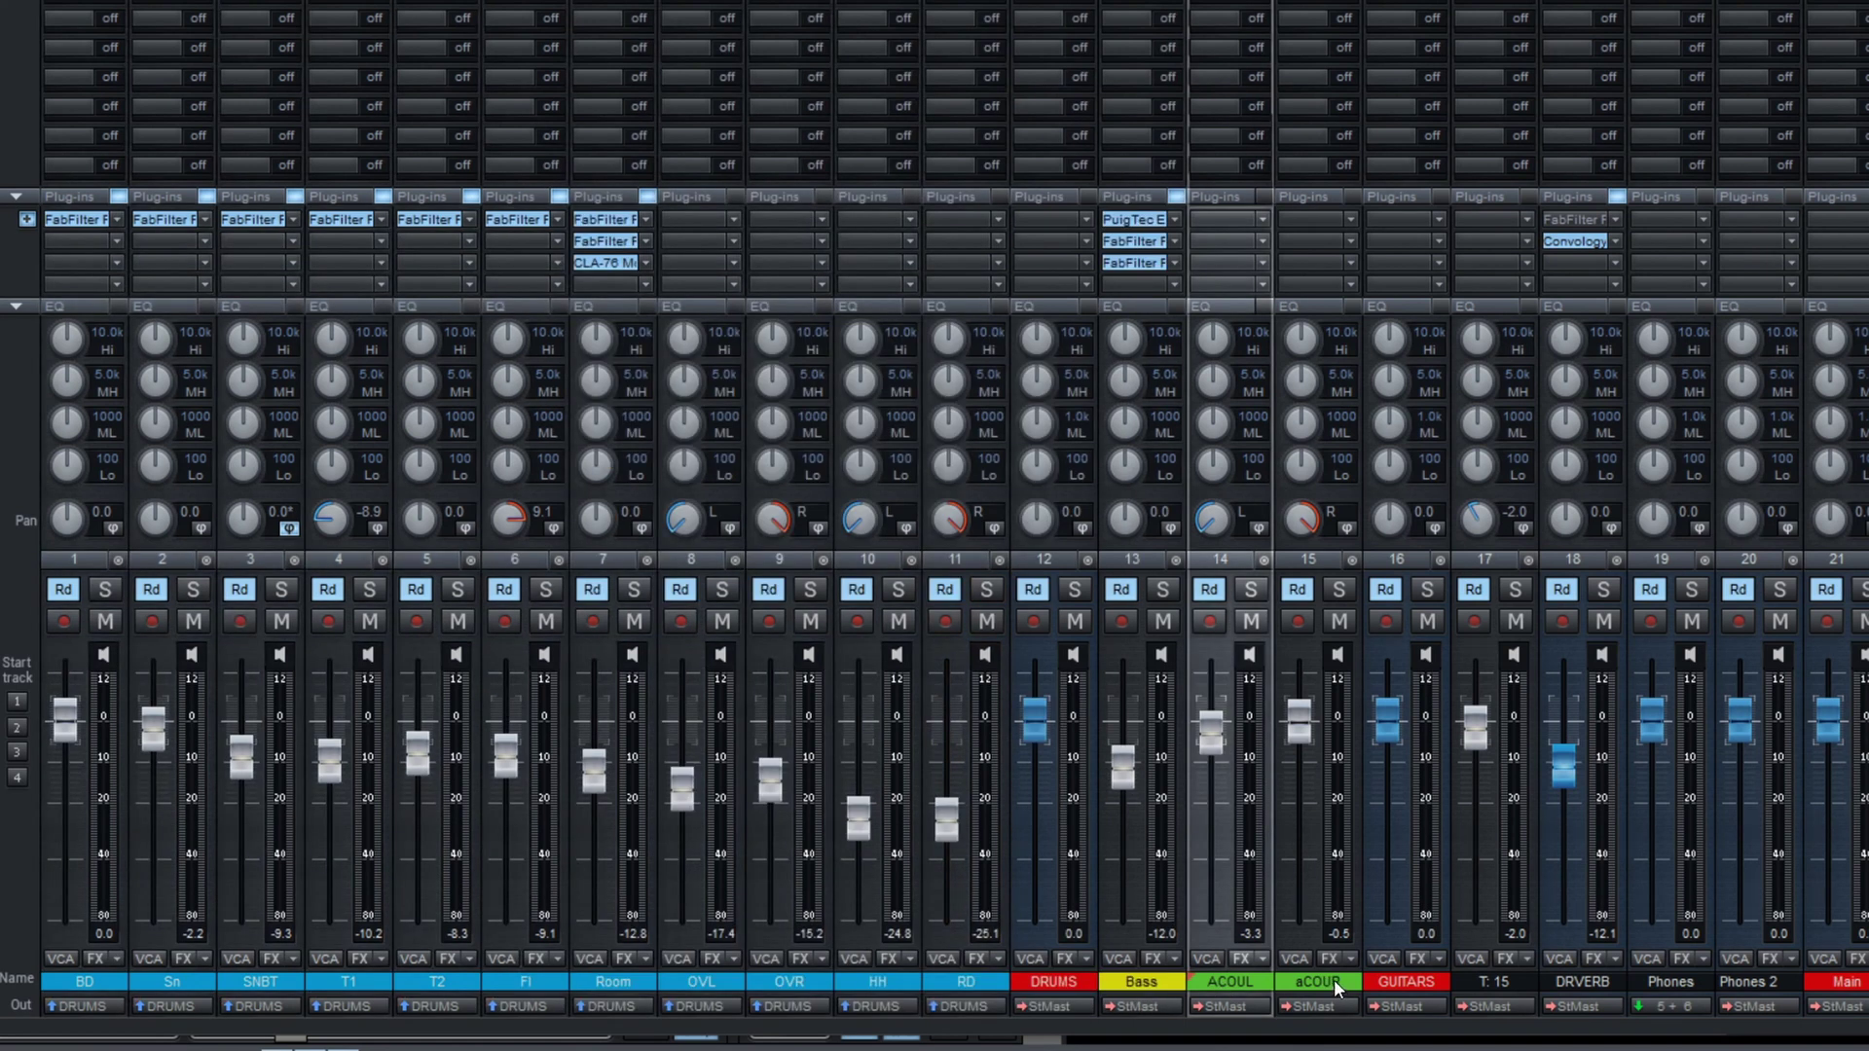
{"action": "left_click", "coordinate": [1333, 981], "text": "shift"}
{"action": "left_click", "coordinate": [1322, 1009]}
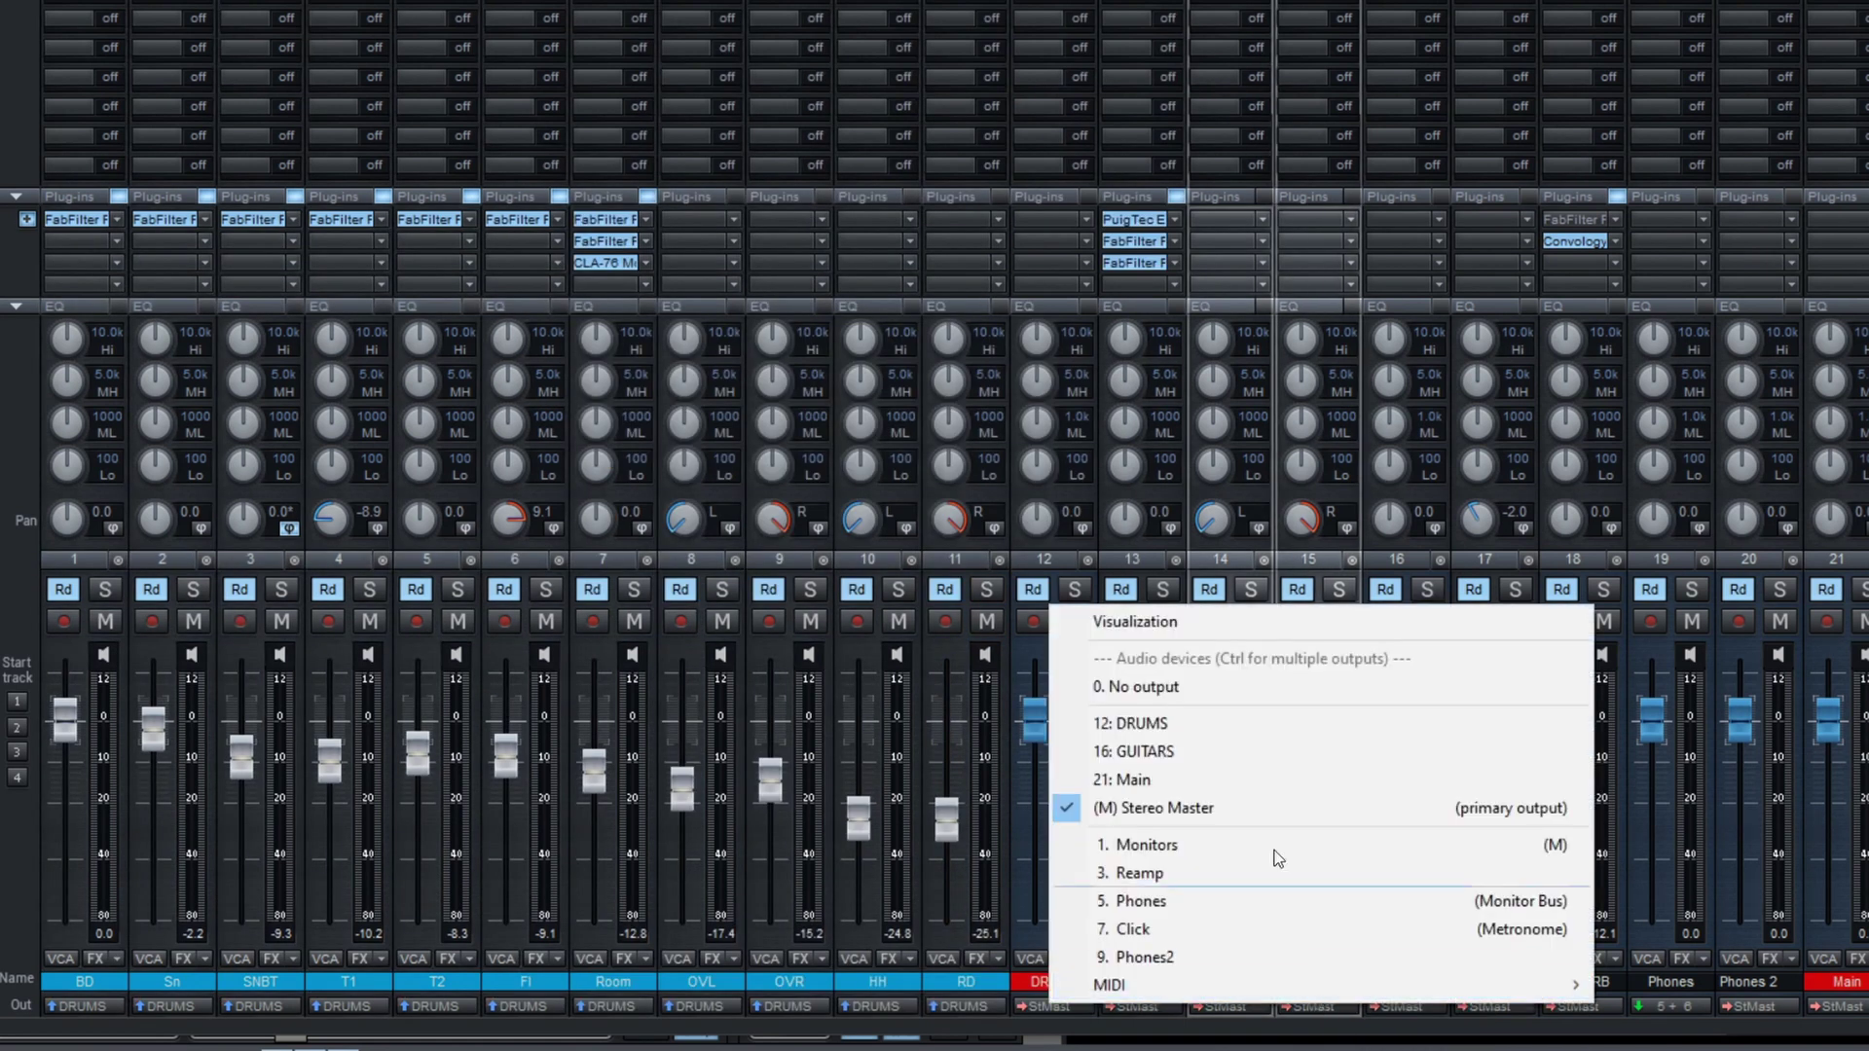
{"action": "left_click", "coordinate": [1275, 763]}
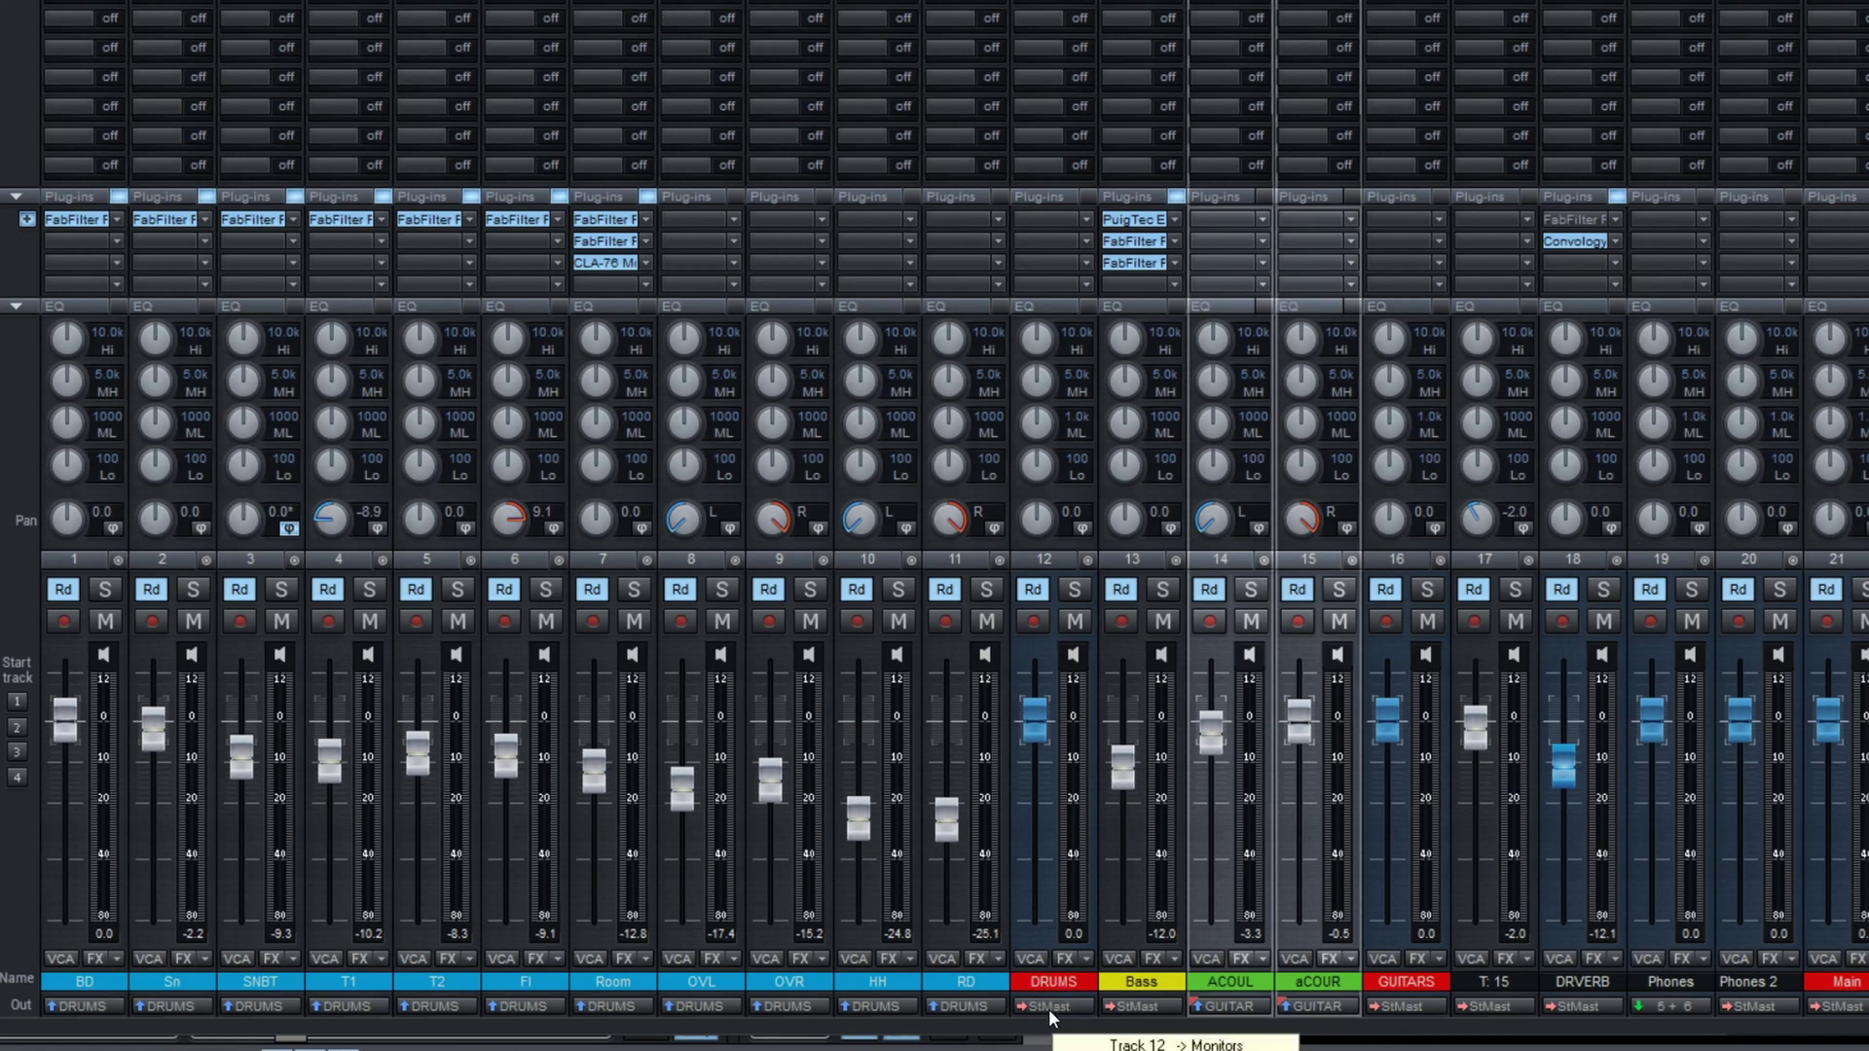
Set the outputs of the DRUMS and GUITARS submixes to the Main bus
{"action": "scroll", "coordinate": [868, 903], "scroll_direction": "right", "scroll_amount": 3}
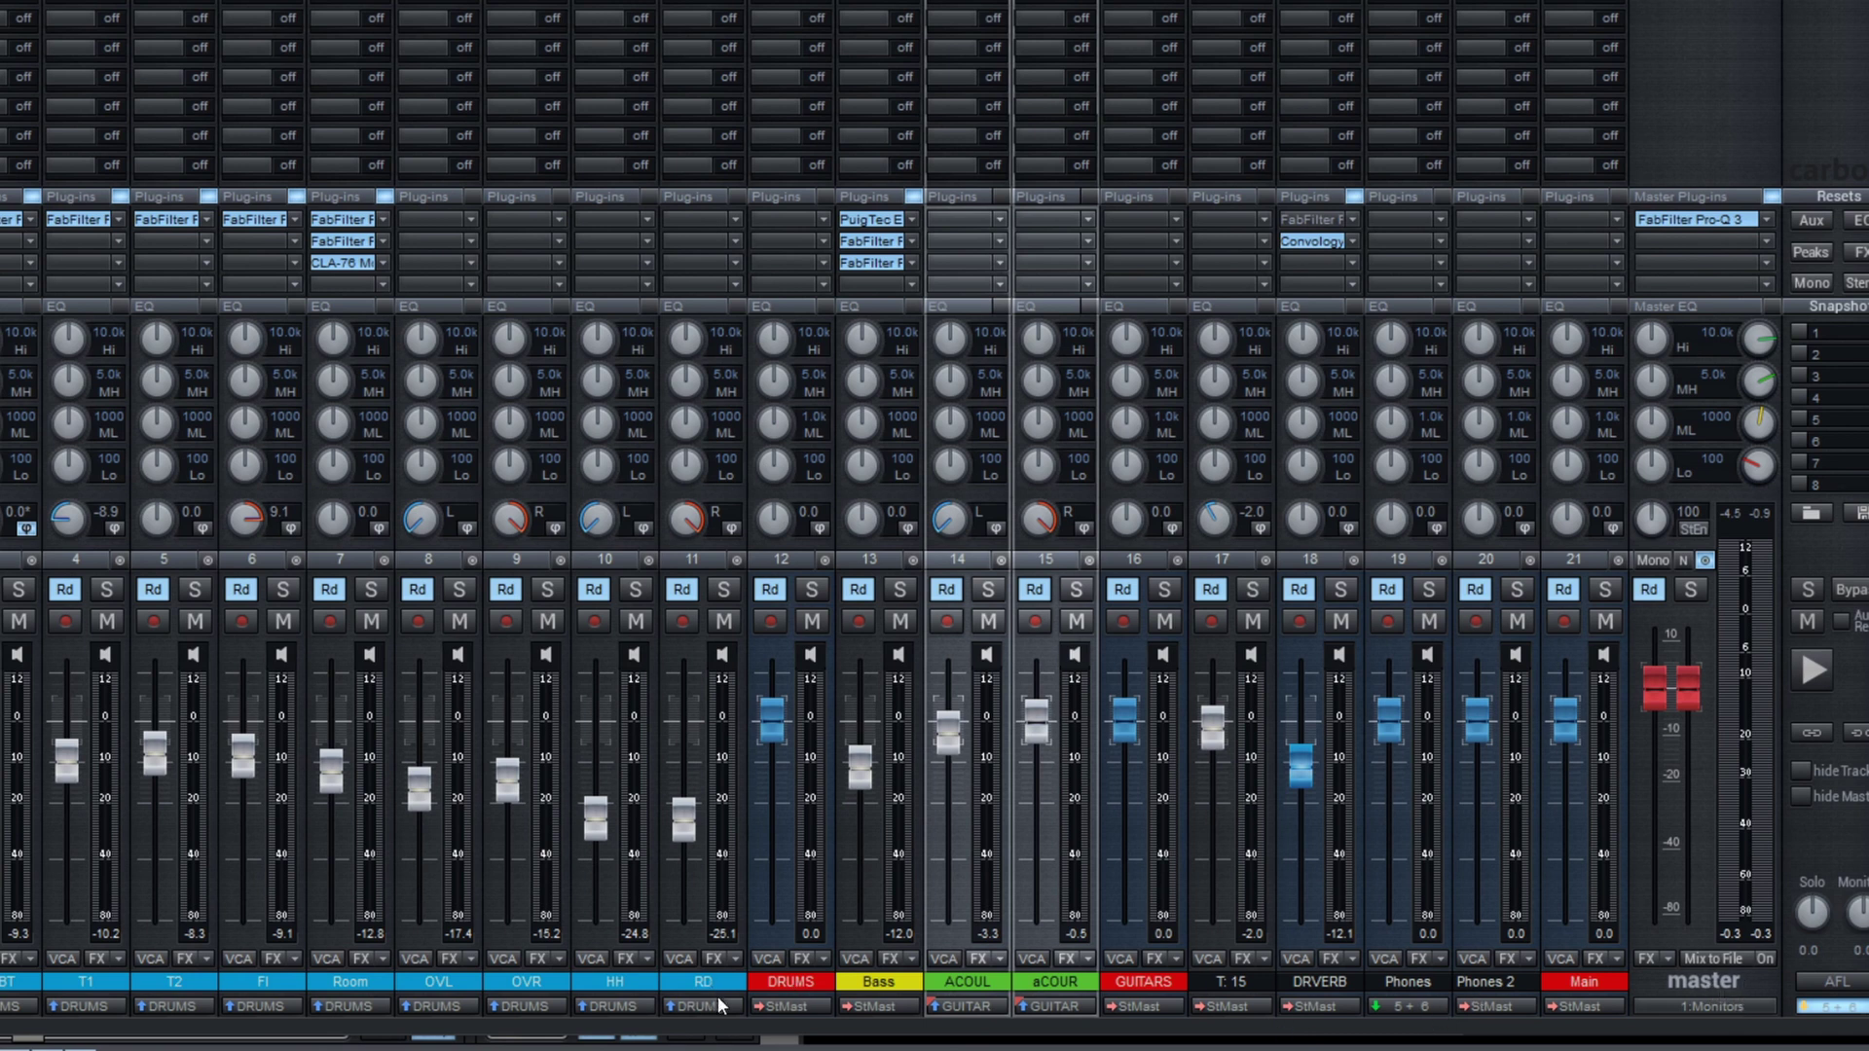
{"action": "left_click", "coordinate": [783, 1007]}
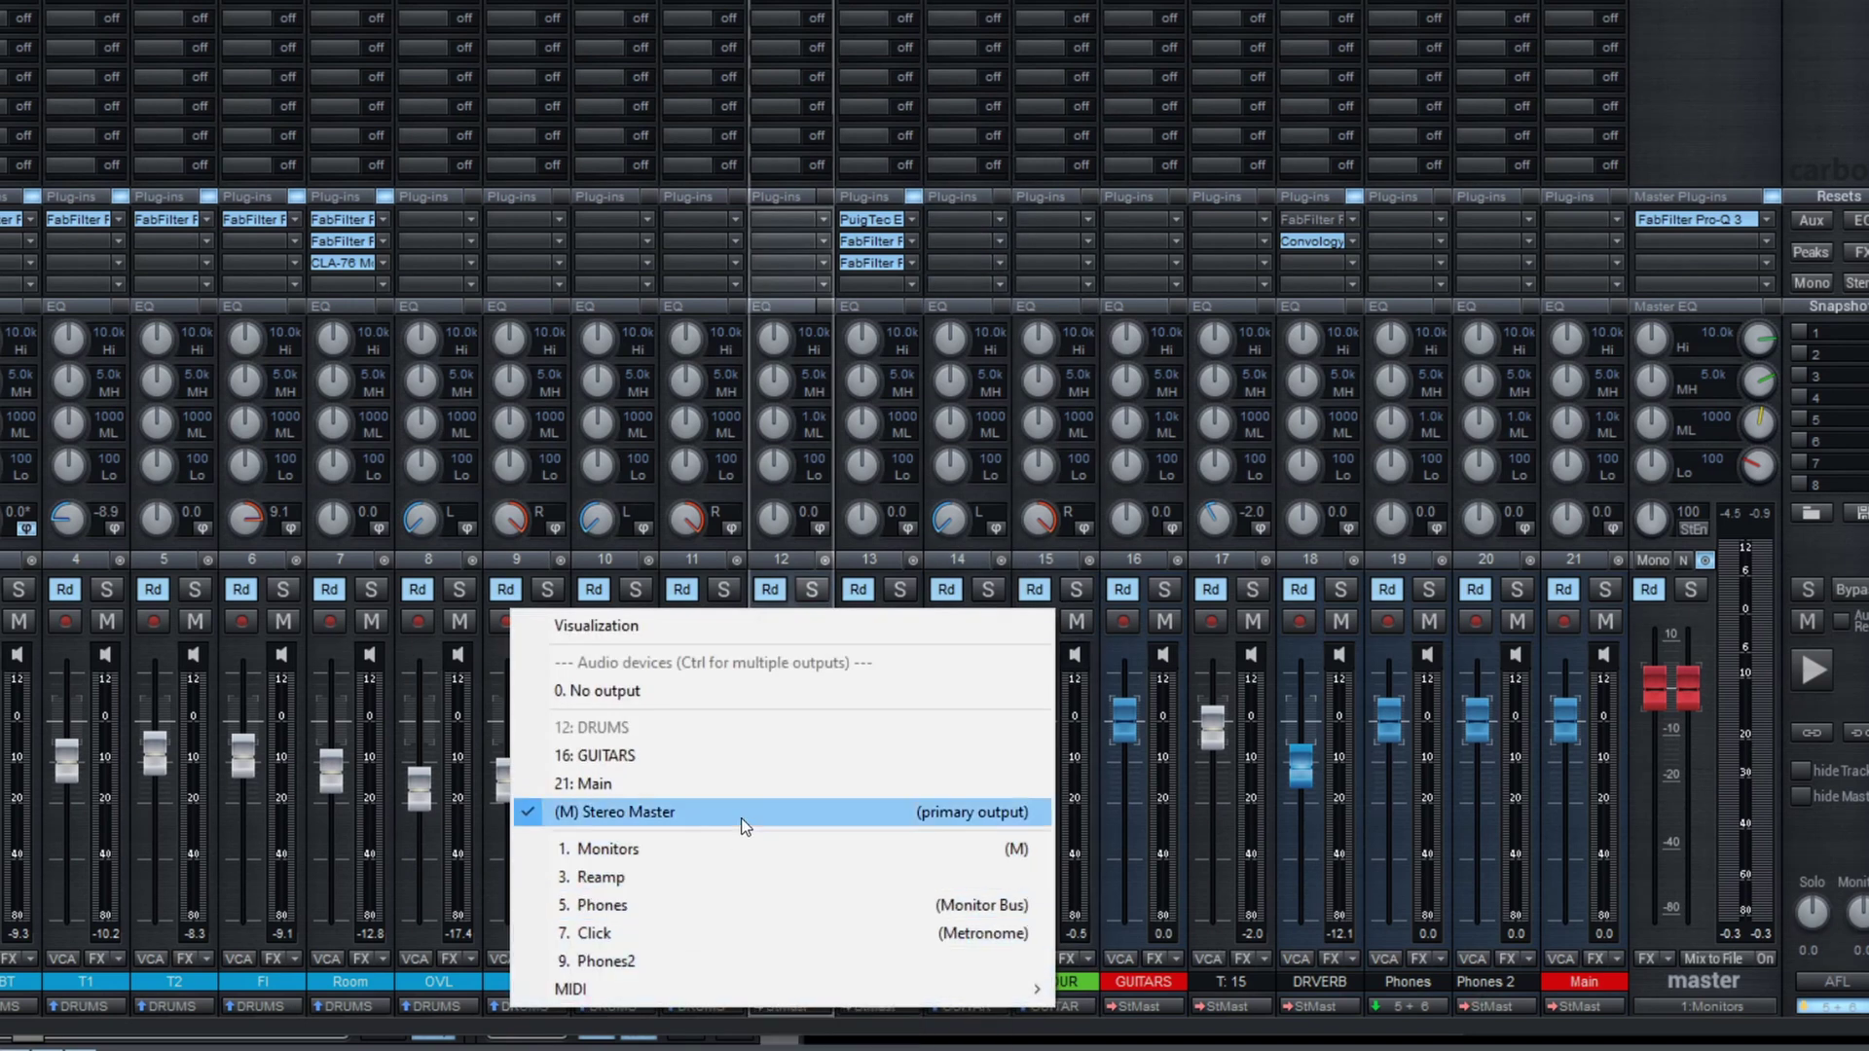
{"action": "left_click", "coordinate": [761, 787]}
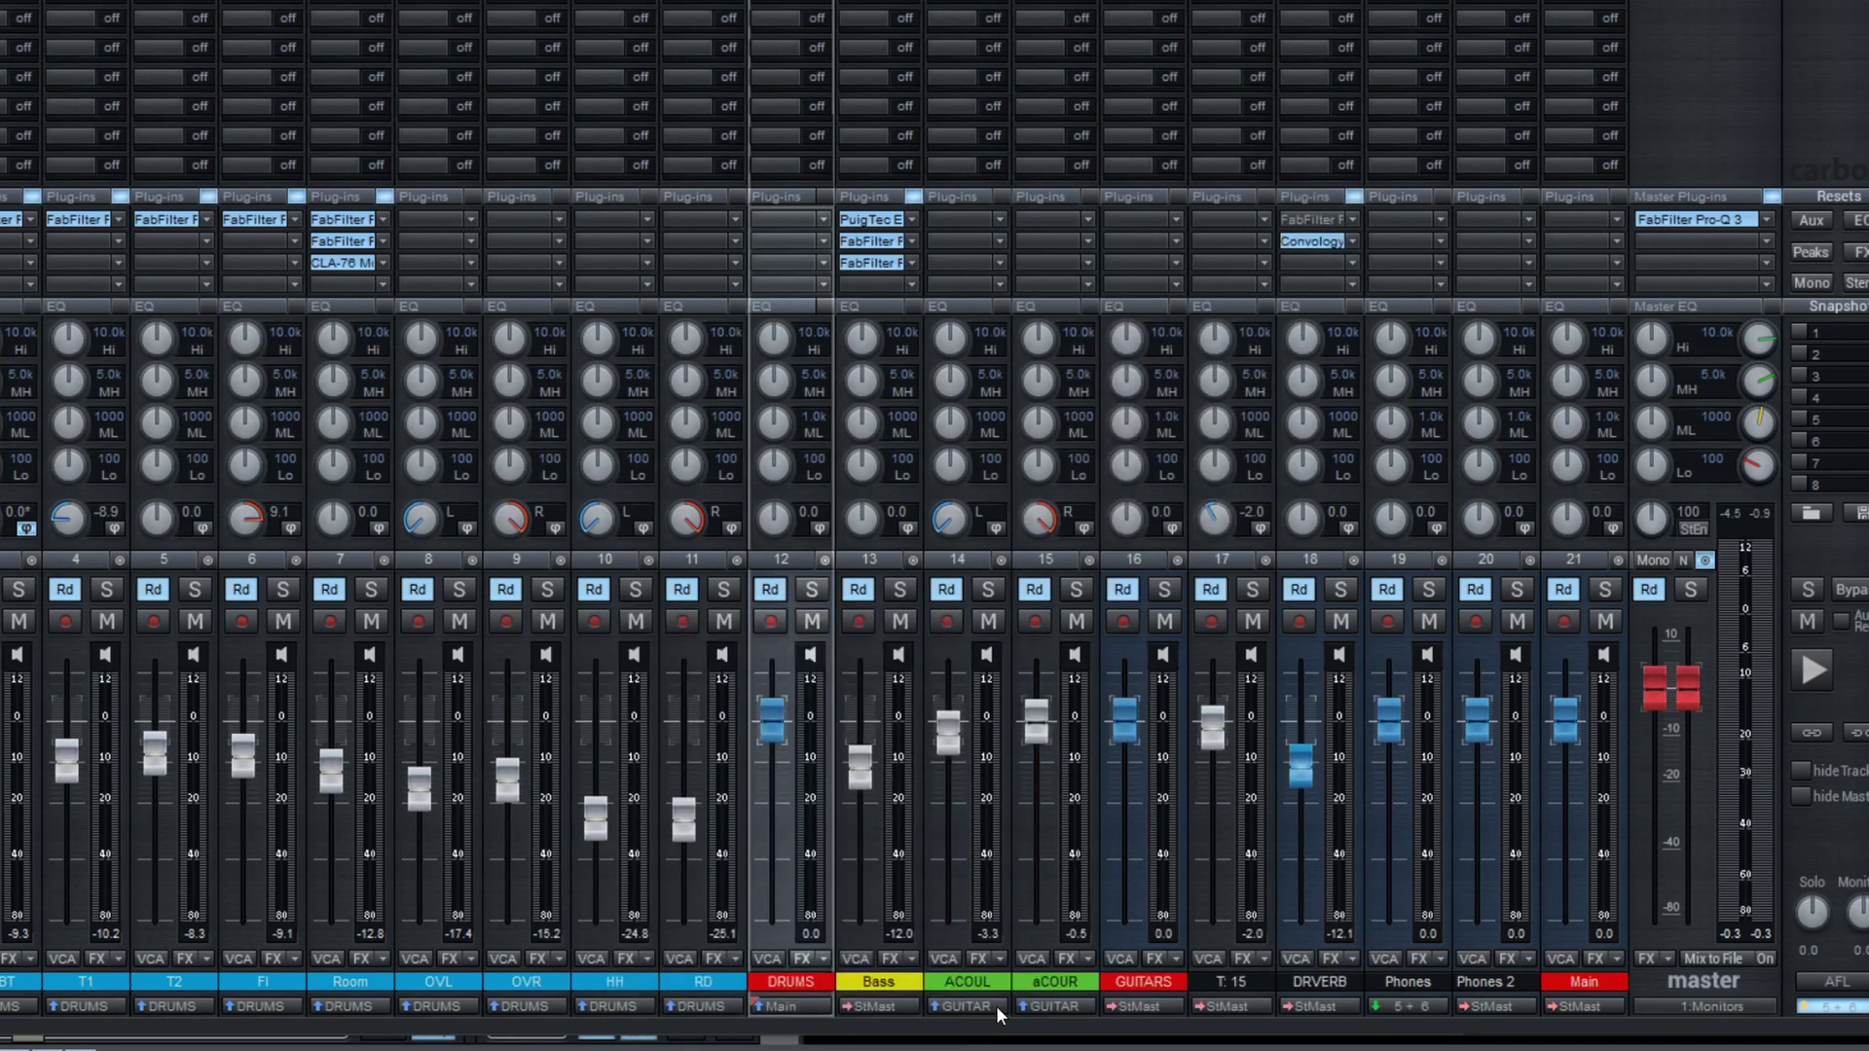
{"action": "left_click", "coordinate": [1137, 1007]}
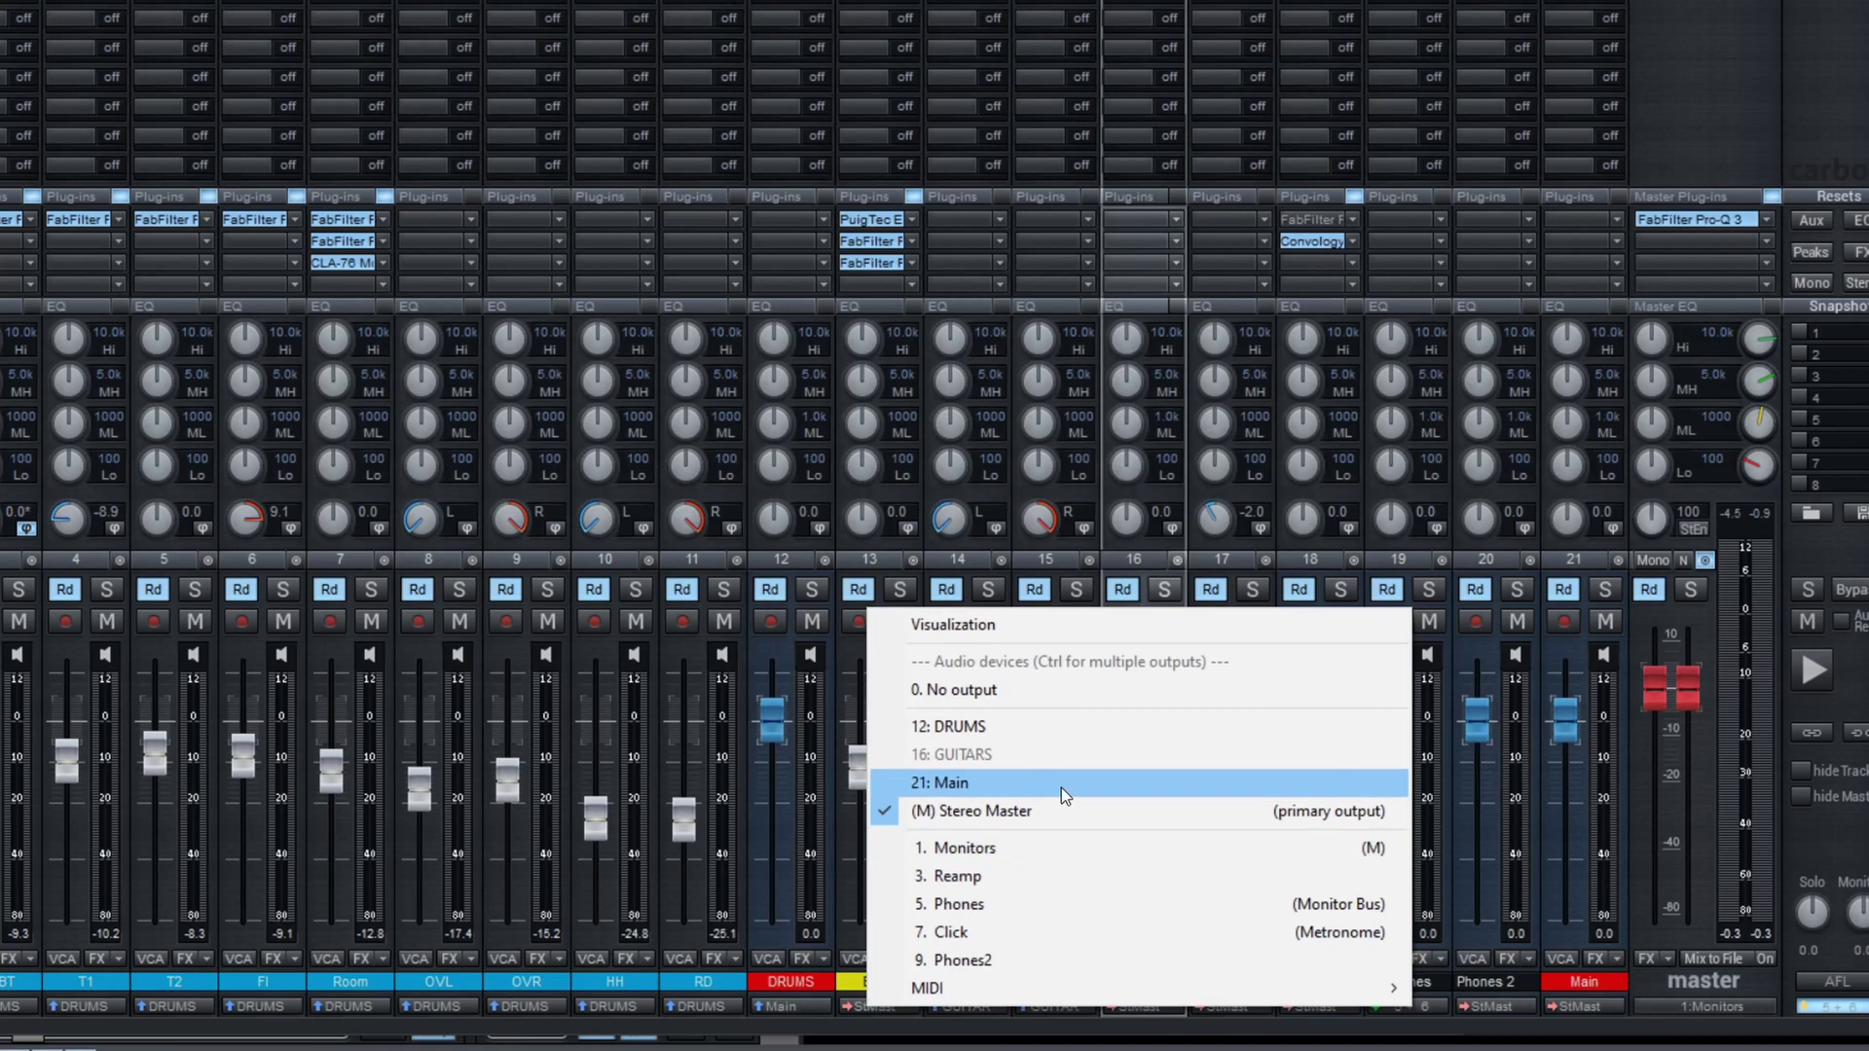
{"action": "left_click", "coordinate": [1063, 781]}
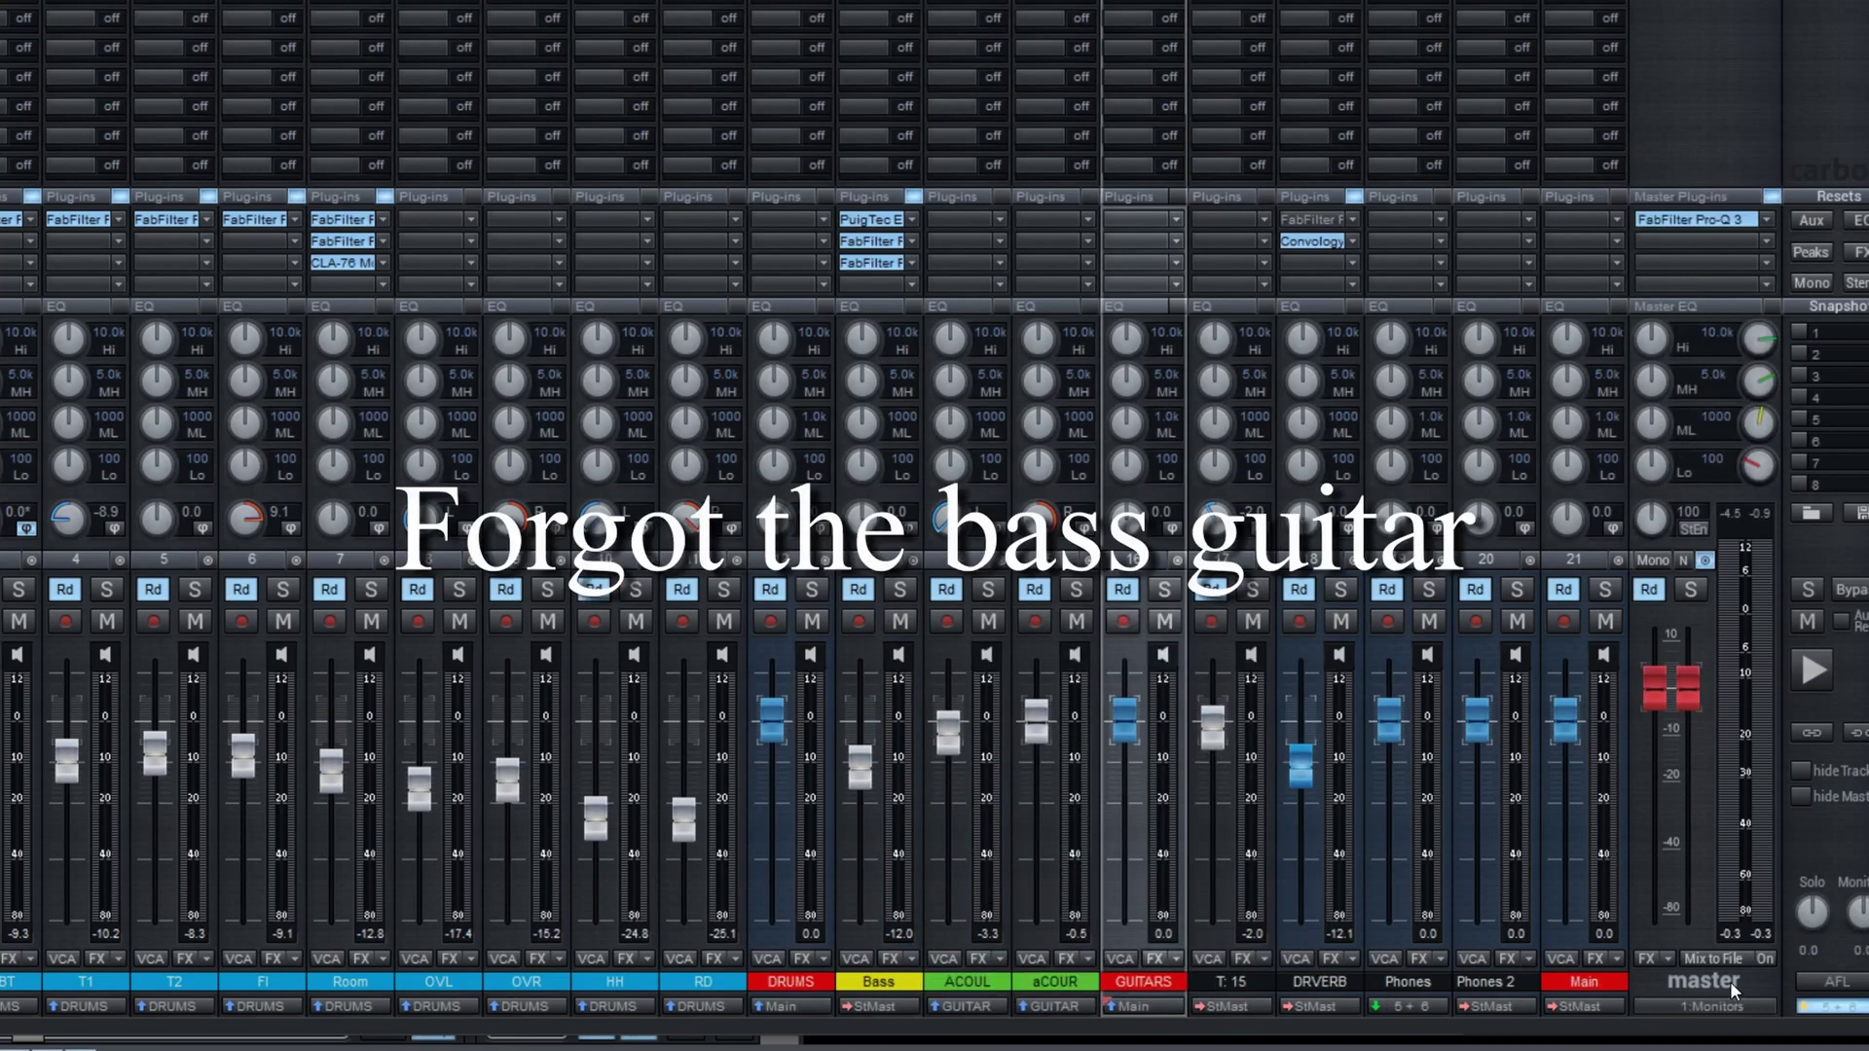
Play the project and move the DRUMS submix fader to 1.3 dB
{"action": "left_click", "coordinate": [1800, 645]}
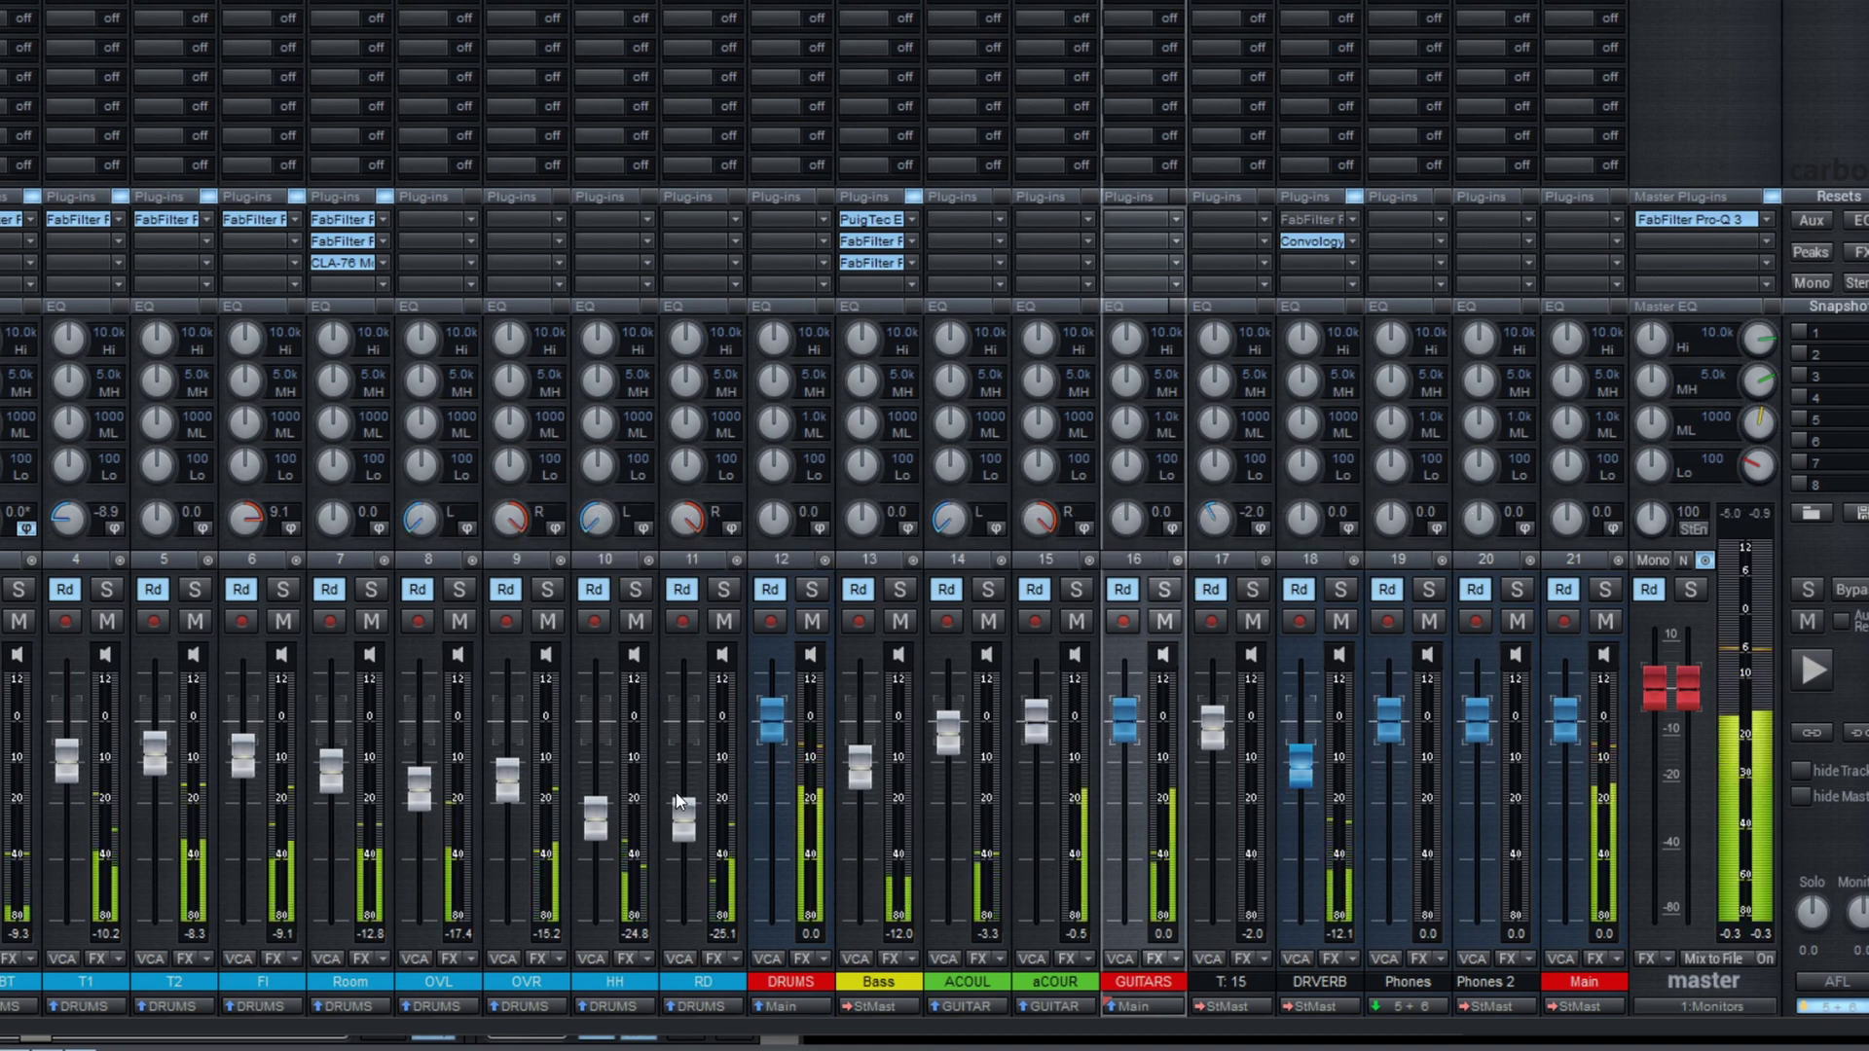
{"action": "mouse_move", "coordinate": [771, 722]}
{"action": "left_mouse_down"}
{"action": "mouse_move", "coordinate": [773, 874]}
{"action": "mouse_move", "coordinate": [769, 725]}
{"action": "left_mouse_up"}
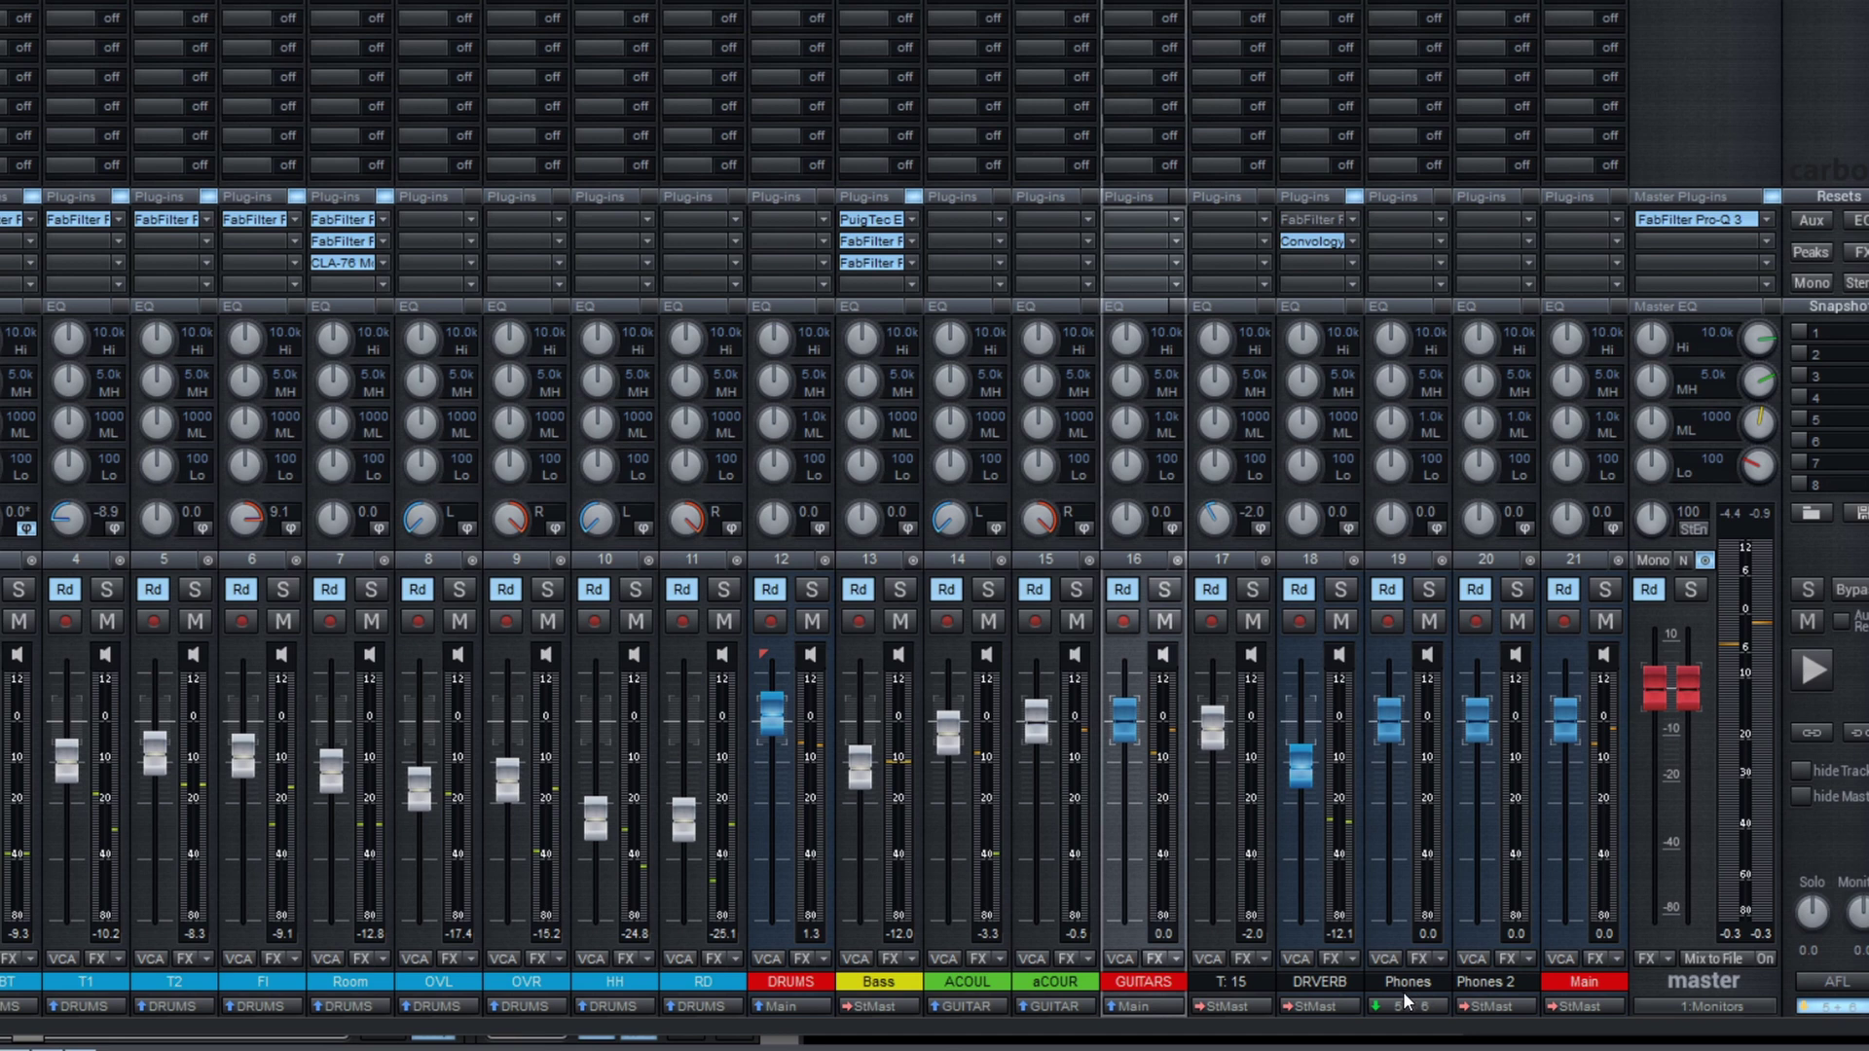
Assign the output of the Phones 2 aux bus to the Phones2 audio device
{"action": "left_click", "coordinate": [1485, 1012]}
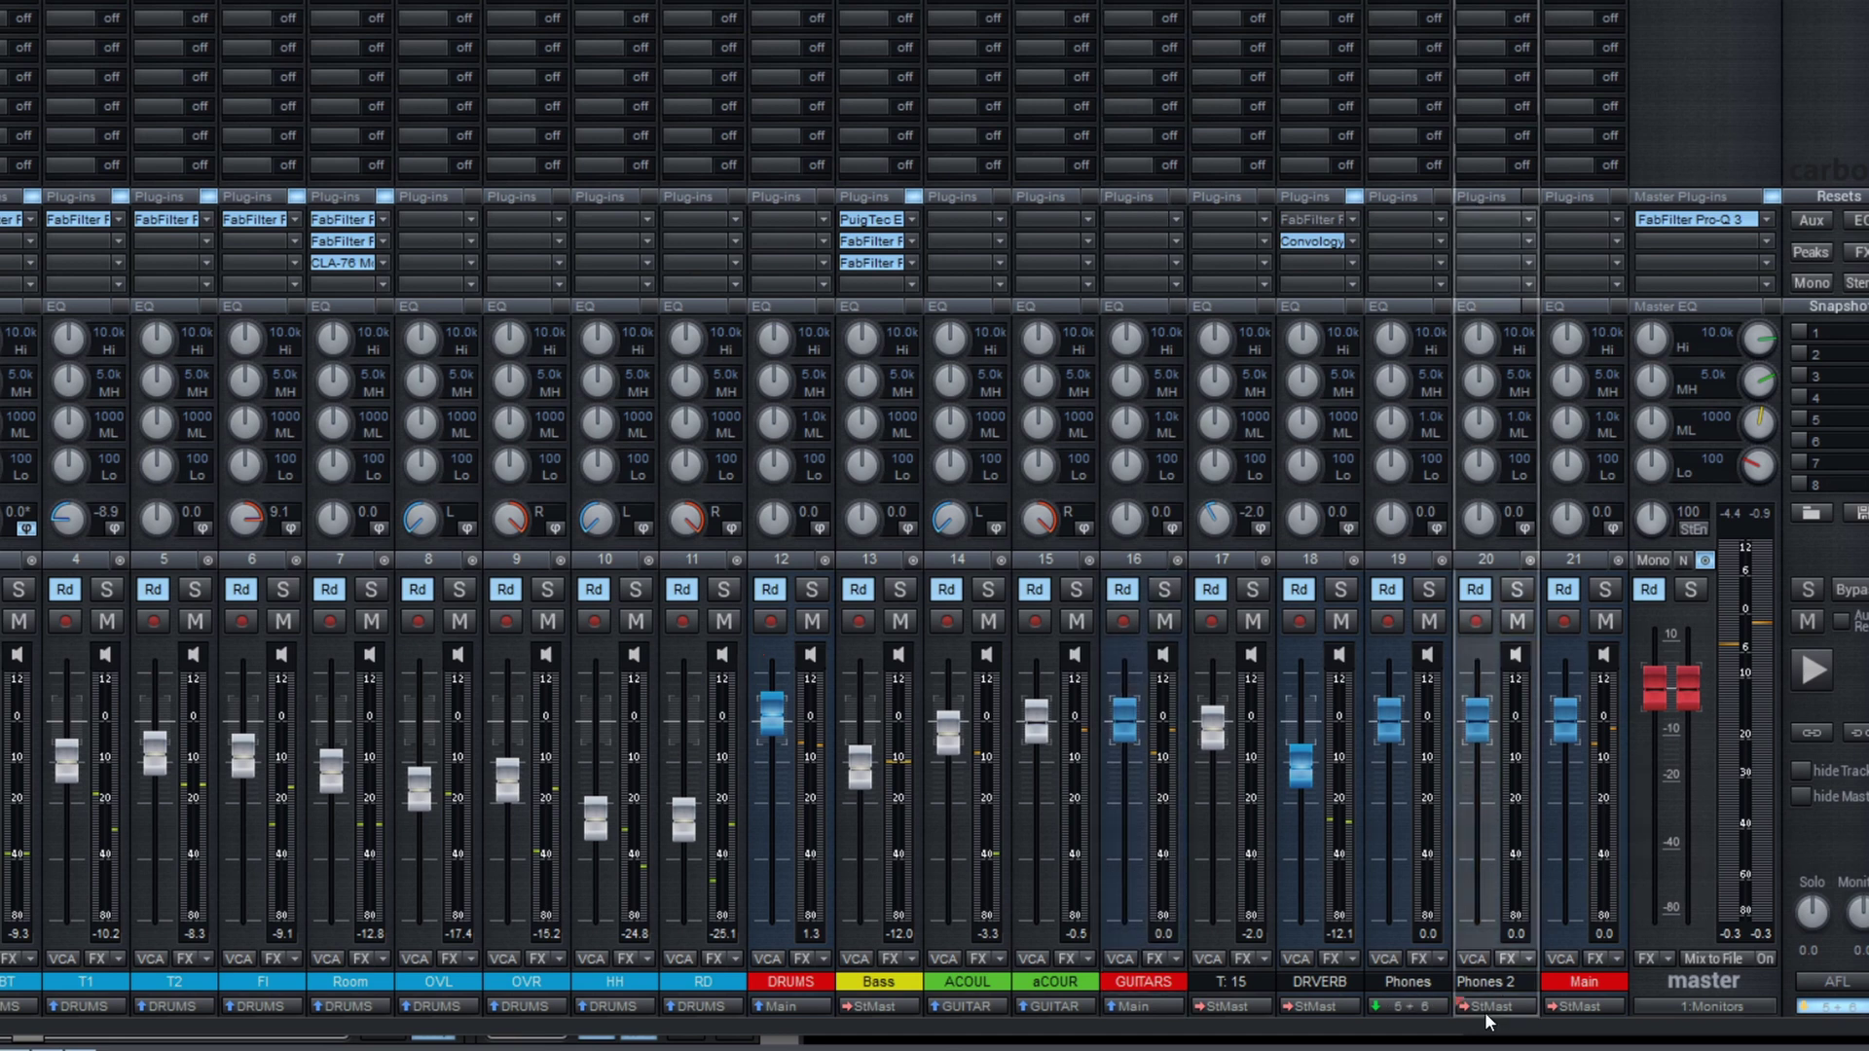
{"action": "left_click", "coordinate": [1486, 1009]}
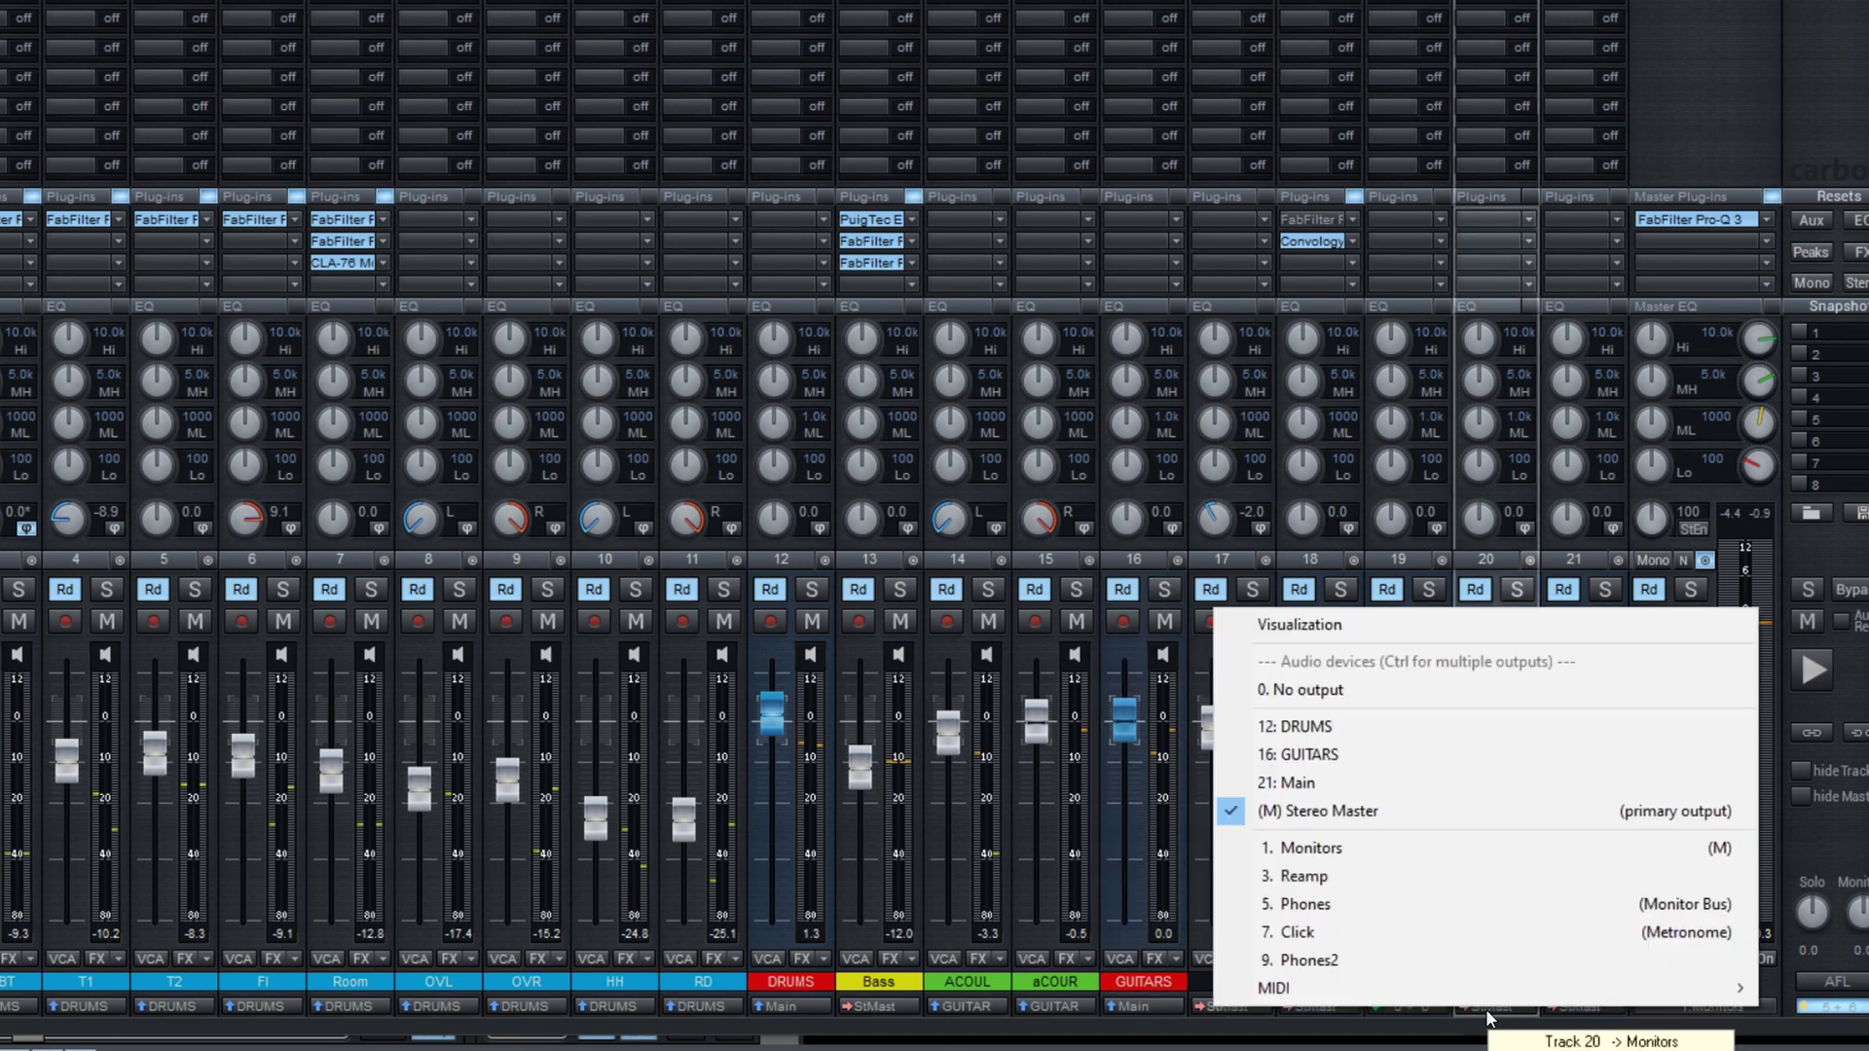
{"action": "left_click", "coordinate": [1326, 960]}
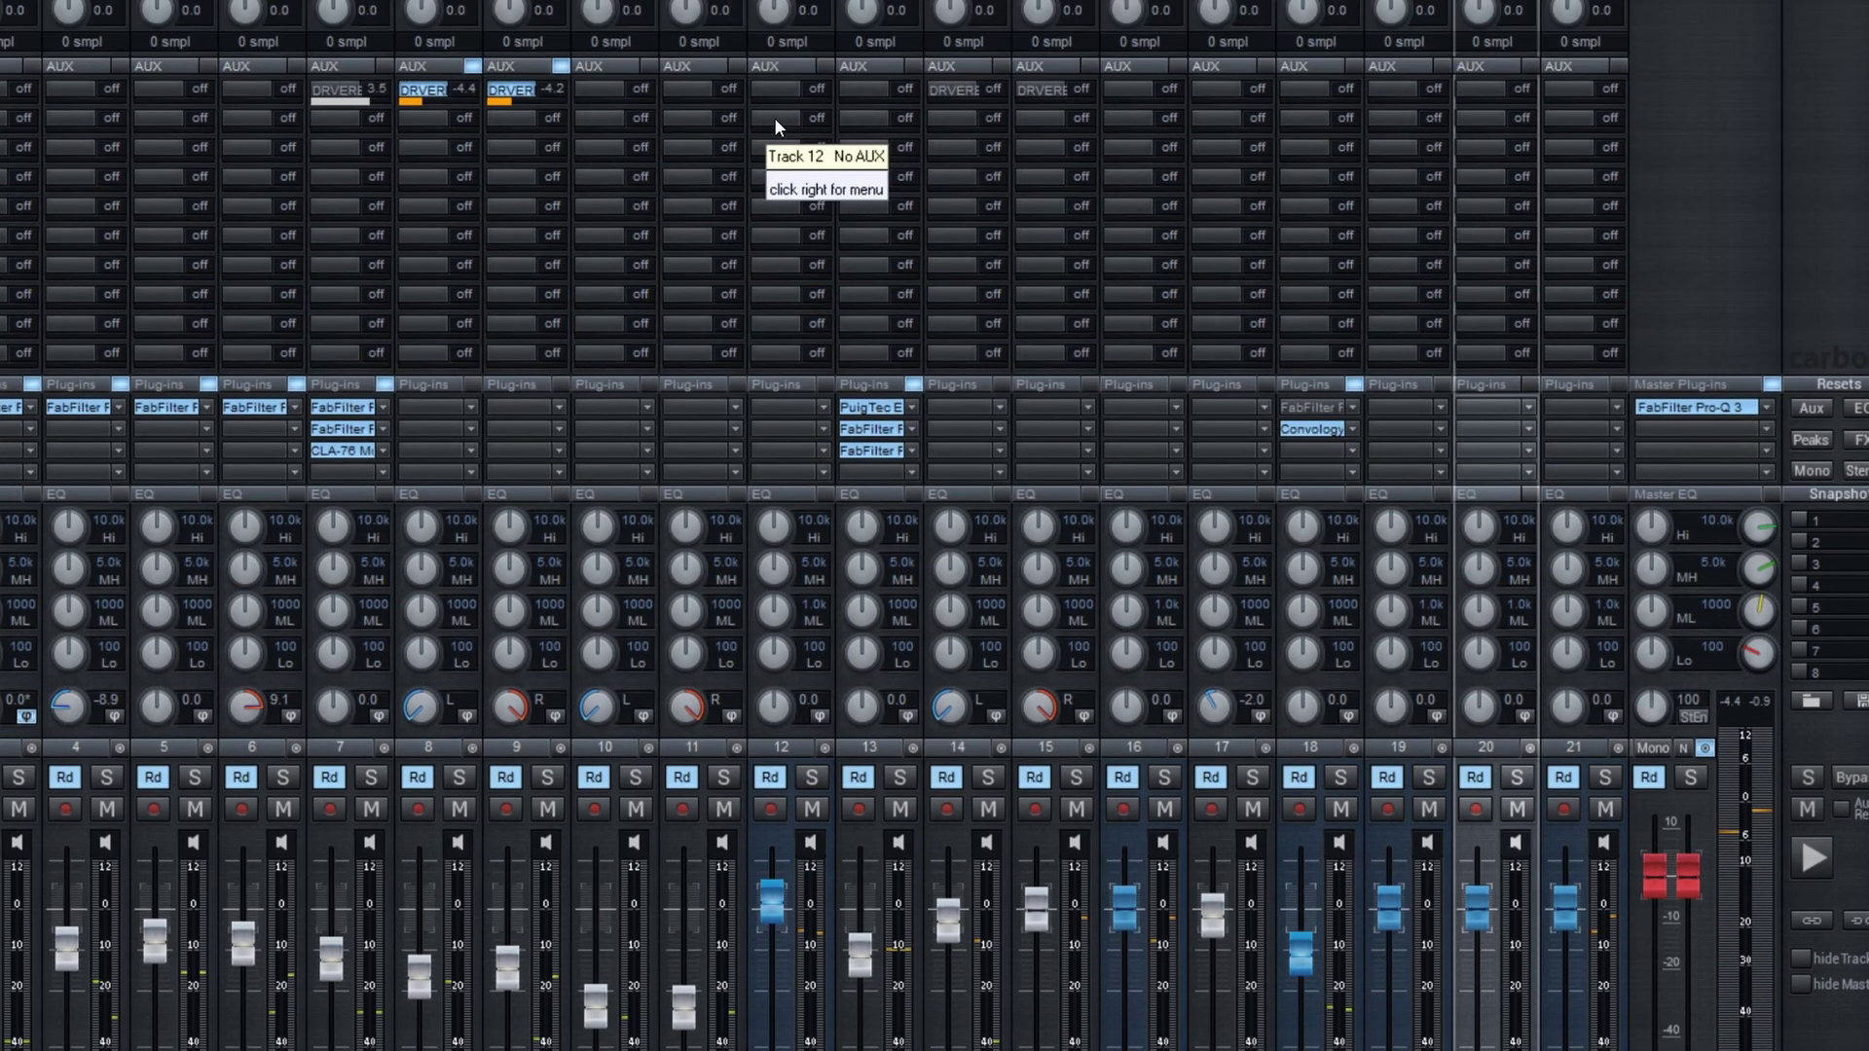
Set the third aux send of DRUMS to about -1.6 dB and test it by moving the DRUMS fader during playback
{"action": "left_click", "coordinate": [775, 119]}
{"action": "left_click_drag", "start_coordinate": [763, 163], "coordinate": [797, 169]}
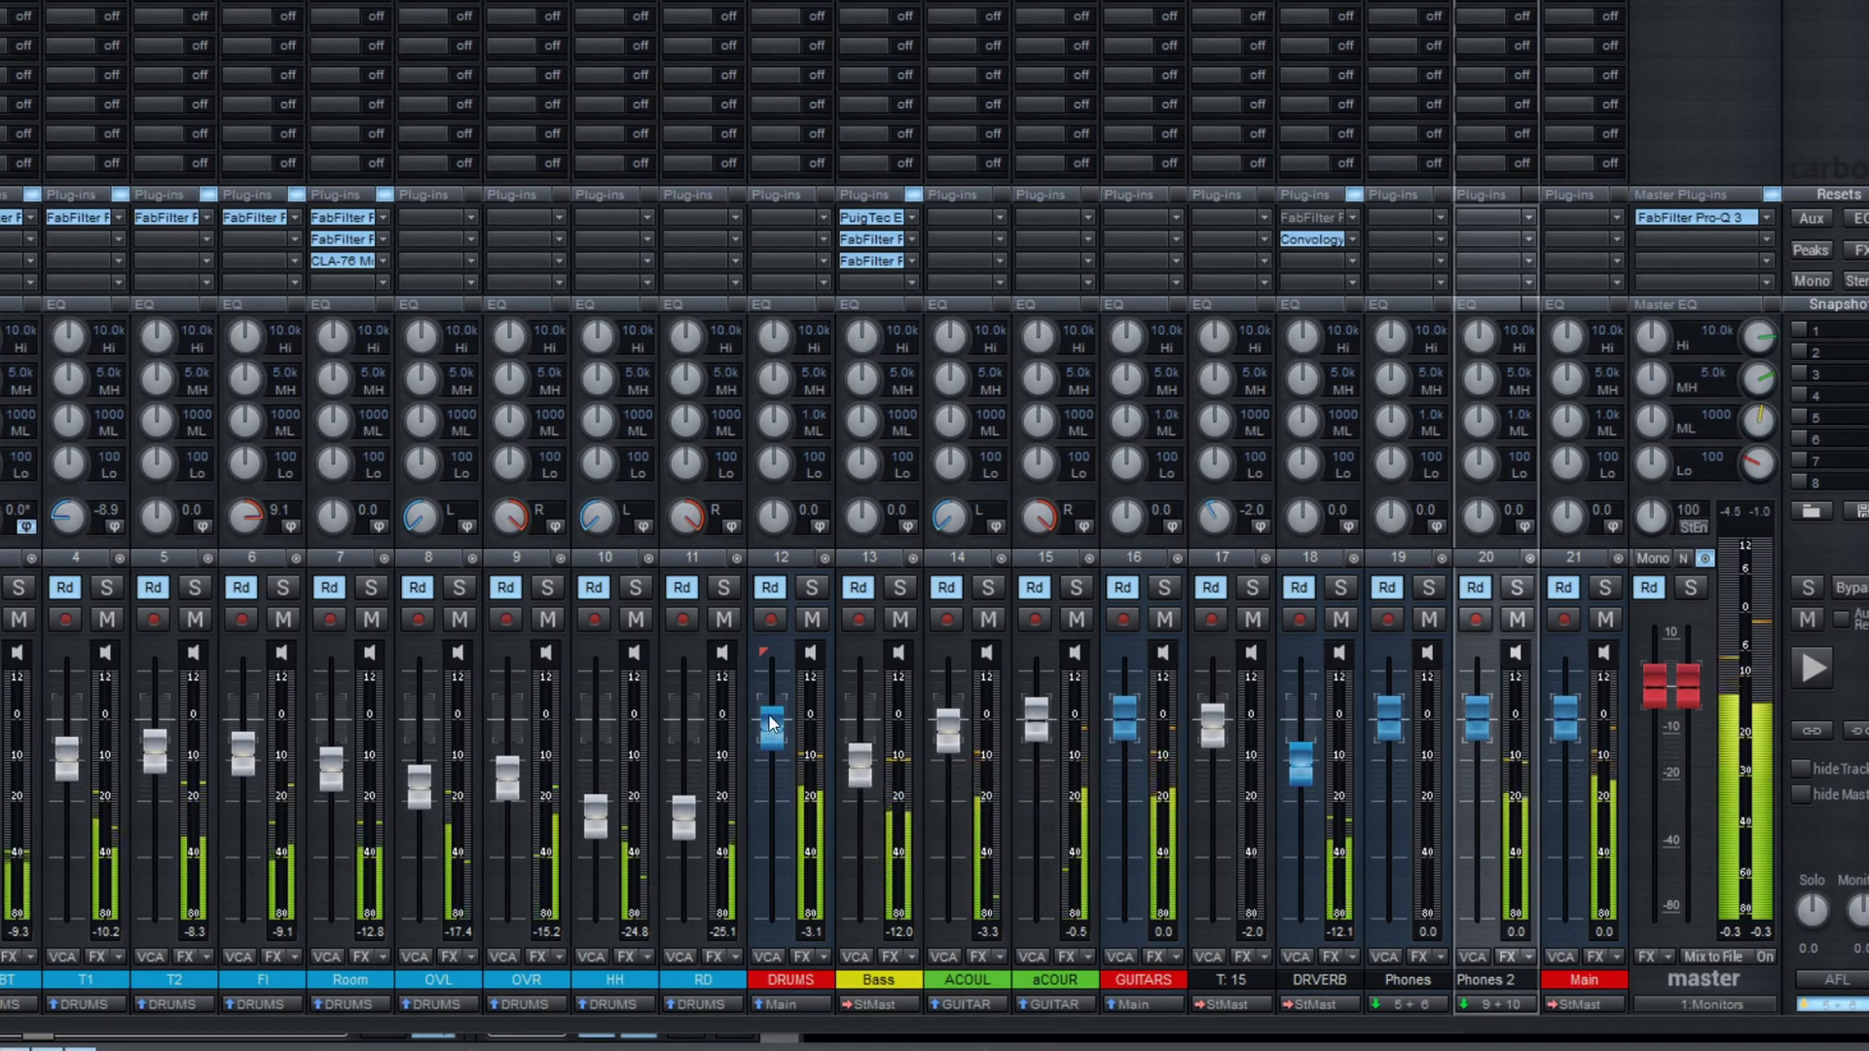
{"action": "left_click_drag", "start_coordinate": [768, 728], "coordinate": [831, 725]}
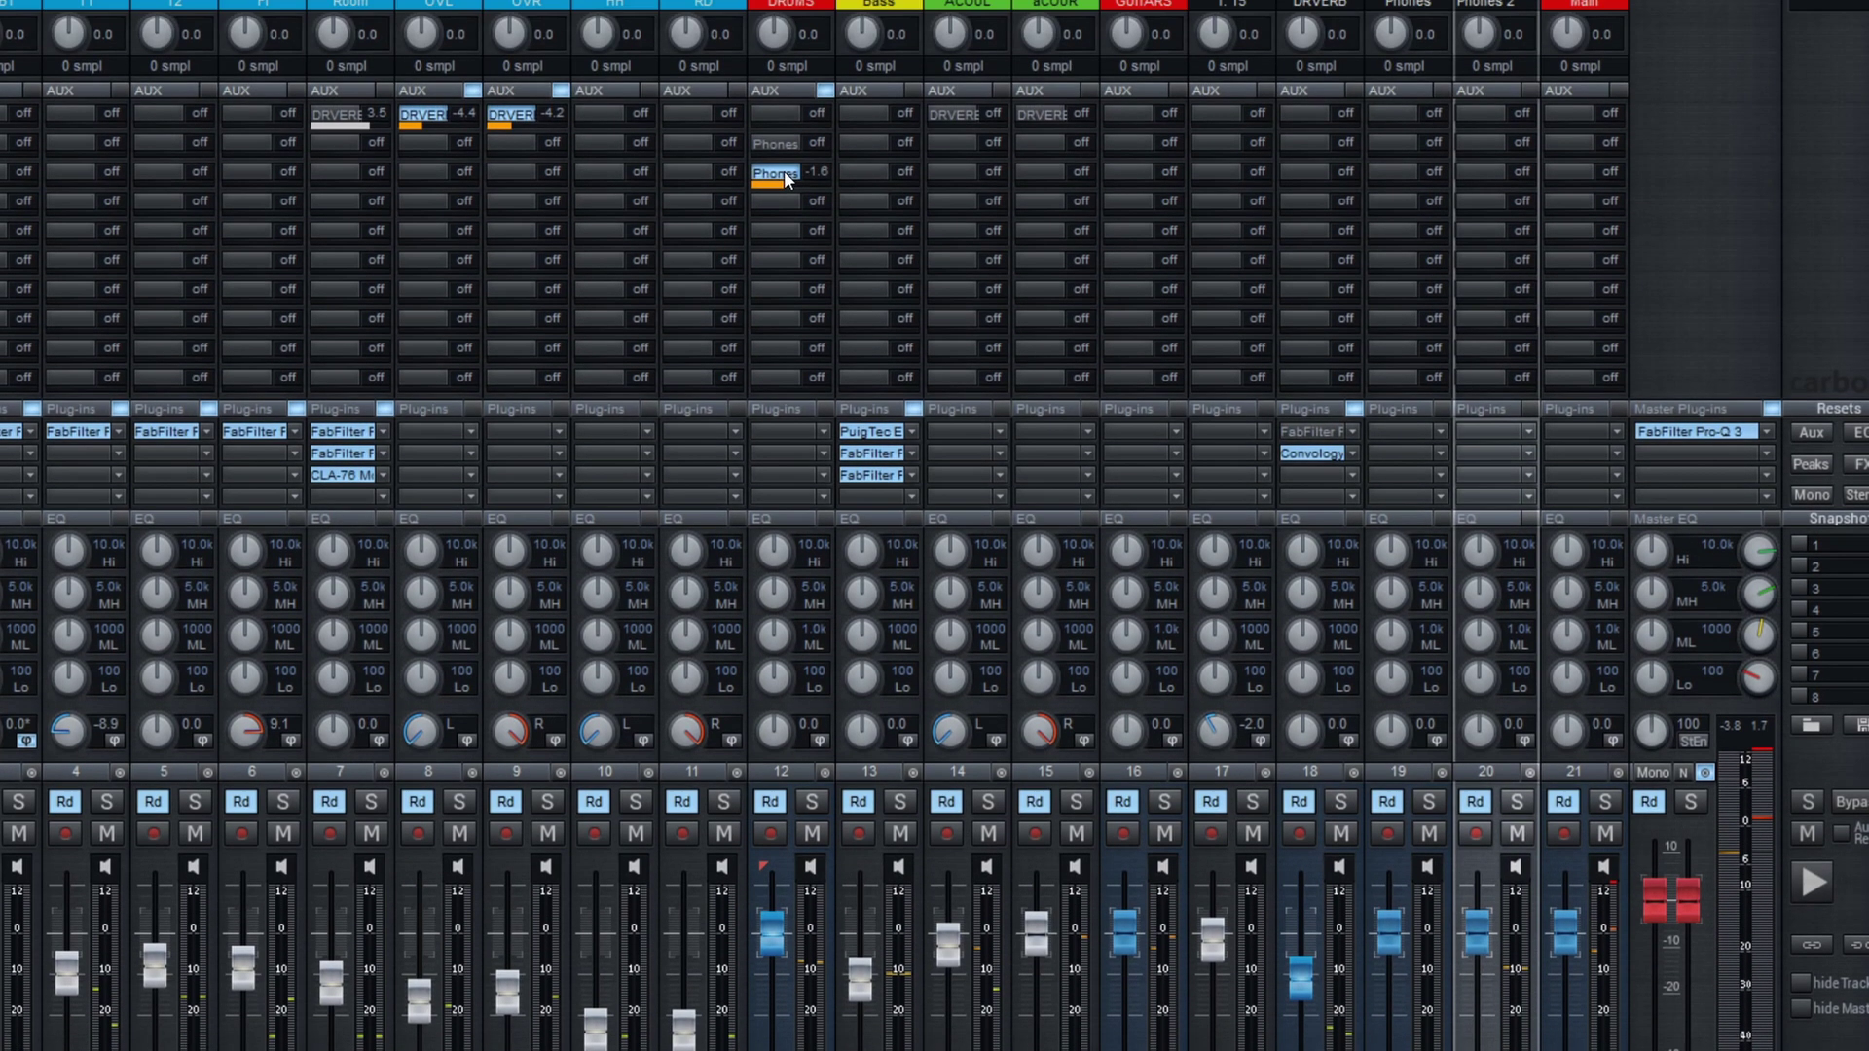
Switch the third aux send of DRUMS to AUX/Output (Pre) and pull the DRUMS fader down to -73.7 dB during playback
{"action": "right_click", "coordinate": [785, 172]}
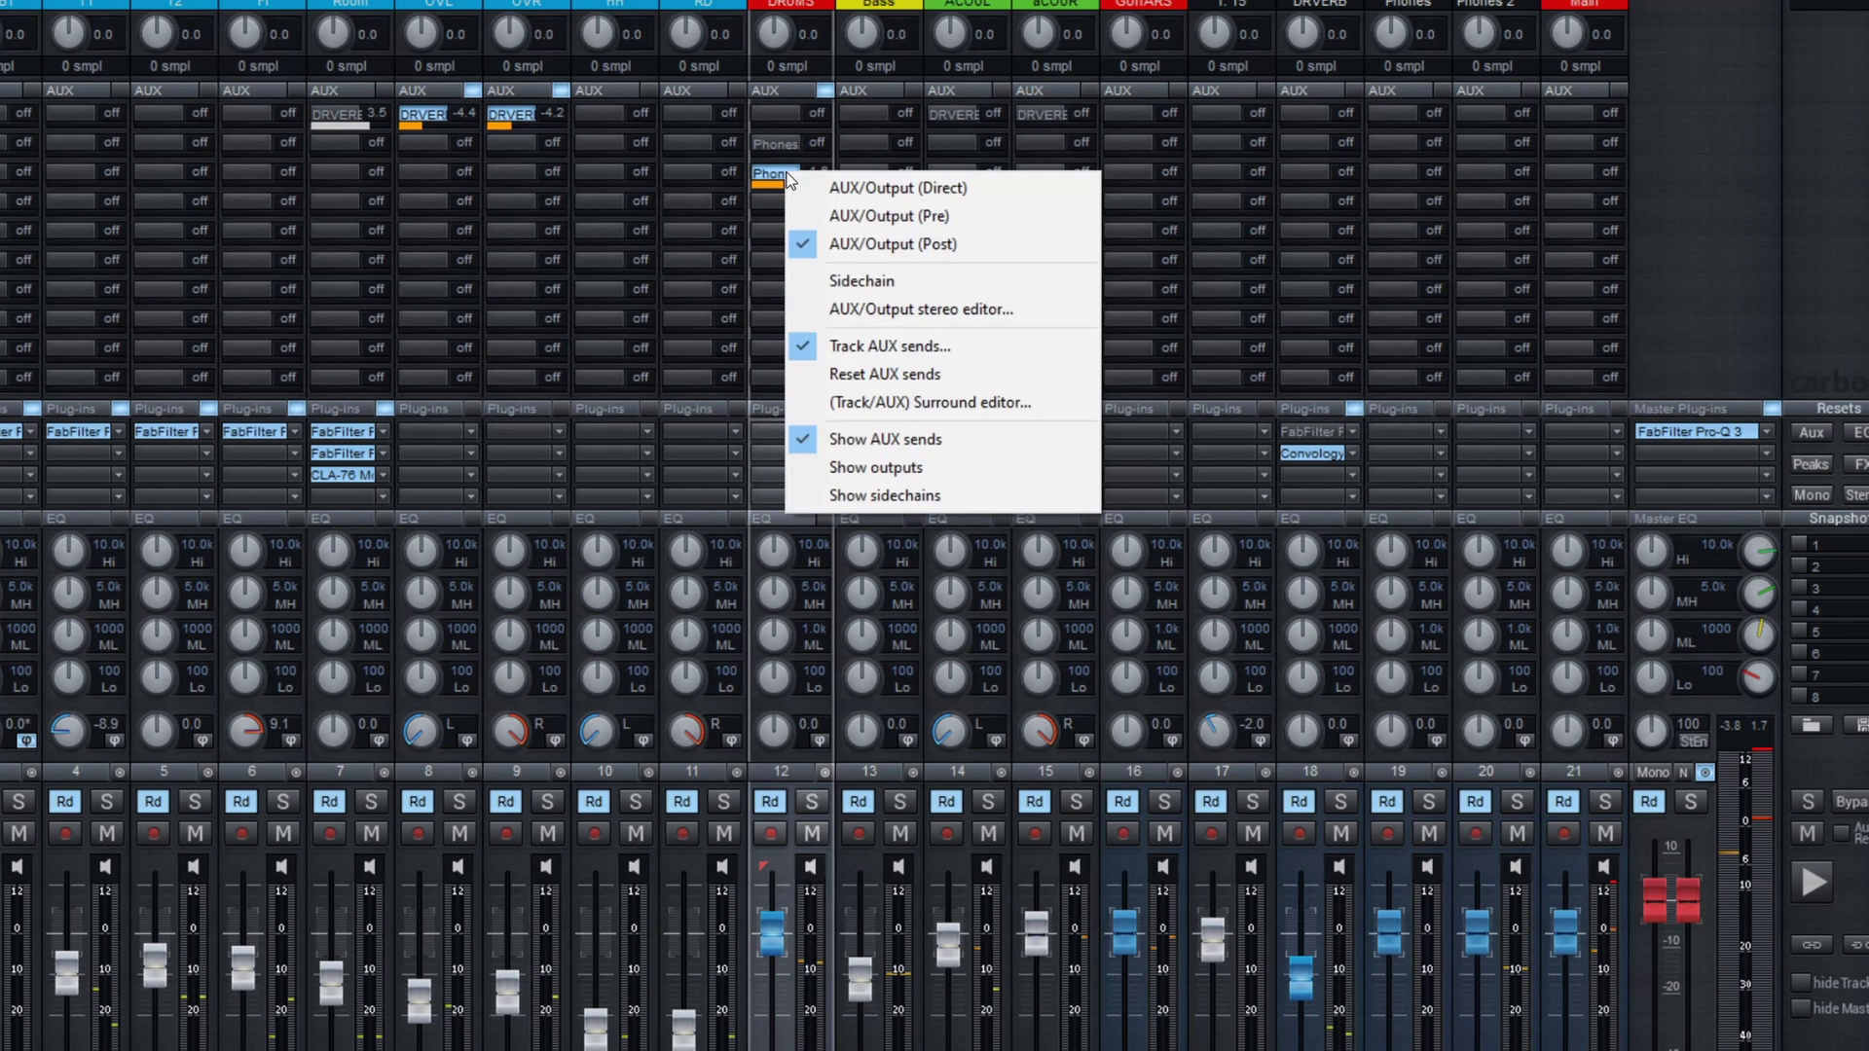
{"action": "left_click", "coordinate": [857, 215]}
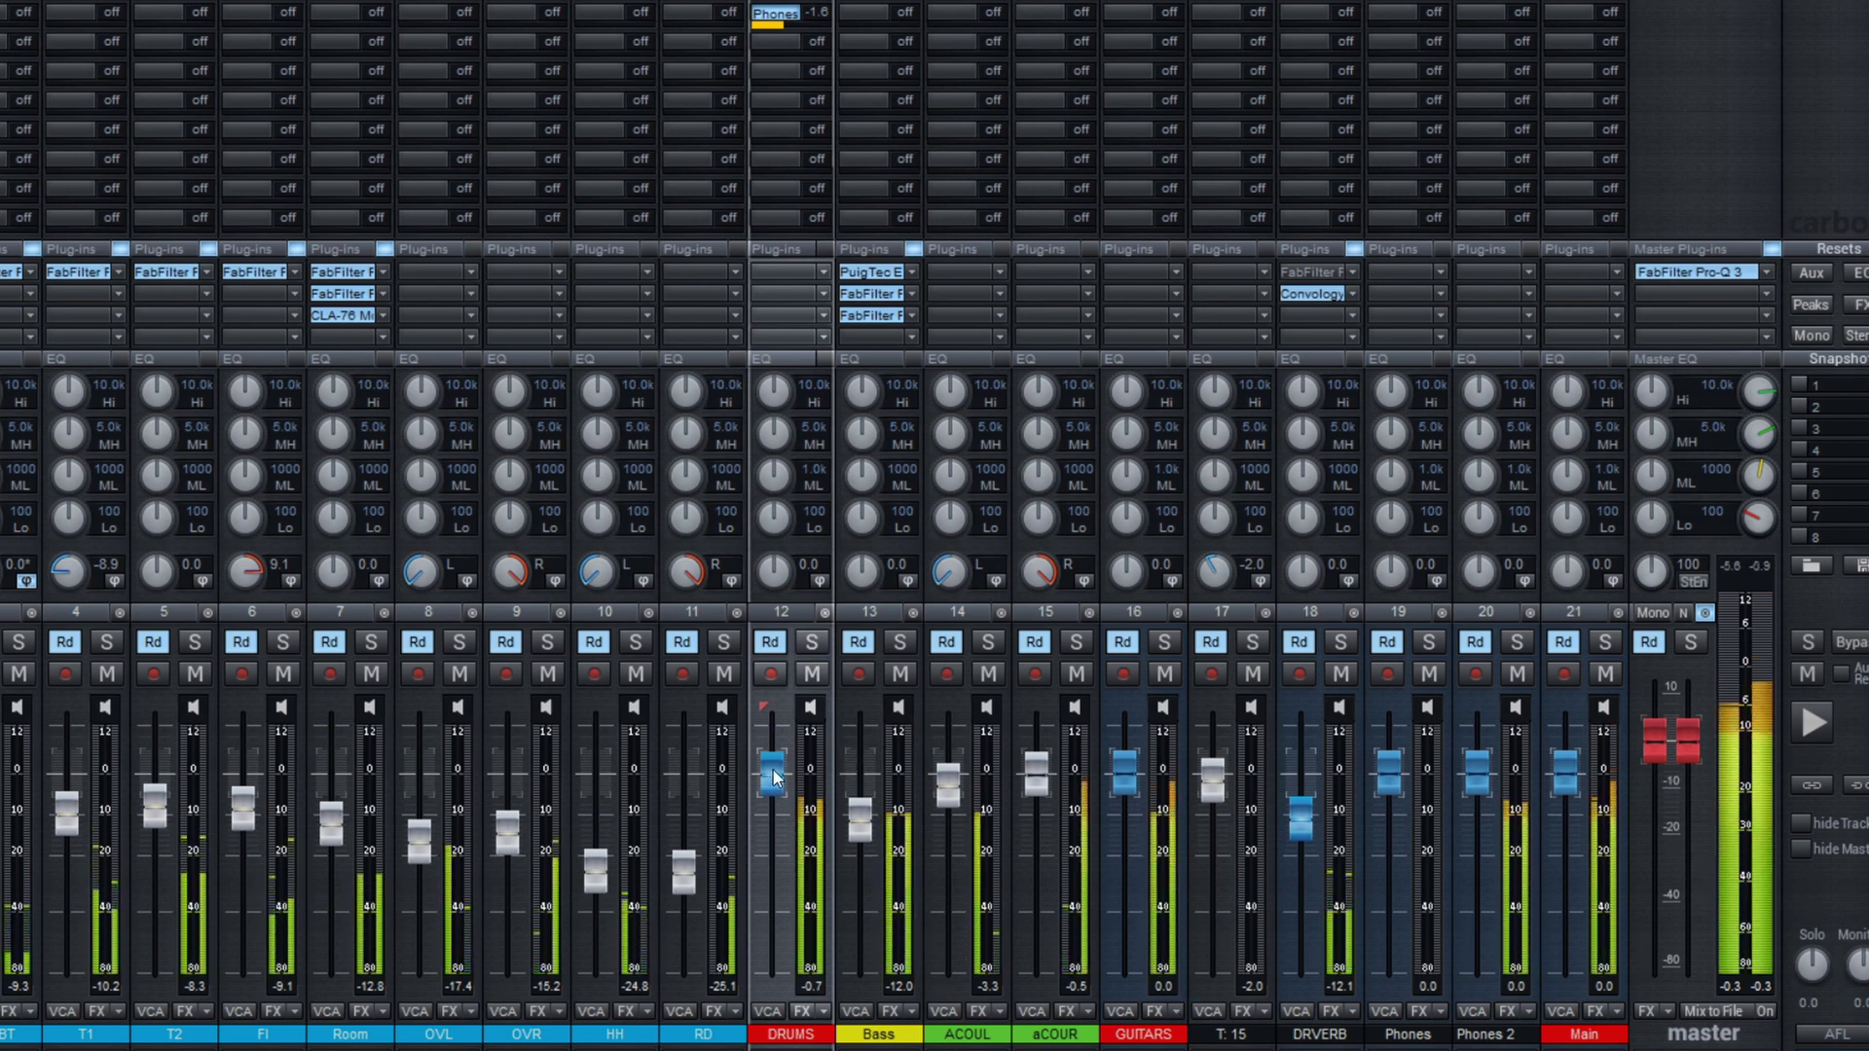
{"action": "left_click_drag", "start_coordinate": [791, 775], "coordinate": [791, 960]}
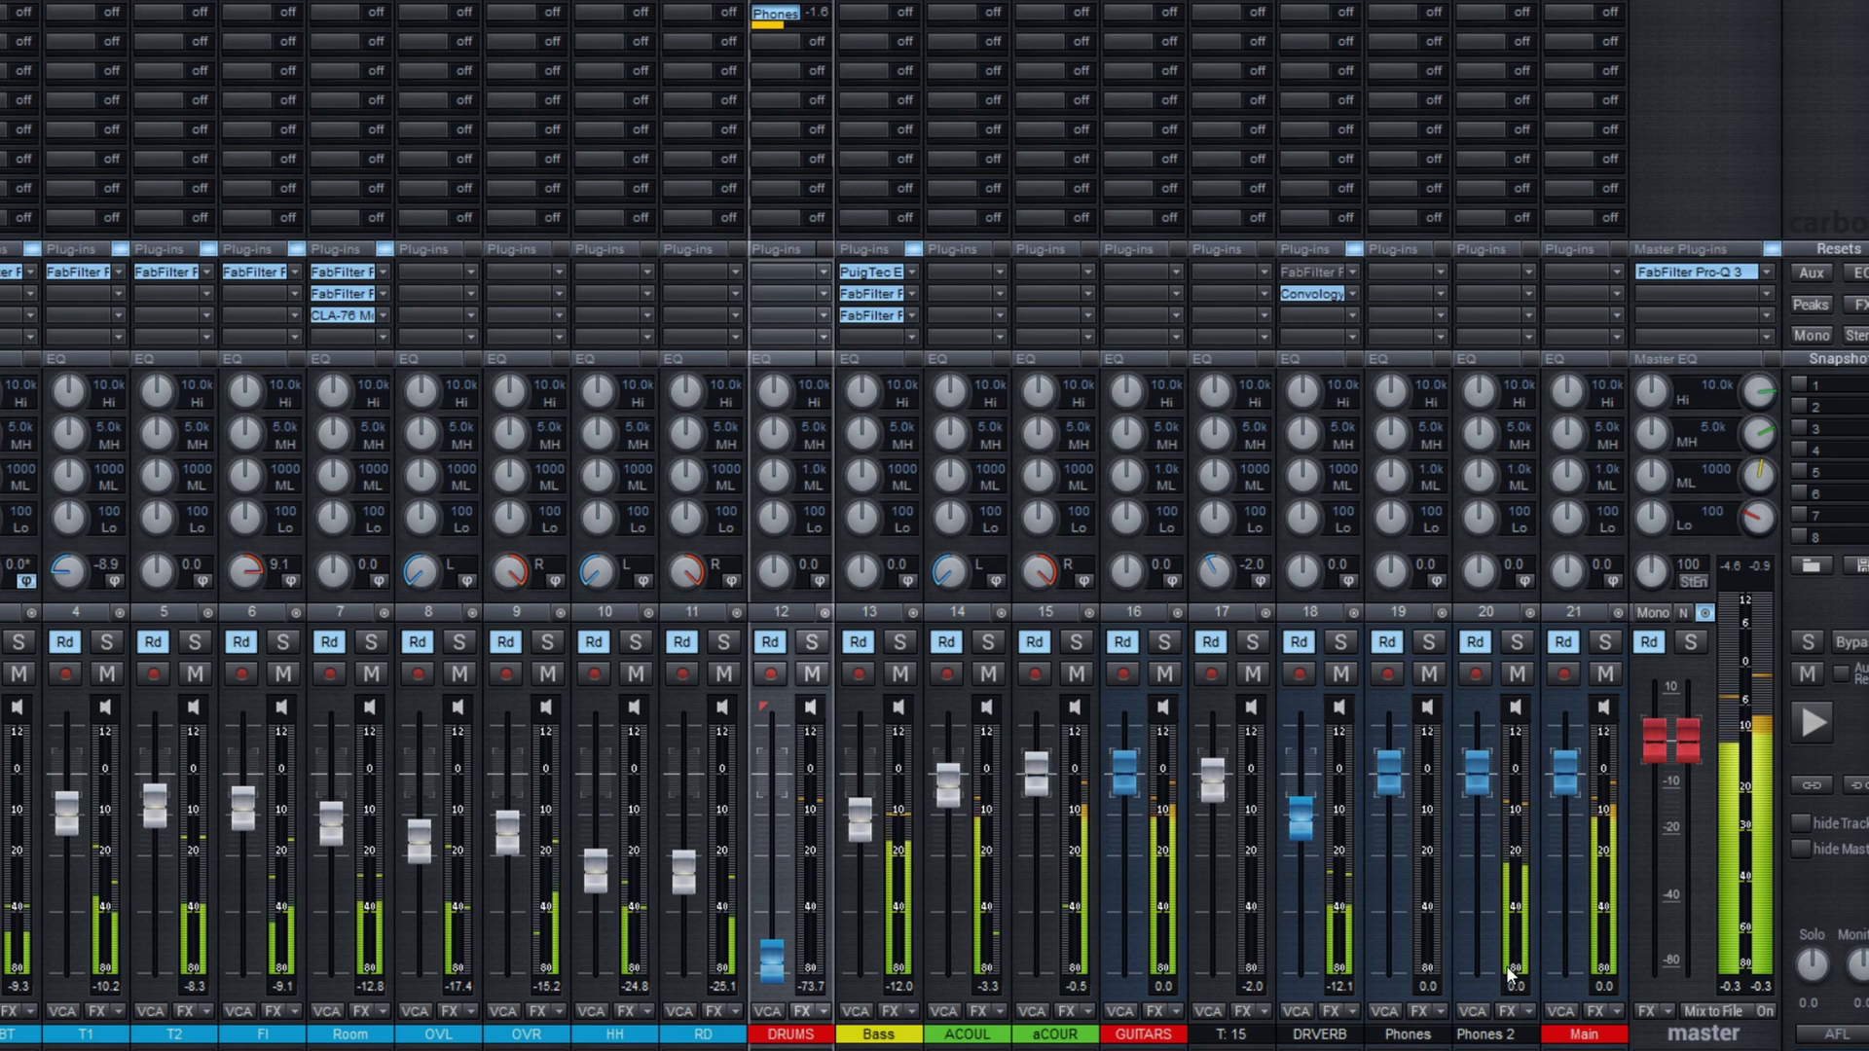
Raise the DRUMS submix fader back to about 0 dB and select the Phones 2 aux bus
{"action": "left_click_drag", "start_coordinate": [772, 959], "coordinate": [775, 781]}
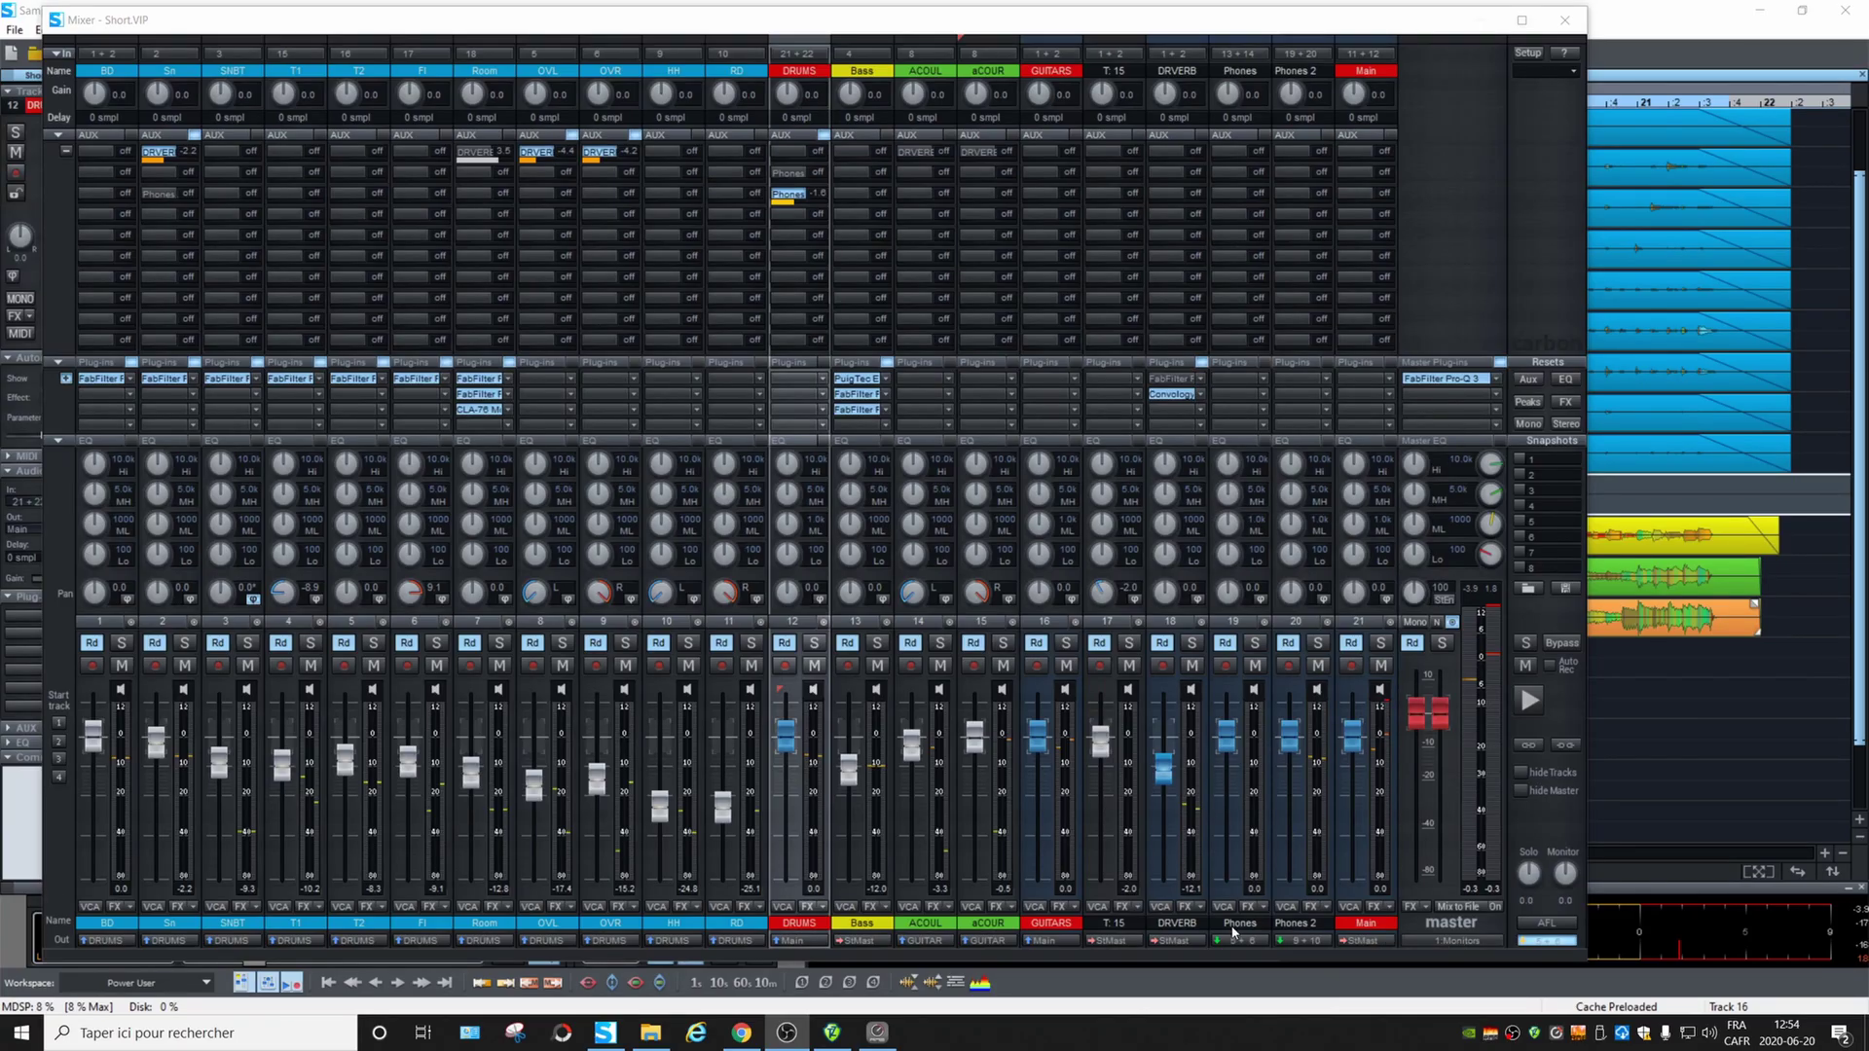
{"action": "left_click", "coordinate": [1301, 931]}
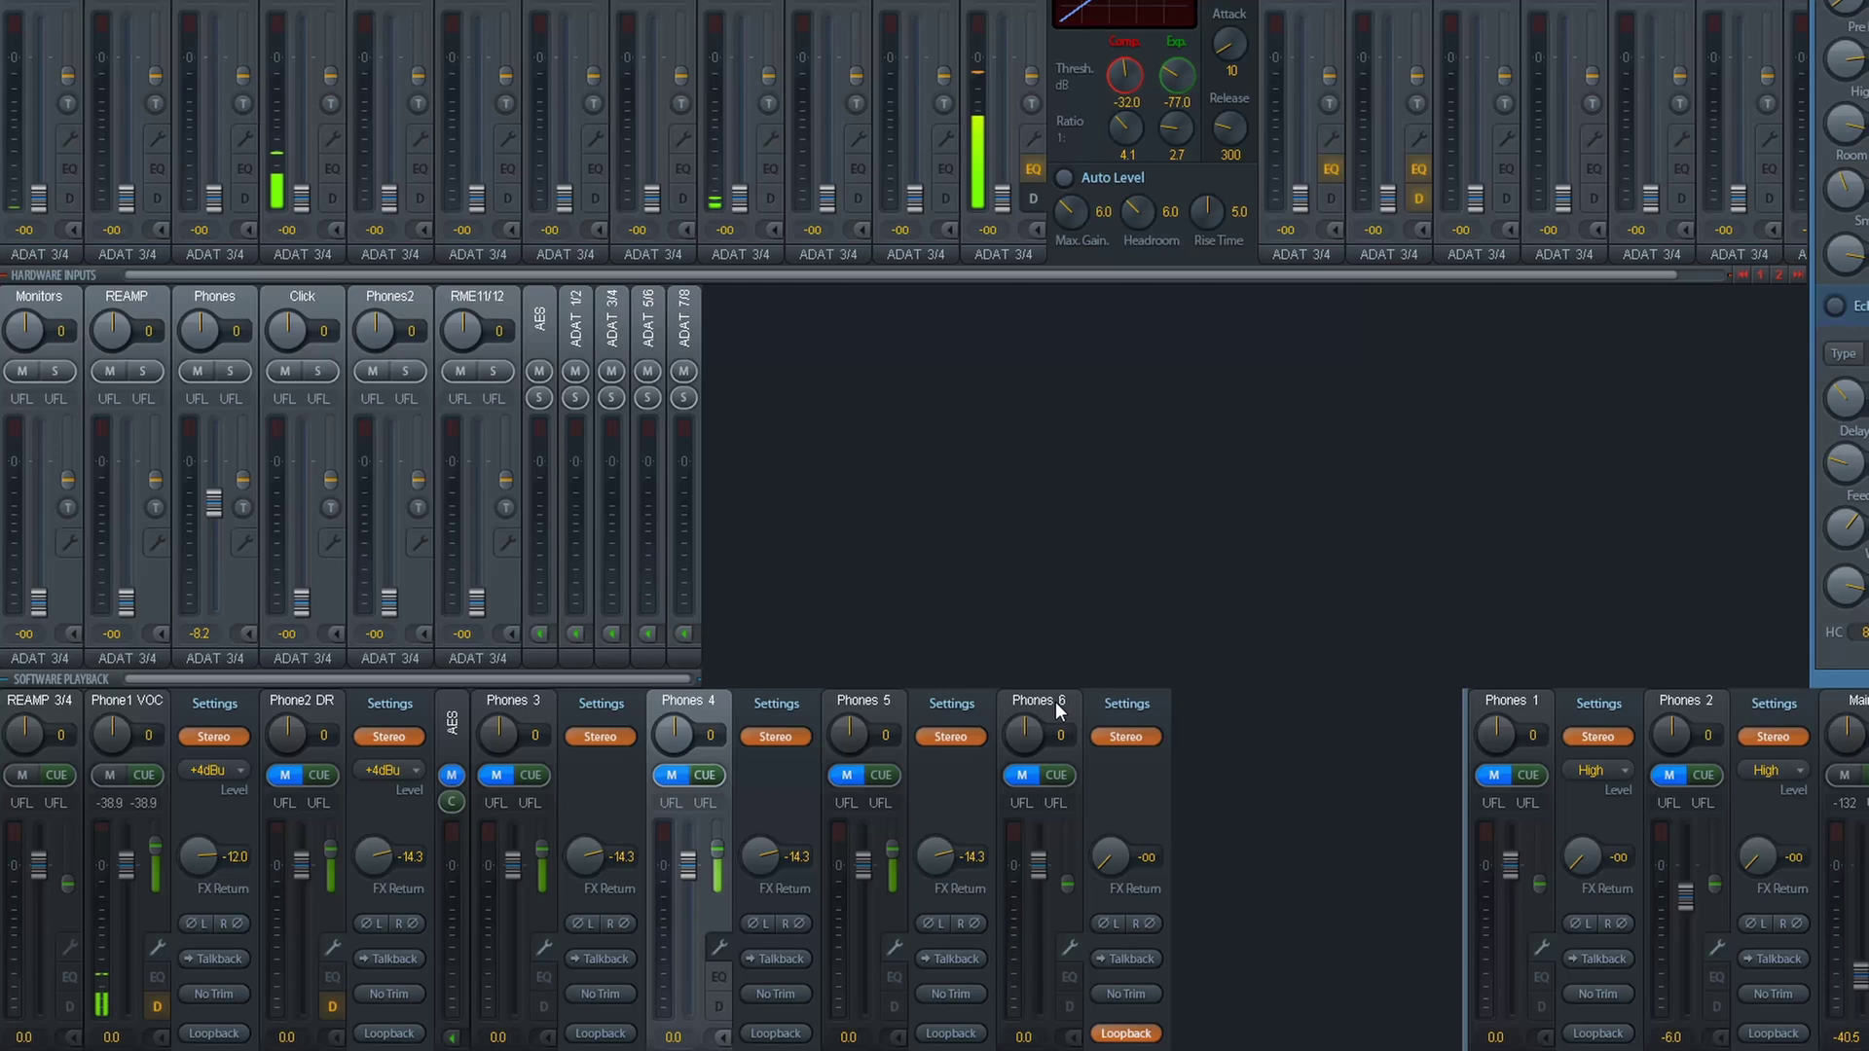
Switch to TotalMix FX, select the Phones 6 output submix on ADAT 7/8 and pull its Monitors playback fader fully down
{"action": "left_click", "coordinate": [901, 643]}
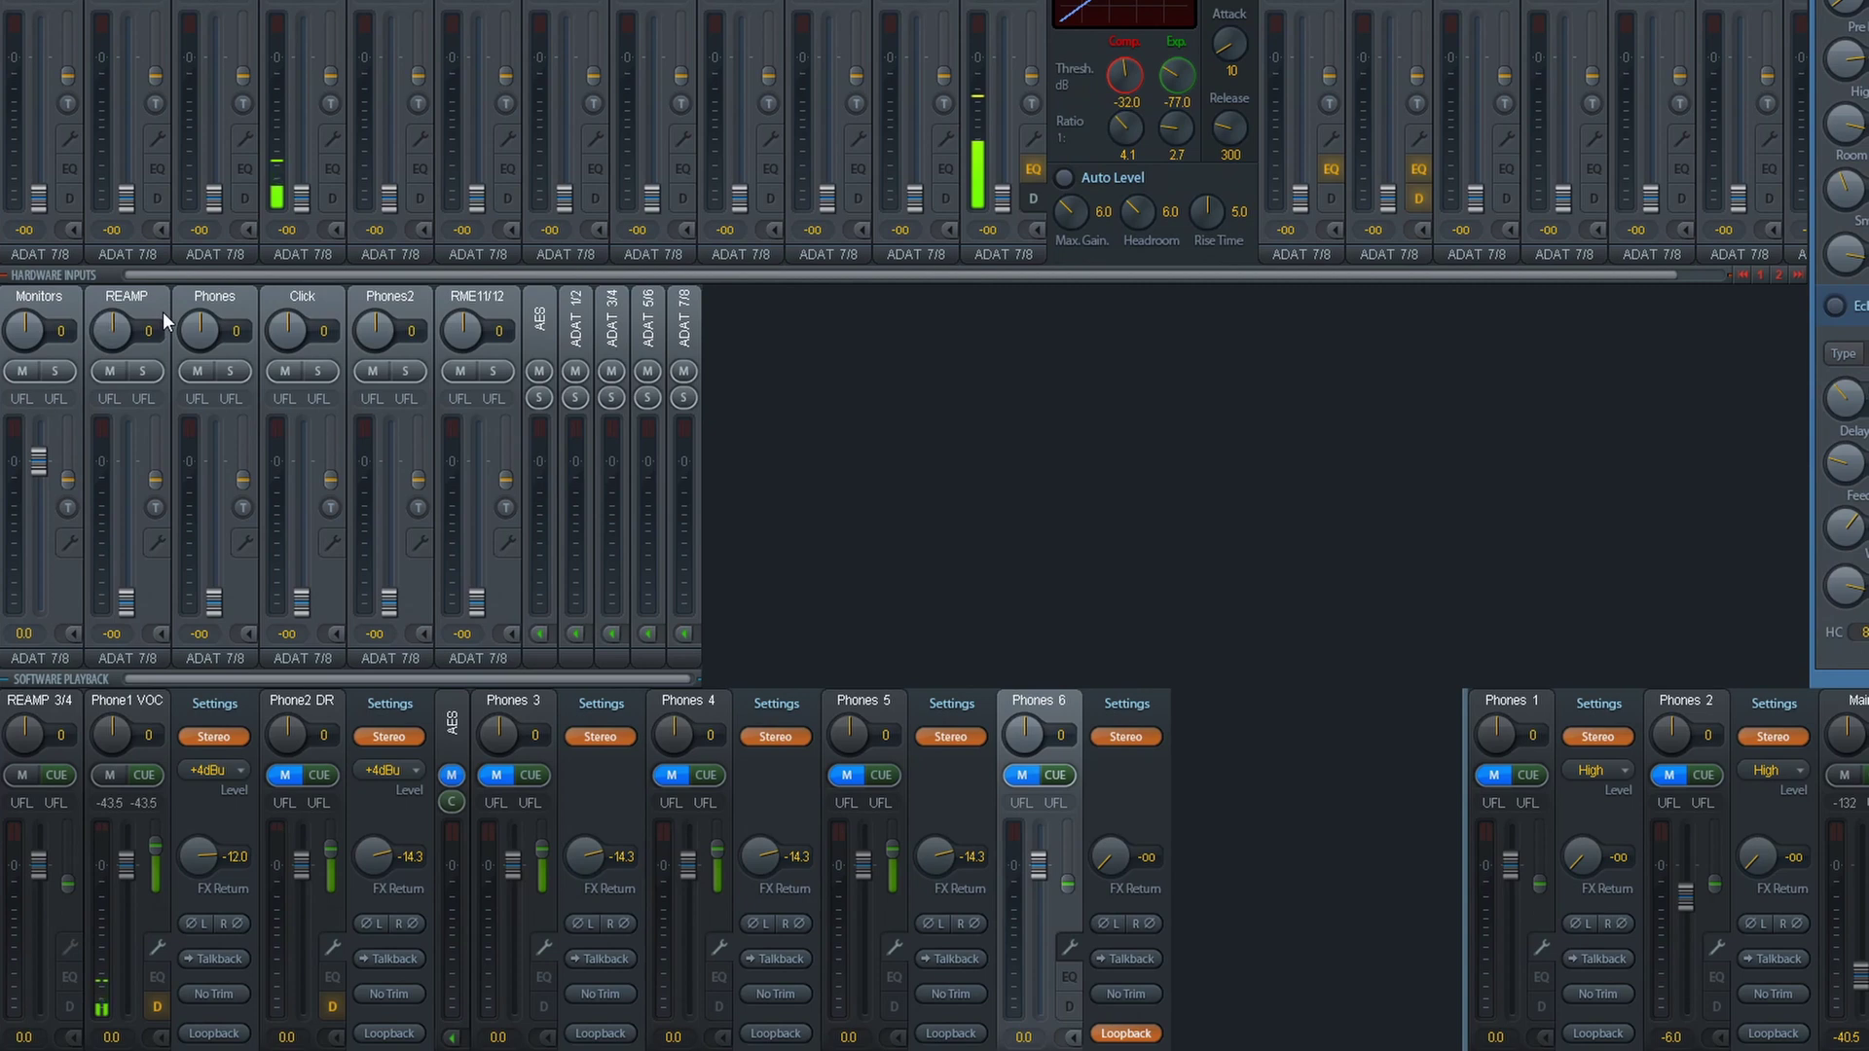
{"action": "left_click_drag", "start_coordinate": [38, 464], "coordinate": [39, 605]}
{"action": "left_click", "coordinate": [38, 608], "text": "ctrl"}
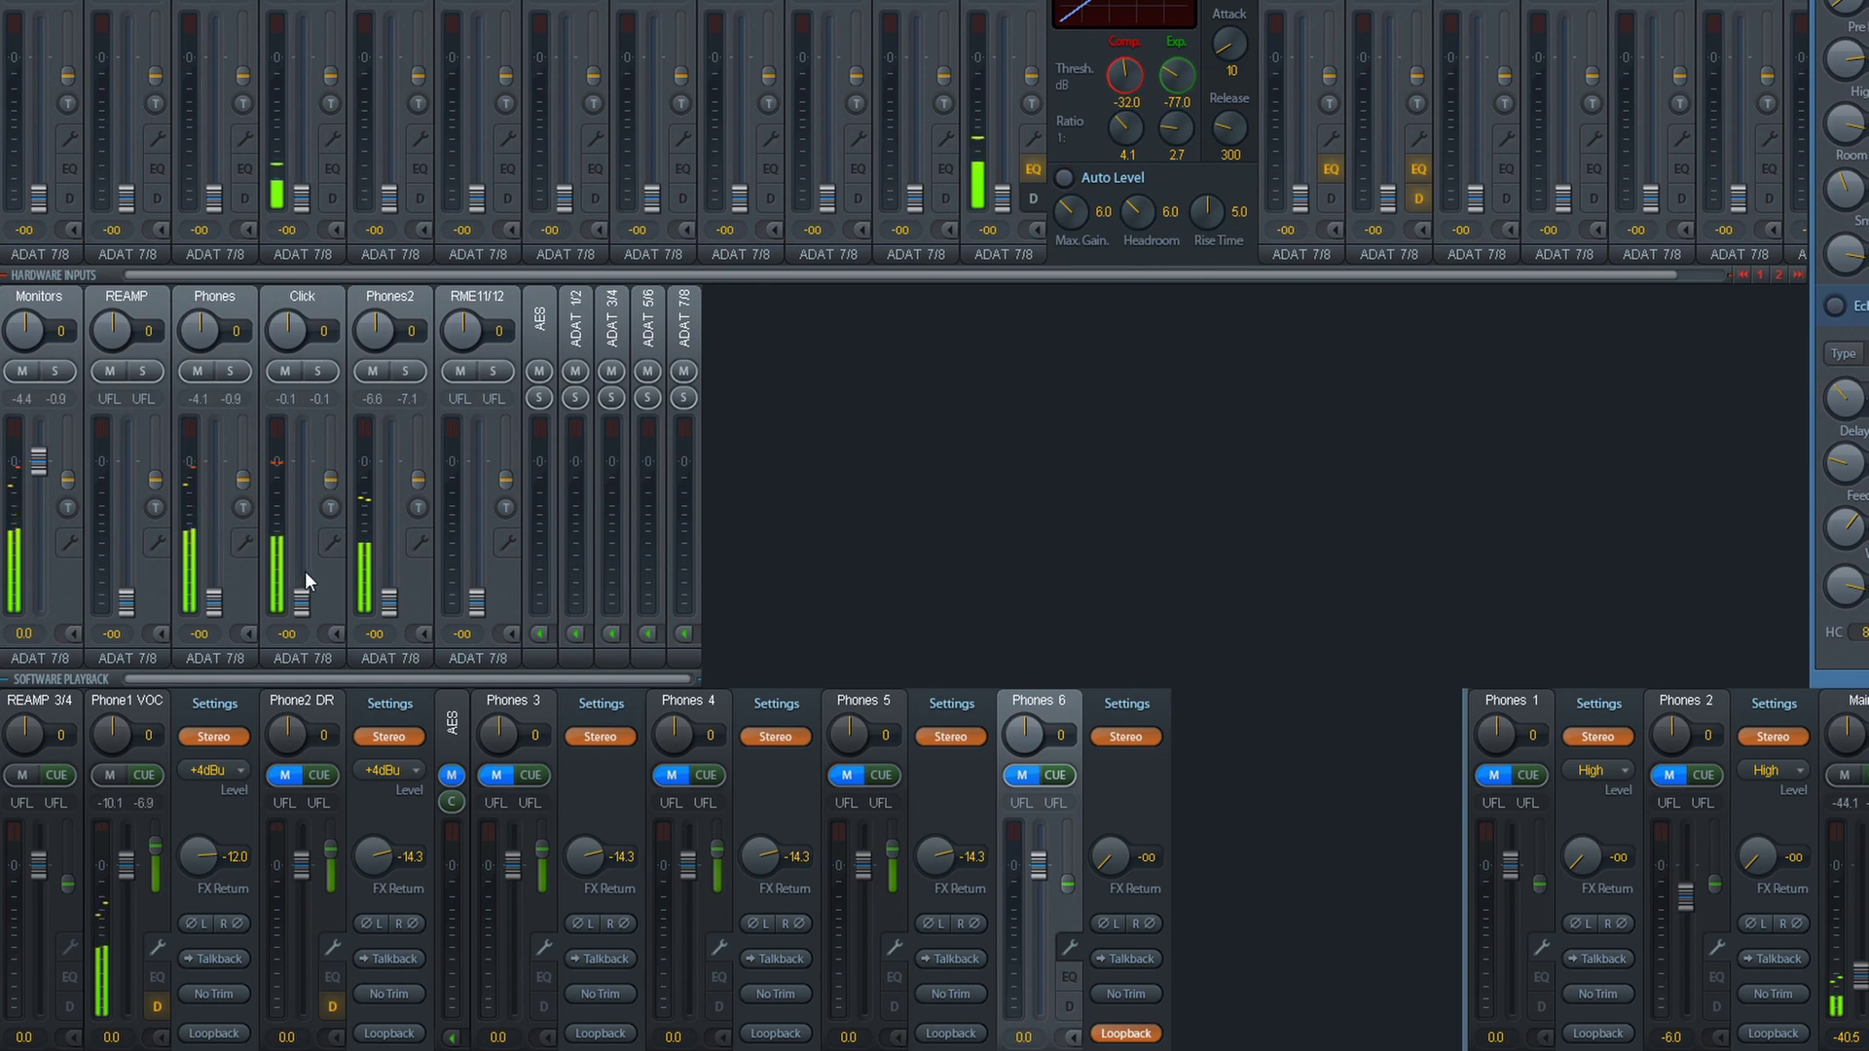
{"action": "left_click_drag", "start_coordinate": [37, 465], "coordinate": [86, 638]}
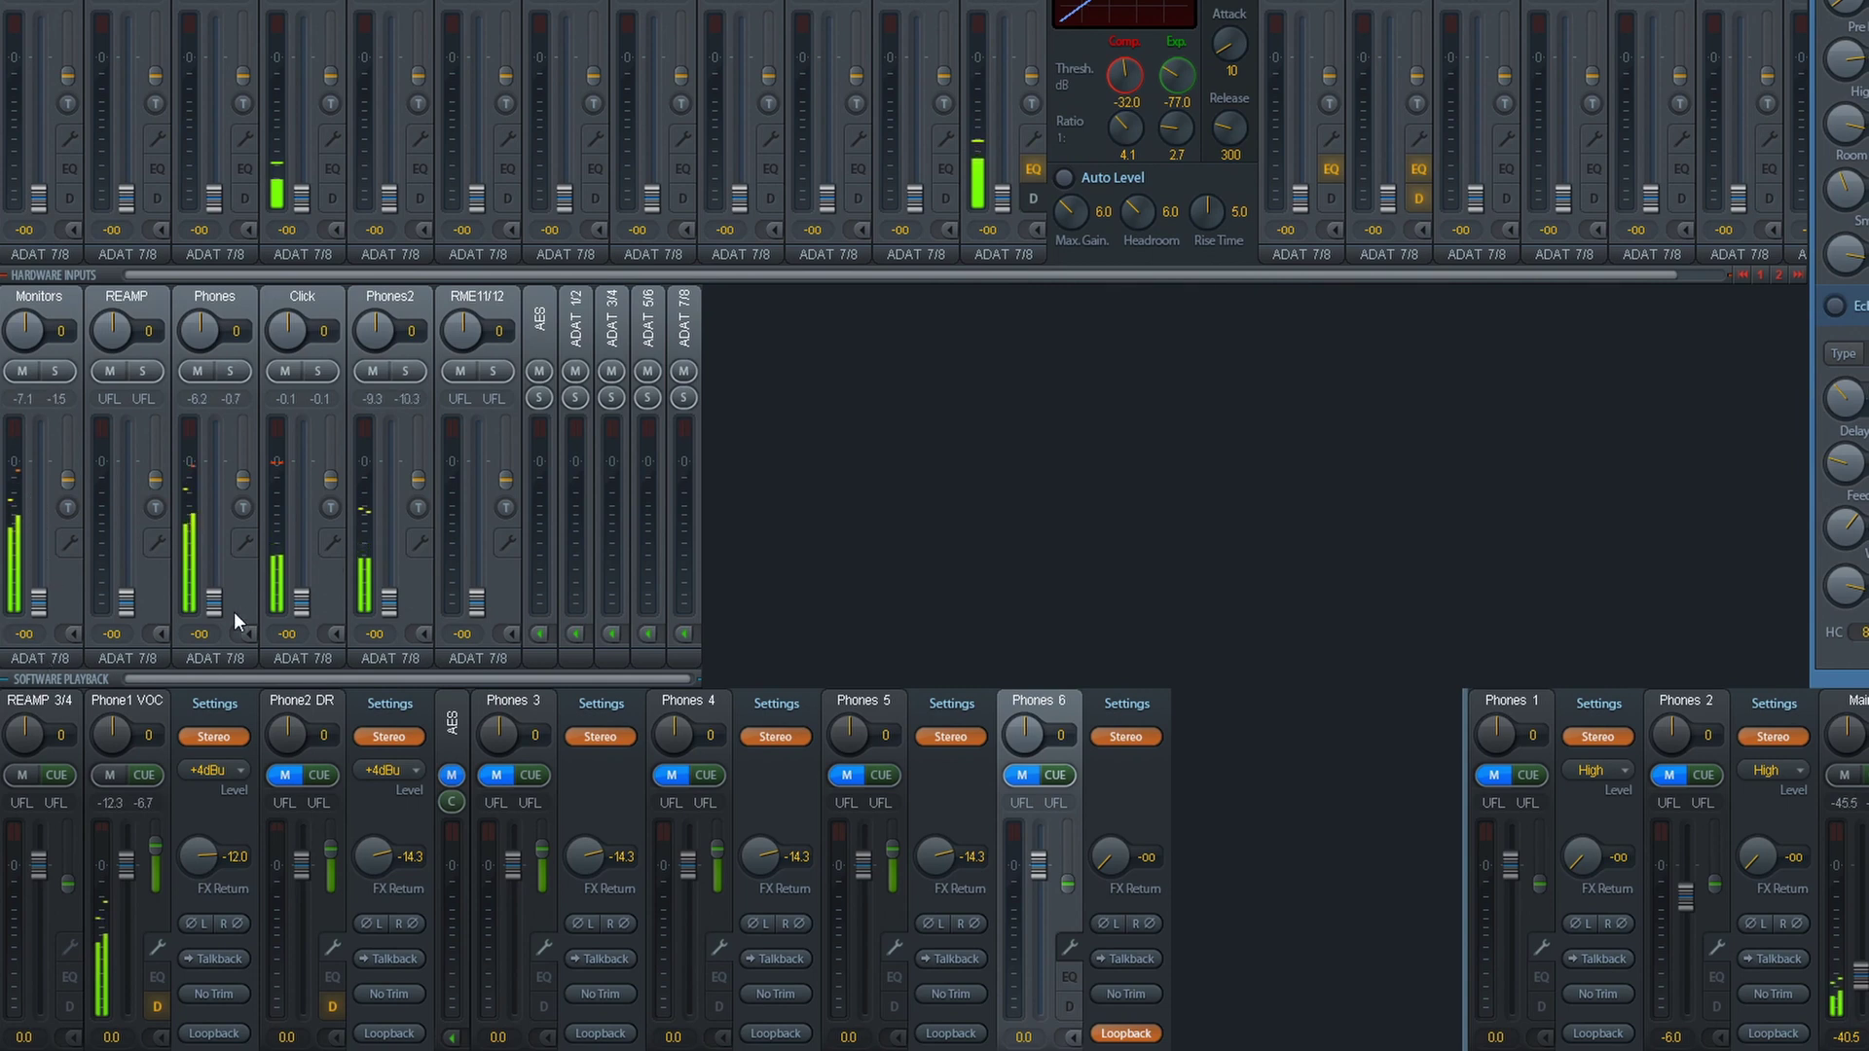
In the Phones 6 submix, try Phones2 playback at 0 dB, pull it fully down again and set Click to -5.4 dB
{"action": "mouse_move", "coordinate": [213, 611]}
{"action": "left_mouse_down"}
{"action": "mouse_move", "coordinate": [224, 467]}
{"action": "mouse_move", "coordinate": [216, 612]}
{"action": "left_mouse_up"}
{"action": "left_click_drag", "start_coordinate": [387, 599], "coordinate": [417, 457]}
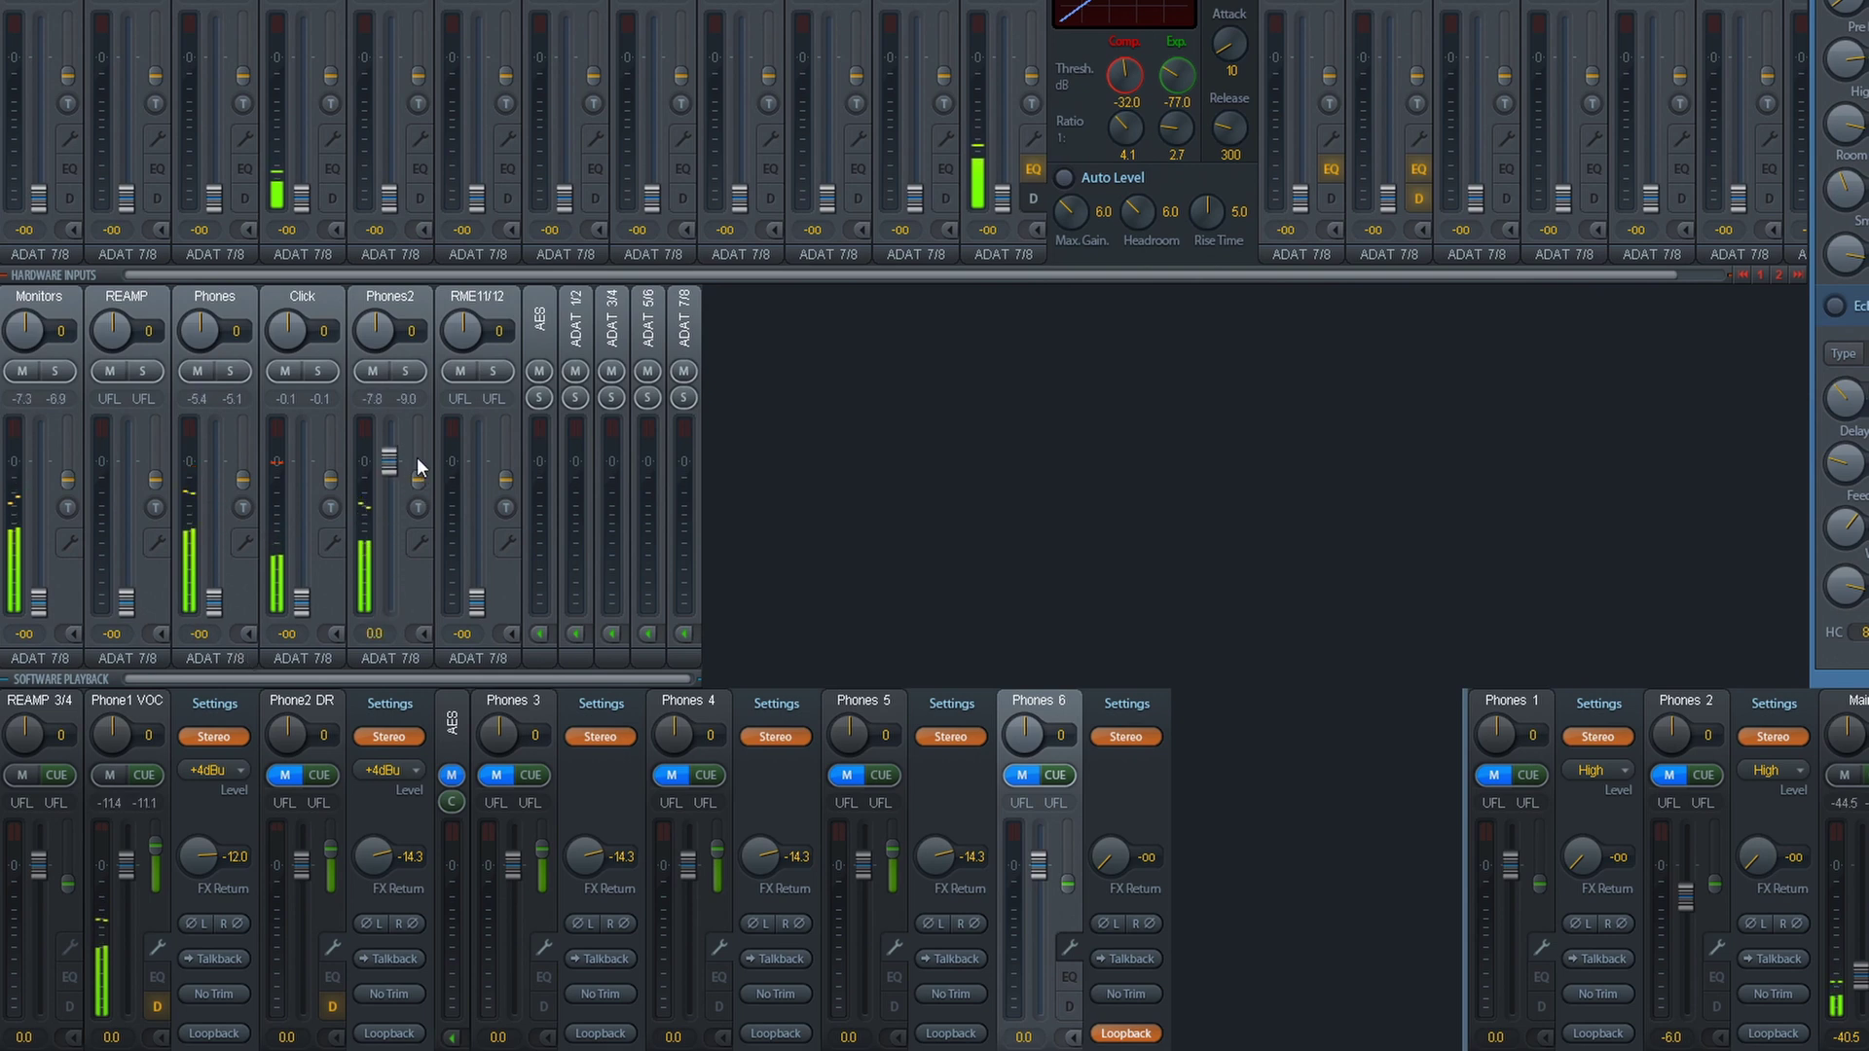
{"action": "left_click_drag", "start_coordinate": [306, 611], "coordinate": [383, 599]}
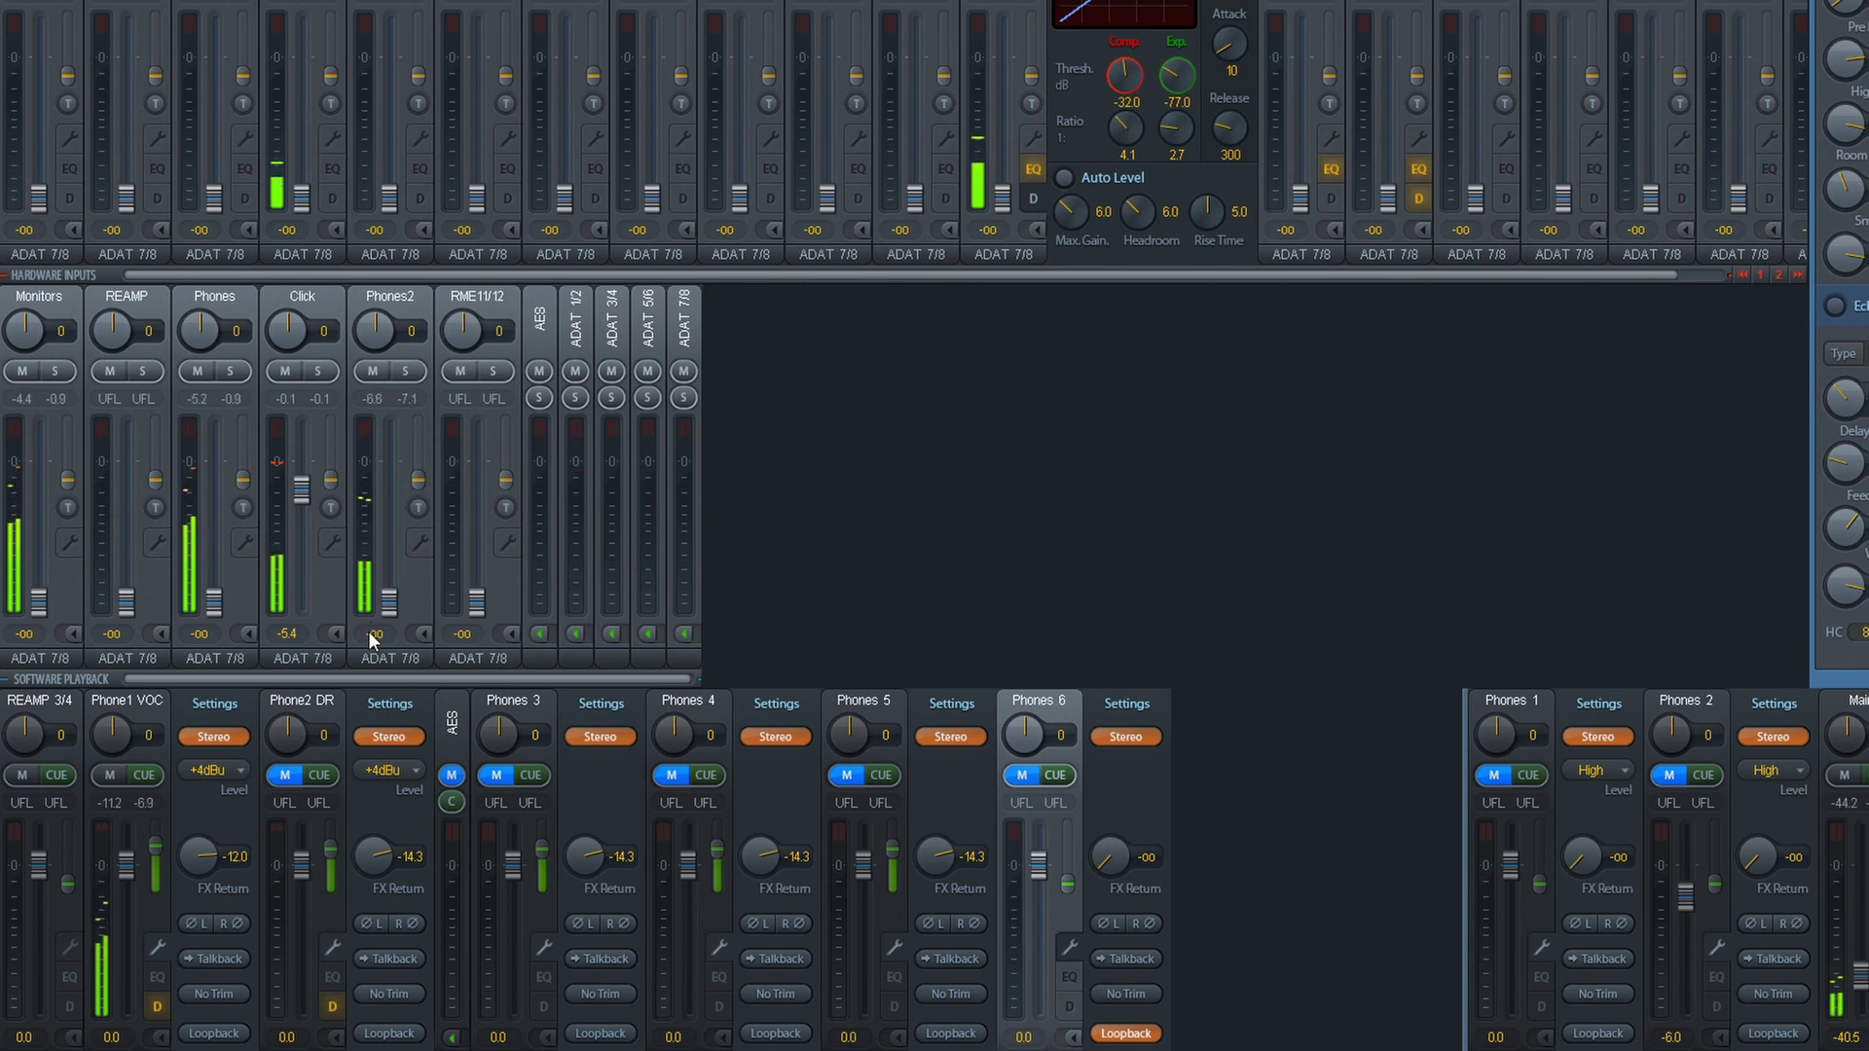